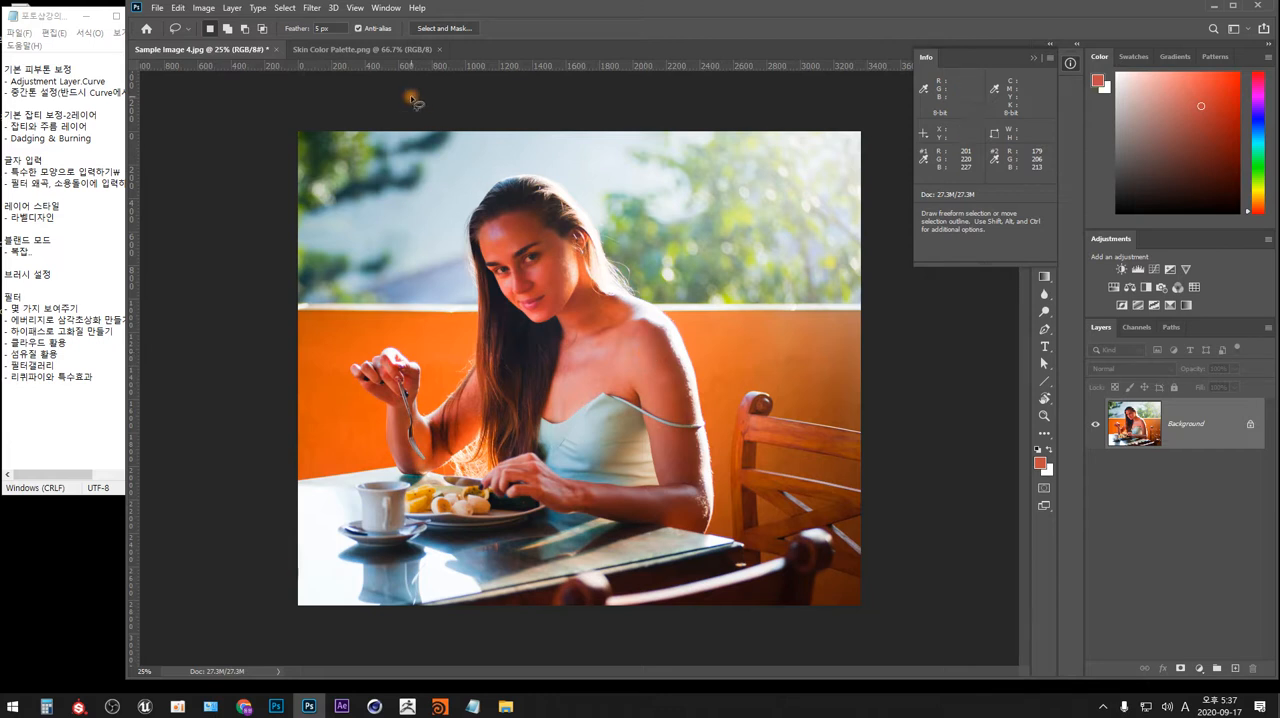
Paste the swatch chart from Skin Color Palette.png into Sample Image 4.jpg and place it in the photo's upper-left corner.
{"action": "left_click", "coordinate": [386, 48]}
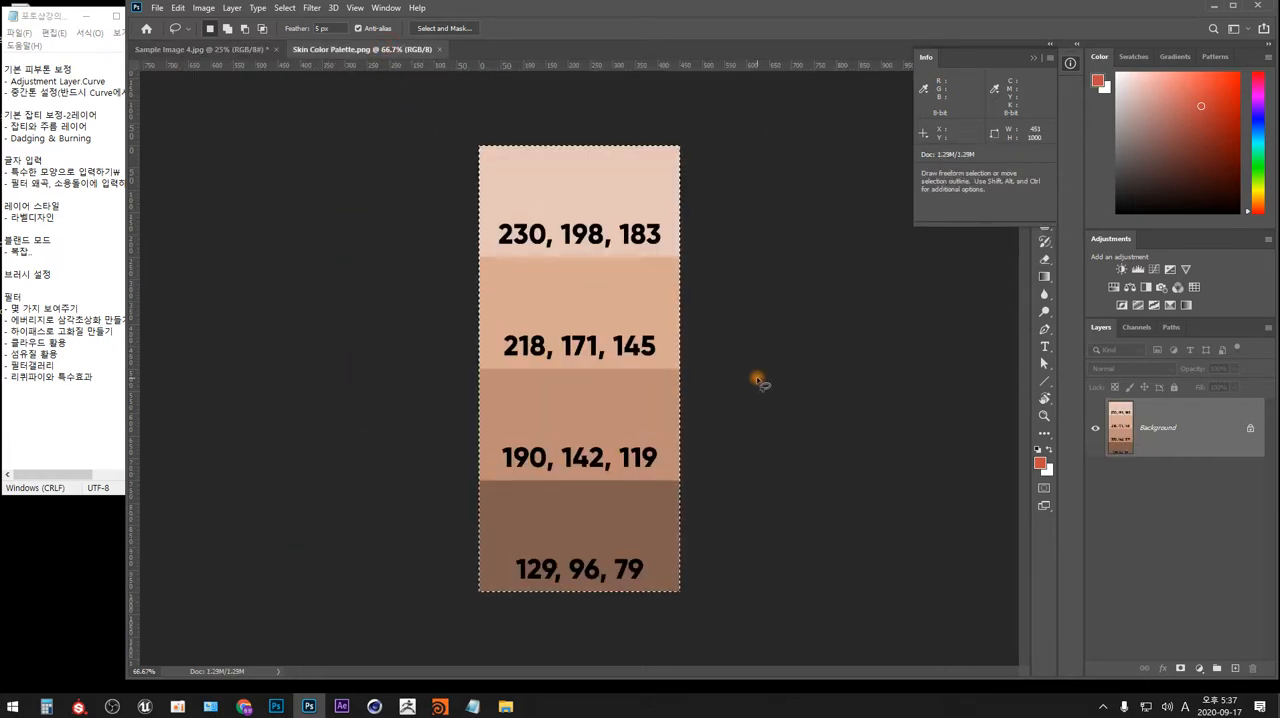
{"action": "left_click", "coordinate": [715, 167]}
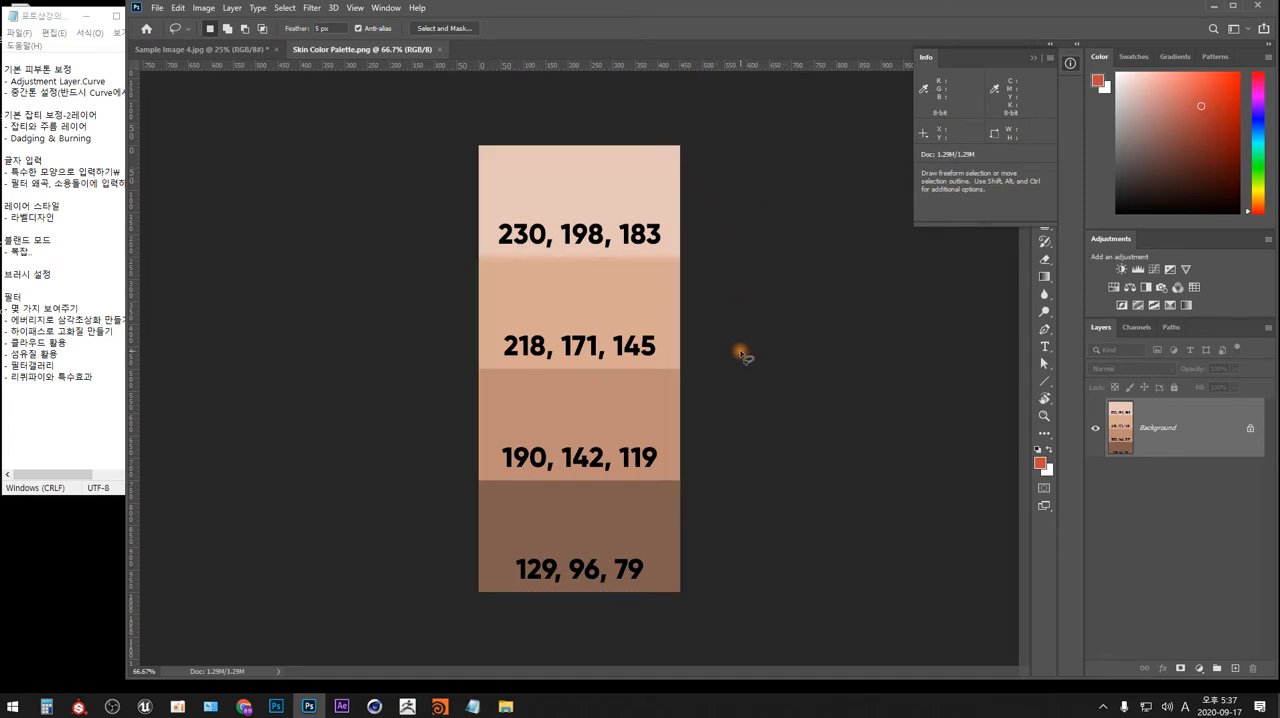
{"action": "left_click", "coordinate": [247, 49]}
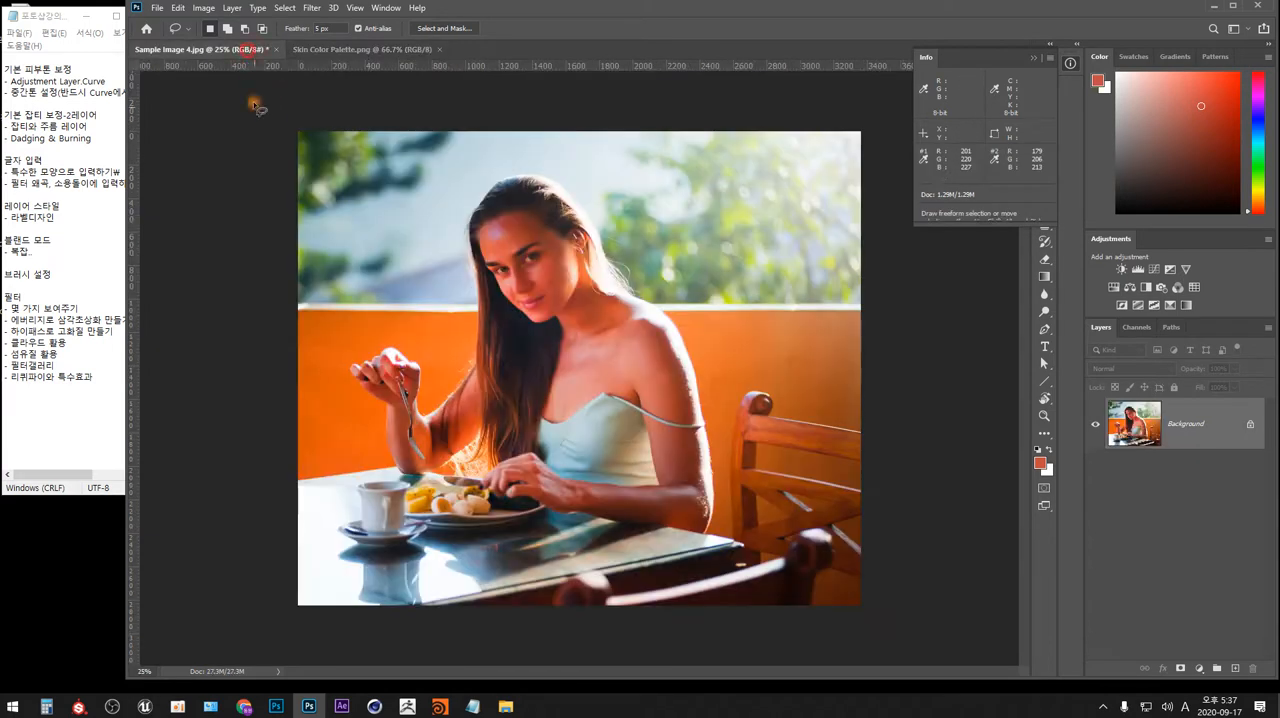
{"action": "key", "text": "ctrl+v"}
{"action": "left_click_drag", "start_coordinate": [600, 372], "coordinate": [357, 226]}
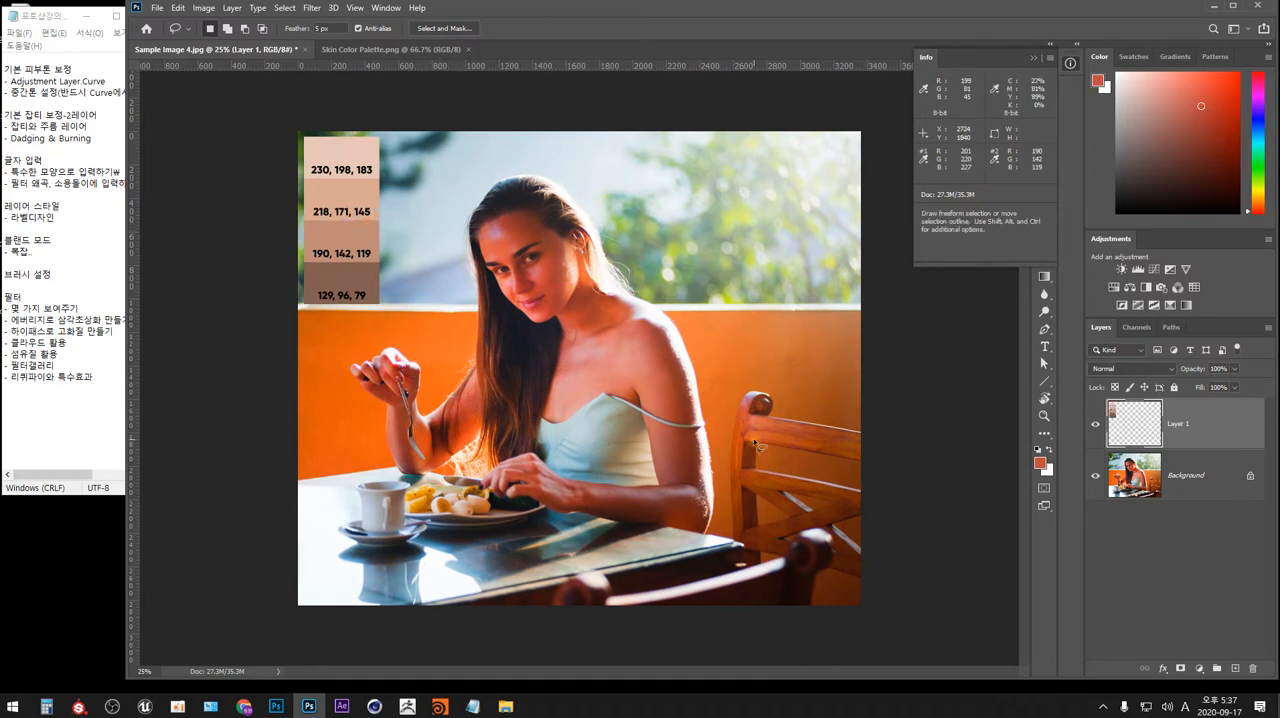
{"action": "left_click", "coordinate": [1034, 57]}
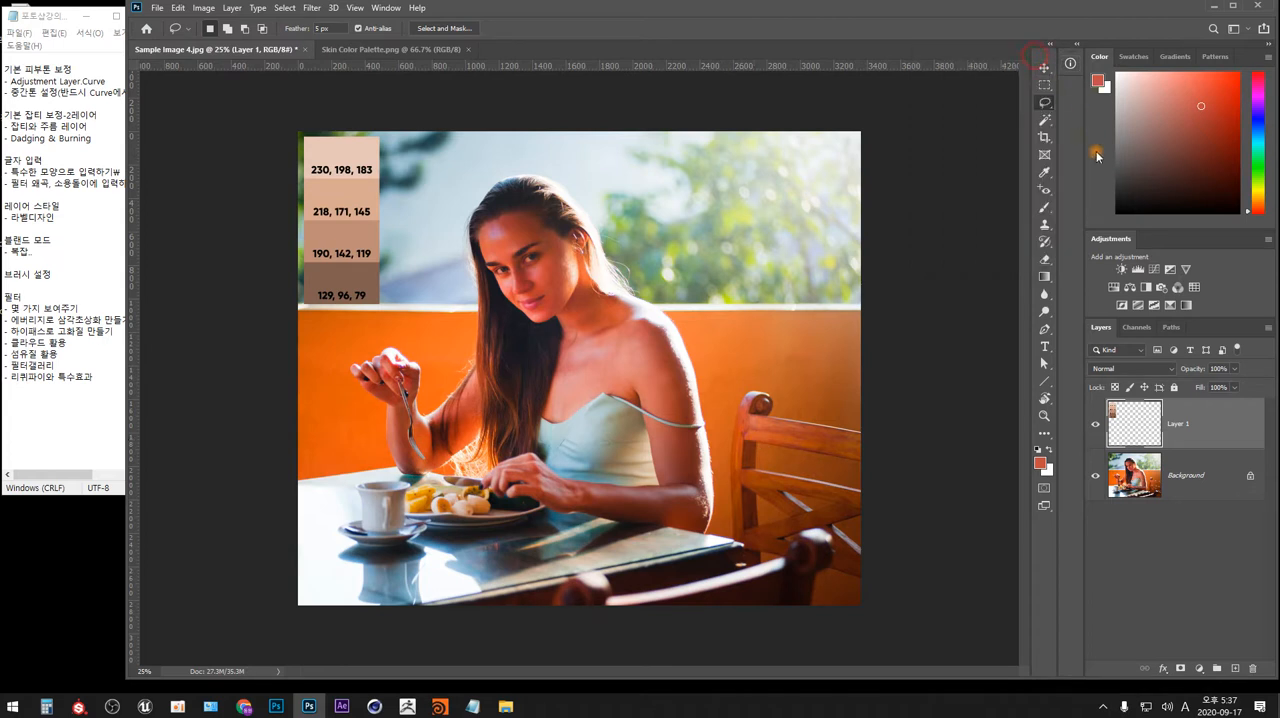
Add a new layer and, with a small black brush, outline the forehead and cheek tones with an arrow to the 218, 171, 145 swatch.
{"action": "left_click", "coordinate": [1044, 207]}
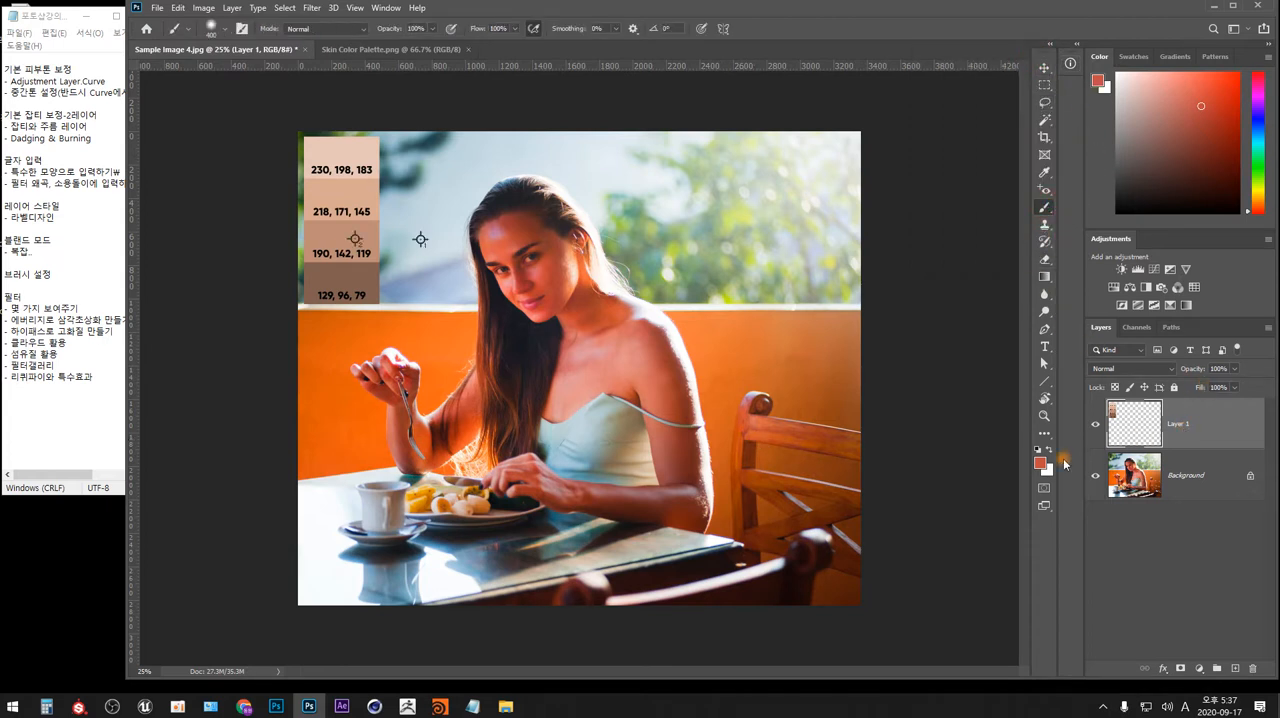
{"action": "key", "text": "ctrl+shift+n"}
{"action": "key", "text": "Return"}
{"action": "key", "text": "d"}
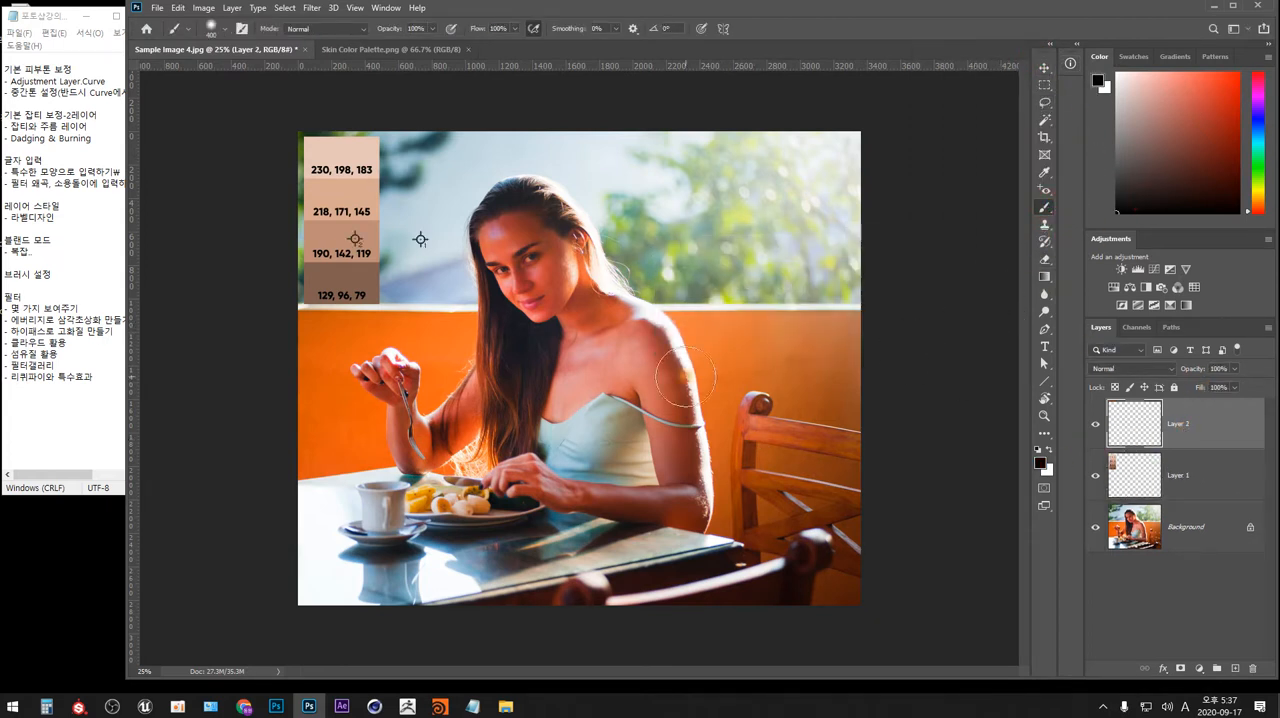
{"action": "key", "text": "bracketleft"}
{"action": "key", "text": "bracketleft"}
{"action": "key", "text": "bracketleft"}
{"action": "key", "text": "bracketleft"}
{"action": "key", "text": "bracketleft"}
{"action": "mouse_move", "coordinate": [515, 243]}
{"action": "left_mouse_down"}
{"action": "mouse_move", "coordinate": [546, 247]}
{"action": "mouse_move", "coordinate": [539, 281]}
{"action": "mouse_move", "coordinate": [552, 279]}
{"action": "mouse_move", "coordinate": [548, 236]}
{"action": "mouse_move", "coordinate": [528, 227]}
{"action": "mouse_move", "coordinate": [549, 281]}
{"action": "mouse_move", "coordinate": [538, 250]}
{"action": "mouse_move", "coordinate": [501, 245]}
{"action": "mouse_move", "coordinate": [524, 229]}
{"action": "mouse_move", "coordinate": [500, 246]}
{"action": "mouse_move", "coordinate": [390, 210]}
{"action": "left_mouse_up"}
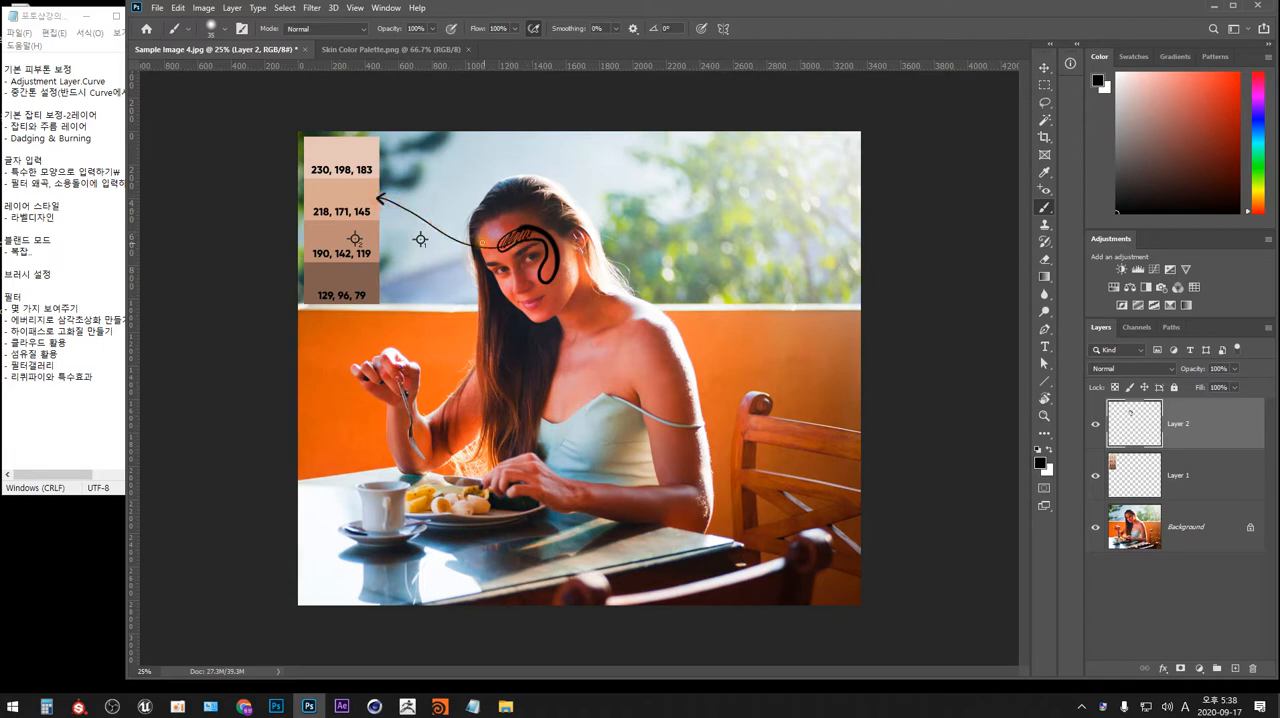
Draw black arrows from the forehead to the other three palette swatches, and hide the annotation layer.
{"action": "mouse_move", "coordinate": [506, 246]}
{"action": "left_mouse_down"}
{"action": "mouse_move", "coordinate": [421, 255]}
{"action": "mouse_move", "coordinate": [380, 241]}
{"action": "left_mouse_up"}
{"action": "left_click_drag", "start_coordinate": [380, 241], "coordinate": [388, 247]}
{"action": "mouse_move", "coordinate": [503, 246]}
{"action": "left_mouse_down"}
{"action": "mouse_move", "coordinate": [479, 267]}
{"action": "mouse_move", "coordinate": [387, 290]}
{"action": "left_mouse_up"}
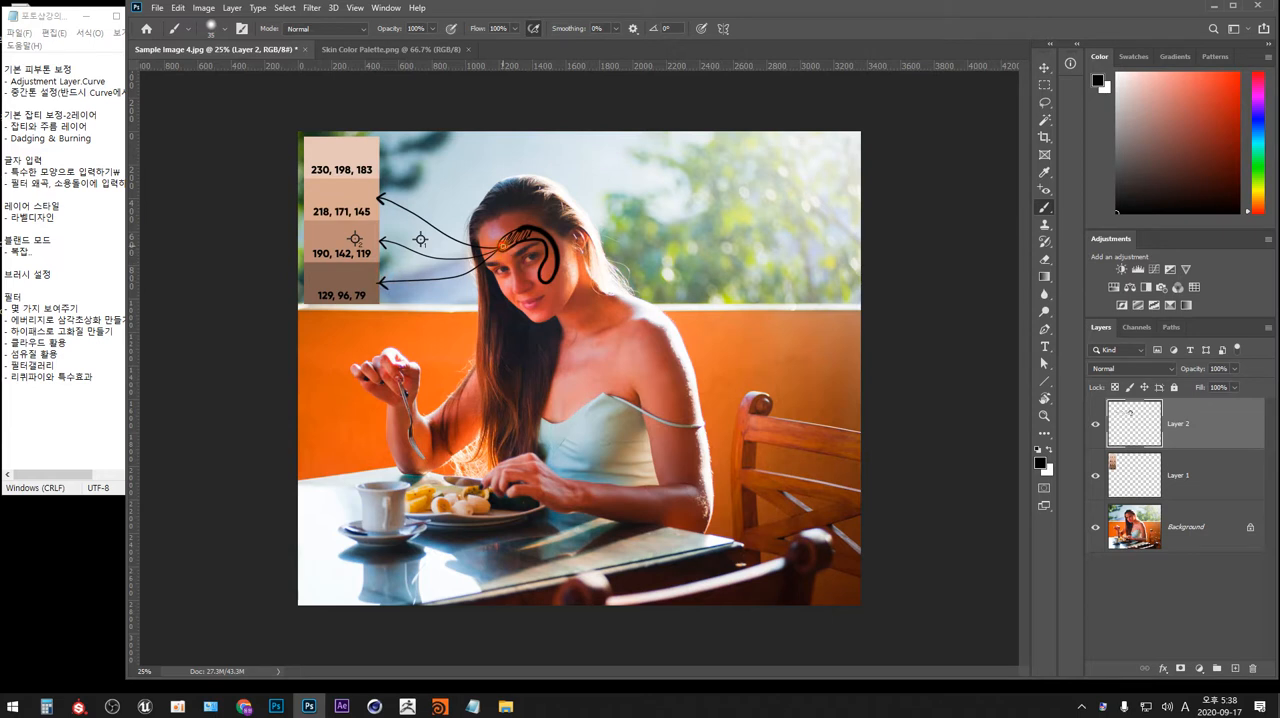
{"action": "mouse_move", "coordinate": [503, 244]}
{"action": "left_mouse_down"}
{"action": "mouse_move", "coordinate": [463, 229]}
{"action": "mouse_move", "coordinate": [380, 155]}
{"action": "left_mouse_up"}
{"action": "left_click_drag", "start_coordinate": [380, 155], "coordinate": [389, 162]}
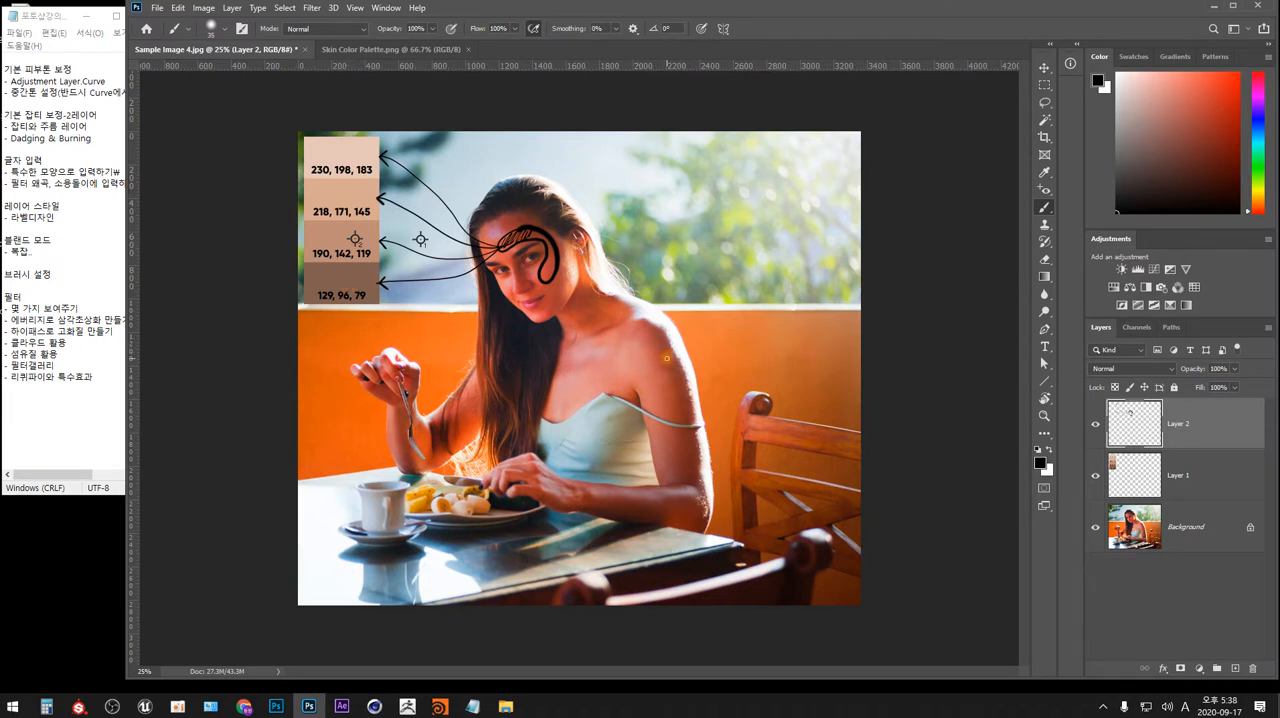
{"action": "left_click", "coordinate": [1095, 424]}
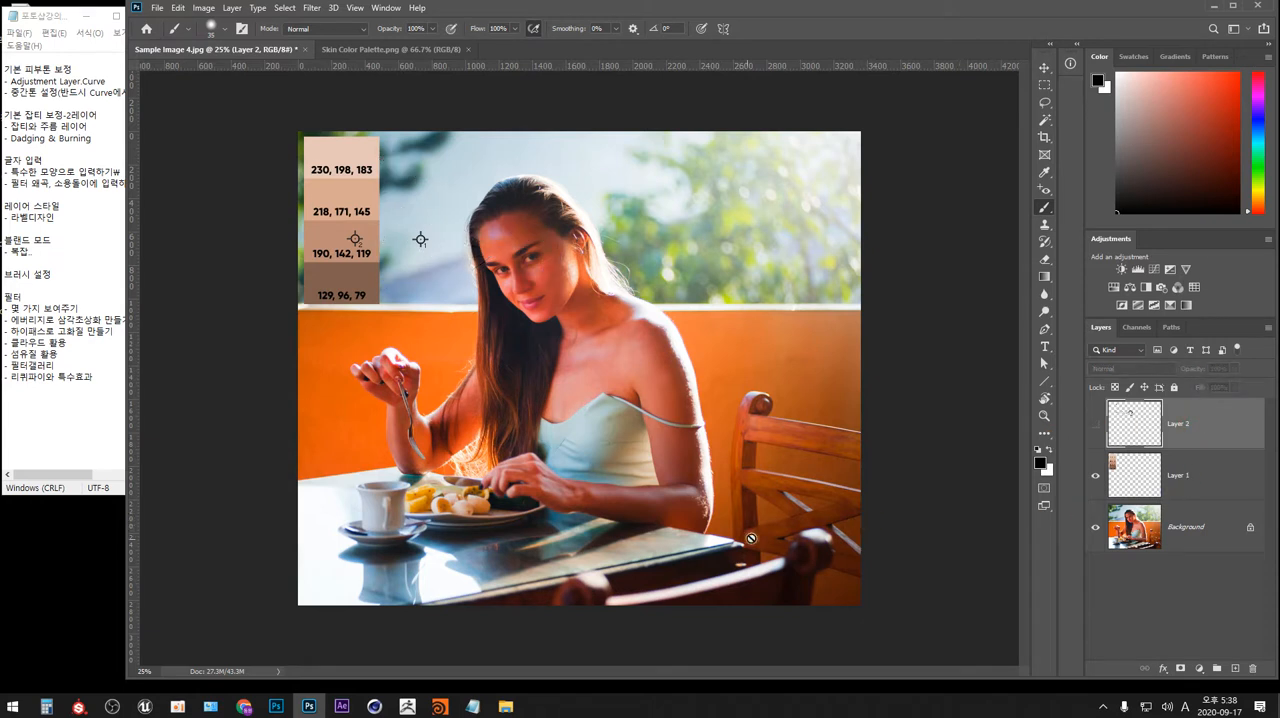
Add a Curves adjustment layer above the palette layer and make its curve, not its mask, active.
{"action": "left_click", "coordinate": [1172, 478]}
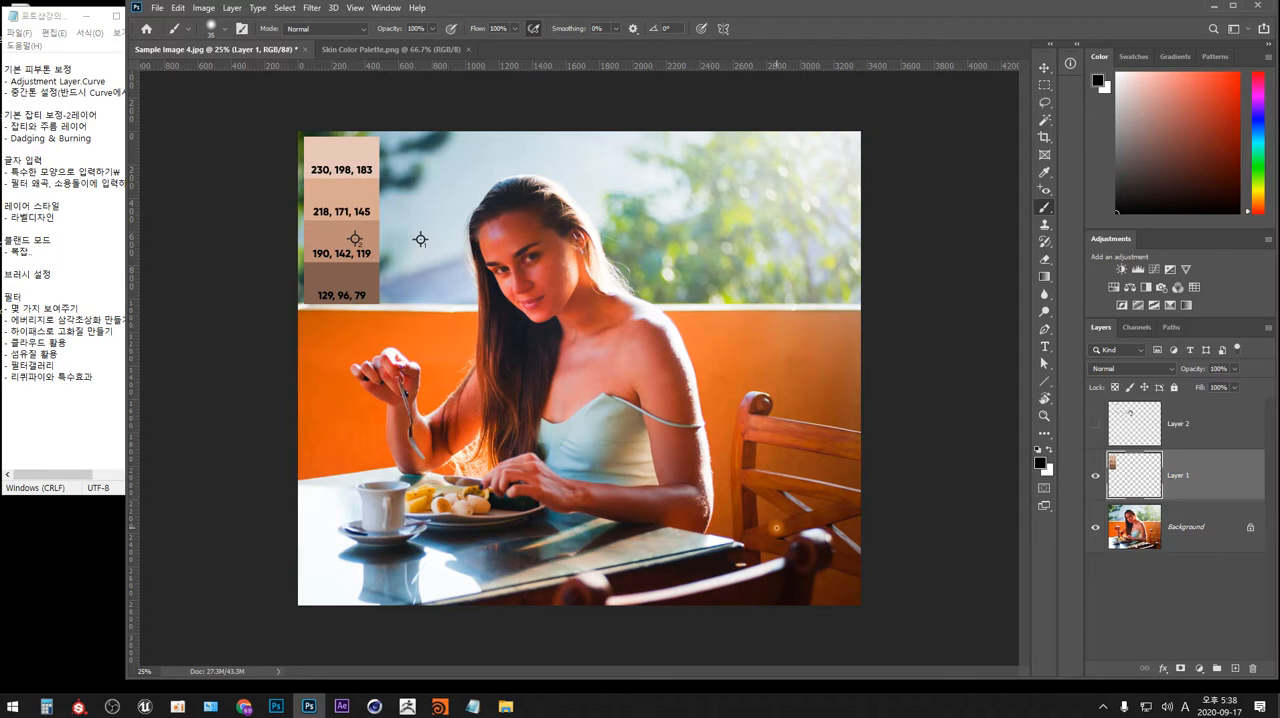
{"action": "left_click", "coordinate": [1198, 670]}
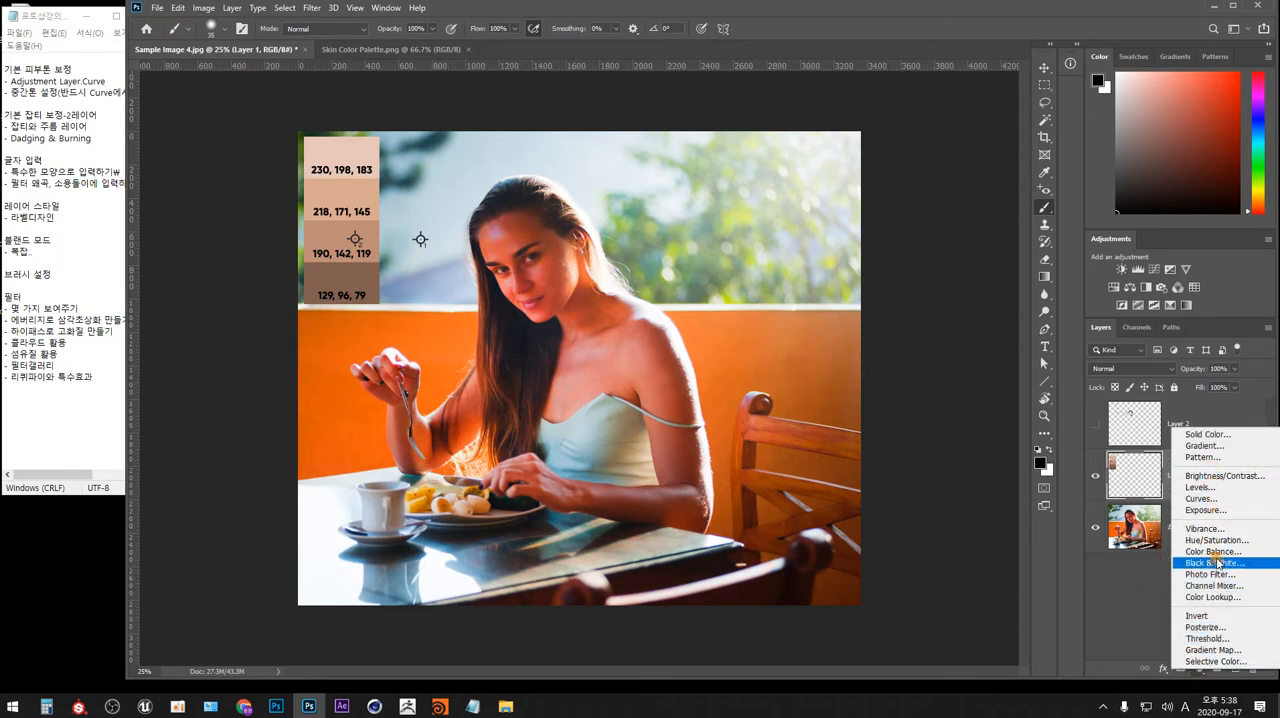
{"action": "left_click", "coordinate": [1213, 499]}
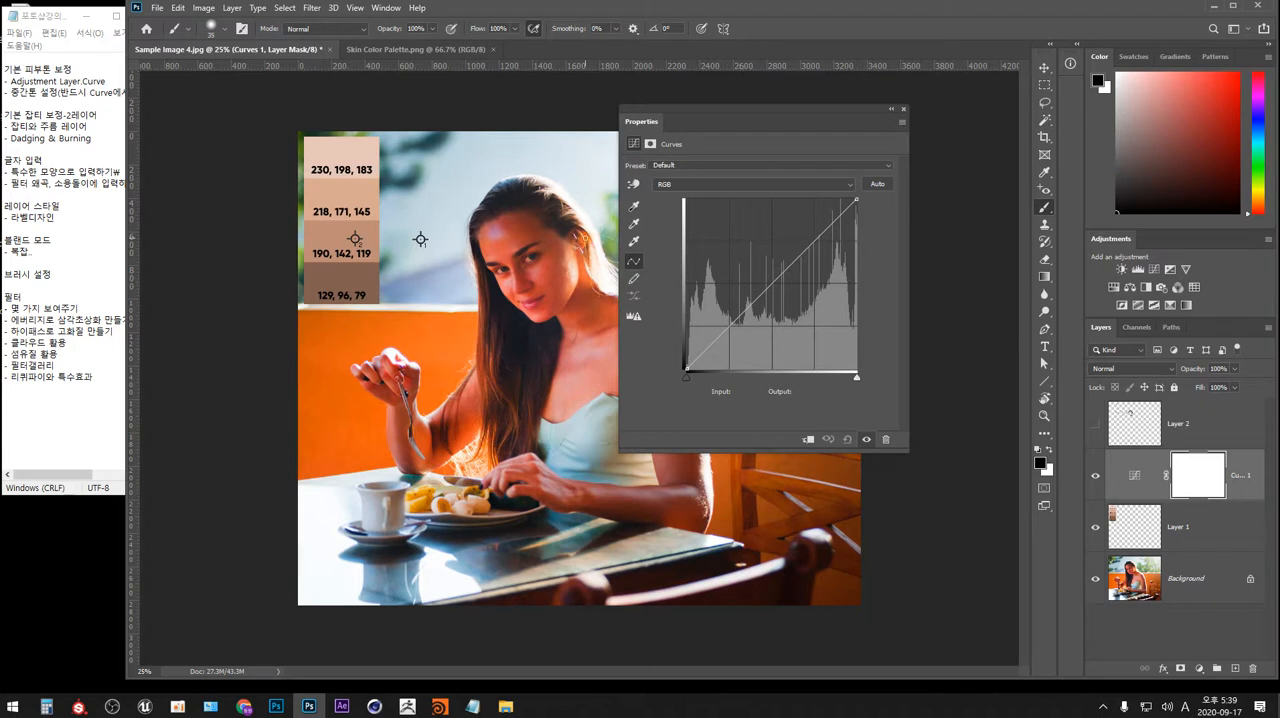
{"action": "left_click_drag", "start_coordinate": [845, 114], "coordinate": [931, 152]}
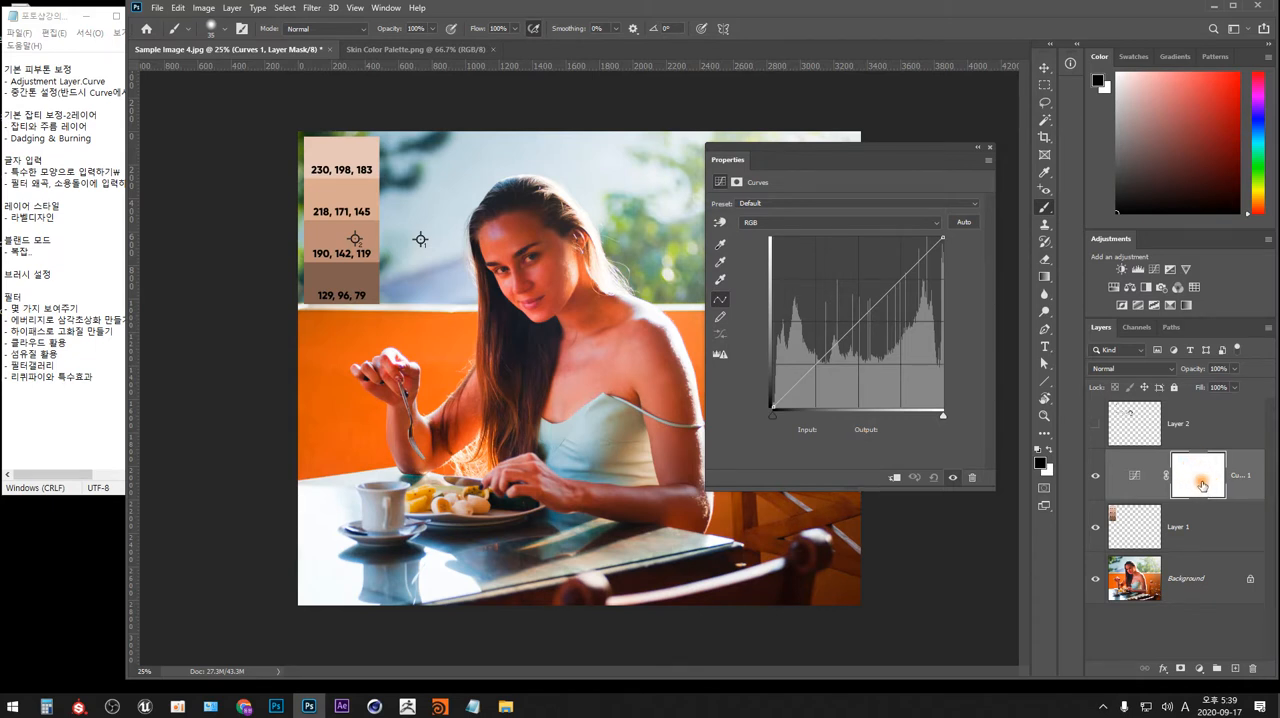
{"action": "left_click", "coordinate": [1133, 479]}
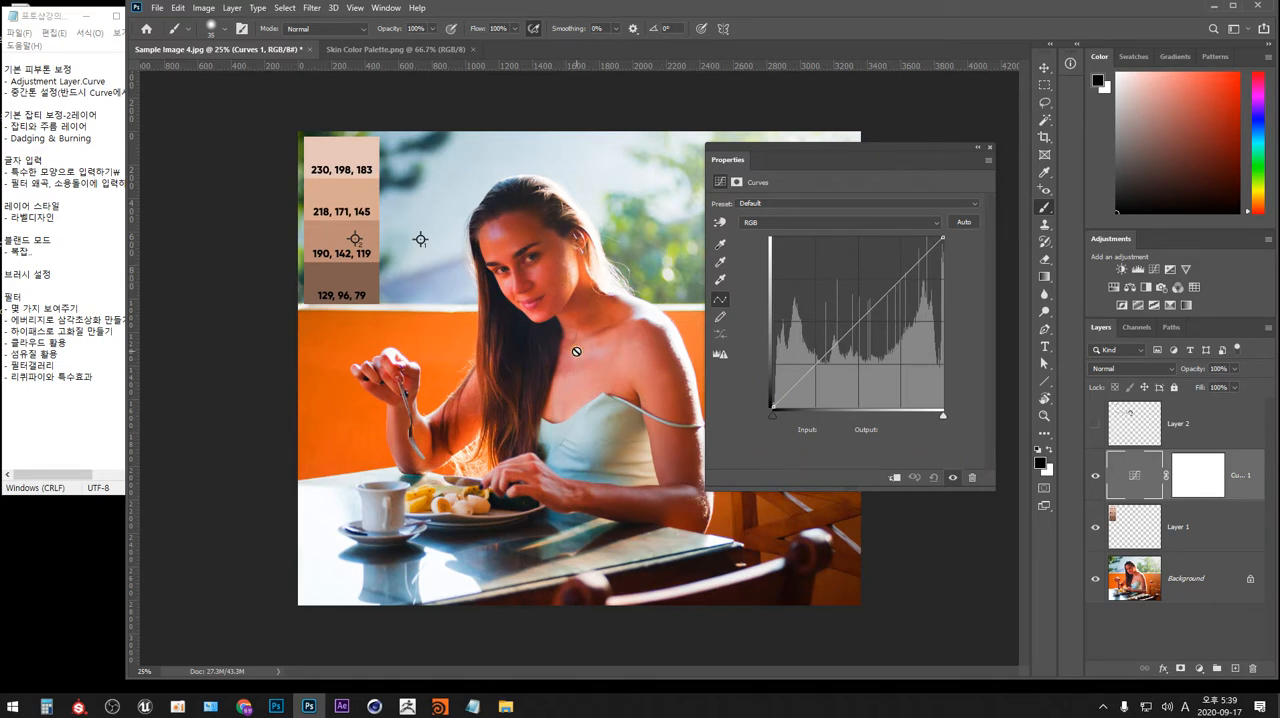
Brighten the RGB curve by sampling the face on the image, with a second point at input 144, output 168.
{"action": "left_click", "coordinate": [720, 222]}
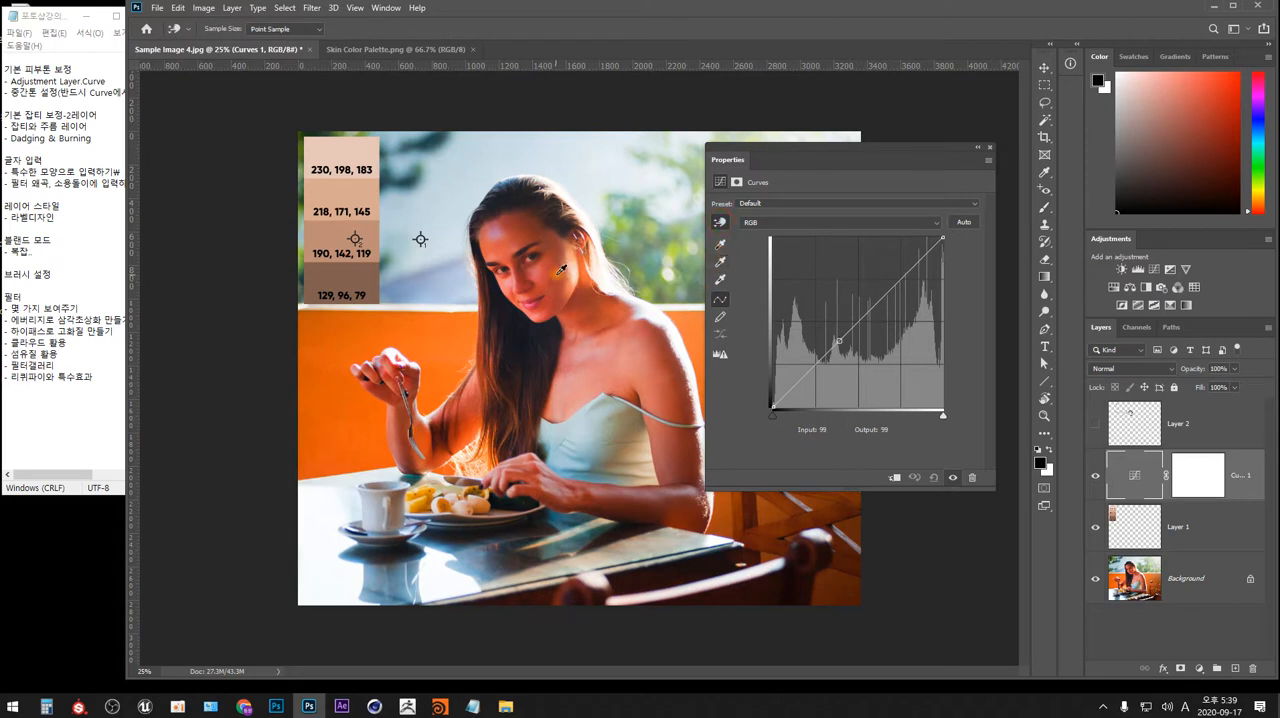
{"action": "mouse_move", "coordinate": [560, 270]}
{"action": "left_mouse_down"}
{"action": "mouse_move", "coordinate": [561, 251]}
{"action": "mouse_move", "coordinate": [562, 290]}
{"action": "mouse_move", "coordinate": [563, 245]}
{"action": "left_mouse_up"}
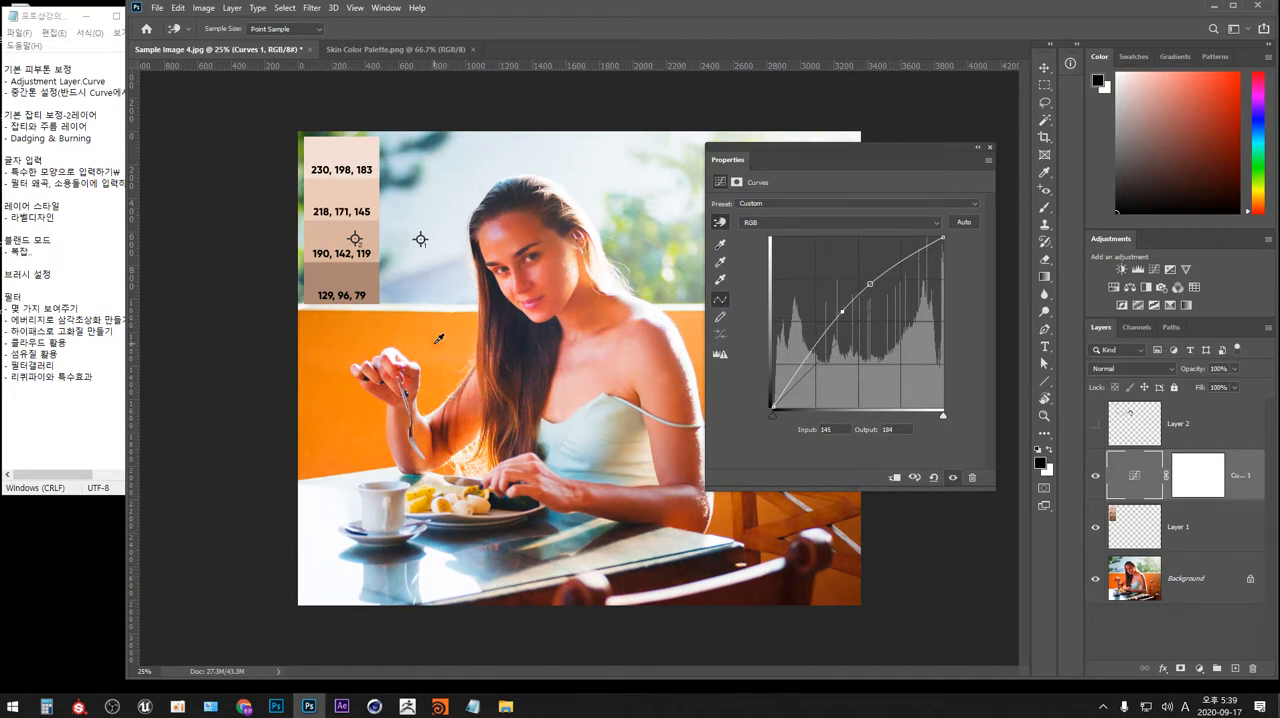
{"action": "mouse_move", "coordinate": [438, 341]}
{"action": "left_mouse_down"}
{"action": "mouse_move", "coordinate": [438, 364]}
{"action": "mouse_move", "coordinate": [438, 326]}
{"action": "mouse_move", "coordinate": [439, 358]}
{"action": "mouse_move", "coordinate": [440, 347]}
{"action": "left_mouse_up"}
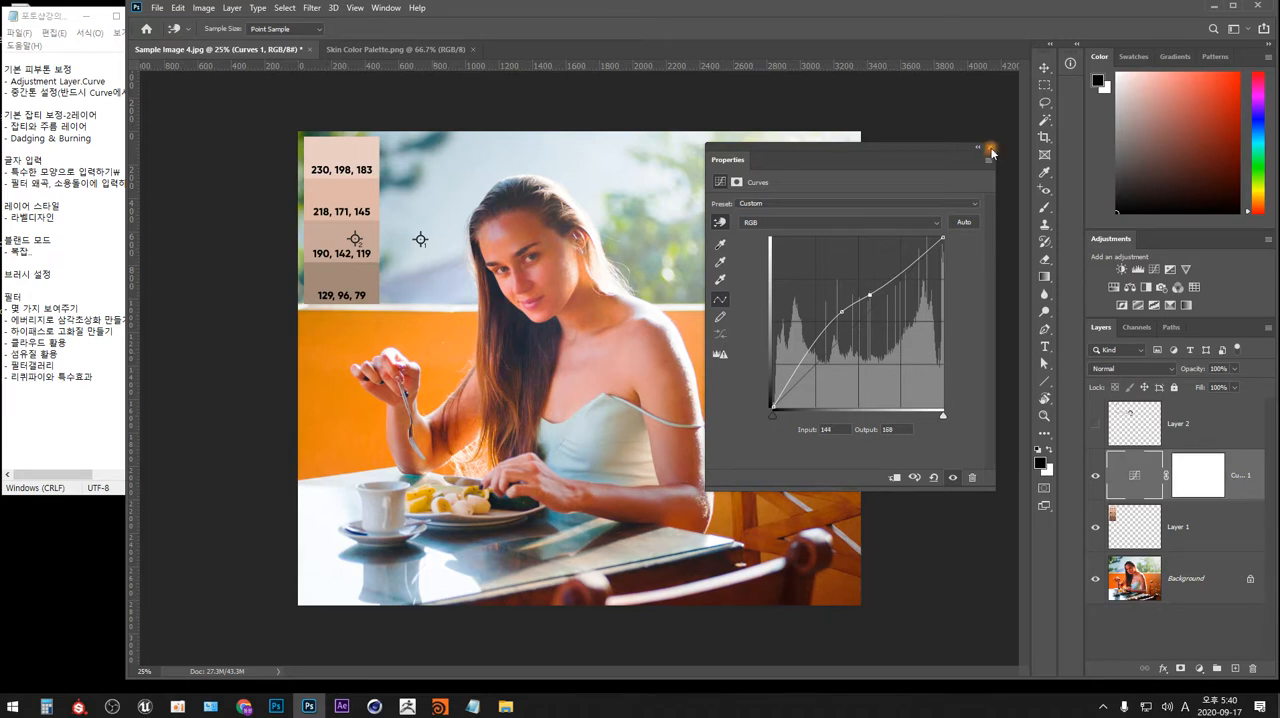
Delete the Curves adjustment layer.
{"action": "left_click", "coordinate": [990, 147]}
{"action": "mouse_move", "coordinate": [1240, 476]}
{"action": "left_mouse_down"}
{"action": "mouse_move", "coordinate": [1205, 590]}
{"action": "mouse_move", "coordinate": [1248, 658]}
{"action": "left_mouse_up"}
Select the Background layer, and show the arrow annotations on Layer 2 briefly before hiding them again.
{"action": "key", "text": "b"}
{"action": "left_click", "coordinate": [1190, 526]}
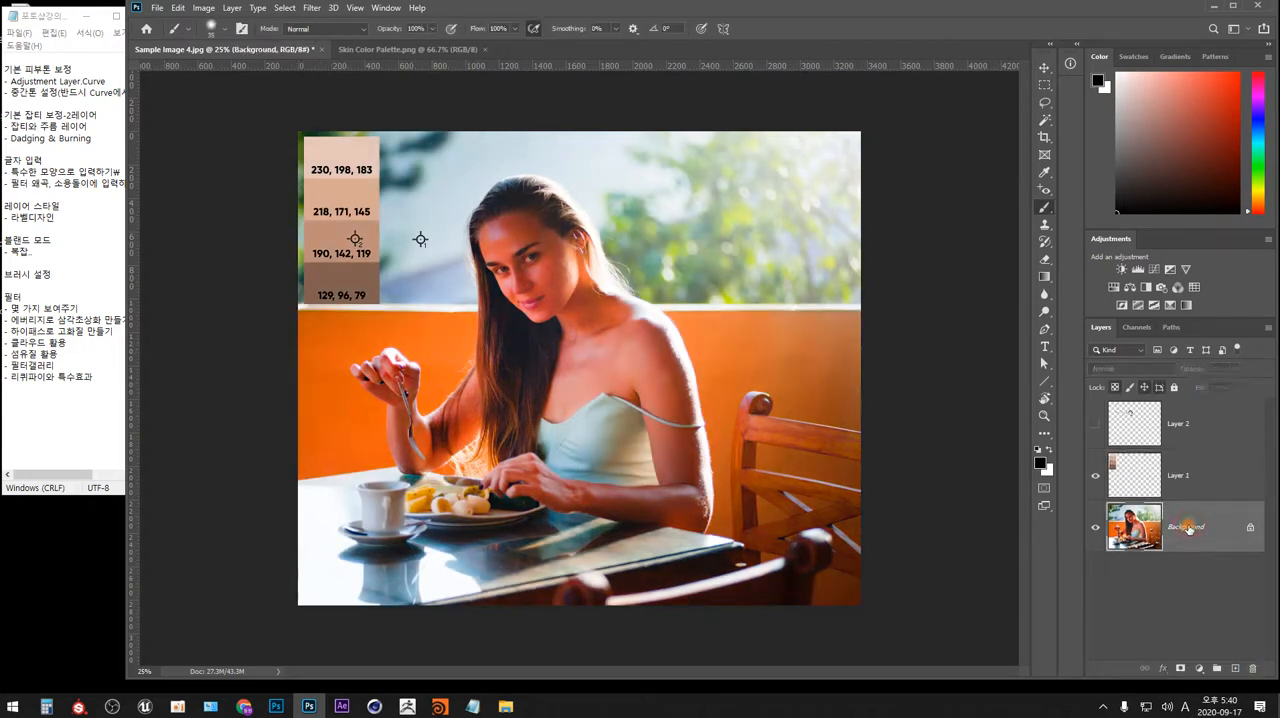
{"action": "left_click", "coordinate": [1098, 425]}
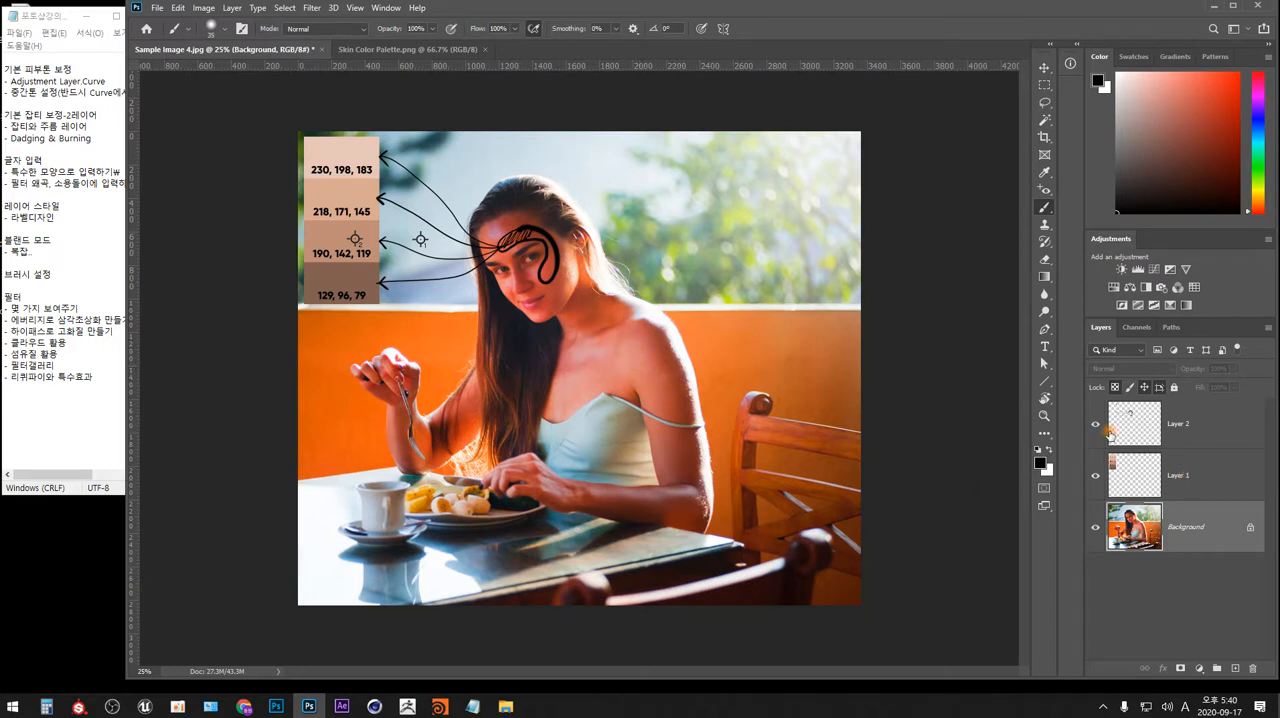
{"action": "left_click", "coordinate": [1095, 424]}
{"action": "left_click", "coordinate": [1142, 485]}
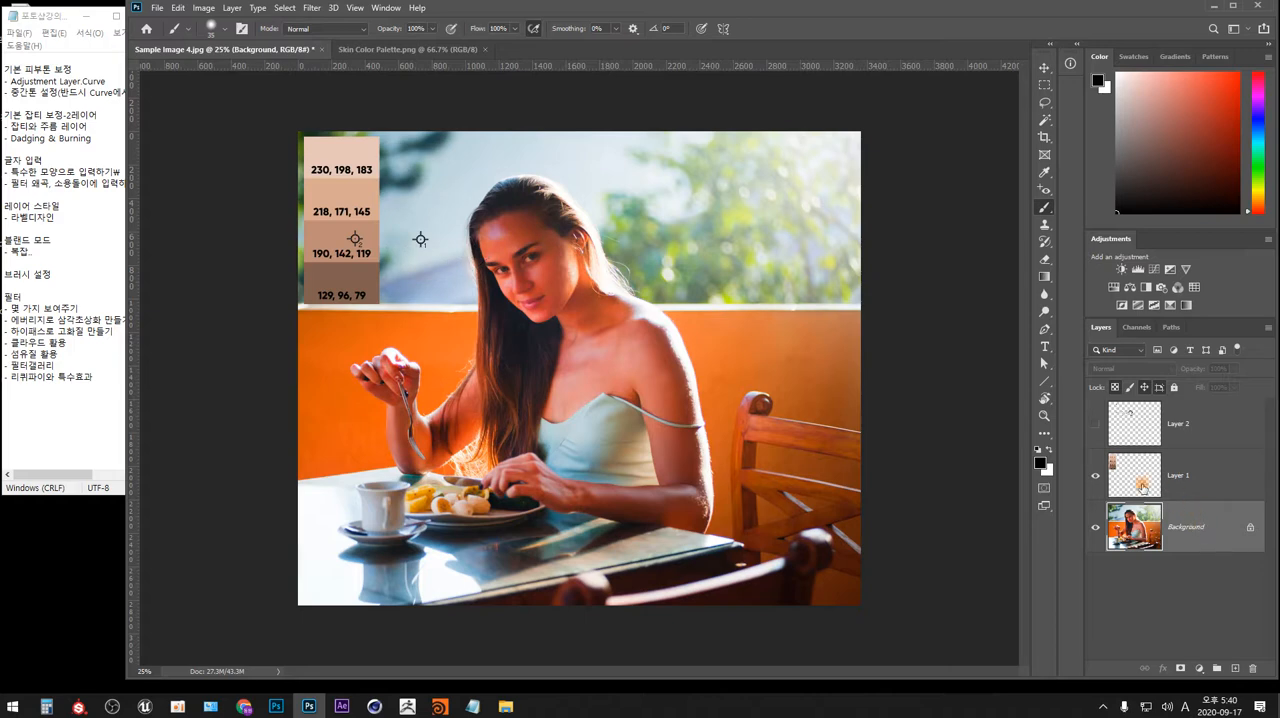
Lasso the skin of the woman's upper chest with a 5 px feather, and clear the selection.
{"action": "left_click", "coordinate": [1044, 104]}
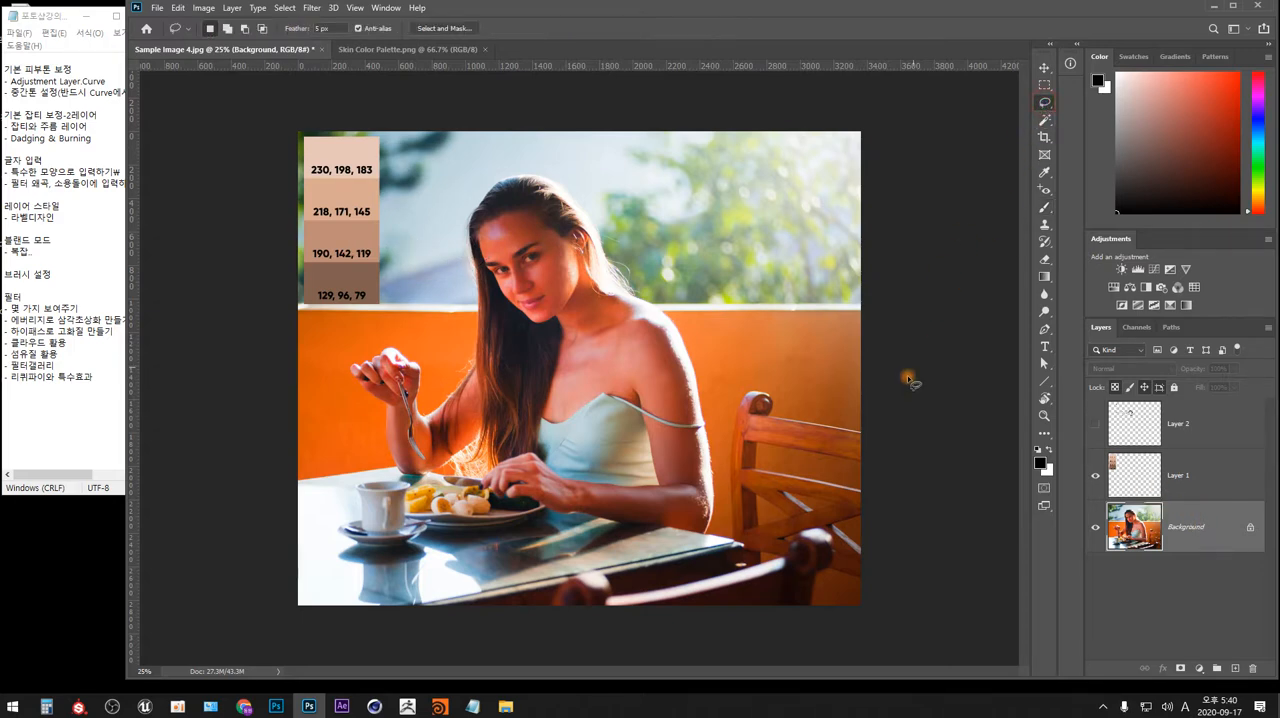
{"action": "key", "text": "ctrl+plus"}
{"action": "key", "text": "ctrl+plus"}
{"action": "key", "text": "ctrl+plus"}
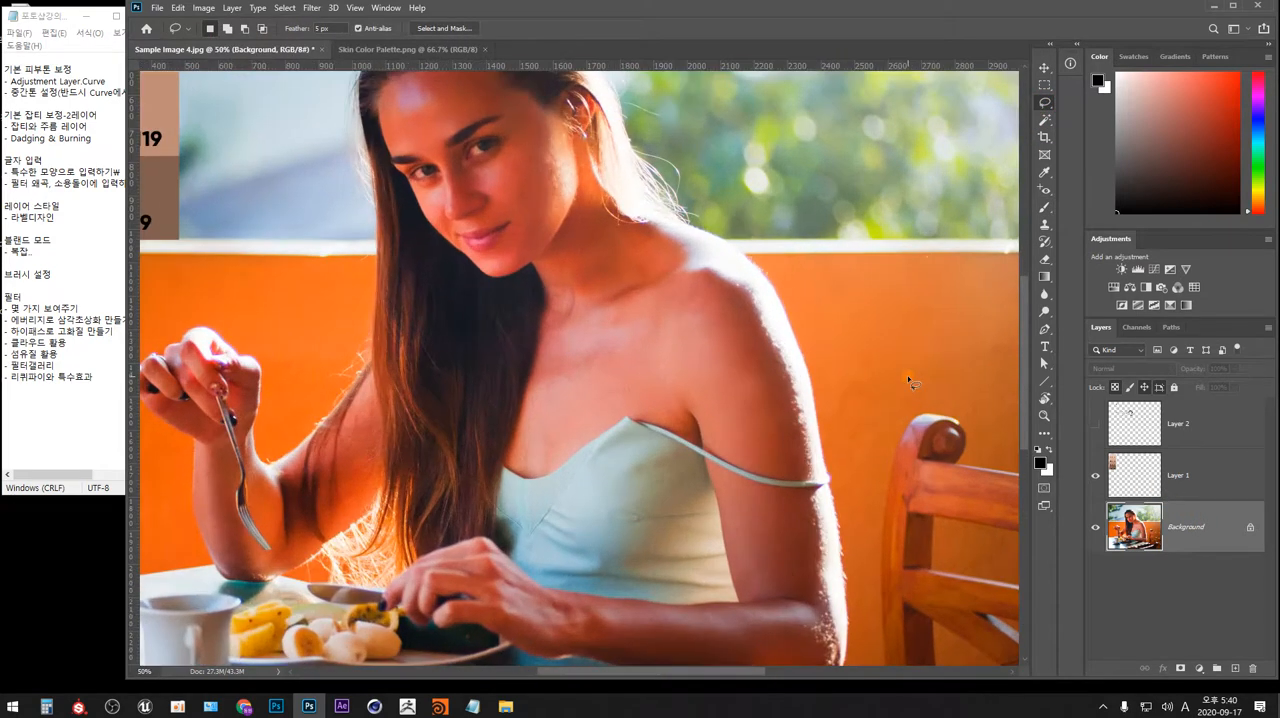
{"action": "mouse_move", "coordinate": [627, 329]}
{"action": "left_mouse_down"}
{"action": "mouse_move", "coordinate": [691, 399]}
{"action": "mouse_move", "coordinate": [600, 495]}
{"action": "mouse_move", "coordinate": [728, 400]}
{"action": "left_mouse_up"}
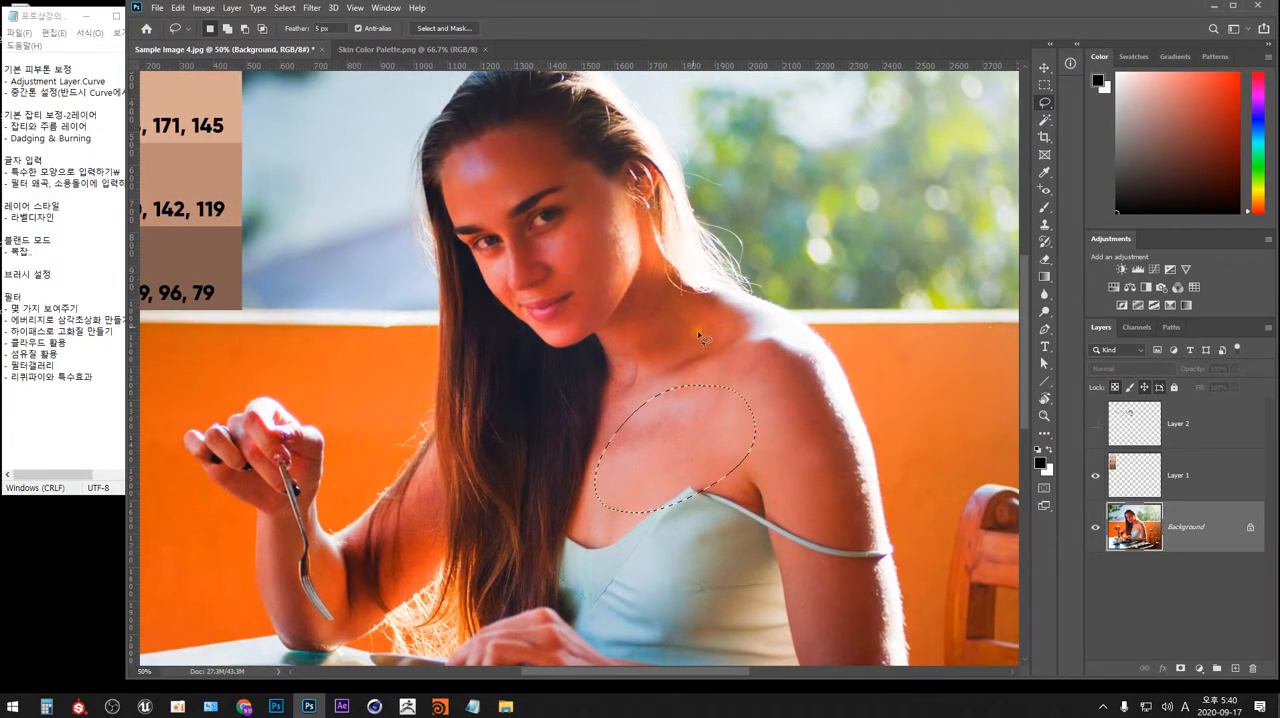
{"action": "mouse_move", "coordinate": [589, 179]}
{"action": "left_mouse_down"}
{"action": "mouse_move", "coordinate": [478, 168]}
{"action": "mouse_move", "coordinate": [510, 330]}
{"action": "mouse_move", "coordinate": [626, 272]}
{"action": "mouse_move", "coordinate": [549, 179]}
{"action": "left_mouse_up"}
{"action": "left_click", "coordinate": [765, 388]}
Try lasso selections around the forehead highlight and along the bright bridge of the nose, and clear them.
{"action": "scroll", "coordinate": [762, 380], "scroll_direction": "up", "scroll_amount": 2}
{"action": "left_click_drag", "start_coordinate": [588, 254], "coordinate": [654, 448]}
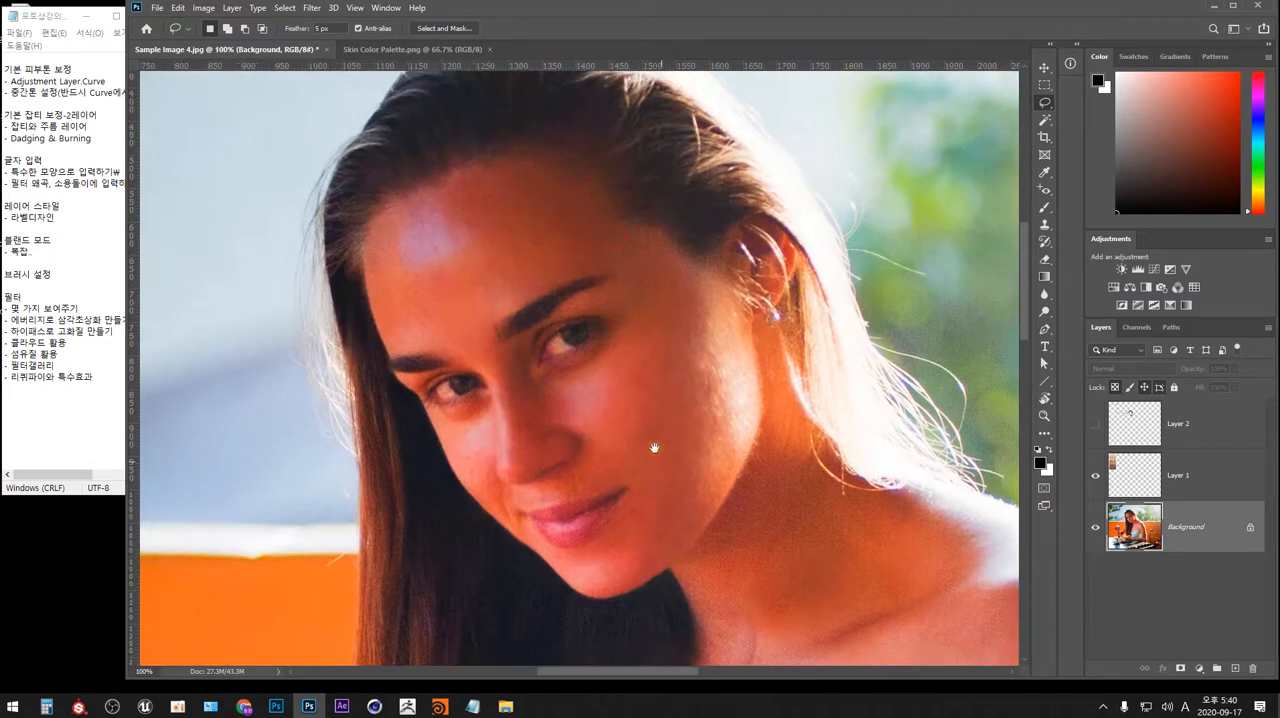
{"action": "mouse_move", "coordinate": [480, 262]}
{"action": "left_mouse_down"}
{"action": "mouse_move", "coordinate": [441, 212]}
{"action": "mouse_move", "coordinate": [398, 263]}
{"action": "mouse_move", "coordinate": [475, 266]}
{"action": "mouse_move", "coordinate": [465, 234]}
{"action": "left_mouse_up"}
{"action": "mouse_move", "coordinate": [510, 417]}
{"action": "left_mouse_down"}
{"action": "mouse_move", "coordinate": [480, 436]}
{"action": "mouse_move", "coordinate": [474, 458]}
{"action": "mouse_move", "coordinate": [502, 462]}
{"action": "mouse_move", "coordinate": [502, 476]}
{"action": "mouse_move", "coordinate": [523, 470]}
{"action": "mouse_move", "coordinate": [528, 418]}
{"action": "left_mouse_up"}
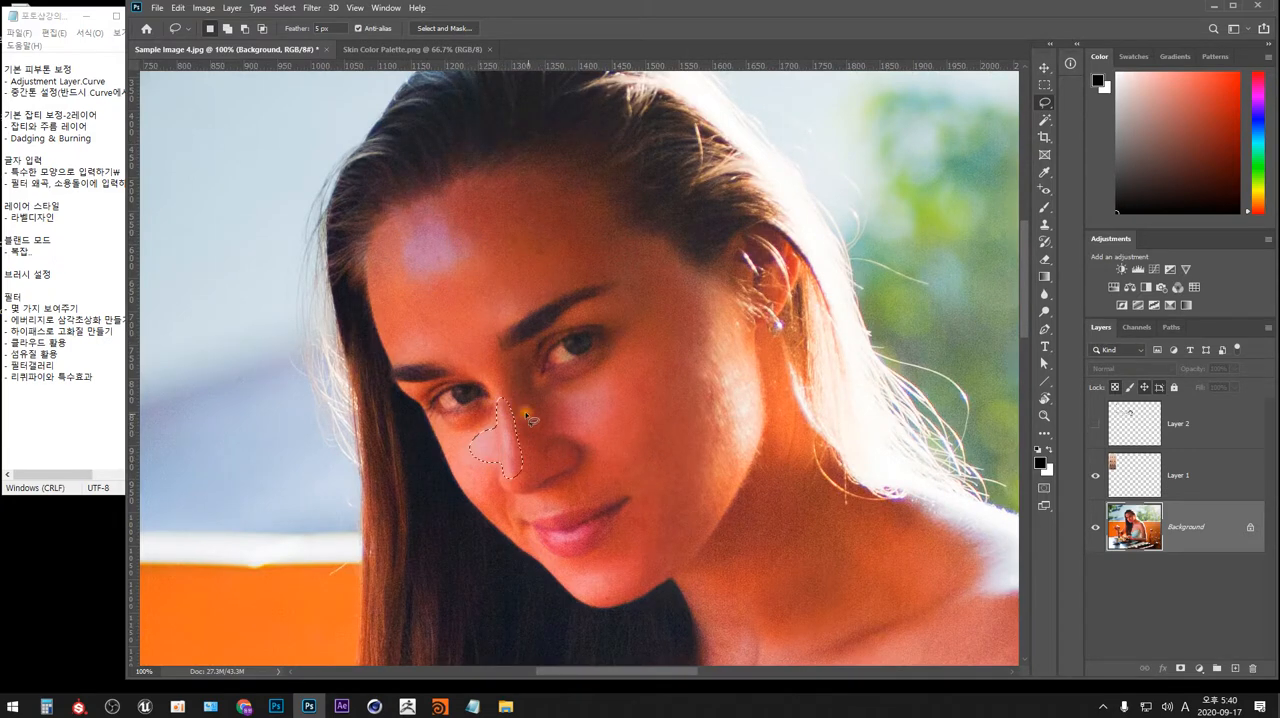
{"action": "left_click", "coordinate": [592, 528]}
Try lasso selections on the cheek edge, under the eyes and around the nose and jaw, and clear them.
{"action": "mouse_move", "coordinate": [743, 337]}
{"action": "left_mouse_down"}
{"action": "mouse_move", "coordinate": [716, 458]}
{"action": "mouse_move", "coordinate": [770, 440]}
{"action": "mouse_move", "coordinate": [752, 340]}
{"action": "left_mouse_up"}
{"action": "left_click", "coordinate": [818, 397]}
{"action": "mouse_move", "coordinate": [558, 385]}
{"action": "left_mouse_down"}
{"action": "mouse_move", "coordinate": [614, 379]}
{"action": "mouse_move", "coordinate": [597, 433]}
{"action": "mouse_move", "coordinate": [563, 386]}
{"action": "left_mouse_up"}
{"action": "mouse_move", "coordinate": [463, 452]}
{"action": "left_mouse_down"}
{"action": "mouse_move", "coordinate": [497, 416]}
{"action": "mouse_move", "coordinate": [496, 471]}
{"action": "mouse_move", "coordinate": [464, 451]}
{"action": "left_mouse_up"}
{"action": "mouse_move", "coordinate": [540, 373]}
{"action": "left_mouse_down"}
{"action": "mouse_move", "coordinate": [623, 334]}
{"action": "mouse_move", "coordinate": [600, 376]}
{"action": "mouse_move", "coordinate": [538, 375]}
{"action": "left_mouse_up"}
{"action": "mouse_move", "coordinate": [559, 443]}
{"action": "left_mouse_down"}
{"action": "mouse_move", "coordinate": [548, 476]}
{"action": "mouse_move", "coordinate": [595, 458]}
{"action": "mouse_move", "coordinate": [566, 438]}
{"action": "left_mouse_up"}
{"action": "mouse_move", "coordinate": [693, 479]}
{"action": "left_mouse_down"}
{"action": "mouse_move", "coordinate": [652, 508]}
{"action": "mouse_move", "coordinate": [626, 546]}
{"action": "mouse_move", "coordinate": [637, 562]}
{"action": "mouse_move", "coordinate": [693, 544]}
{"action": "mouse_move", "coordinate": [690, 487]}
{"action": "left_mouse_up"}
{"action": "left_click", "coordinate": [847, 394]}
Lasso the even skin above the eyebrows and on the cheek with a 5 px feather, and copy both areas to a new layer.
{"action": "mouse_move", "coordinate": [575, 258]}
{"action": "left_mouse_down"}
{"action": "mouse_move", "coordinate": [418, 285]}
{"action": "mouse_move", "coordinate": [398, 320]}
{"action": "mouse_move", "coordinate": [519, 311]}
{"action": "mouse_move", "coordinate": [577, 258]}
{"action": "left_mouse_up"}
{"action": "mouse_move", "coordinate": [660, 328]}
{"action": "left_mouse_down"}
{"action": "mouse_move", "coordinate": [612, 452]}
{"action": "mouse_move", "coordinate": [655, 497]}
{"action": "mouse_move", "coordinate": [695, 472]}
{"action": "mouse_move", "coordinate": [678, 348]}
{"action": "mouse_move", "coordinate": [650, 326]}
{"action": "left_mouse_up"}
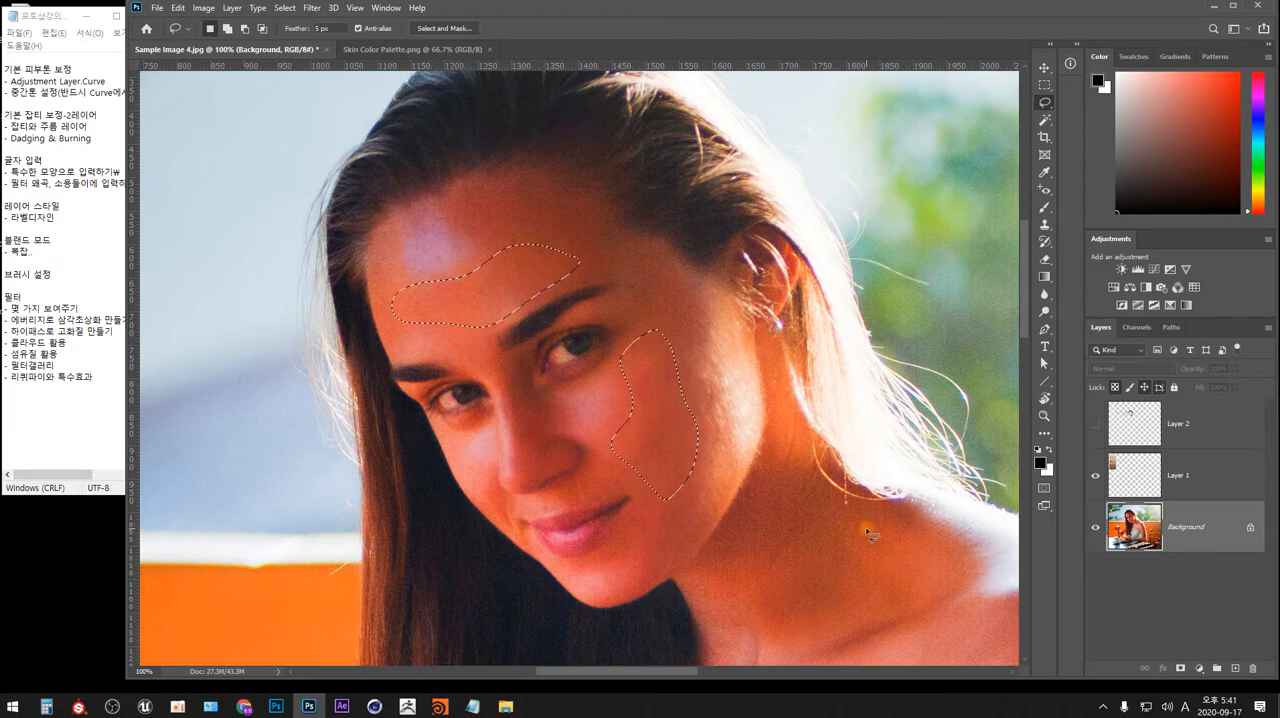
{"action": "key", "text": "ctrl+j"}
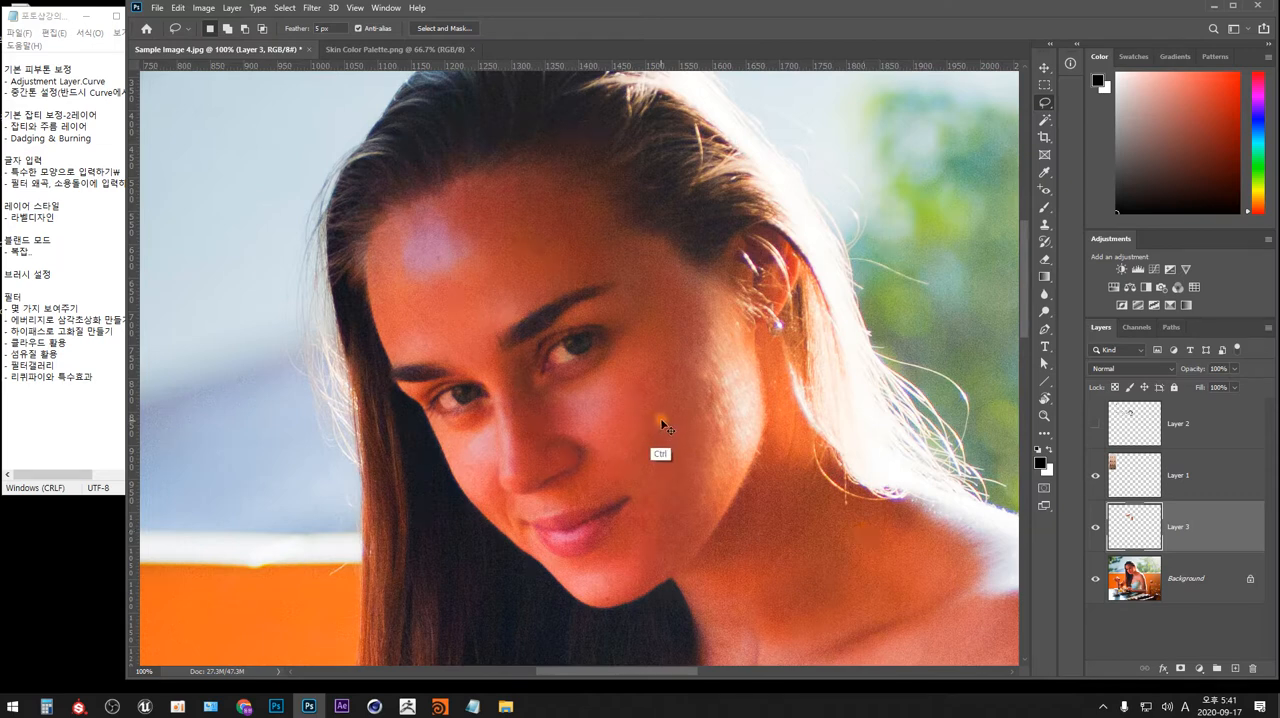
Move the copied skin patches across the face toward the nose and temple, and set the Lasso feather to 0 px.
{"action": "left_click_drag", "start_coordinate": [665, 420], "coordinate": [514, 403]}
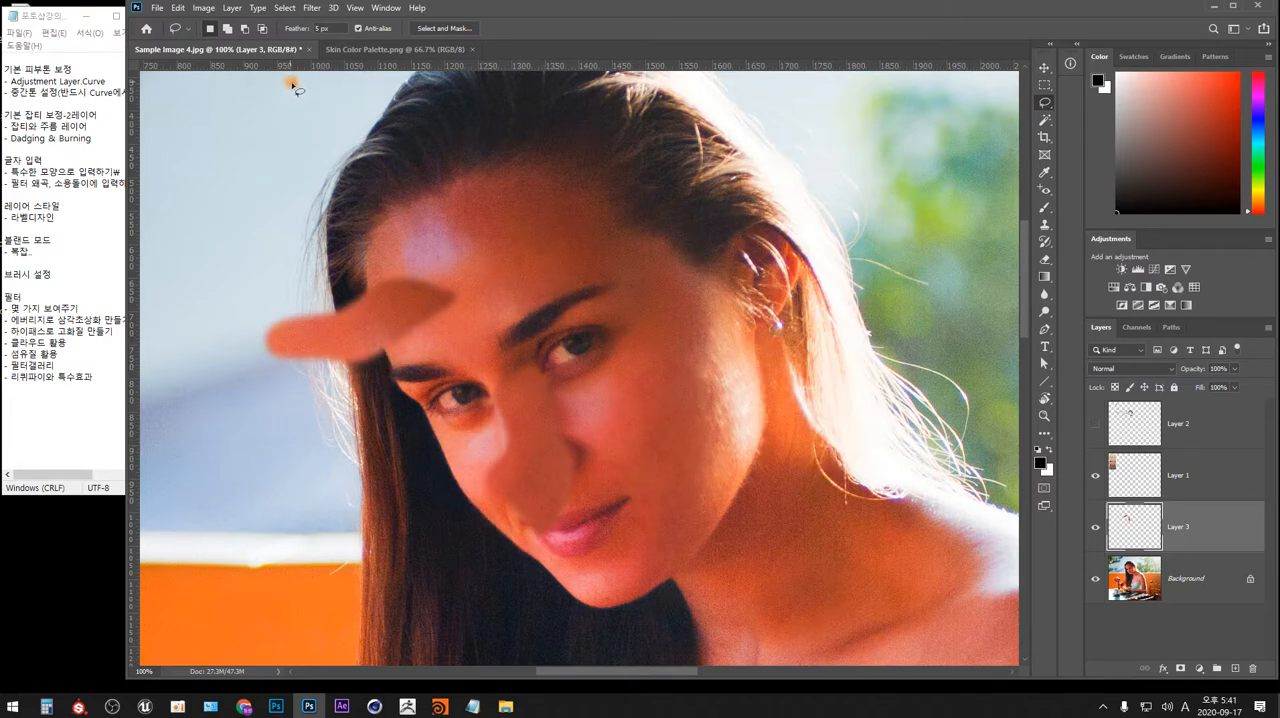
{"action": "left_click", "coordinate": [180, 30]}
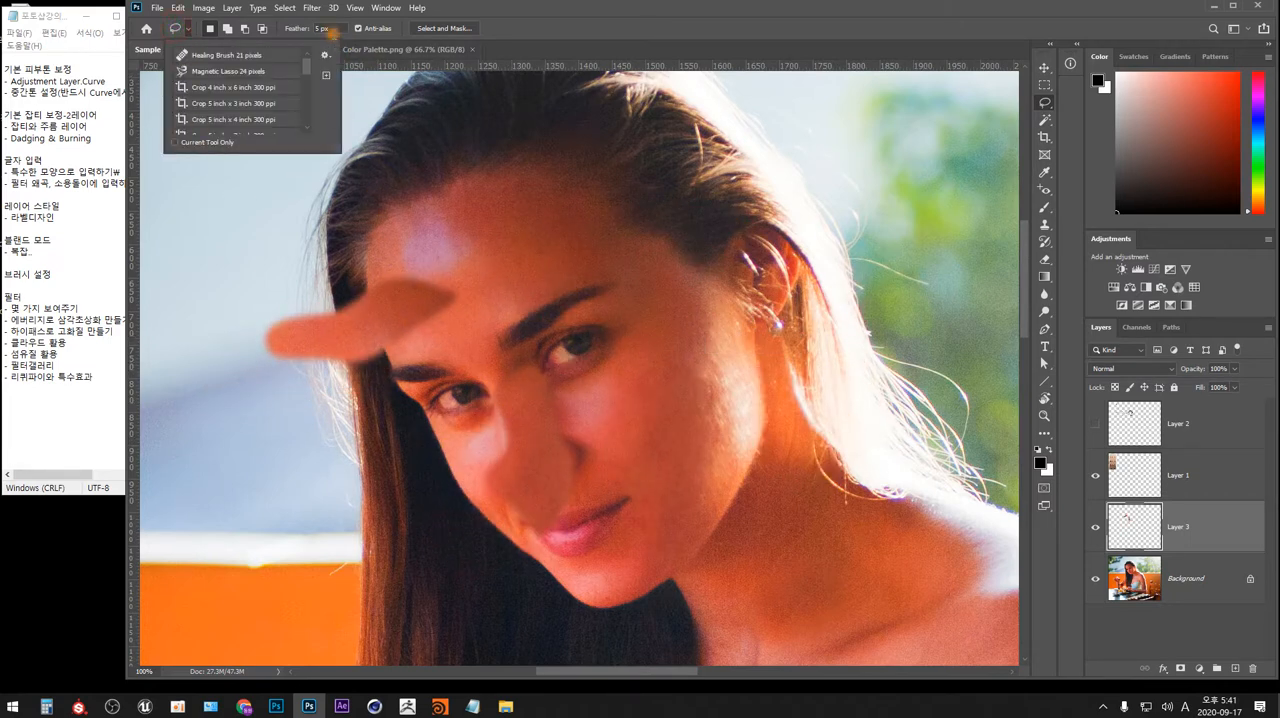
{"action": "left_click", "coordinate": [325, 28]}
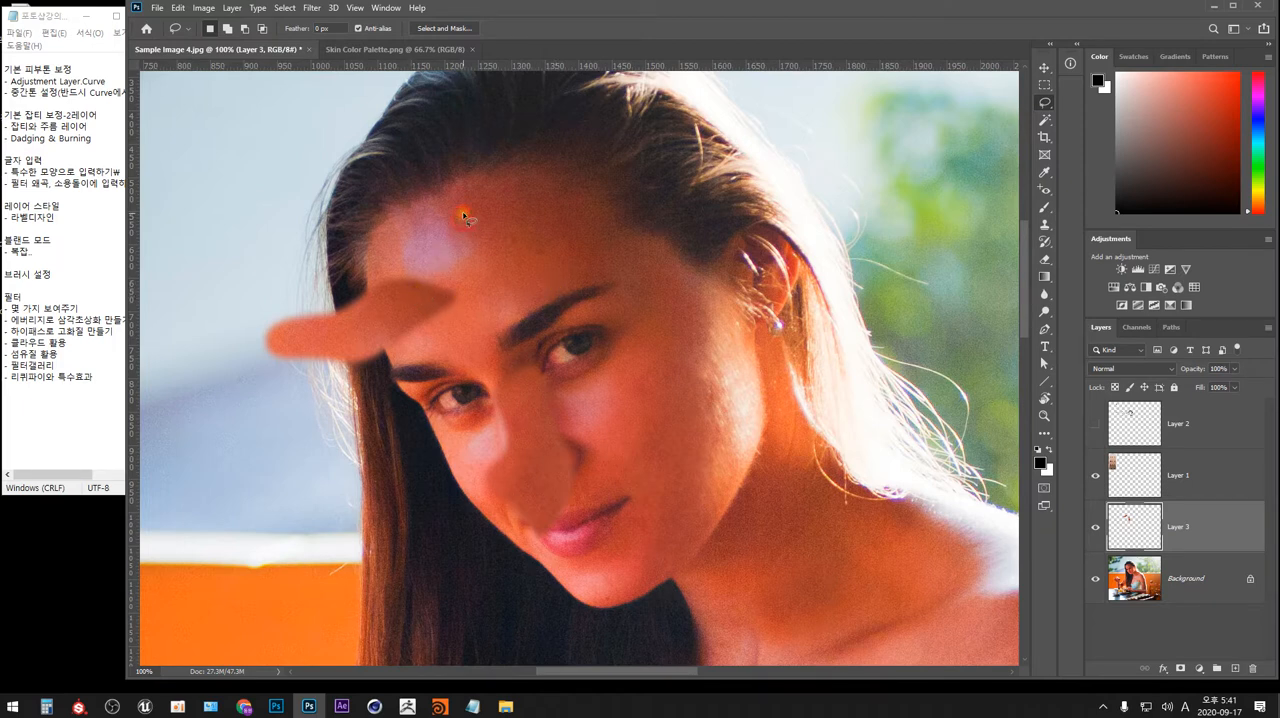
Move the copied skin patches off the face onto the open background between the colour palette and the hair.
{"action": "mouse_move", "coordinate": [465, 217]}
{"action": "left_mouse_down"}
{"action": "mouse_move", "coordinate": [569, 242]}
{"action": "mouse_move", "coordinate": [489, 283]}
{"action": "mouse_move", "coordinate": [690, 248]}
{"action": "mouse_move", "coordinate": [605, 224]}
{"action": "mouse_move", "coordinate": [703, 195]}
{"action": "left_mouse_up"}
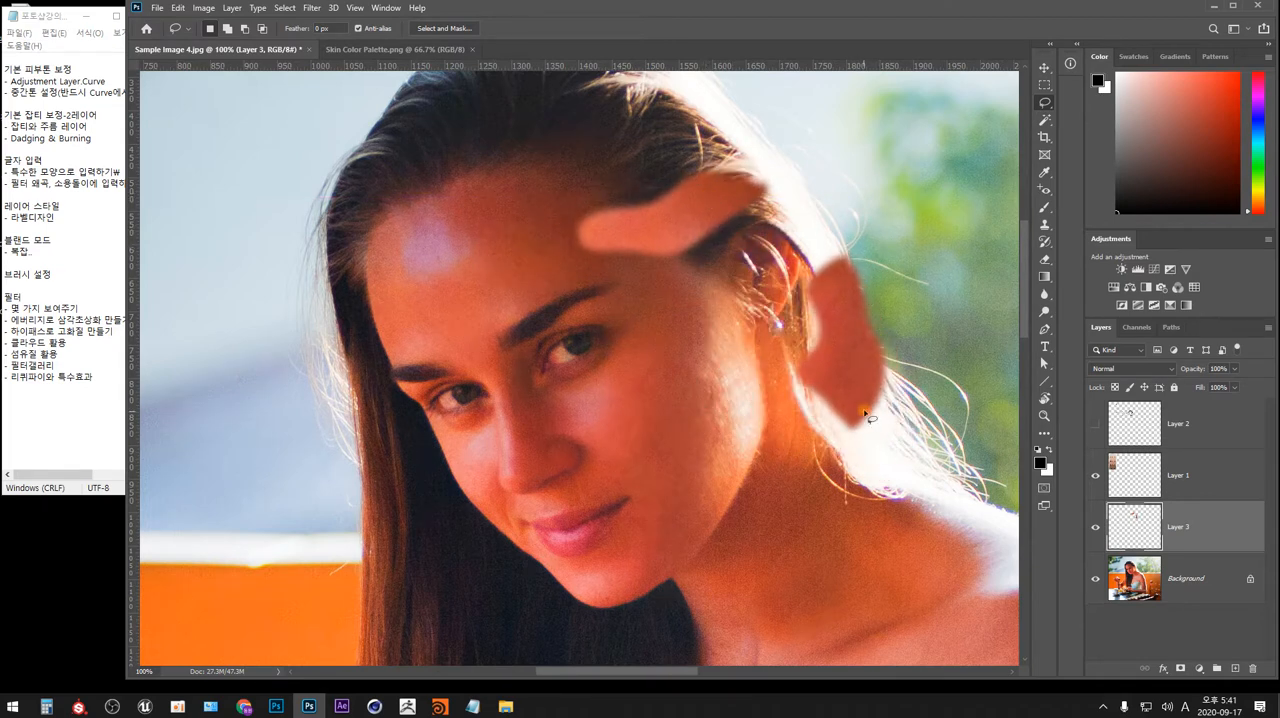
{"action": "left_click_drag", "start_coordinate": [858, 371], "coordinate": [502, 442]}
{"action": "left_click_drag", "start_coordinate": [660, 395], "coordinate": [650, 398]}
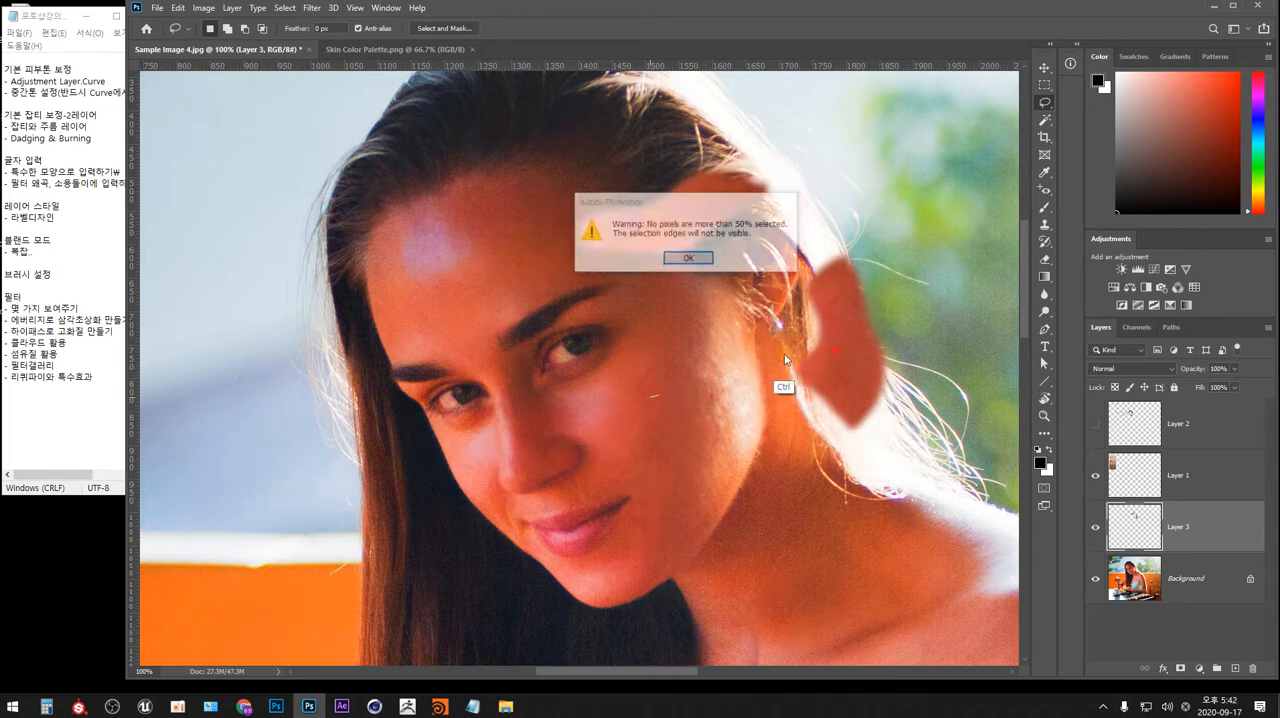
{"action": "left_click", "coordinate": [688, 257]}
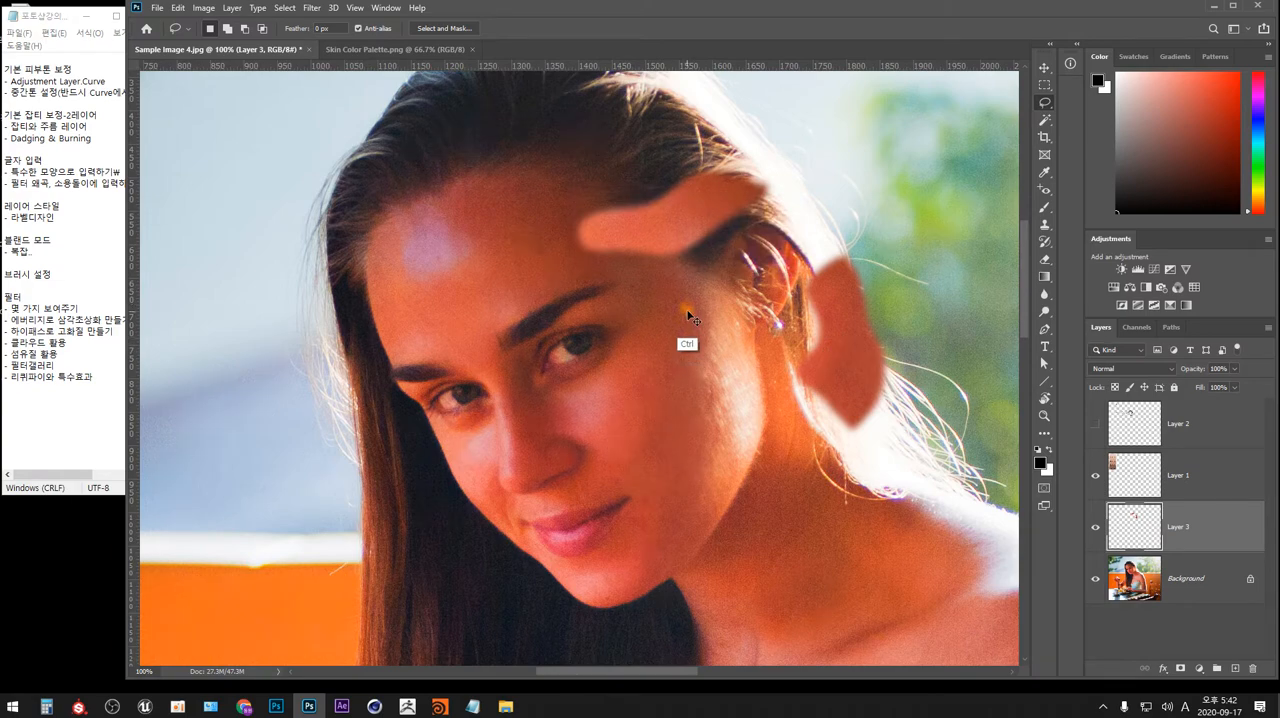
{"action": "left_click_drag", "start_coordinate": [688, 316], "coordinate": [229, 411]}
{"action": "key", "text": "ctrl+minus"}
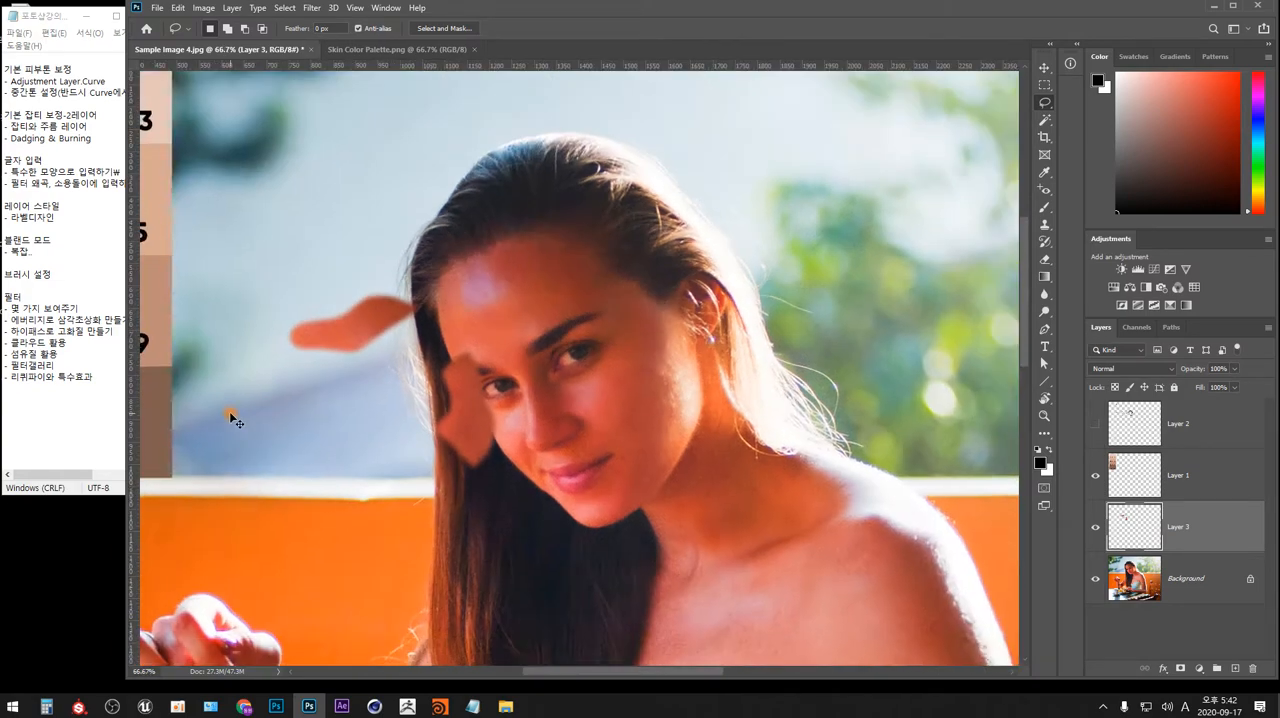
{"action": "key", "text": "ctrl+minus"}
{"action": "left_click_drag", "start_coordinate": [490, 440], "coordinate": [434, 396]}
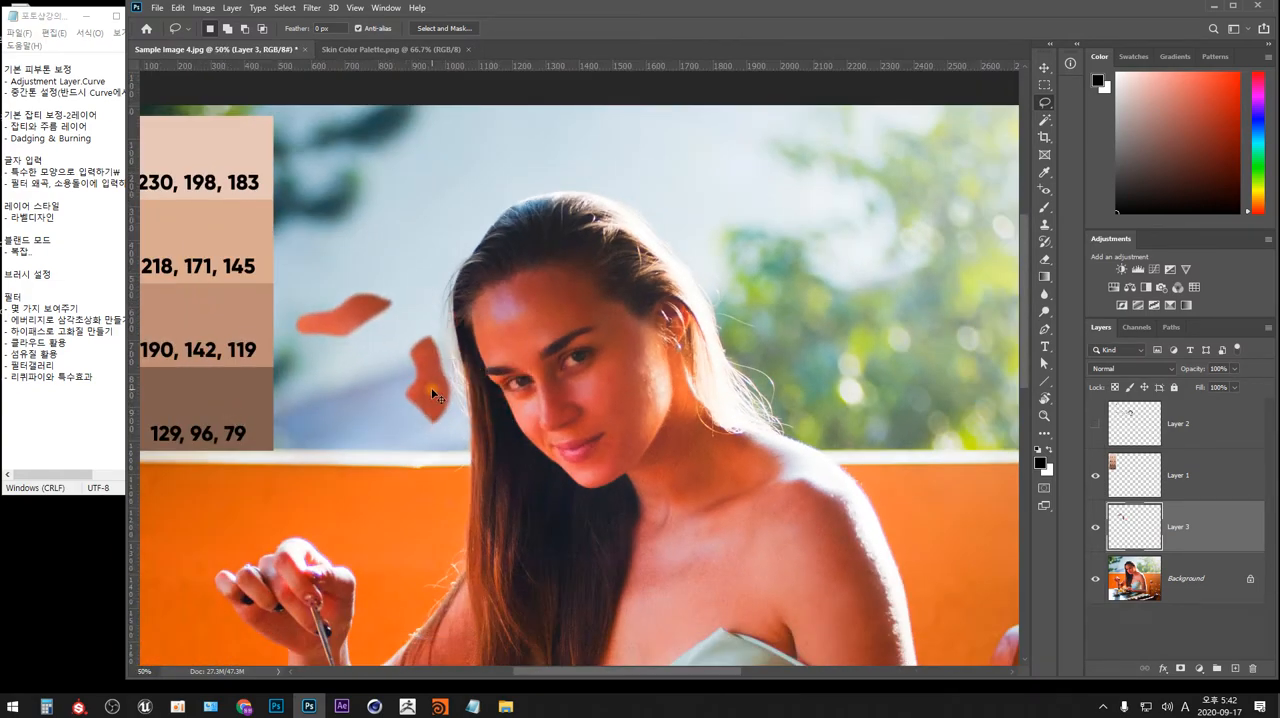
{"action": "key", "text": "ctrl+minus"}
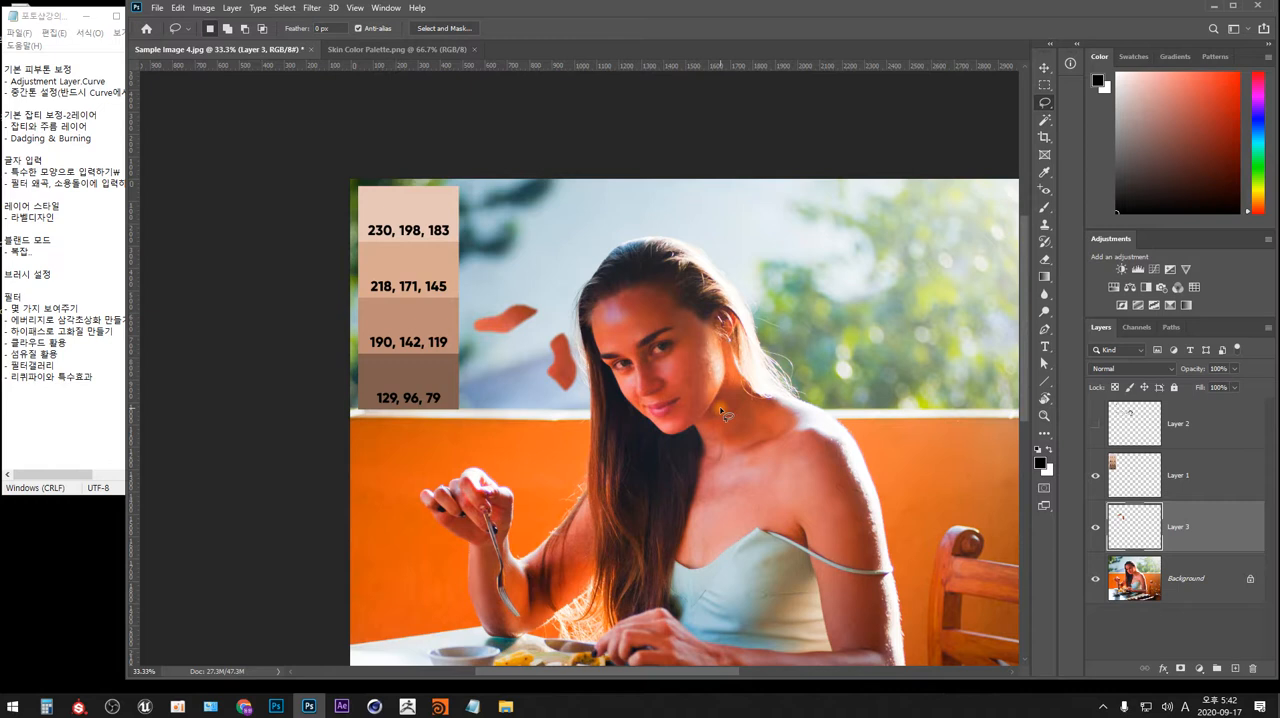
Compare the palette swatches with the face using temporary selections around each, and check the Skin Color Palette.png document.
{"action": "key", "text": "m"}
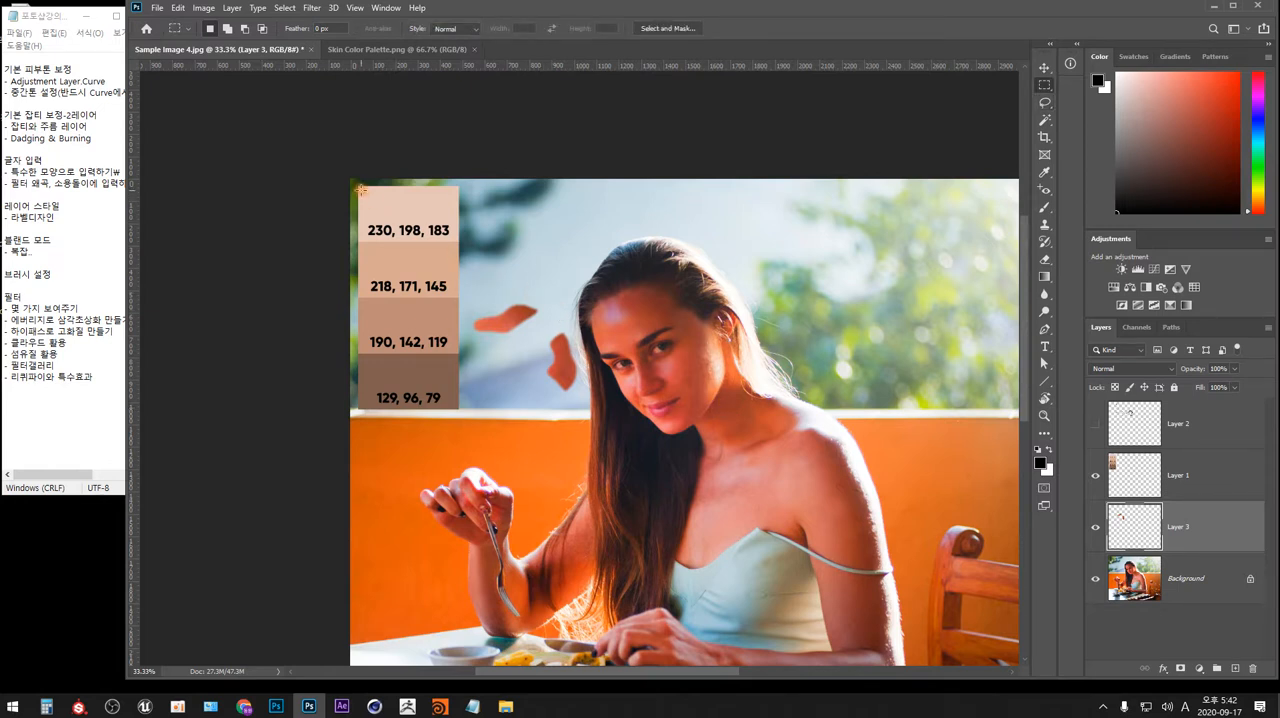
{"action": "left_click_drag", "start_coordinate": [360, 189], "coordinate": [457, 405]}
{"action": "left_click", "coordinate": [862, 362]}
{"action": "key", "text": "l"}
{"action": "mouse_move", "coordinate": [730, 376]}
{"action": "left_mouse_down"}
{"action": "mouse_move", "coordinate": [642, 280]}
{"action": "mouse_move", "coordinate": [616, 387]}
{"action": "mouse_move", "coordinate": [742, 414]}
{"action": "mouse_move", "coordinate": [738, 372]}
{"action": "left_mouse_up"}
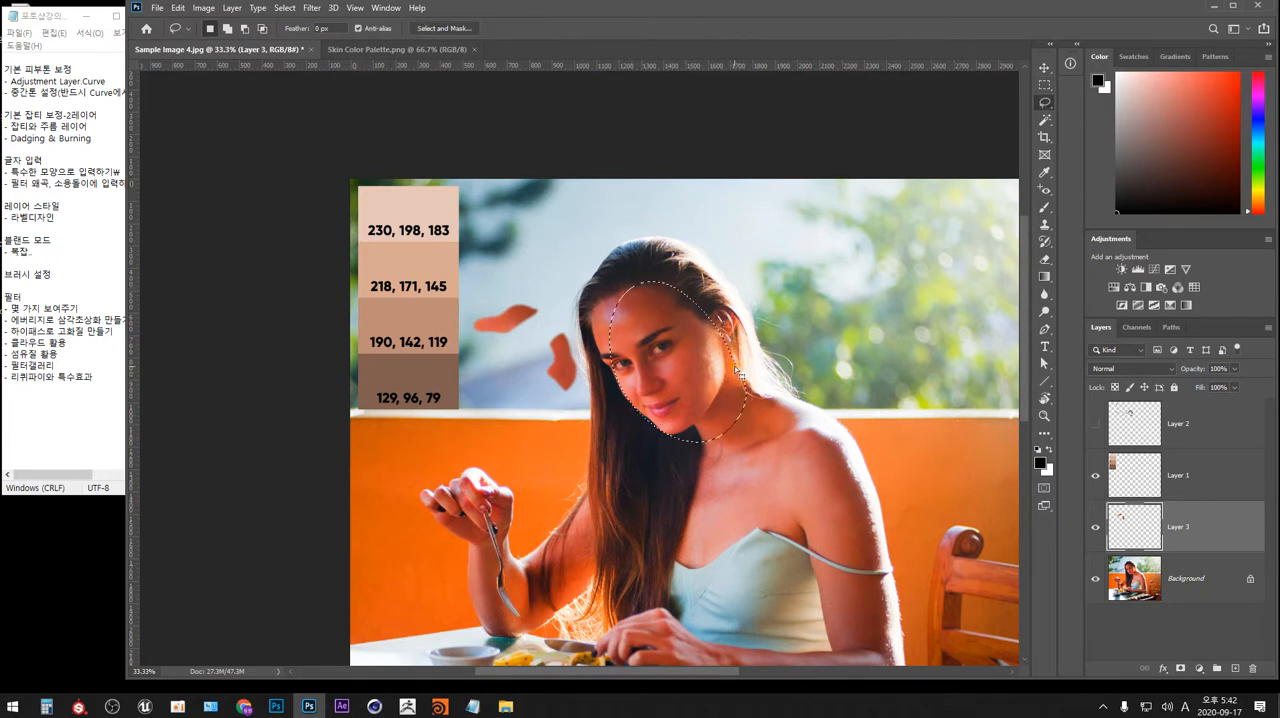
{"action": "left_click", "coordinate": [750, 288]}
{"action": "left_click", "coordinate": [395, 49]}
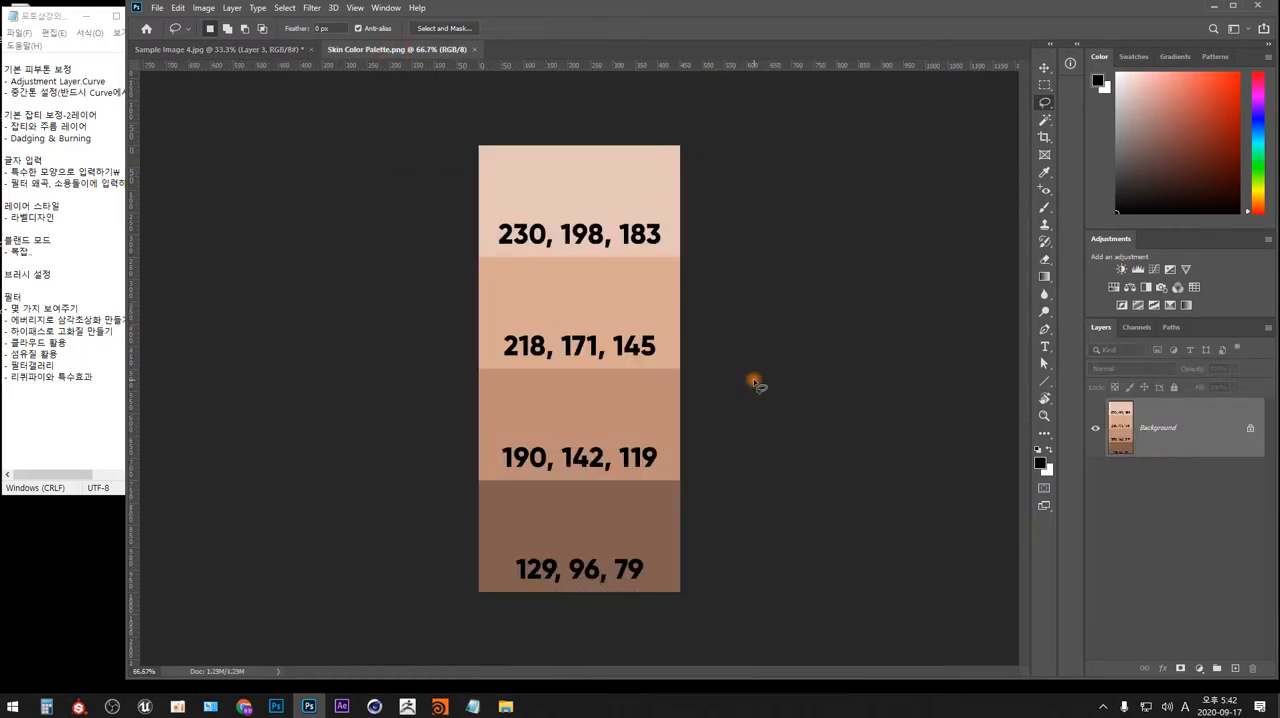
{"action": "left_click", "coordinate": [262, 49]}
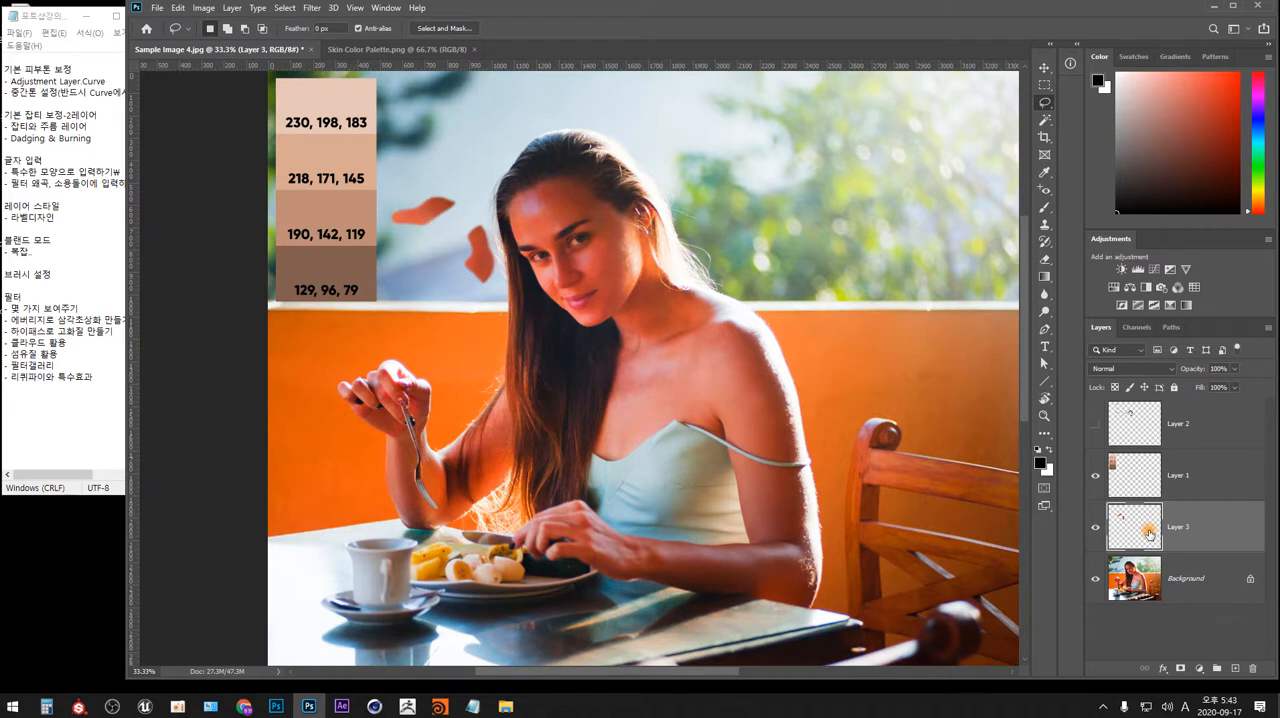
Select the skin patches on Layer 3, even them out to one colour with the Average blur filter, and deselect.
{"action": "left_click", "coordinate": [1140, 537], "text": "ctrl"}
{"action": "left_click", "coordinate": [1138, 531], "text": "ctrl"}
{"action": "left_click", "coordinate": [311, 8]}
{"action": "mouse_move", "coordinate": [462, 160]}
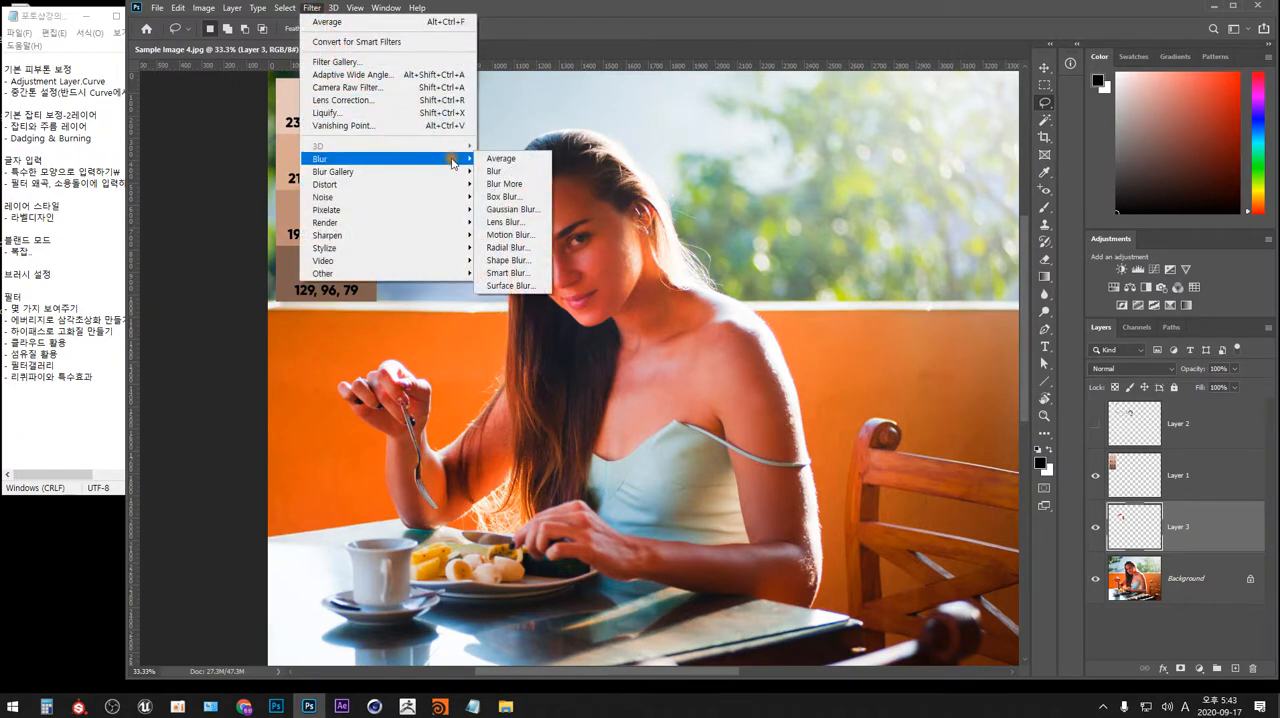
{"action": "left_click", "coordinate": [522, 160]}
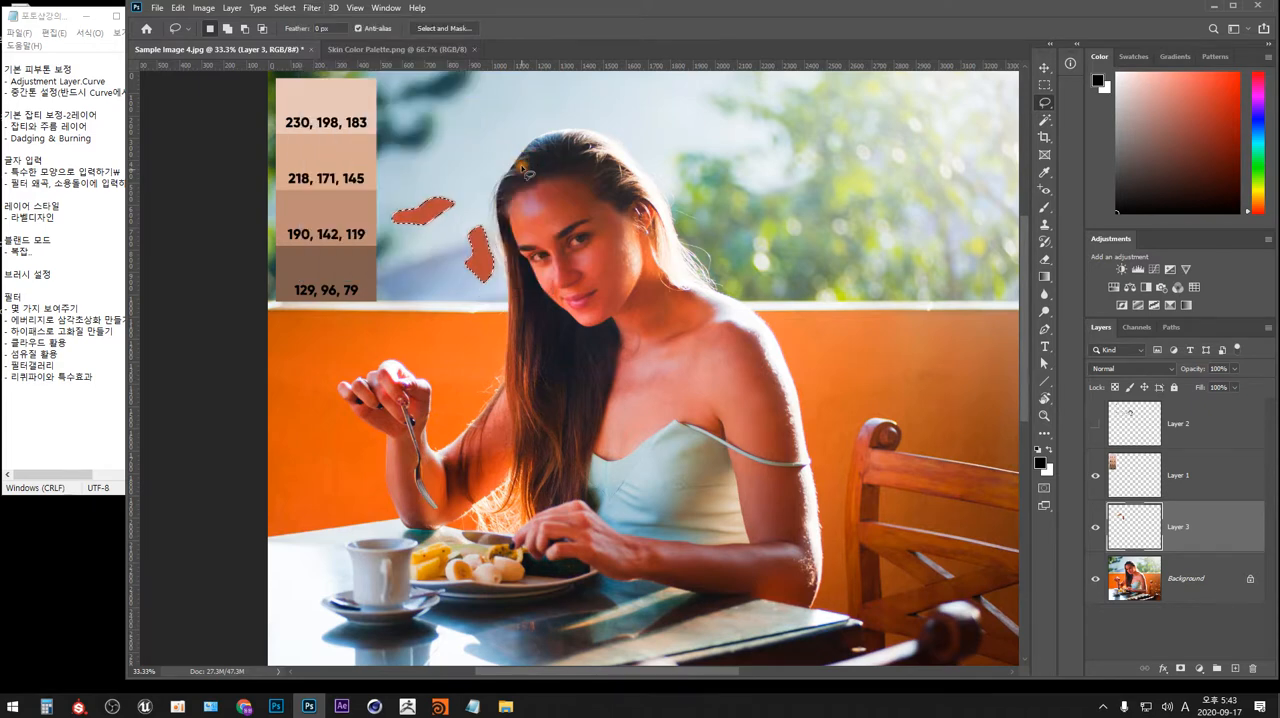
{"action": "key", "text": "ctrl+plus"}
{"action": "key", "text": "ctrl+plus"}
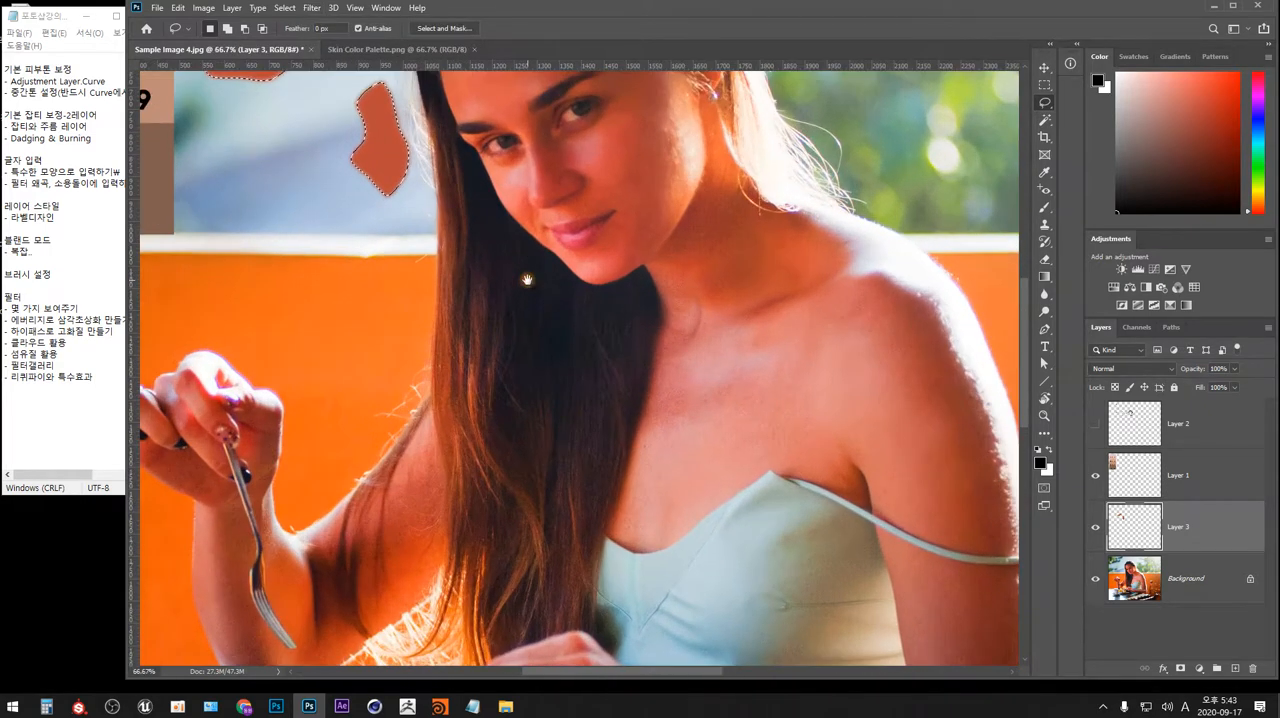
{"action": "left_click_drag", "start_coordinate": [294, 227], "coordinate": [621, 492]}
{"action": "key", "text": "ctrl+plus"}
{"action": "key", "text": "ctrl+plus"}
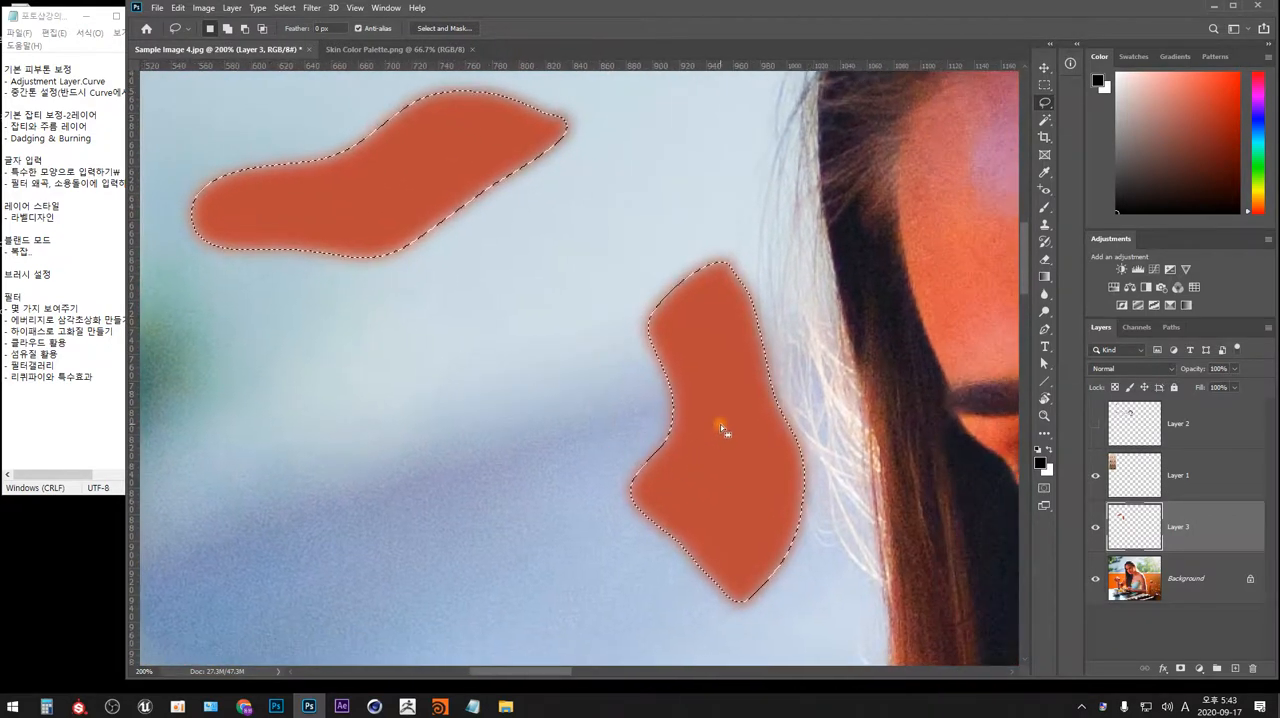
{"action": "key", "text": "ctrl+d"}
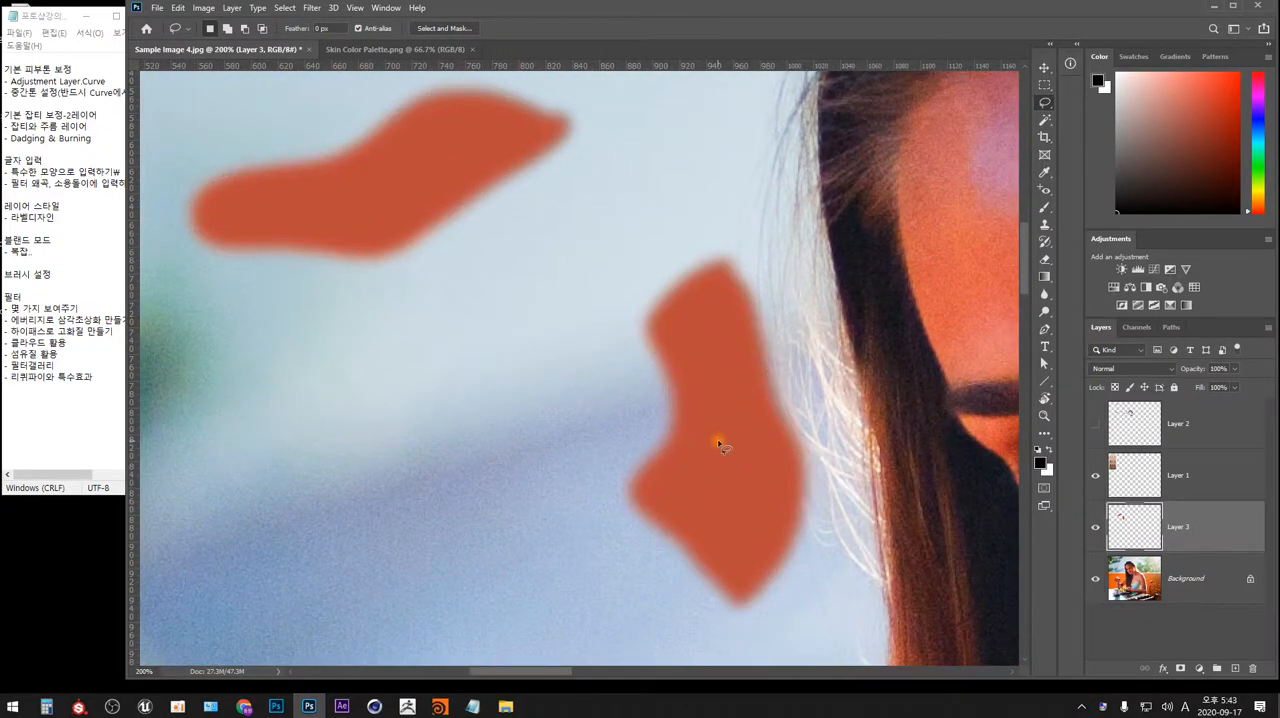
Examine the cheek skin at pixel level, marking small areas with temporary selections to compare their colour variation.
{"action": "left_click_drag", "start_coordinate": [729, 446], "coordinate": [234, 417]}
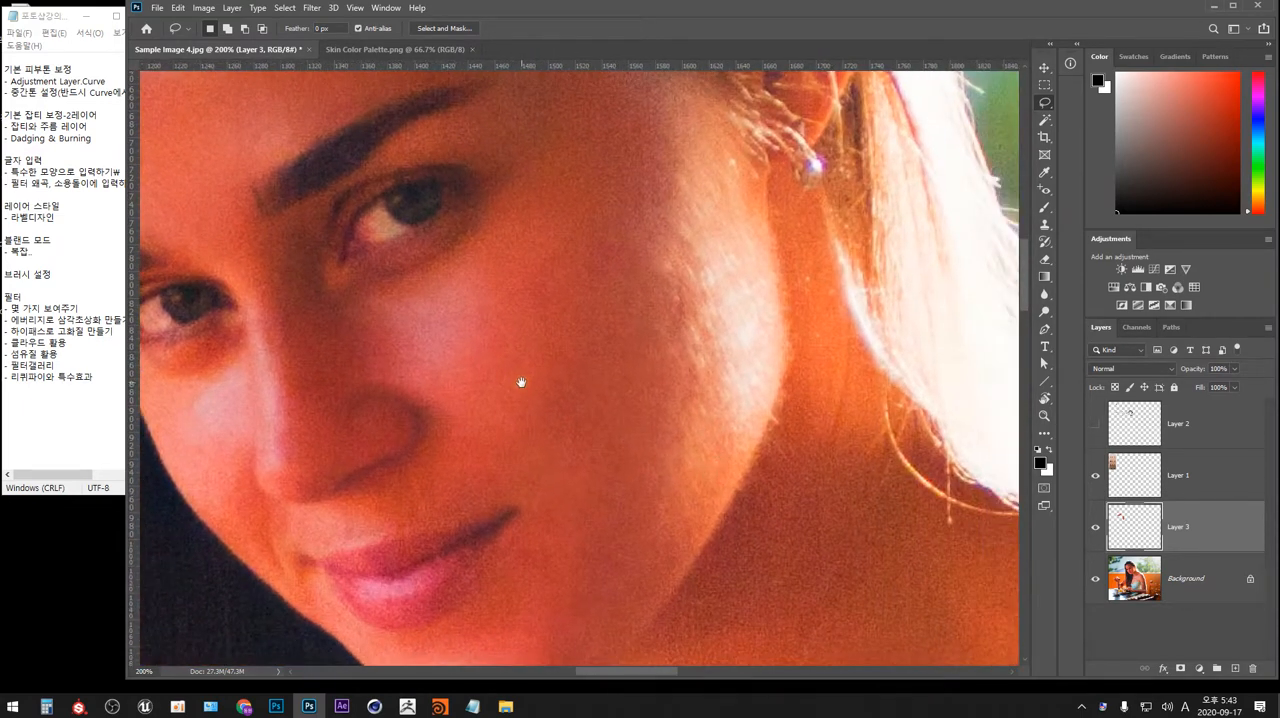
{"action": "scroll", "coordinate": [522, 388], "scroll_direction": "up", "scroll_amount": 8}
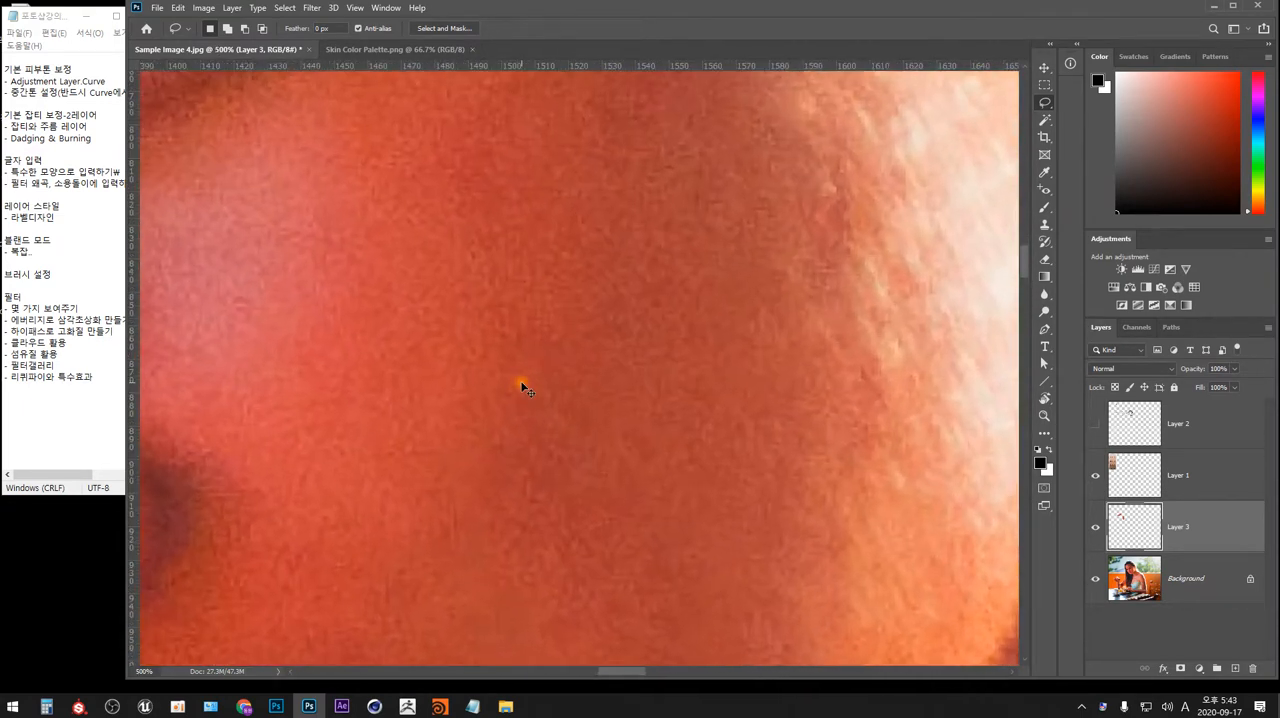
{"action": "scroll", "coordinate": [522, 388], "scroll_direction": "up", "scroll_amount": 5}
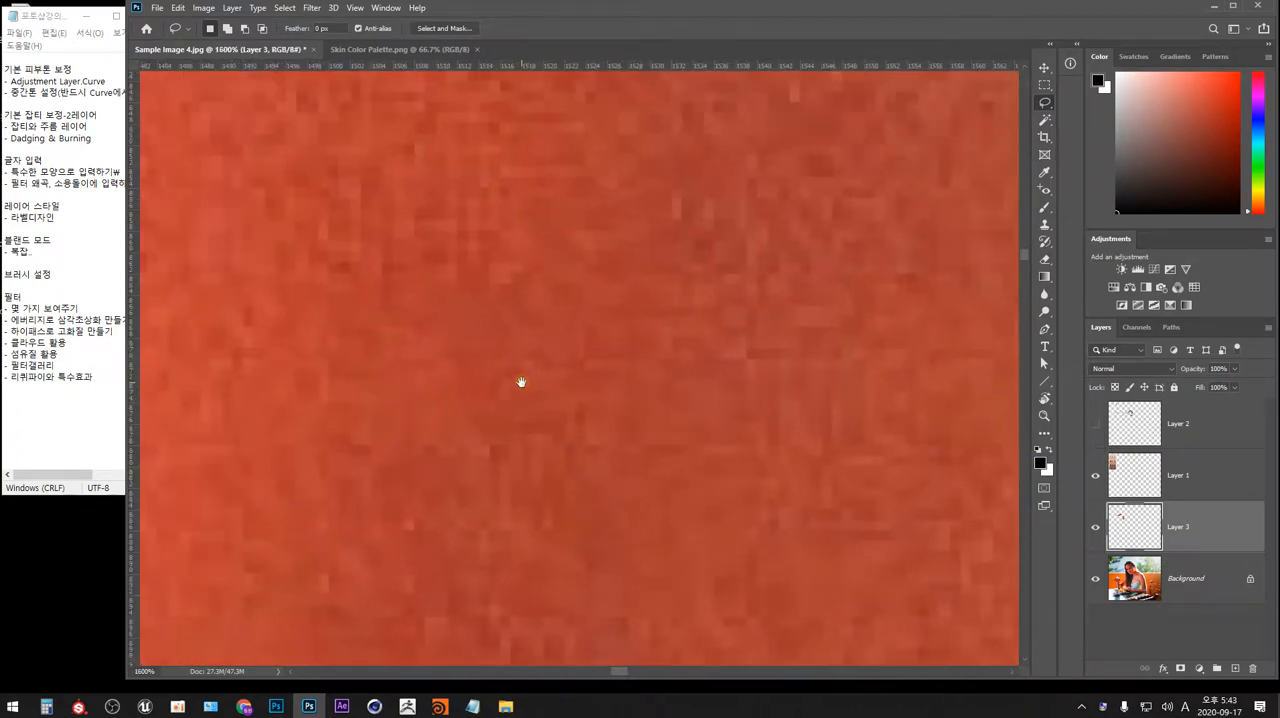
{"action": "key", "text": "m"}
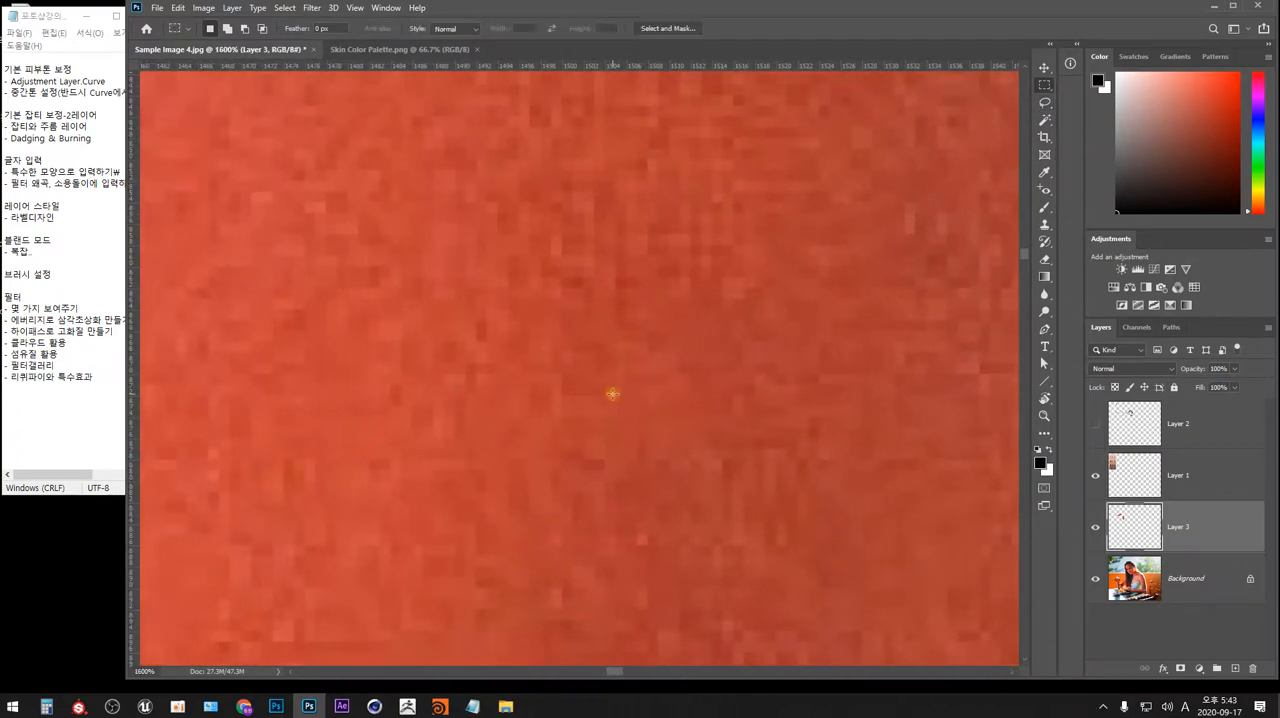
{"action": "left_click_drag", "start_coordinate": [576, 281], "coordinate": [578, 283]}
{"action": "left_click_drag", "start_coordinate": [585, 204], "coordinate": [588, 207]}
{"action": "left_click_drag", "start_coordinate": [359, 151], "coordinate": [305, 326]}
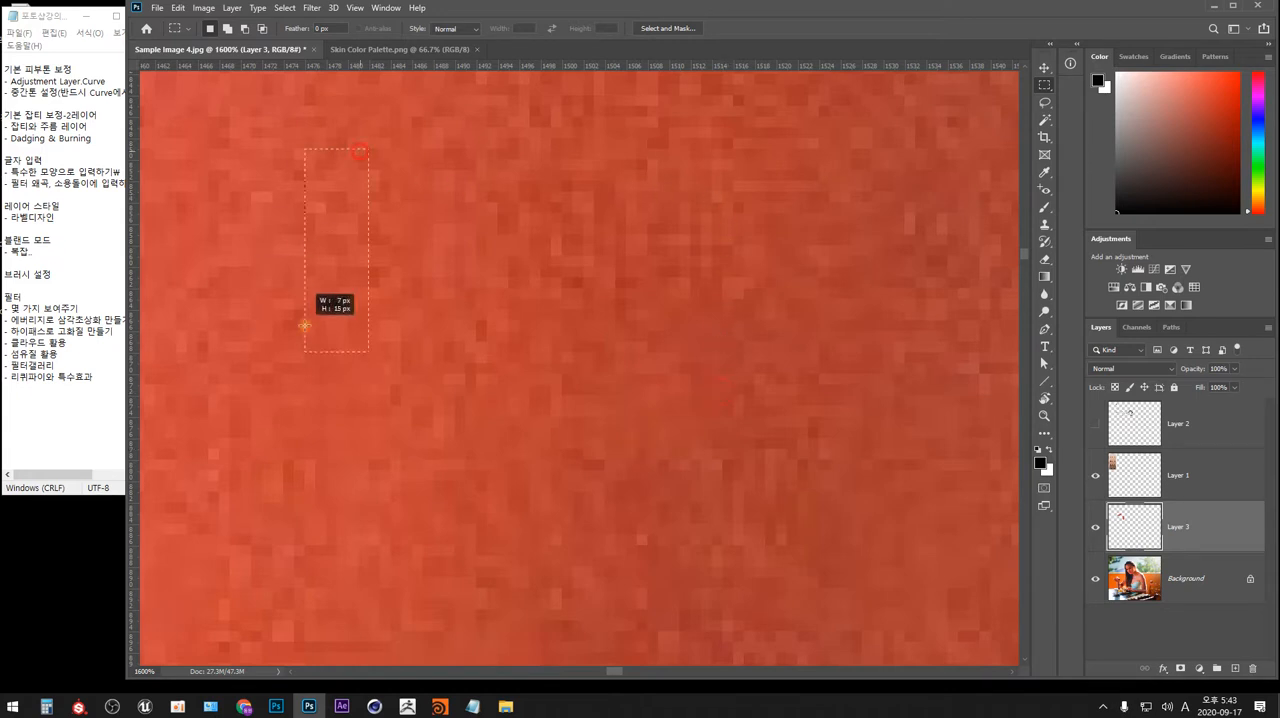
{"action": "key", "text": "l"}
{"action": "mouse_move", "coordinate": [592, 480]}
{"action": "left_mouse_down"}
{"action": "mouse_move", "coordinate": [263, 363]}
{"action": "mouse_move", "coordinate": [647, 167]}
{"action": "mouse_move", "coordinate": [585, 498]}
{"action": "left_mouse_up"}
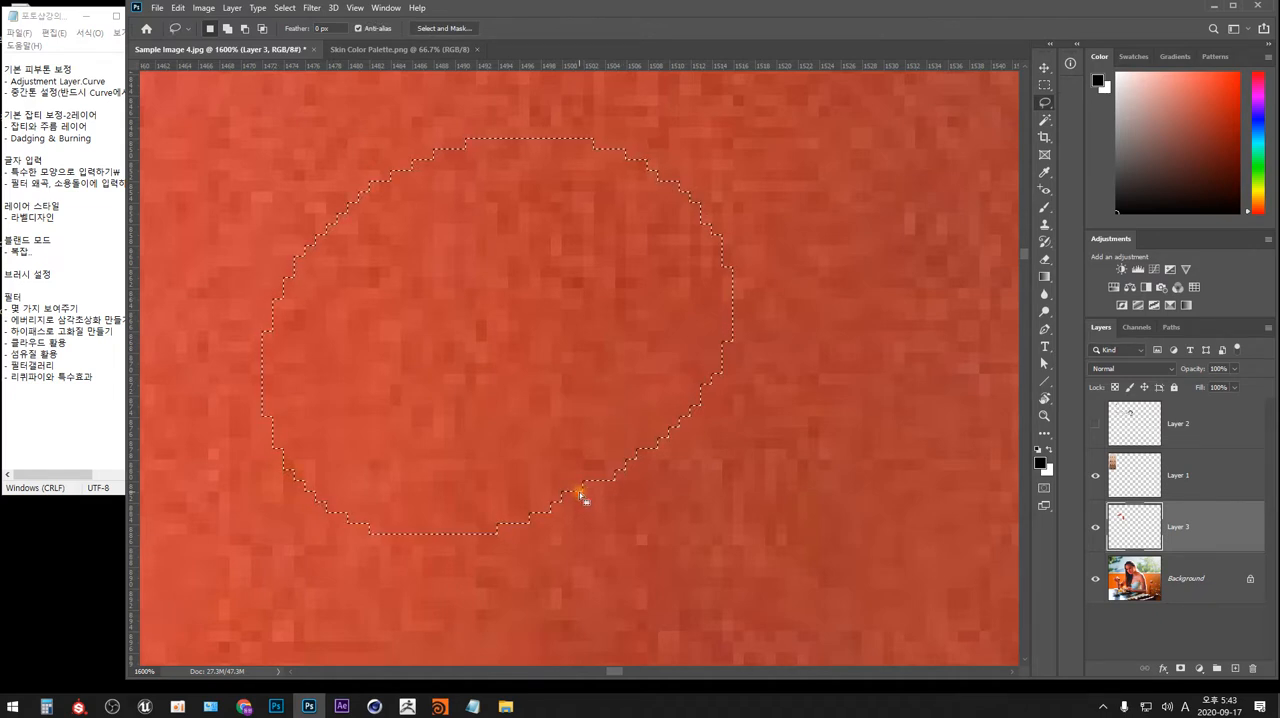
{"action": "scroll", "coordinate": [585, 498], "scroll_direction": "down", "scroll_amount": 4}
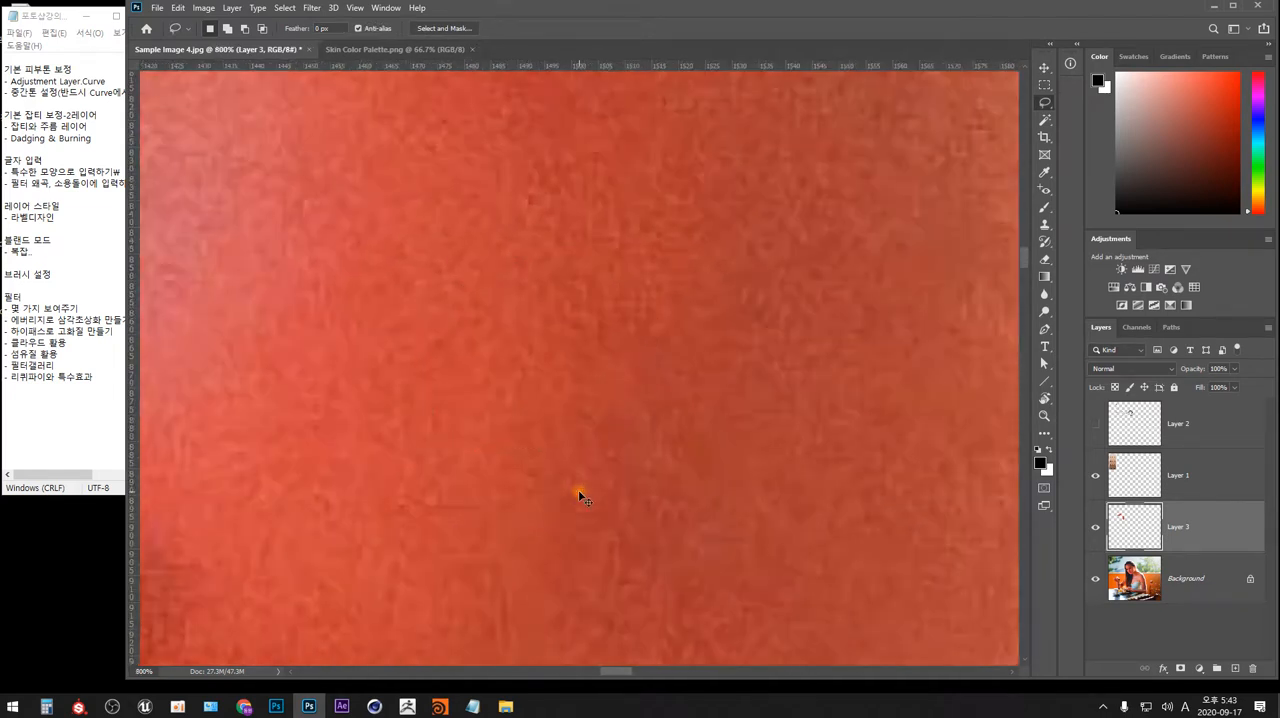
{"action": "scroll", "coordinate": [580, 497], "scroll_direction": "down", "scroll_amount": 6}
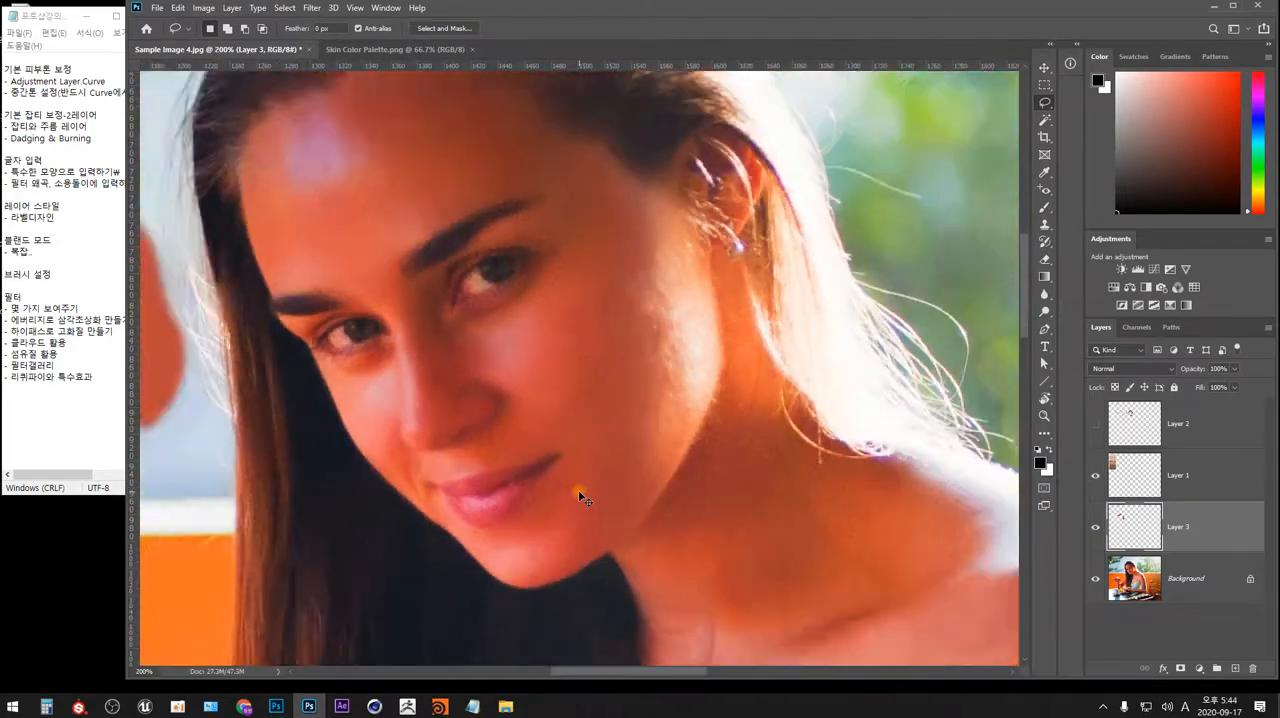
{"action": "scroll", "coordinate": [580, 497], "scroll_direction": "down", "scroll_amount": 2}
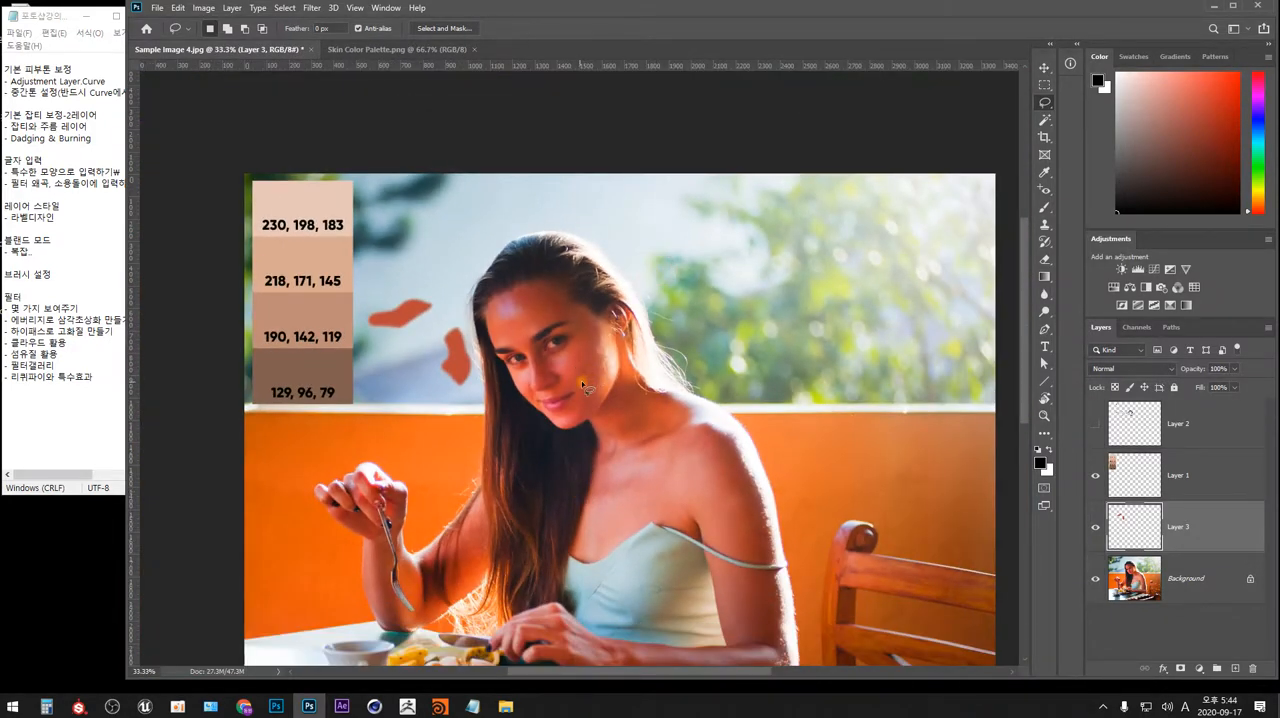
Add a Curves adjustment layer above Layer 3, view its layer mask settings, and return to its curve.
{"action": "left_click_drag", "start_coordinate": [559, 375], "coordinate": [610, 368]}
{"action": "scroll", "coordinate": [610, 368], "scroll_direction": "up", "scroll_amount": 1}
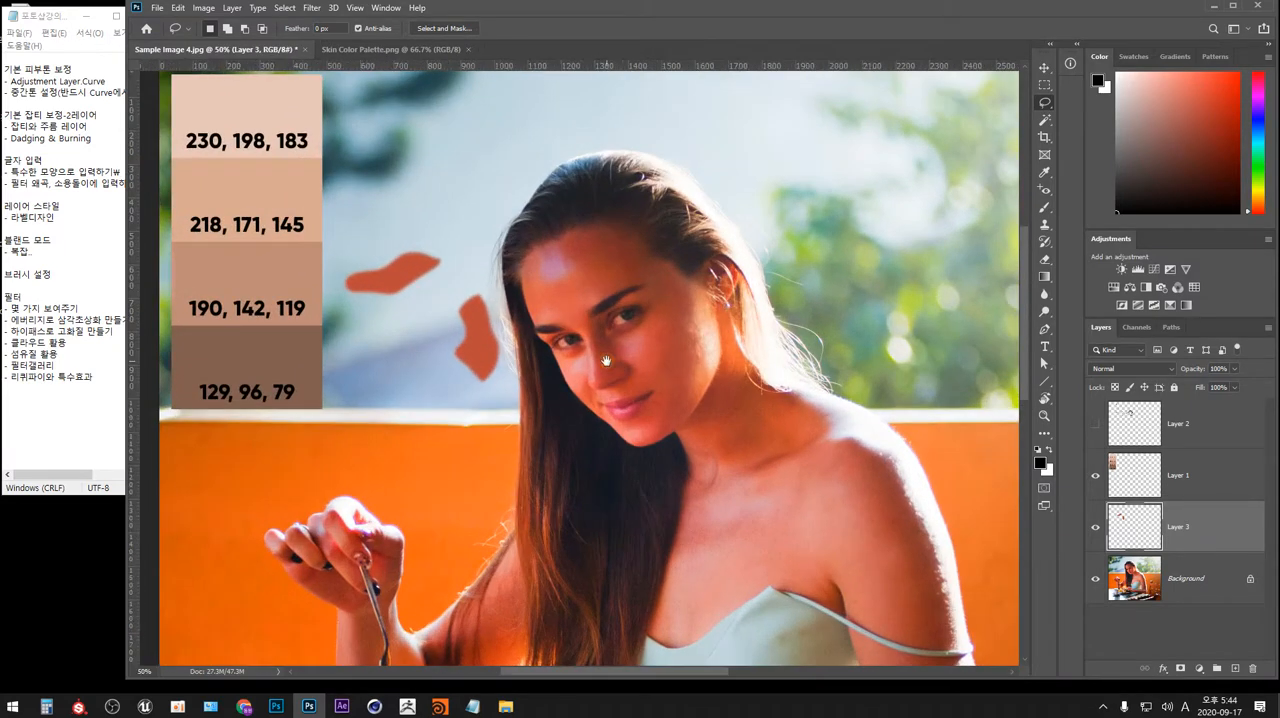
{"action": "left_click_drag", "start_coordinate": [620, 300], "coordinate": [641, 352]}
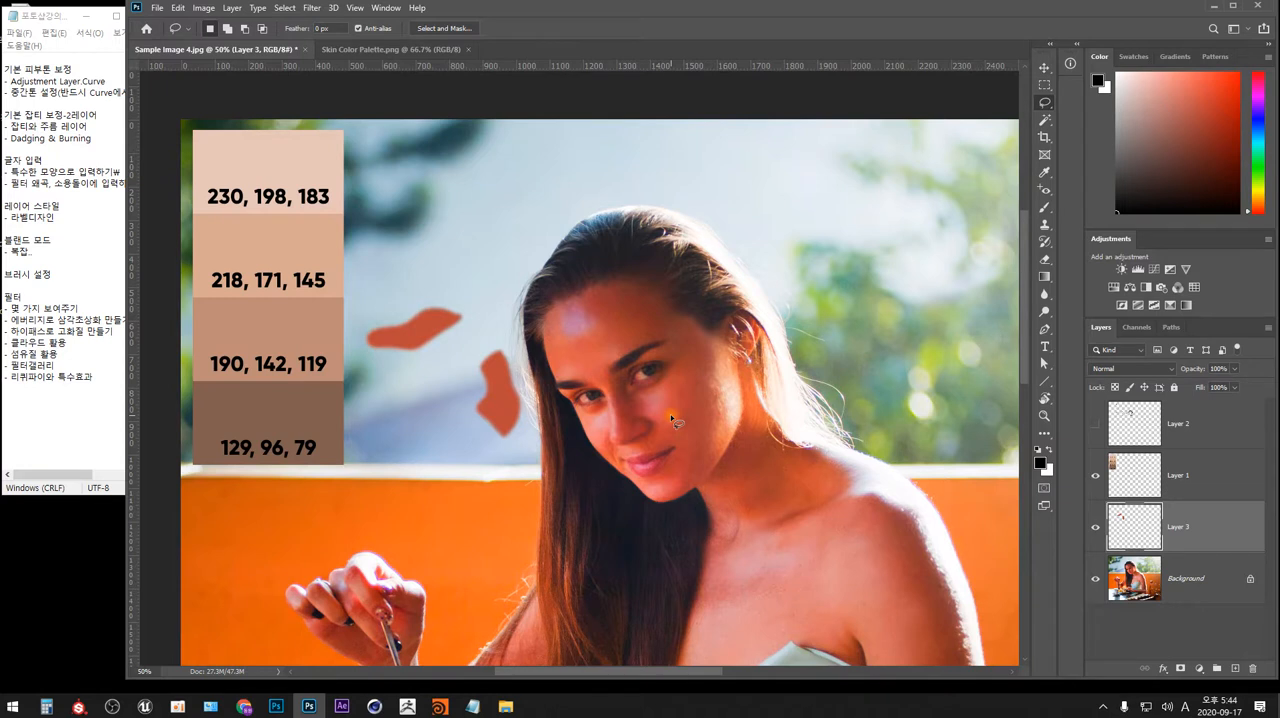
{"action": "left_click", "coordinate": [1200, 668]}
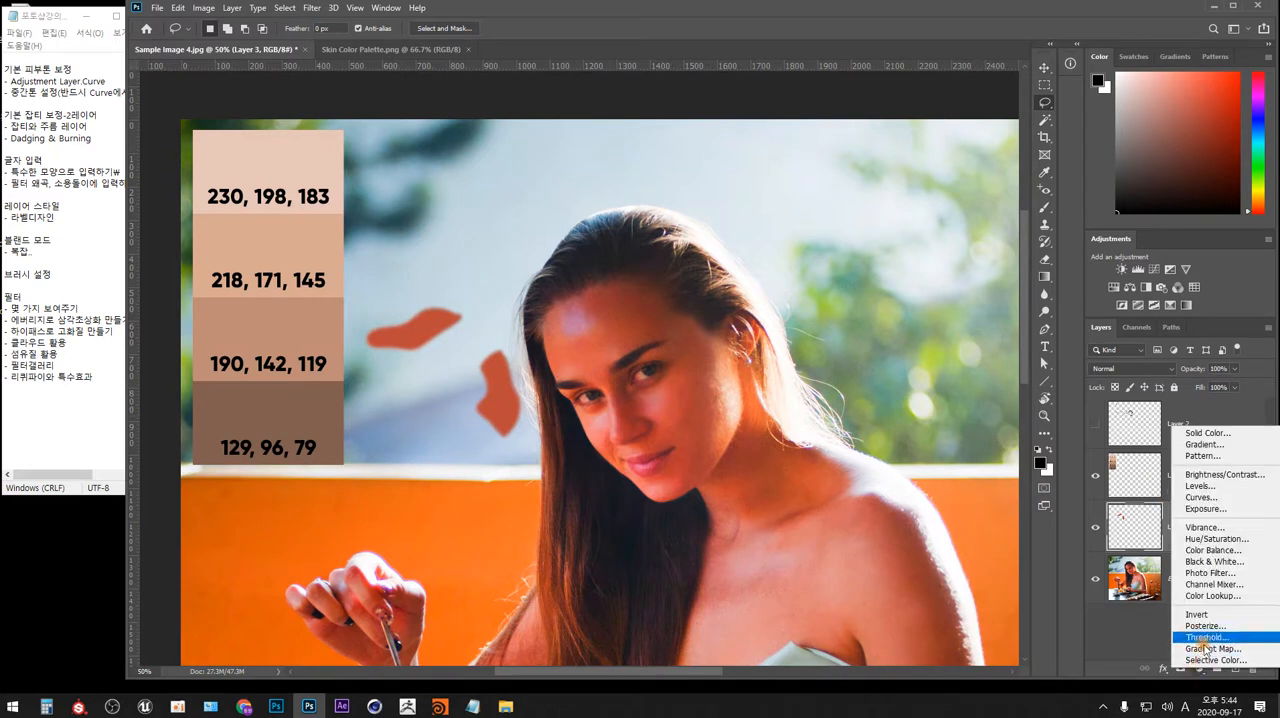
{"action": "left_click", "coordinate": [1223, 499]}
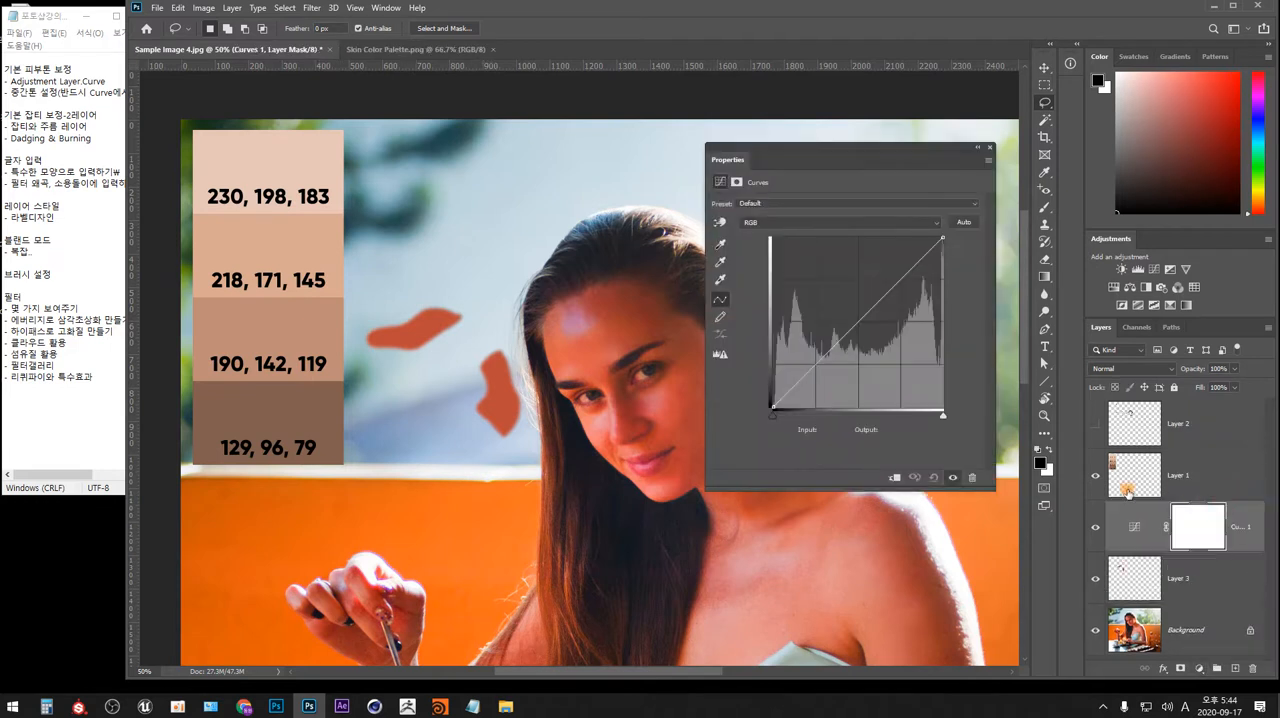
{"action": "left_click", "coordinate": [1137, 526]}
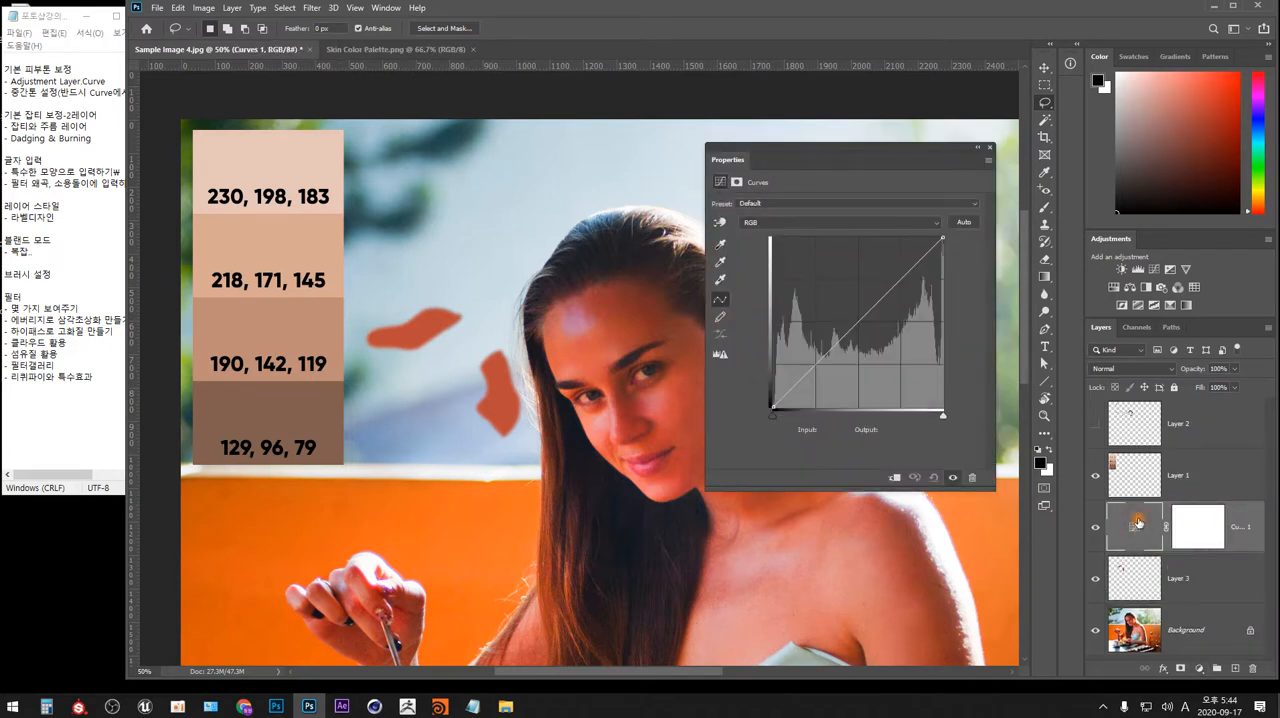
{"action": "left_click", "coordinate": [1192, 526]}
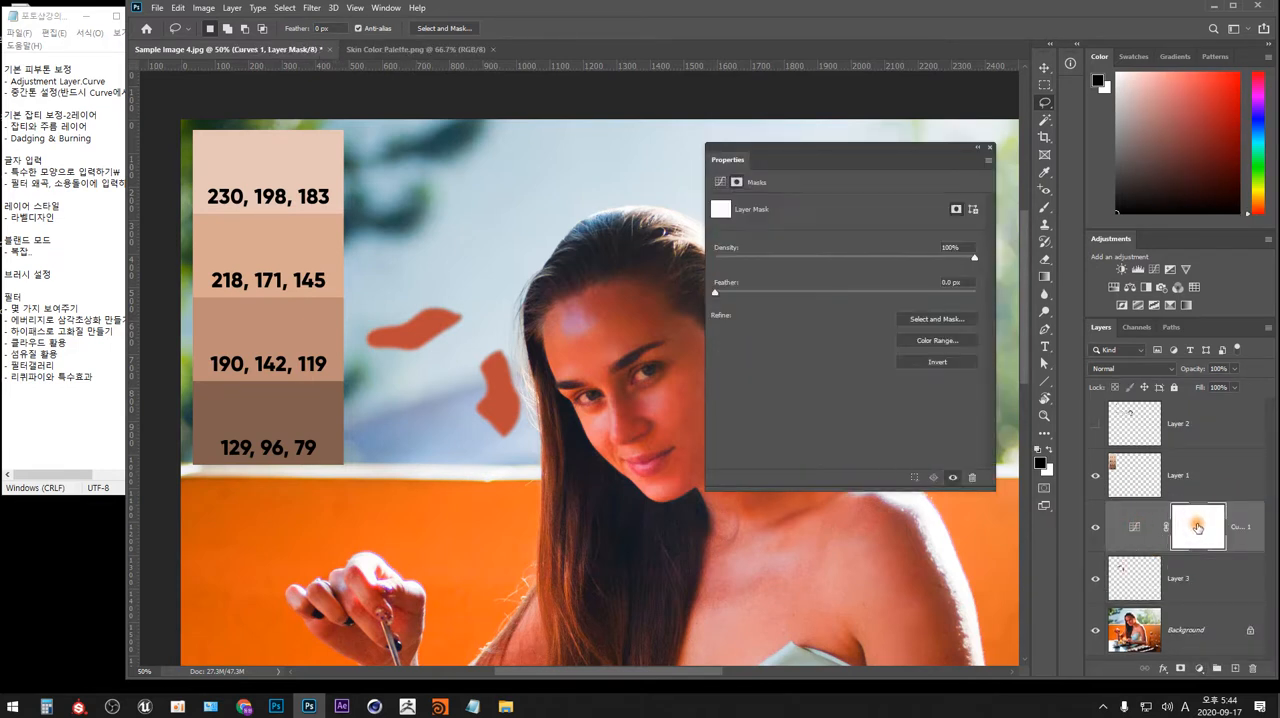
{"action": "left_click", "coordinate": [1132, 529]}
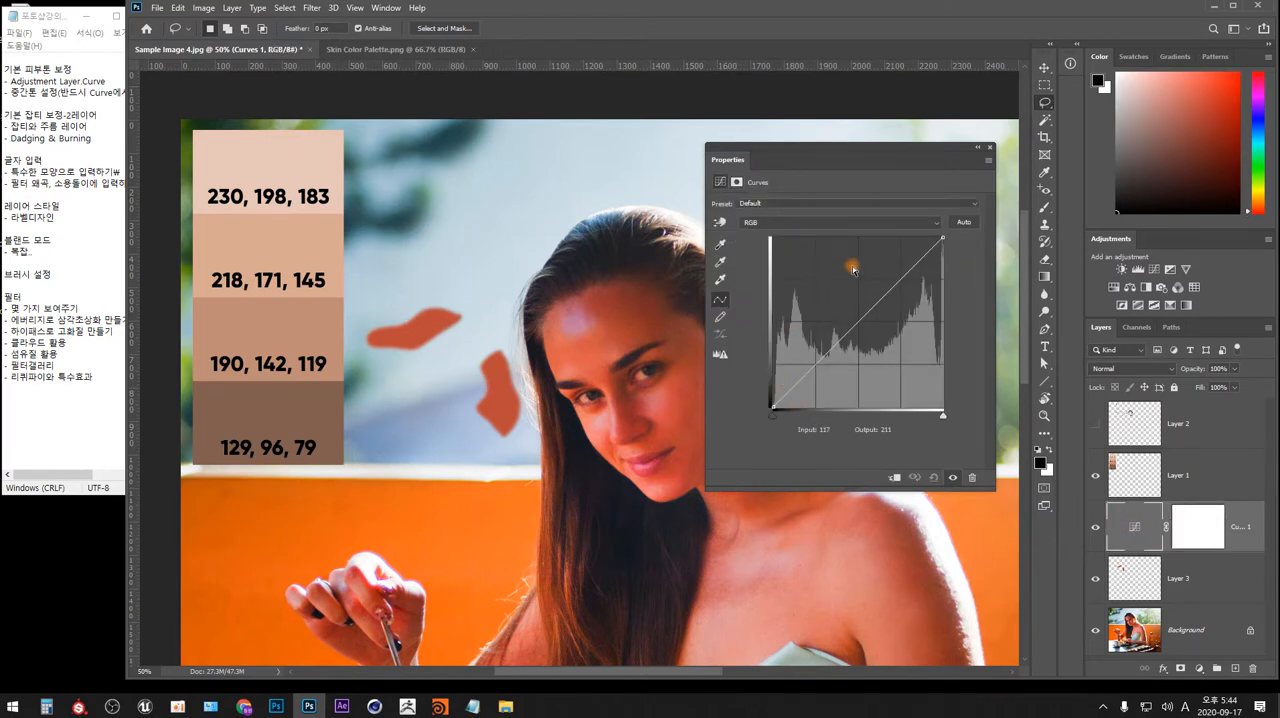
Activate the Curves on-image adjustment, place colour samplers on the 190, 142, 119 swatch and both averaged skin patches, and hide the Info readout.
{"action": "left_click", "coordinate": [722, 226]}
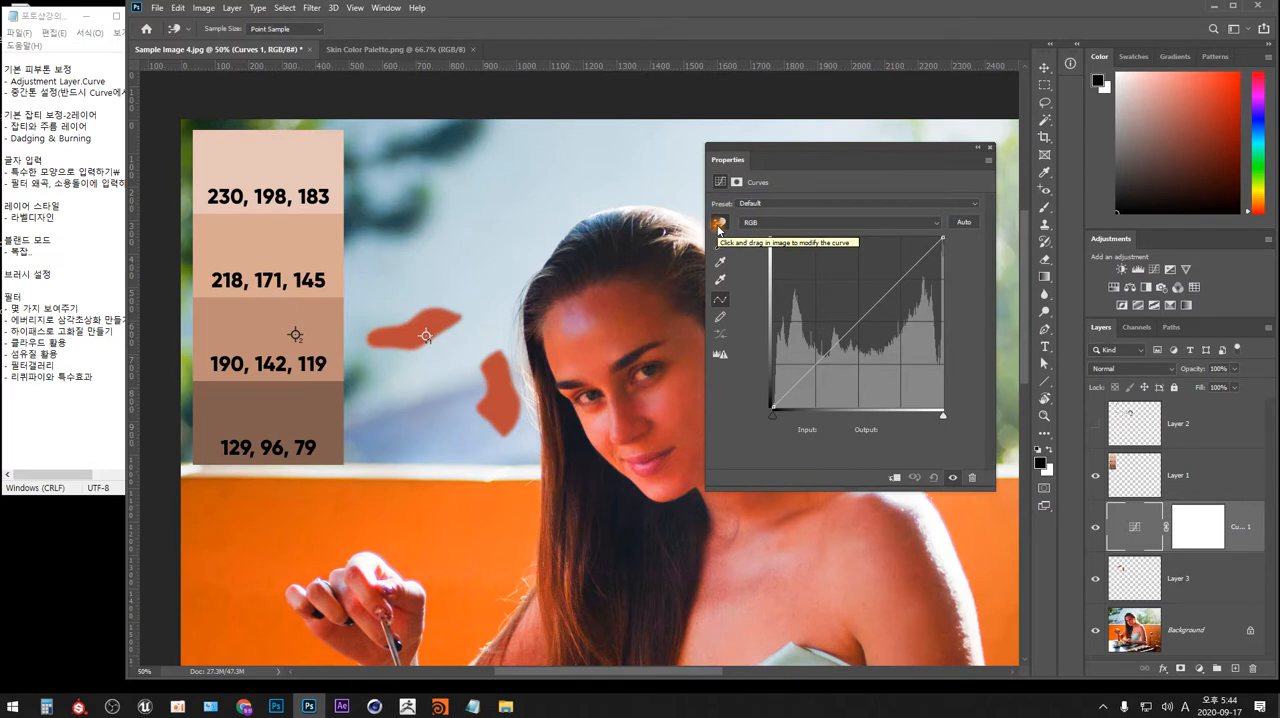
{"action": "left_click", "coordinate": [415, 328], "text": "shift"}
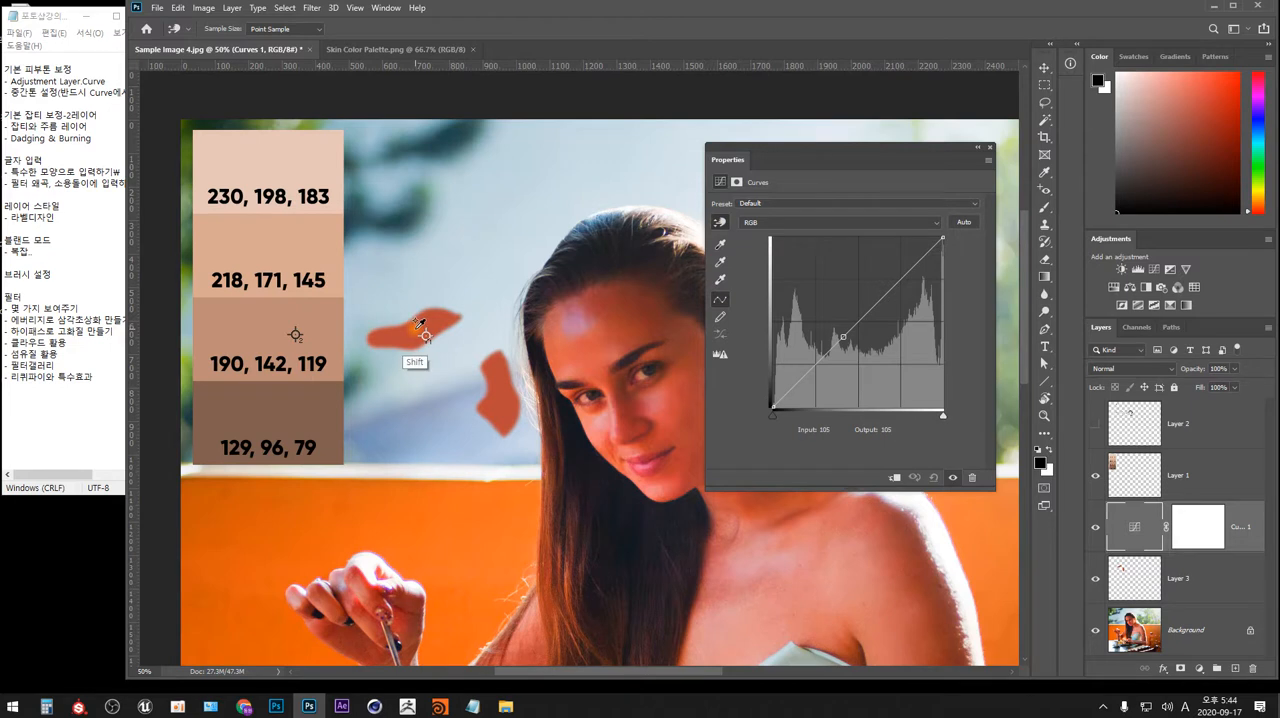
{"action": "left_click", "coordinate": [496, 364], "text": "shift"}
{"action": "left_click", "coordinate": [502, 394], "text": "shift"}
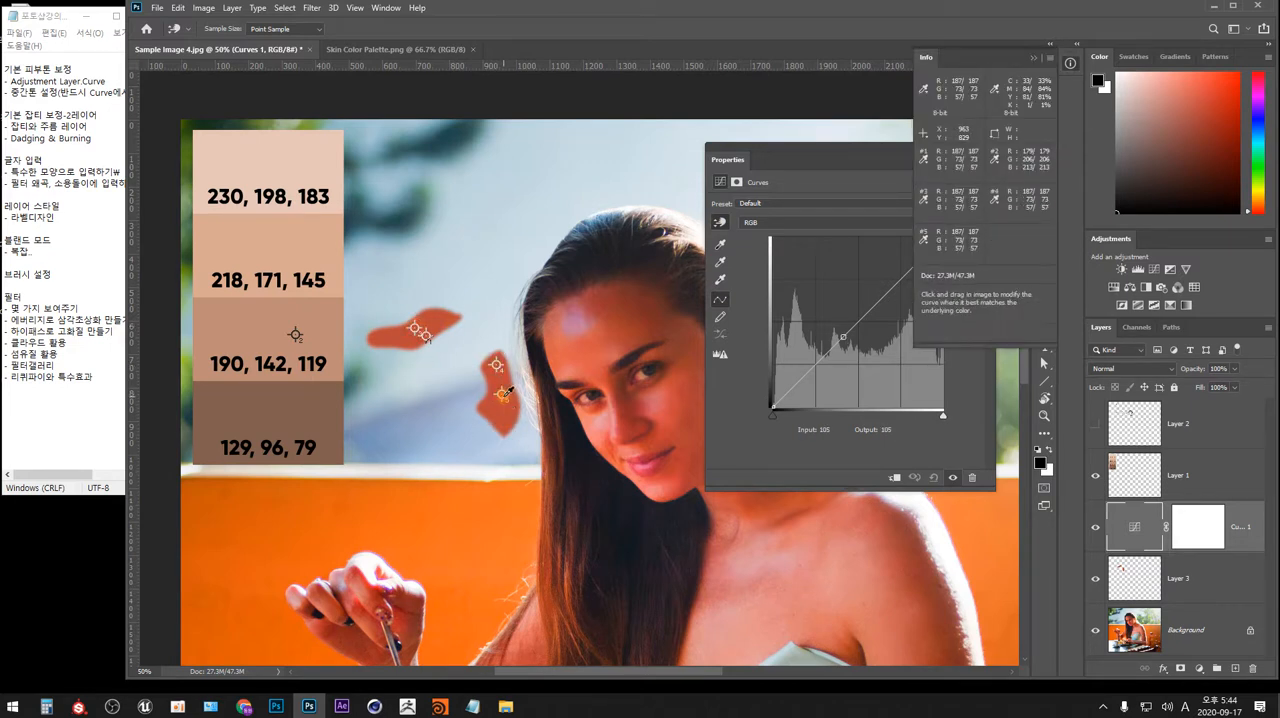
{"action": "key", "text": "F8"}
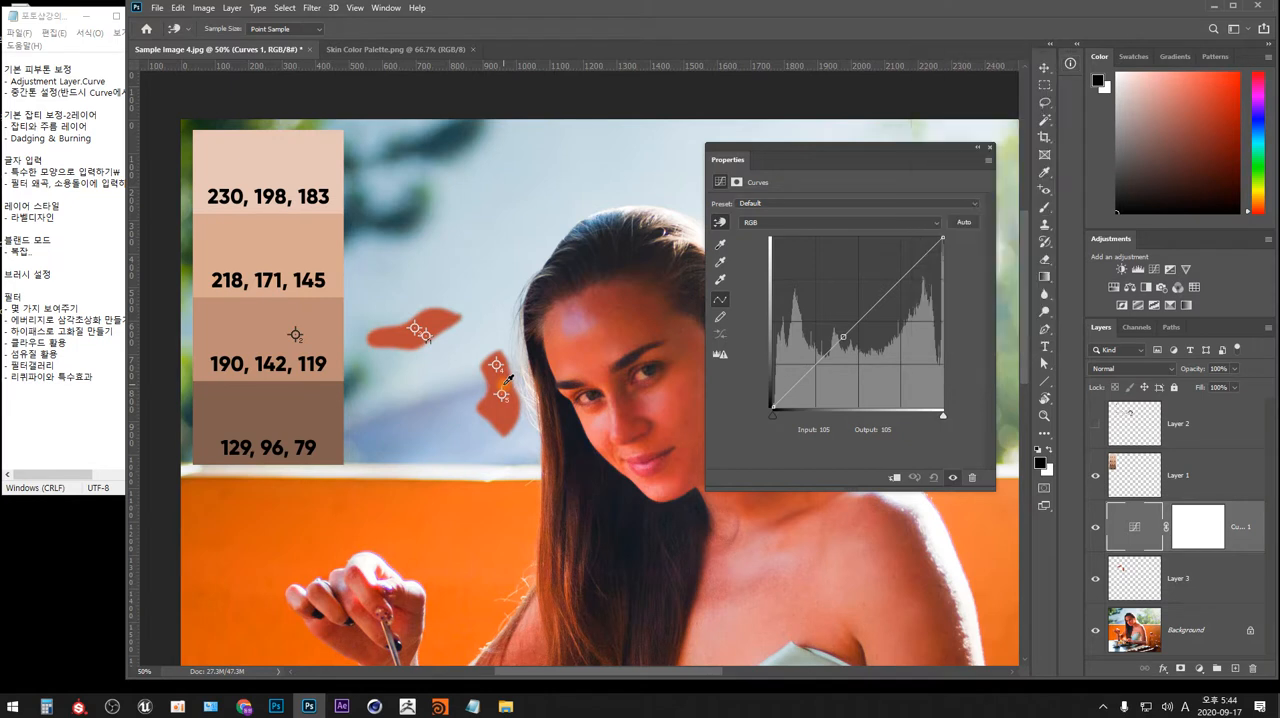
Bring back the Info readout and remove the extra colour samplers, keeping only one on the upper averaged skin patch.
{"action": "key", "text": "F8"}
{"action": "key", "text": "F8"}
{"action": "key", "text": "F8"}
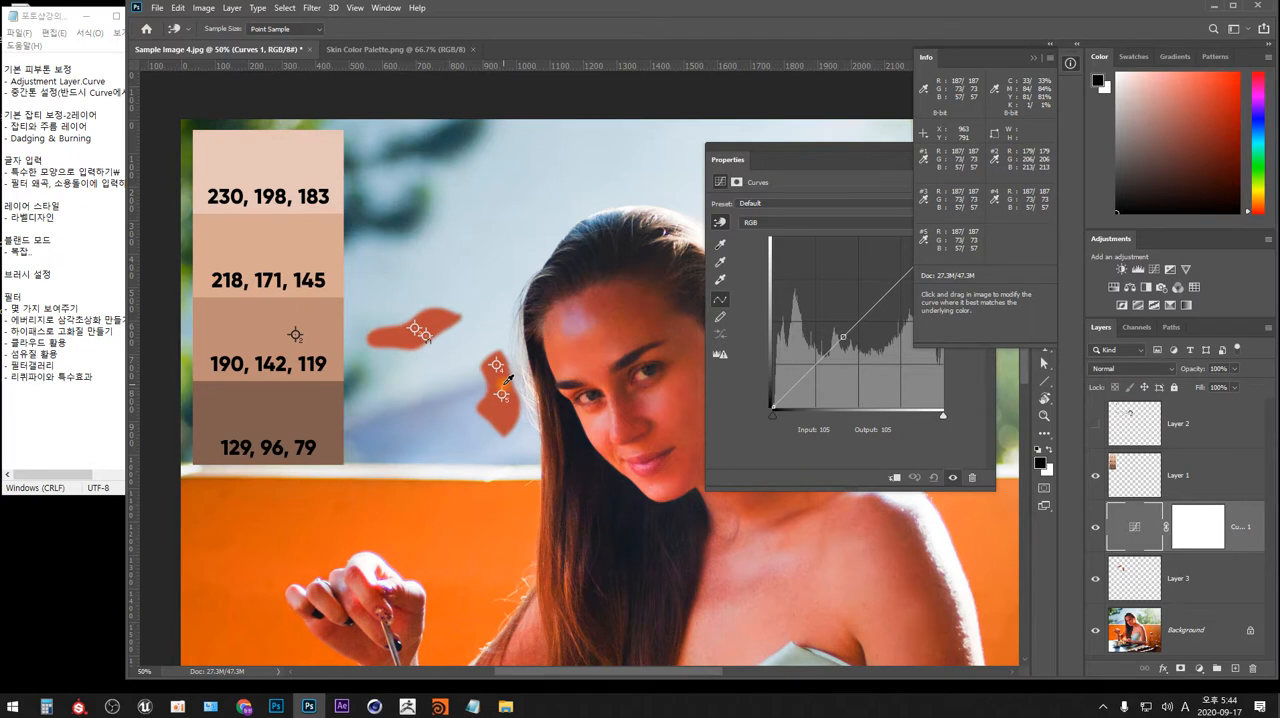
{"action": "left_click", "coordinate": [502, 395], "text": "alt+shift"}
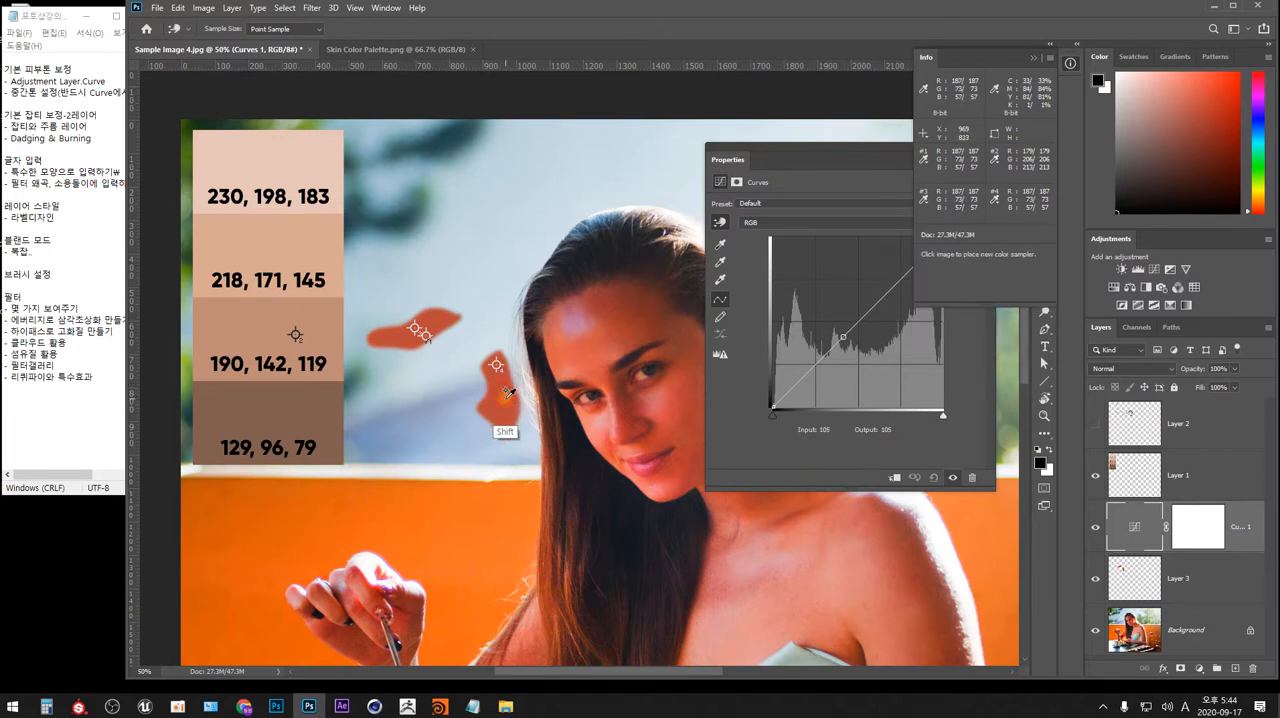
{"action": "left_click", "coordinate": [497, 366], "text": "alt+shift"}
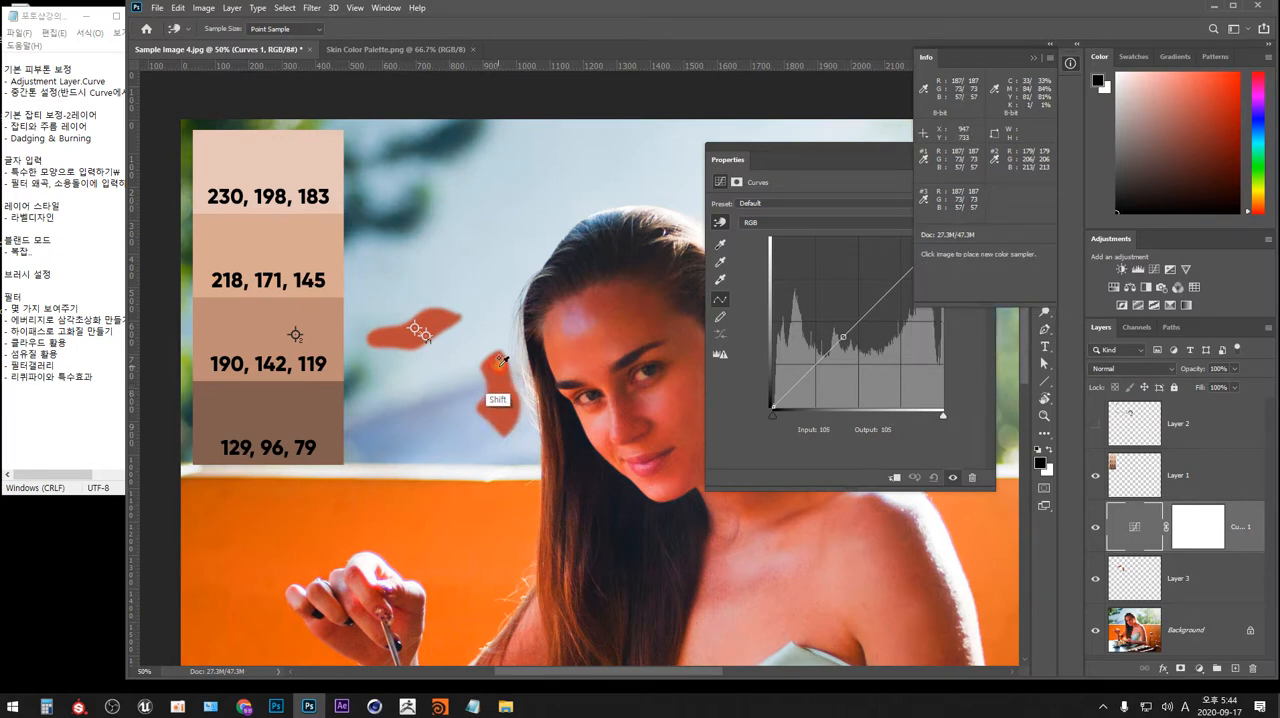
{"action": "left_click", "coordinate": [416, 331], "text": "alt+shift"}
{"action": "left_click", "coordinate": [295, 335], "text": "alt+shift"}
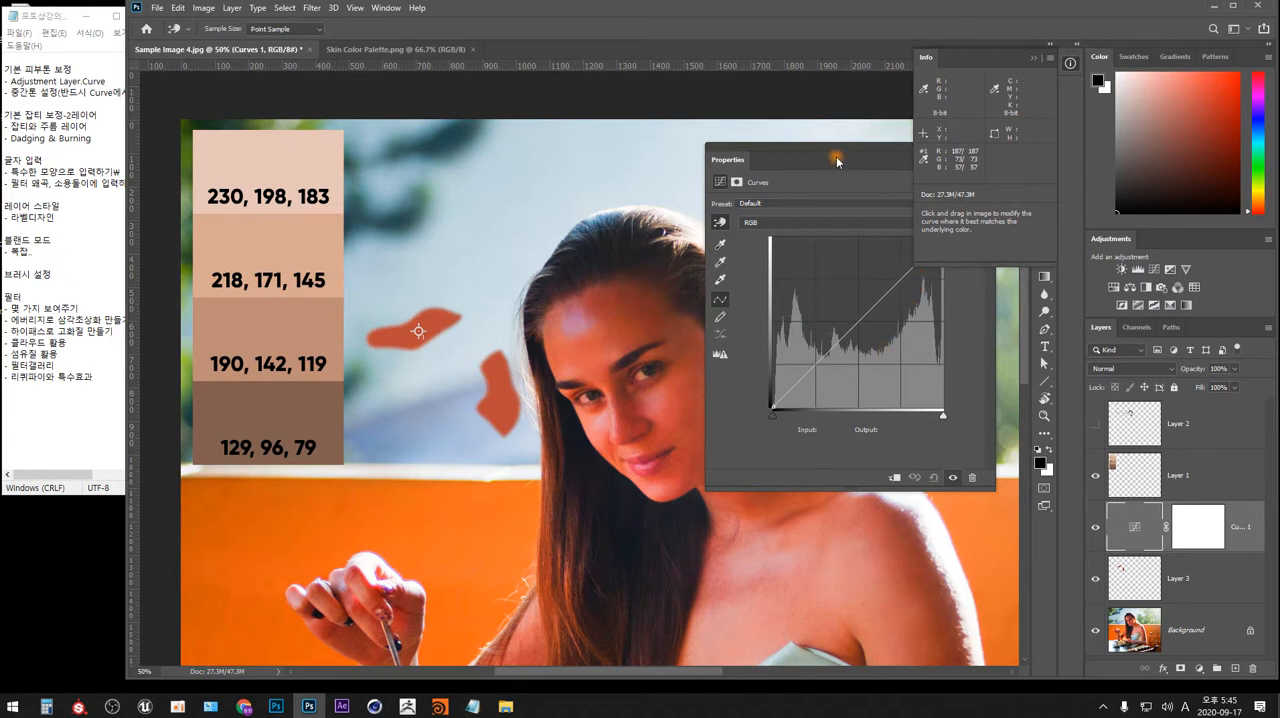
In the Curves adjustment's Red channel, add a point at the sampled skin's input 187 and set its output to 190.
{"action": "left_click_drag", "start_coordinate": [832, 160], "coordinate": [732, 203]}
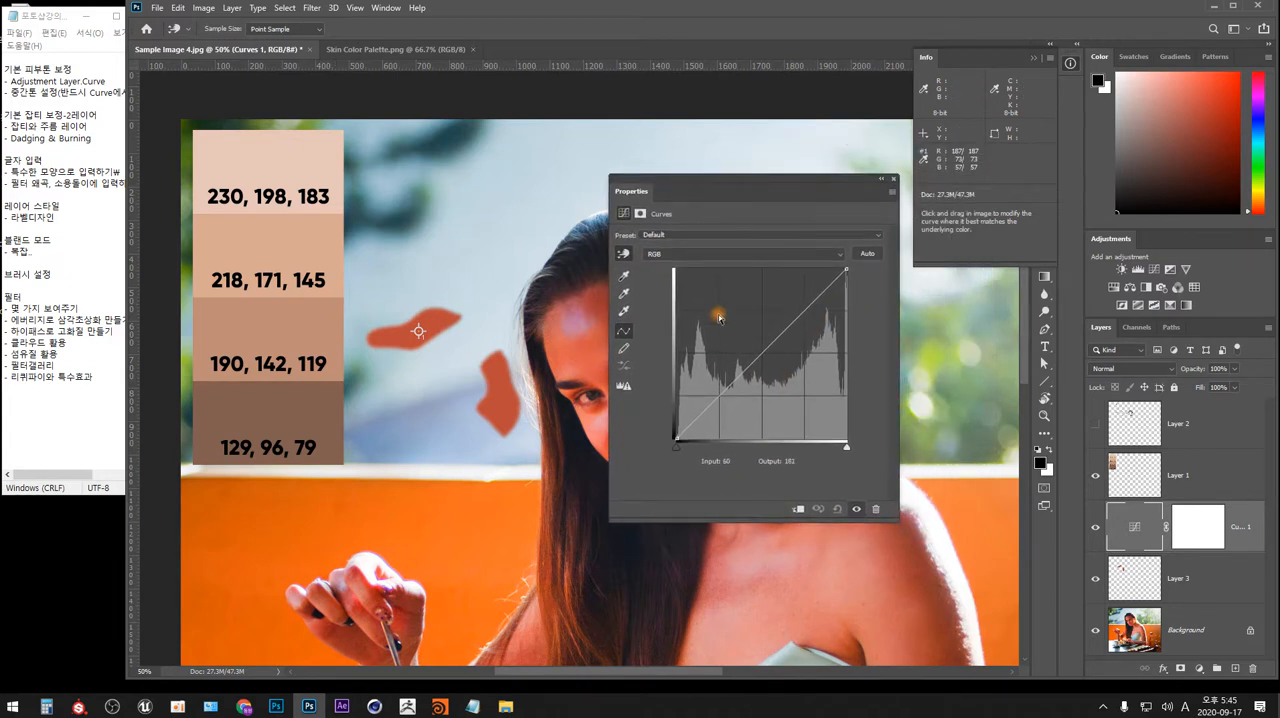
{"action": "left_click", "coordinate": [674, 255]}
{"action": "left_click", "coordinate": [660, 275]}
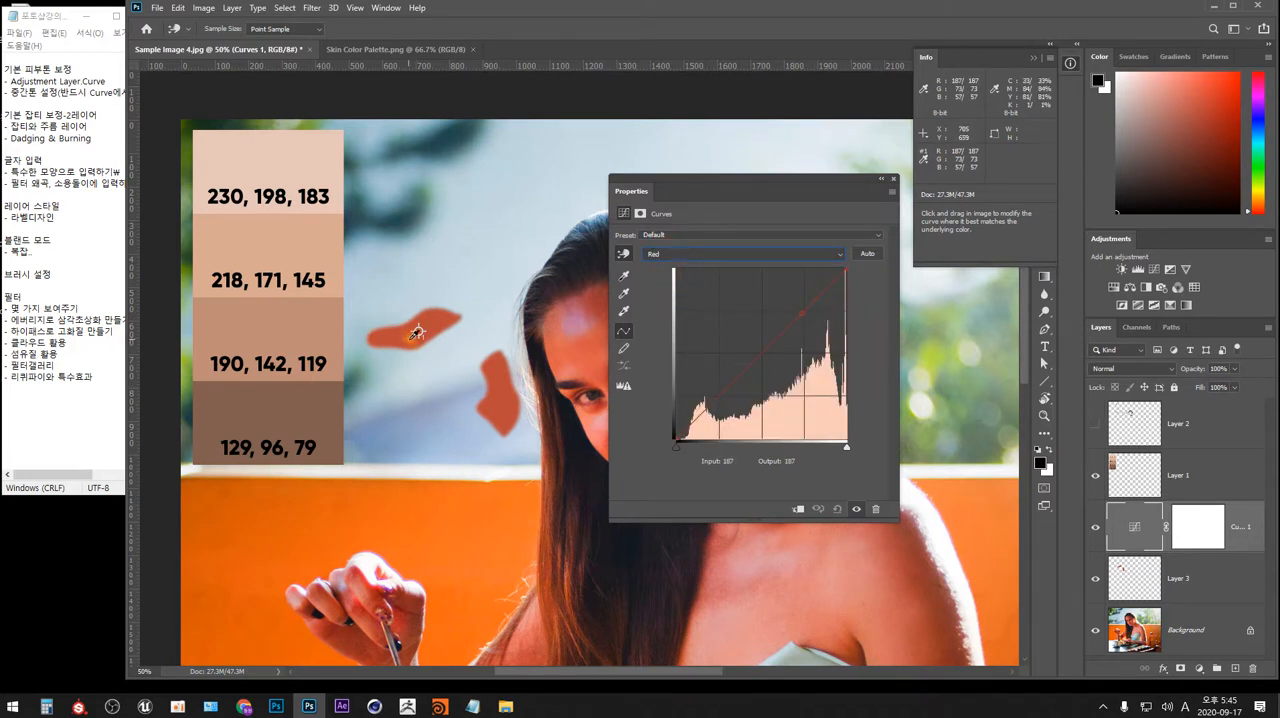
{"action": "left_click", "coordinate": [413, 331], "text": "ctrl"}
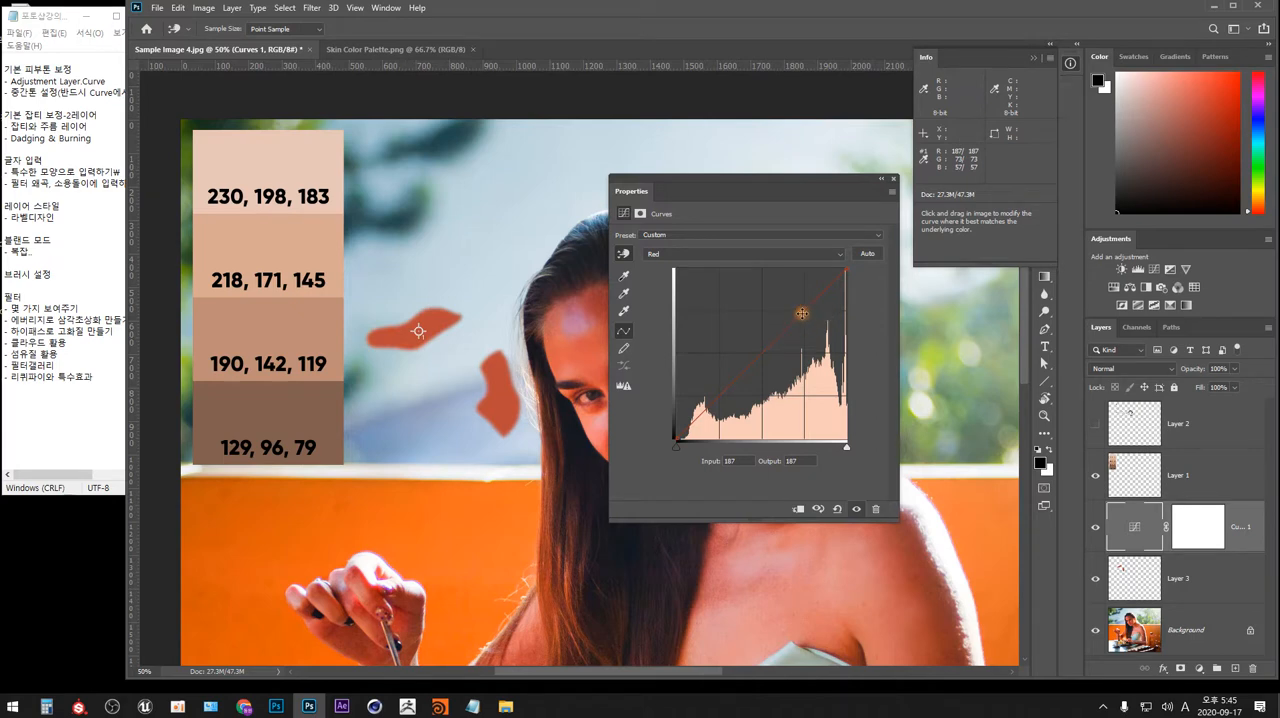
{"action": "left_click_drag", "start_coordinate": [803, 323], "coordinate": [800, 299]}
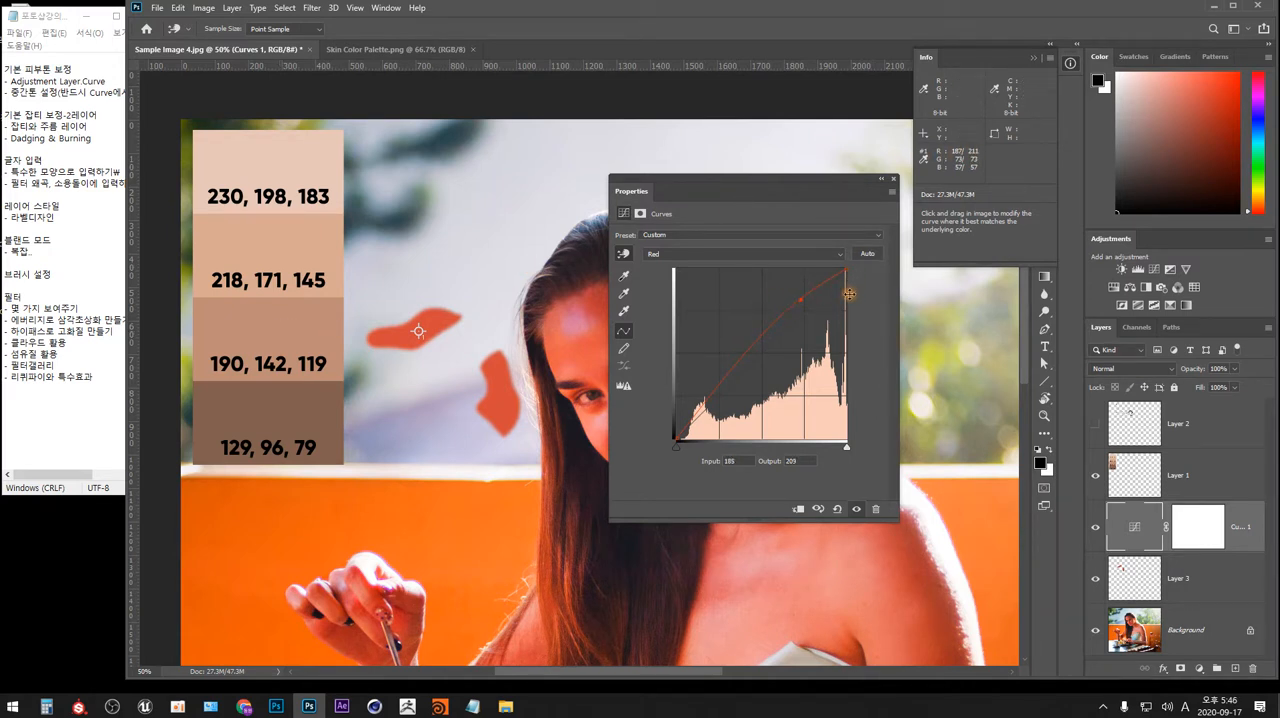
{"action": "left_click_drag", "start_coordinate": [801, 300], "coordinate": [801, 307]}
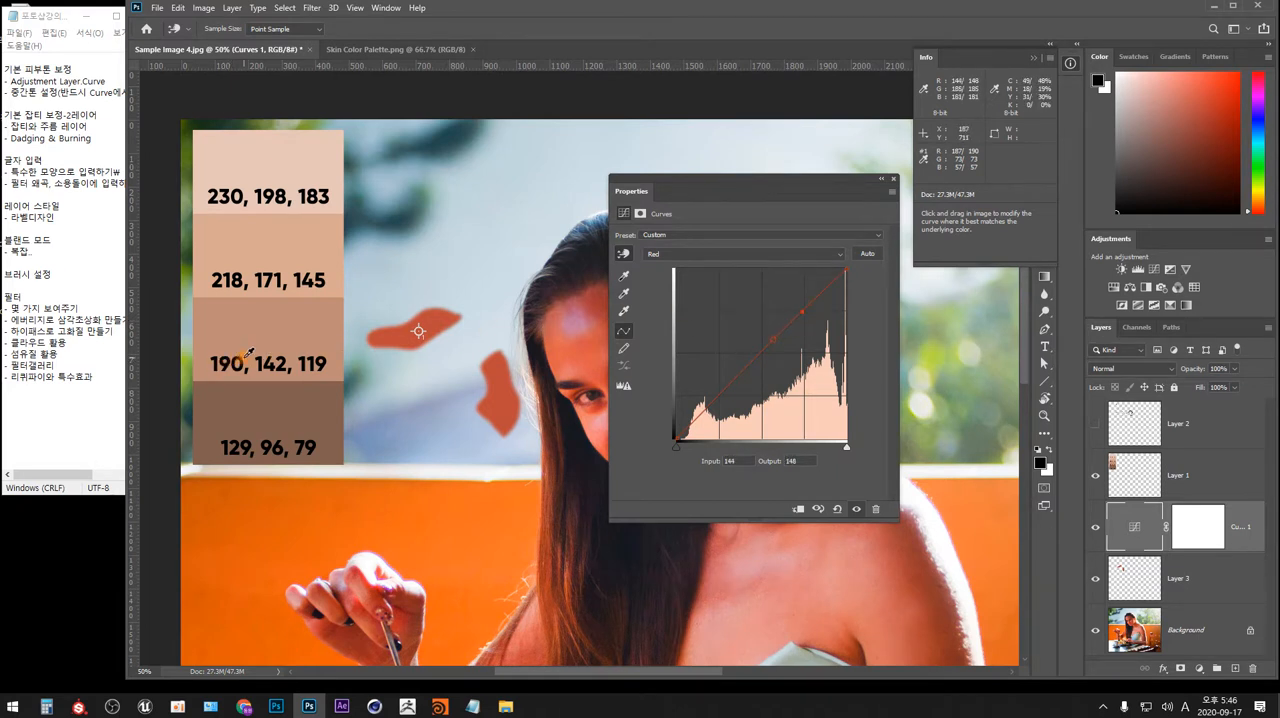
Raise the Green channel curve at the sampled skin tone until the sampler's green value matches the palette's 142.
{"action": "left_click", "coordinate": [729, 256]}
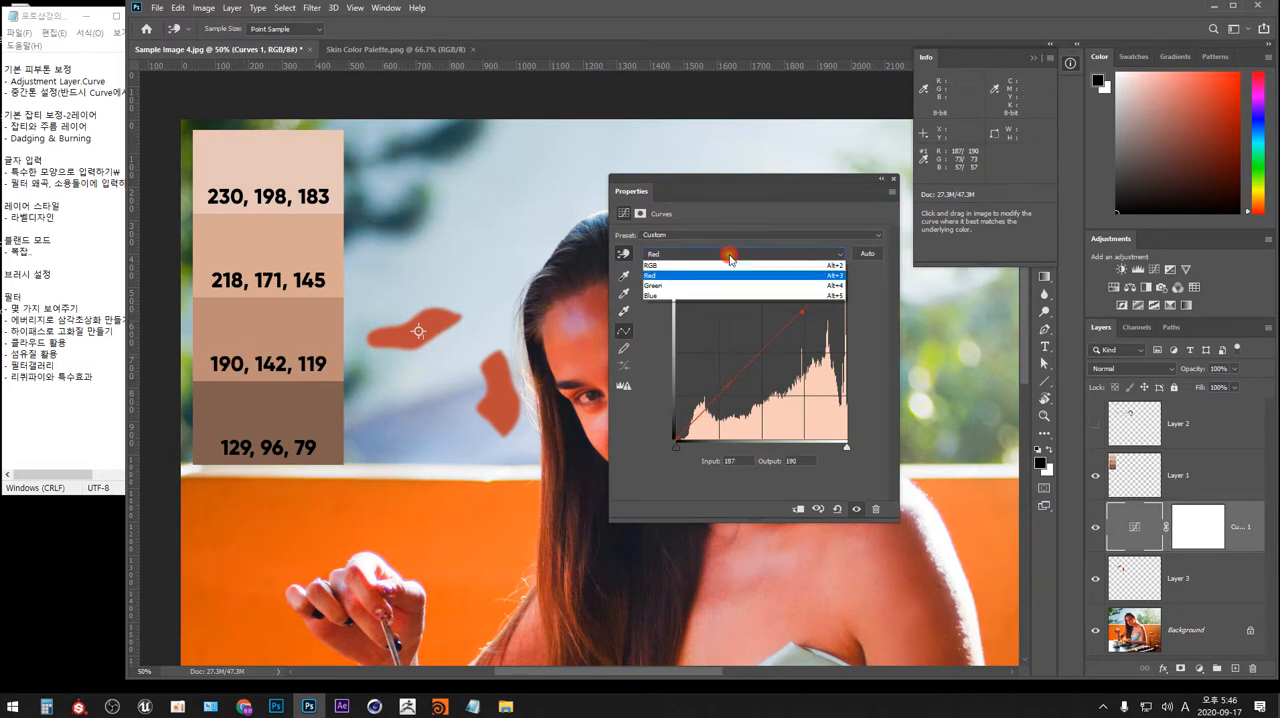
{"action": "left_click", "coordinate": [706, 285]}
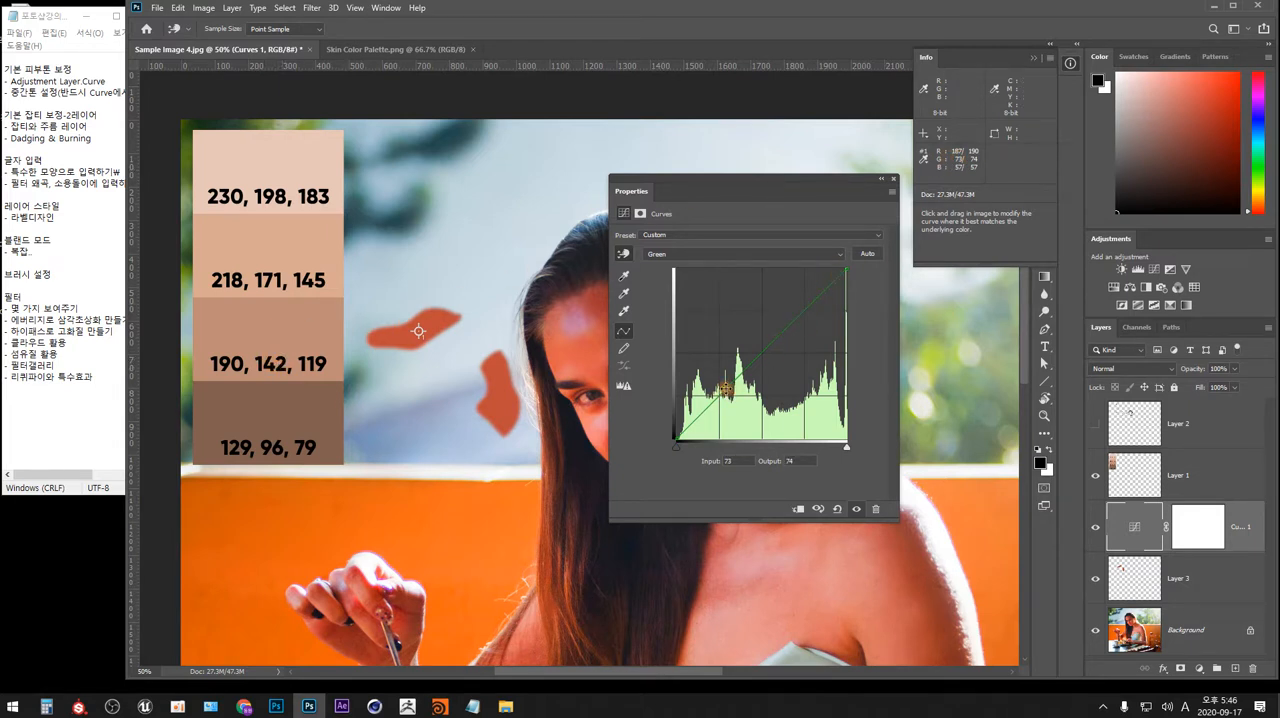
{"action": "left_click_drag", "start_coordinate": [726, 392], "coordinate": [723, 349]}
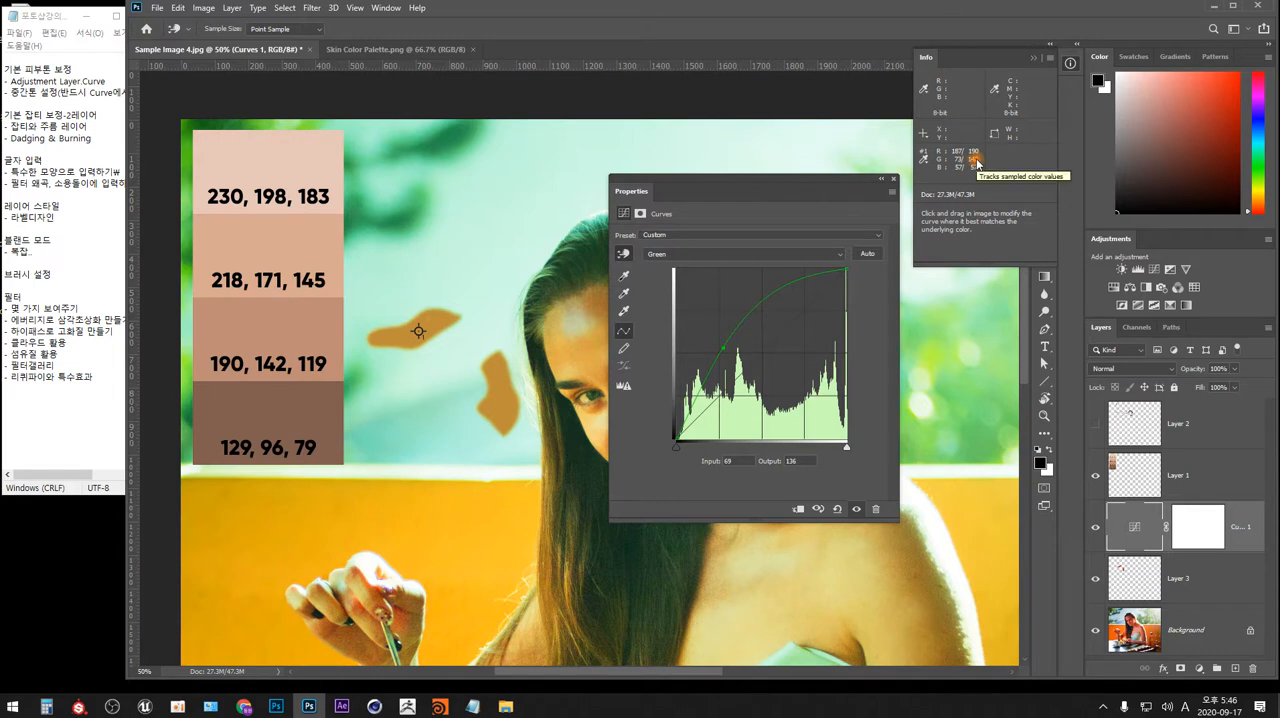
Raise the Blue channel curve at input 57 to output 119 to match the palette swatch.
{"action": "left_click", "coordinate": [840, 254]}
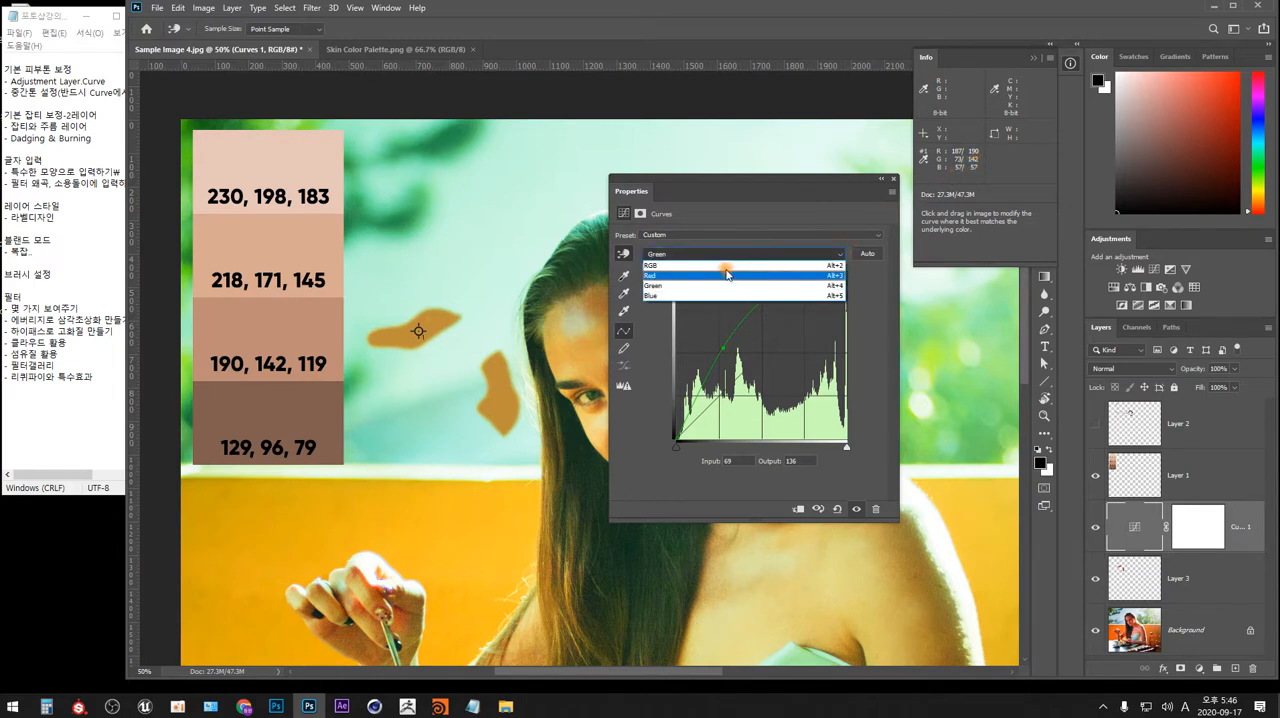
{"action": "left_click", "coordinate": [666, 295]}
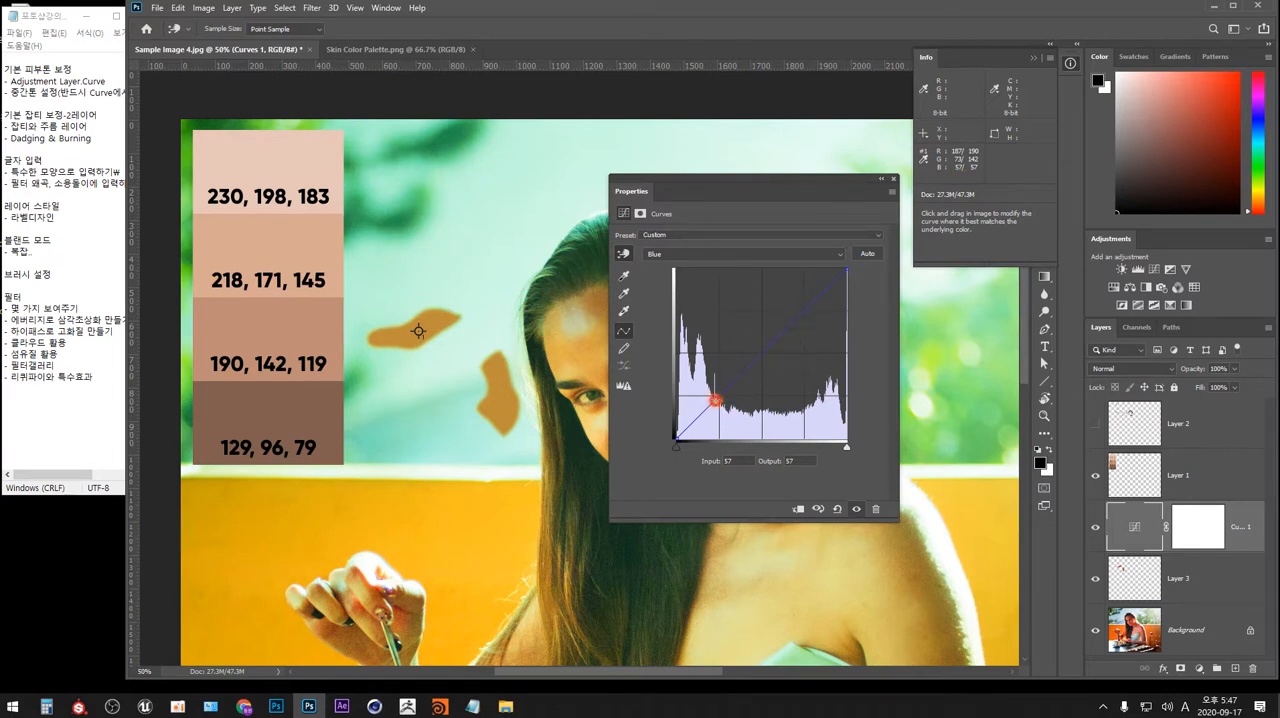
{"action": "left_click_drag", "start_coordinate": [716, 400], "coordinate": [716, 364]}
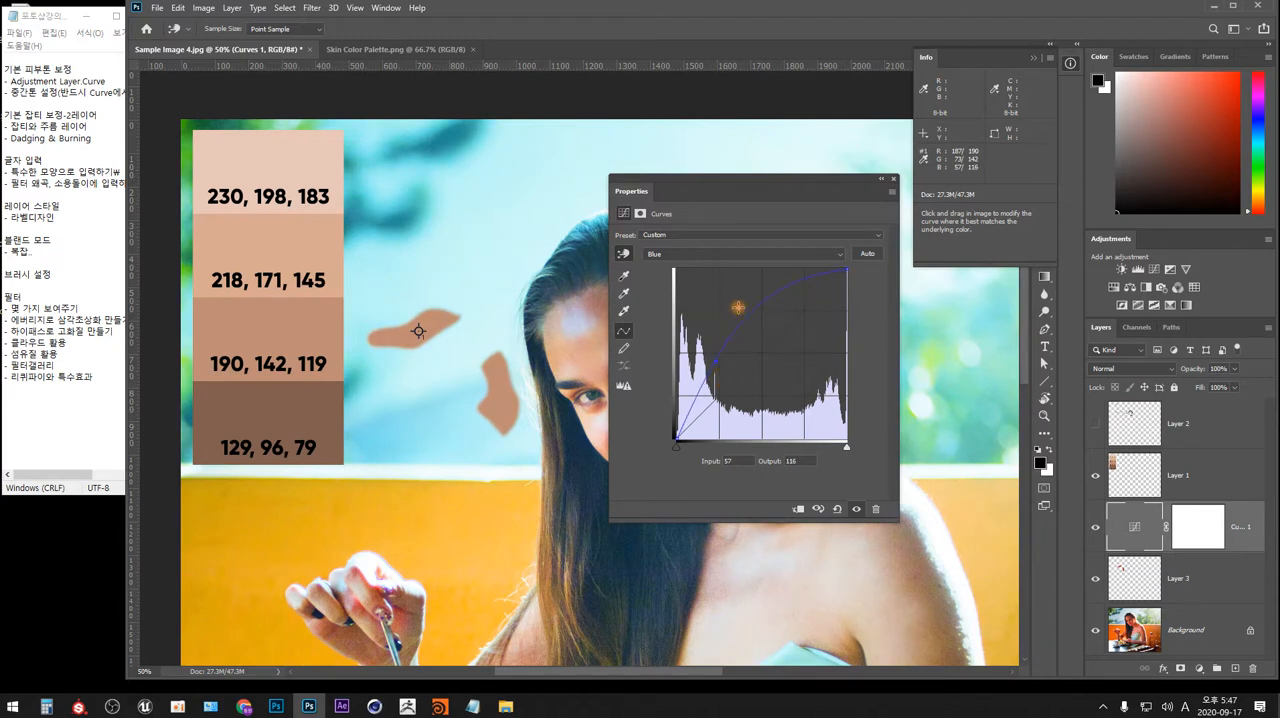
{"action": "left_click_drag", "start_coordinate": [715, 360], "coordinate": [714, 358]}
Compare the whole photo with and without the Curves adjustment by toggling its visibility off and on.
{"action": "left_click_drag", "start_coordinate": [812, 200], "coordinate": [883, 207]}
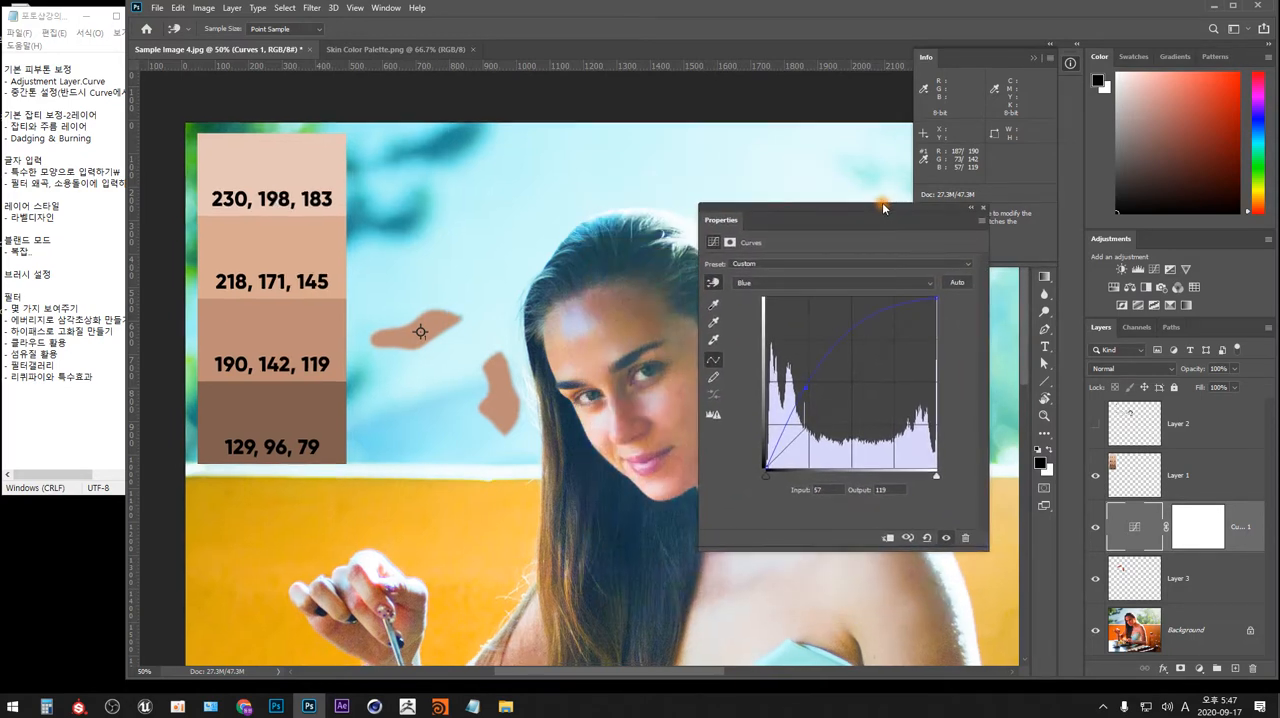
{"action": "key", "text": "ctrl+minus"}
{"action": "left_click_drag", "start_coordinate": [636, 391], "coordinate": [493, 276]}
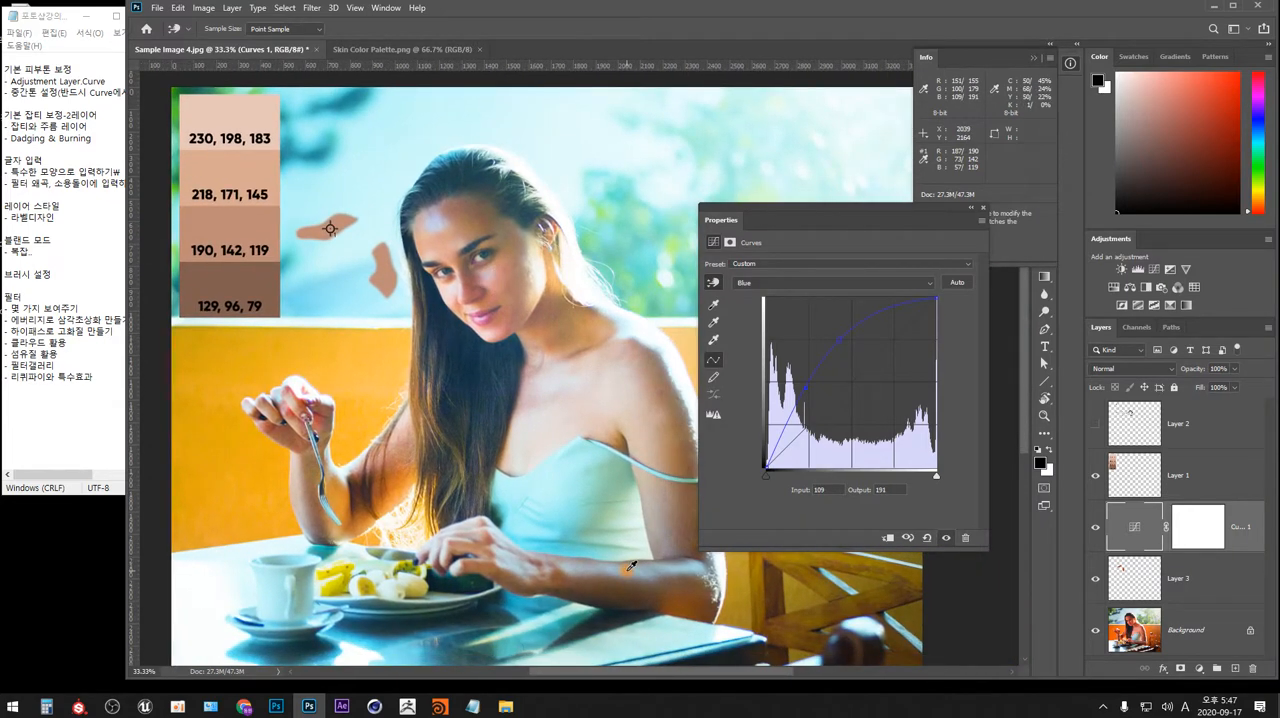
{"action": "left_click", "coordinate": [946, 538]}
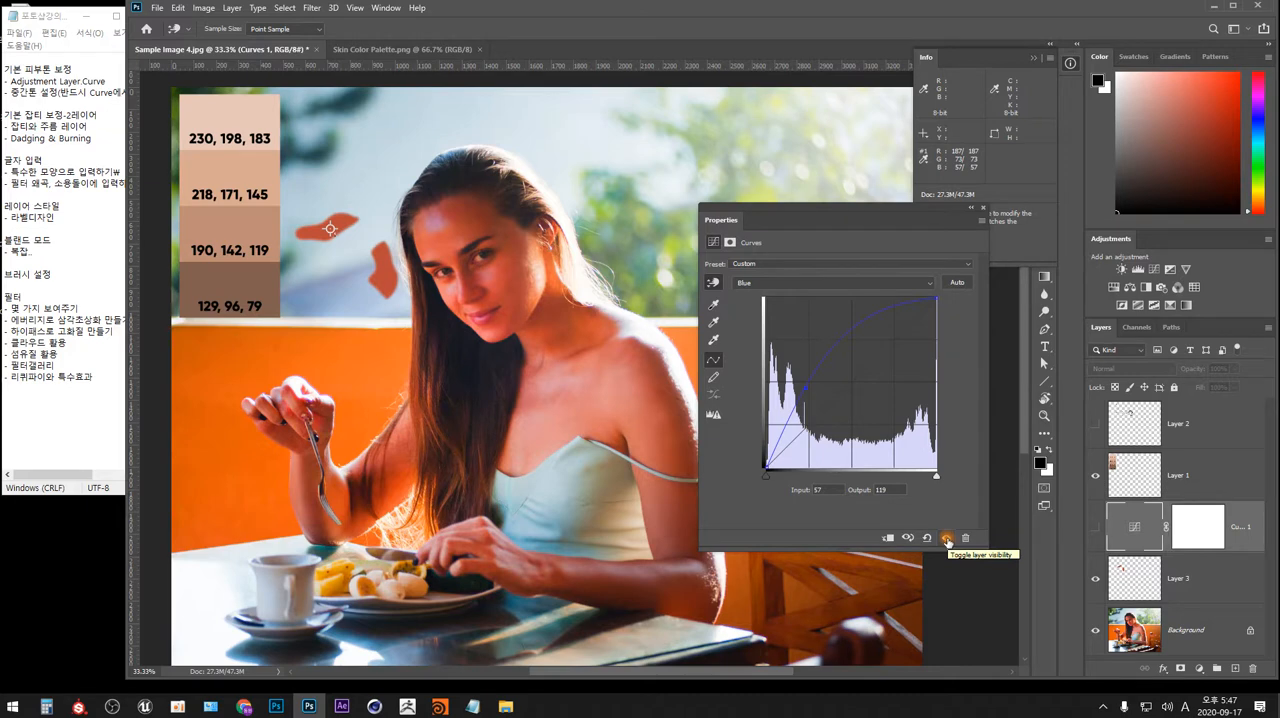
{"action": "left_click", "coordinate": [946, 538]}
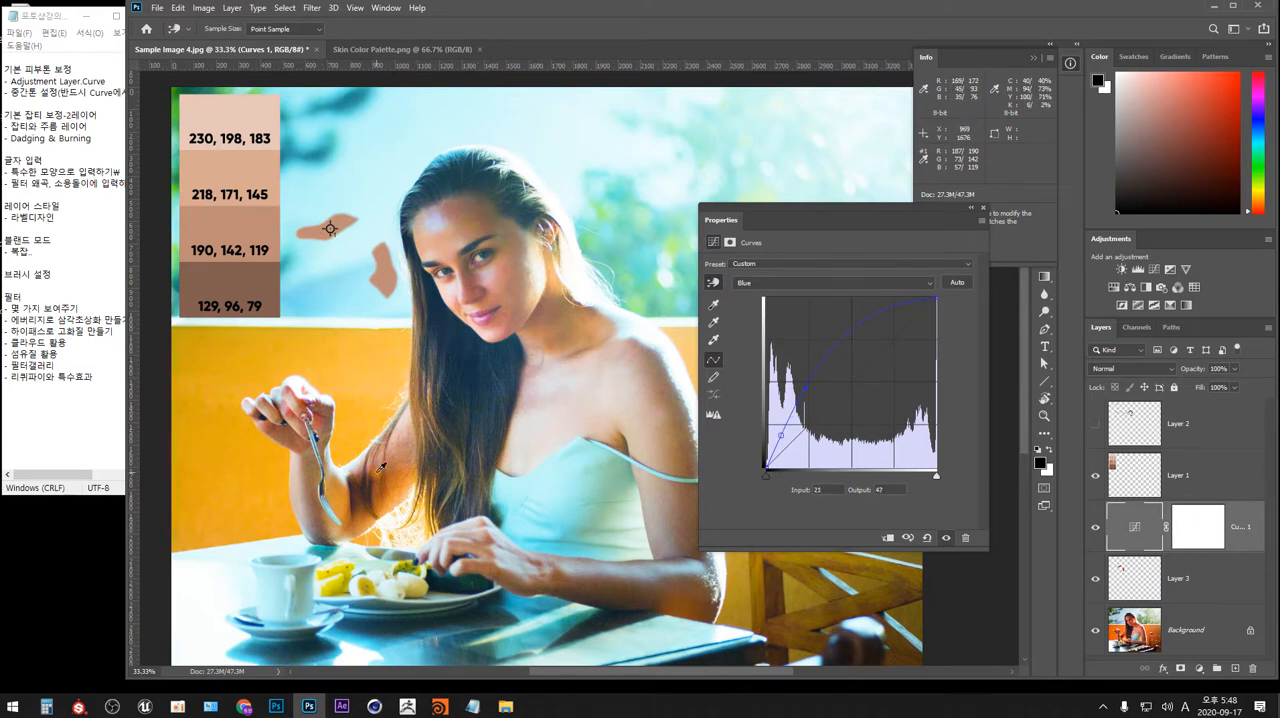
On the composite RGB curve, lower the midpoint from input 127 to output 111 and raise the highlights at 188 to 204.
{"action": "key", "text": "ctrl+minus"}
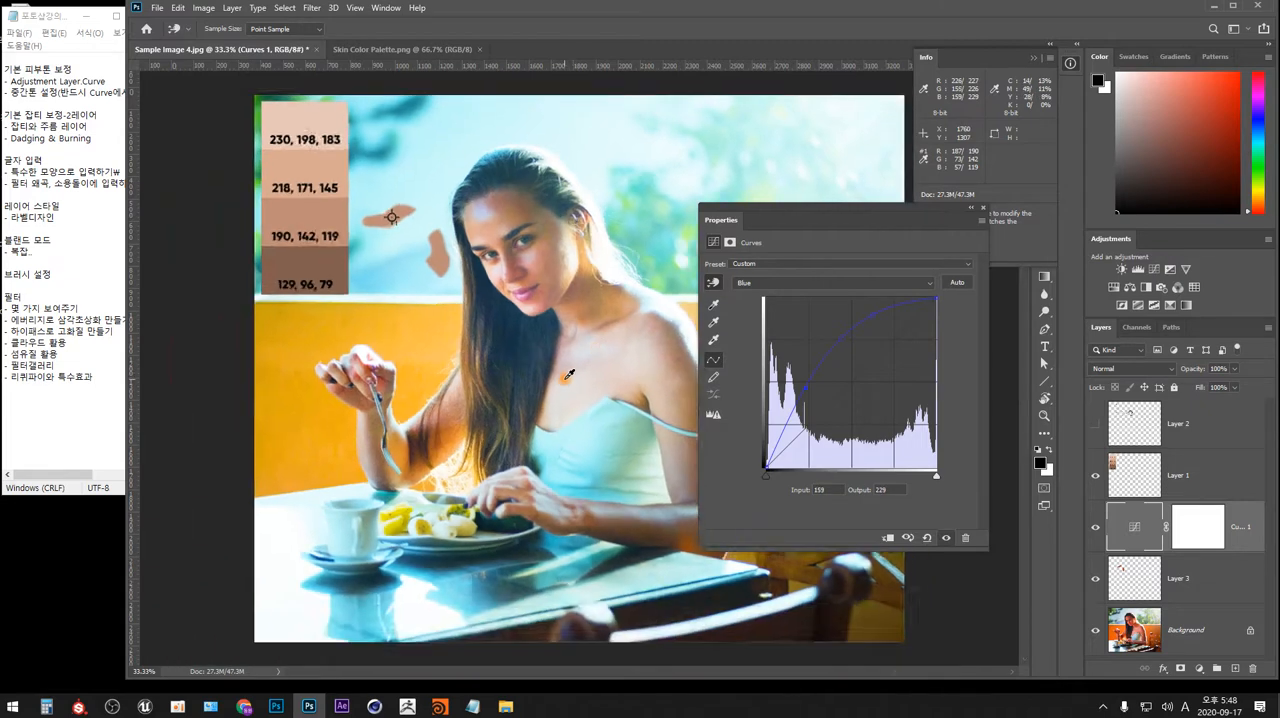
{"action": "left_click_drag", "start_coordinate": [594, 370], "coordinate": [459, 337]}
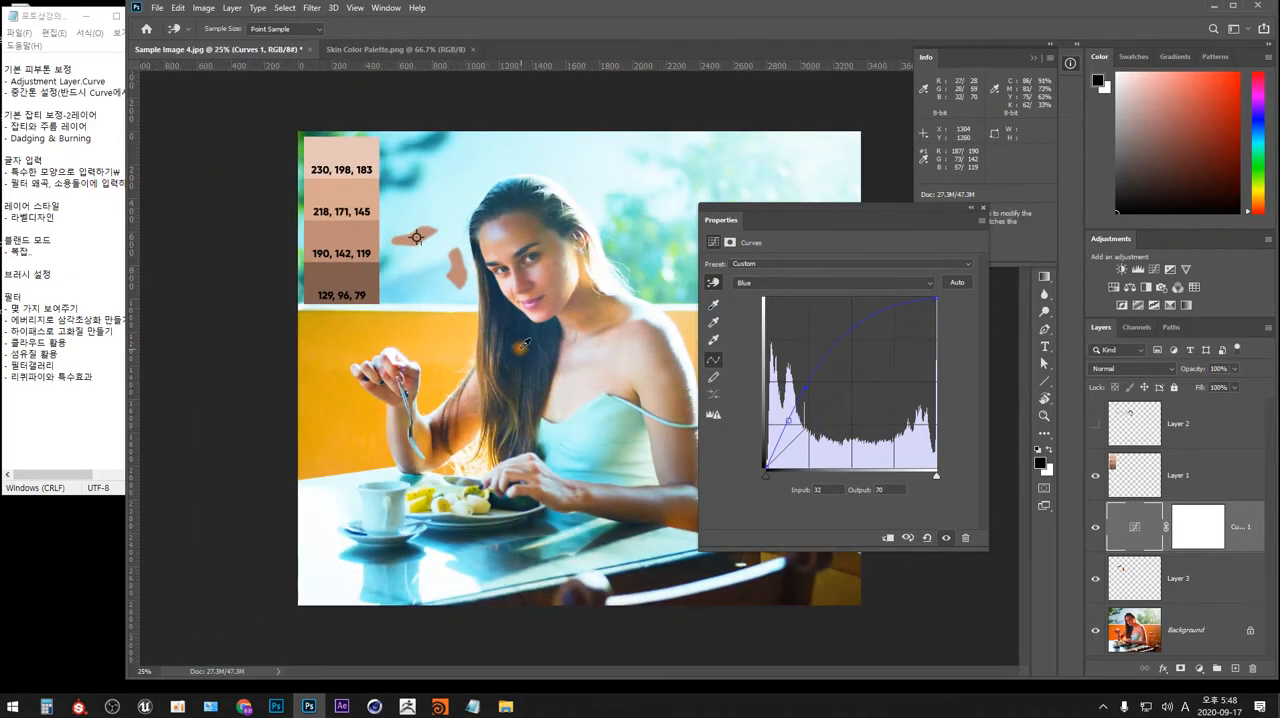
{"action": "left_click_drag", "start_coordinate": [838, 216], "coordinate": [934, 127]}
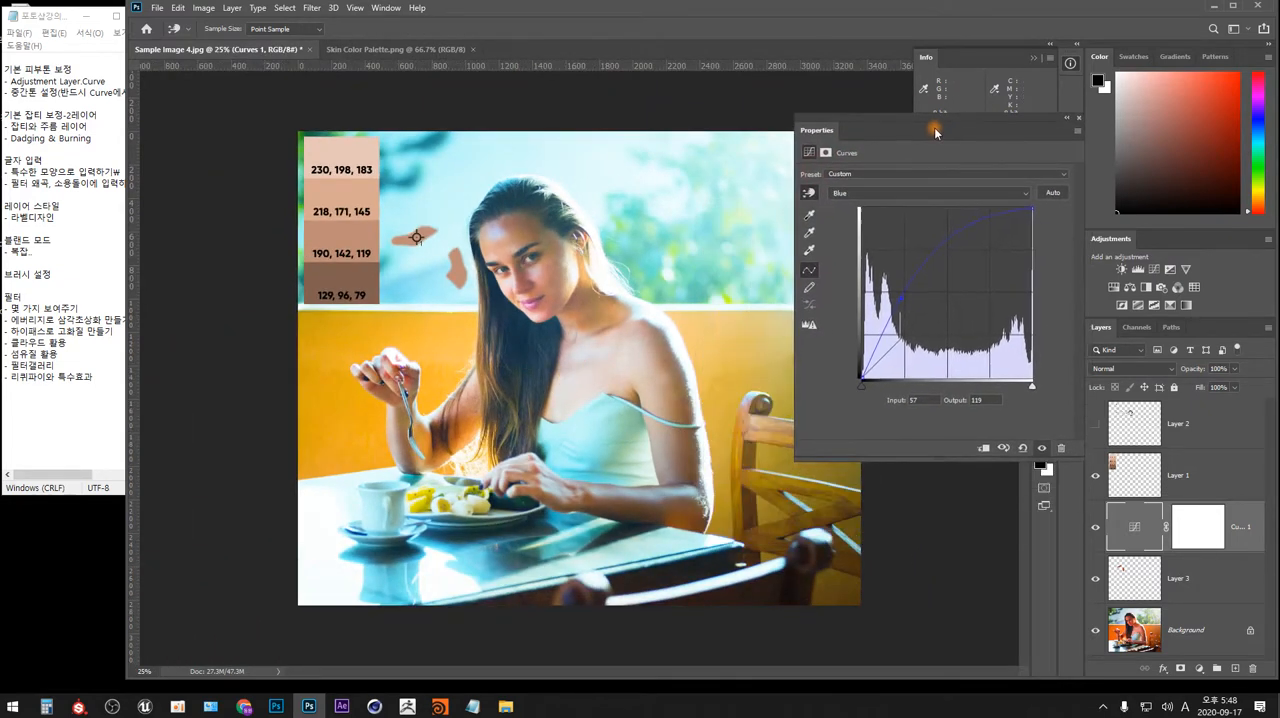
{"action": "left_click", "coordinate": [875, 194]}
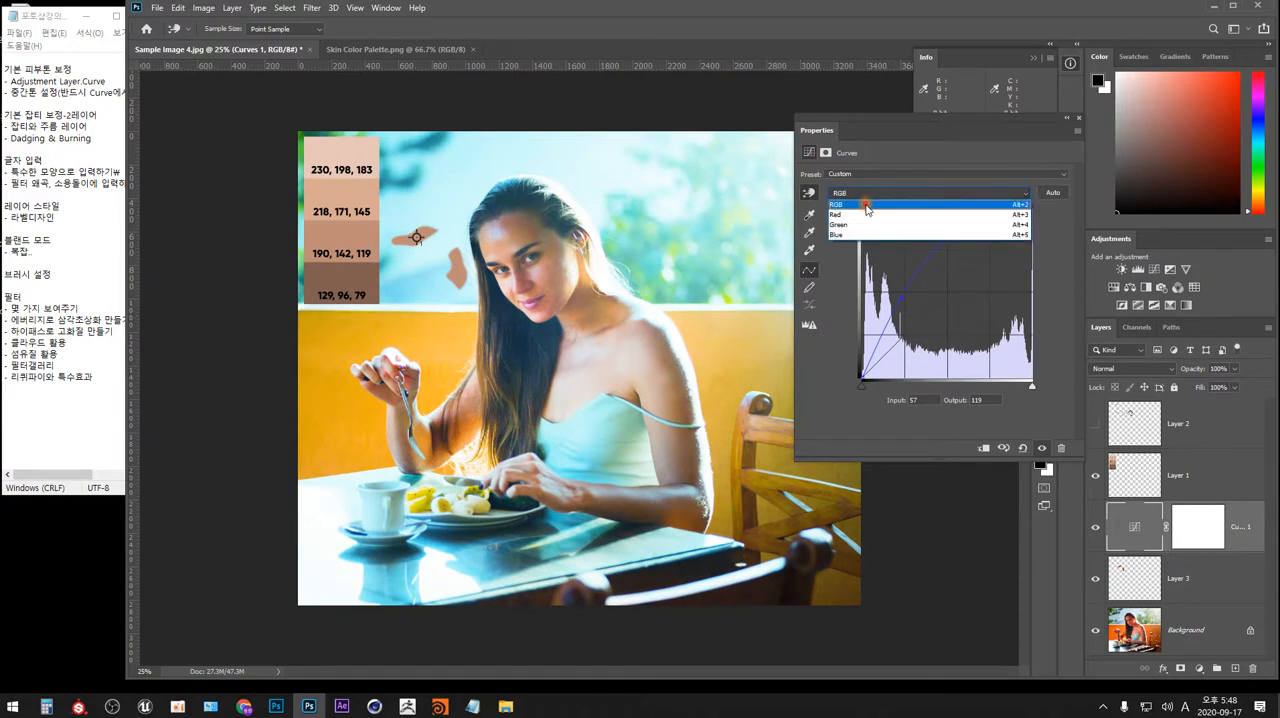
{"action": "left_click", "coordinate": [867, 204]}
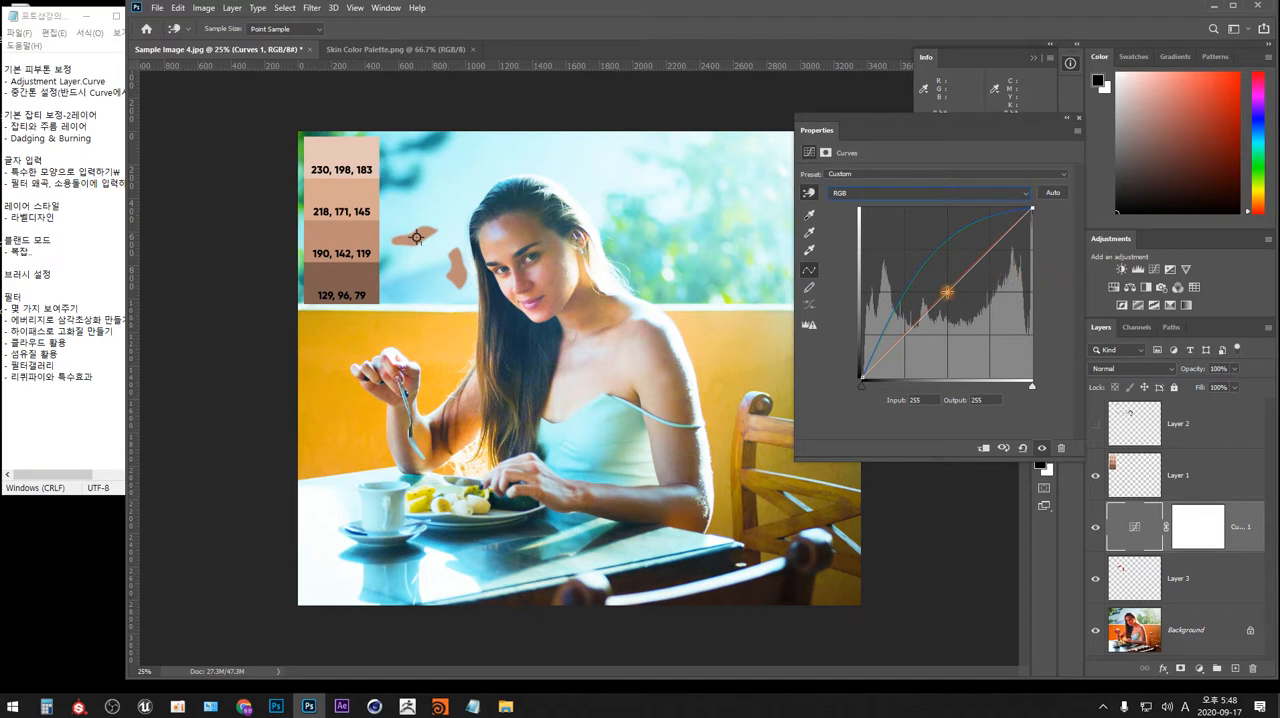
{"action": "mouse_move", "coordinate": [947, 291]}
{"action": "left_mouse_down"}
{"action": "mouse_move", "coordinate": [952, 278]}
{"action": "mouse_move", "coordinate": [947, 302]}
{"action": "left_mouse_up"}
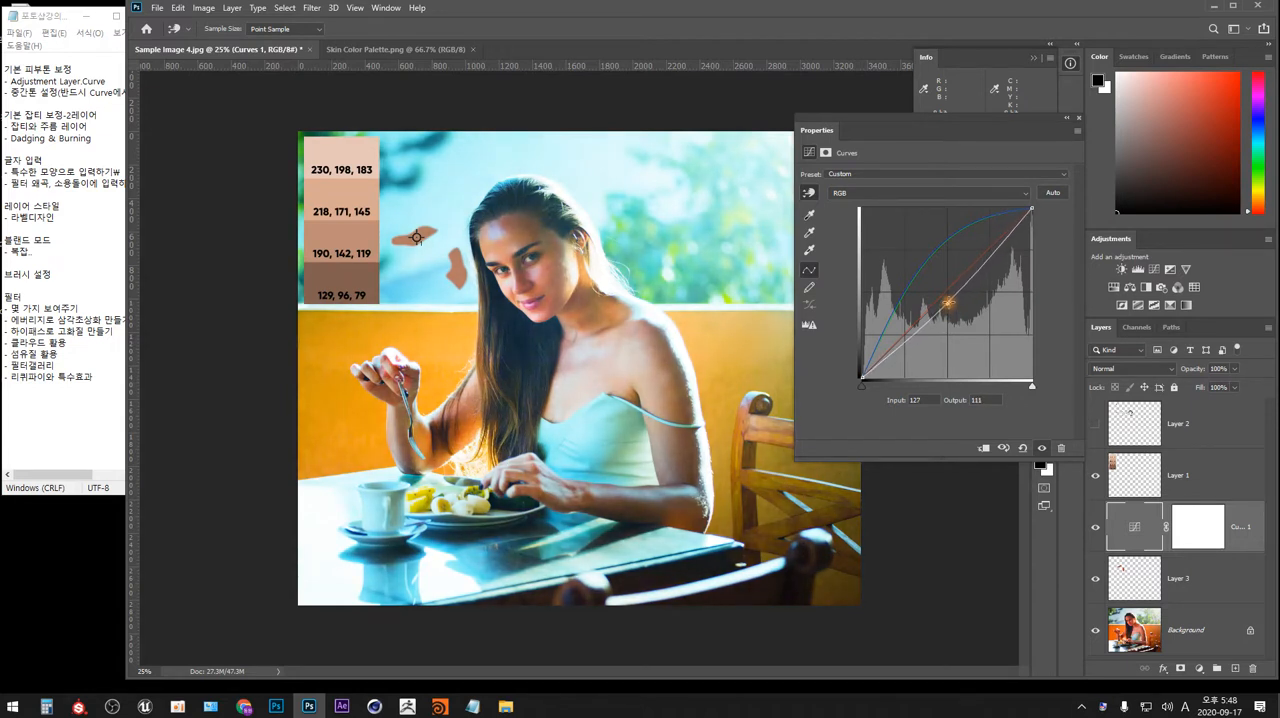
{"action": "mouse_move", "coordinate": [988, 255]}
{"action": "left_mouse_down"}
{"action": "mouse_move", "coordinate": [991, 269]}
{"action": "mouse_move", "coordinate": [988, 242]}
{"action": "left_mouse_up"}
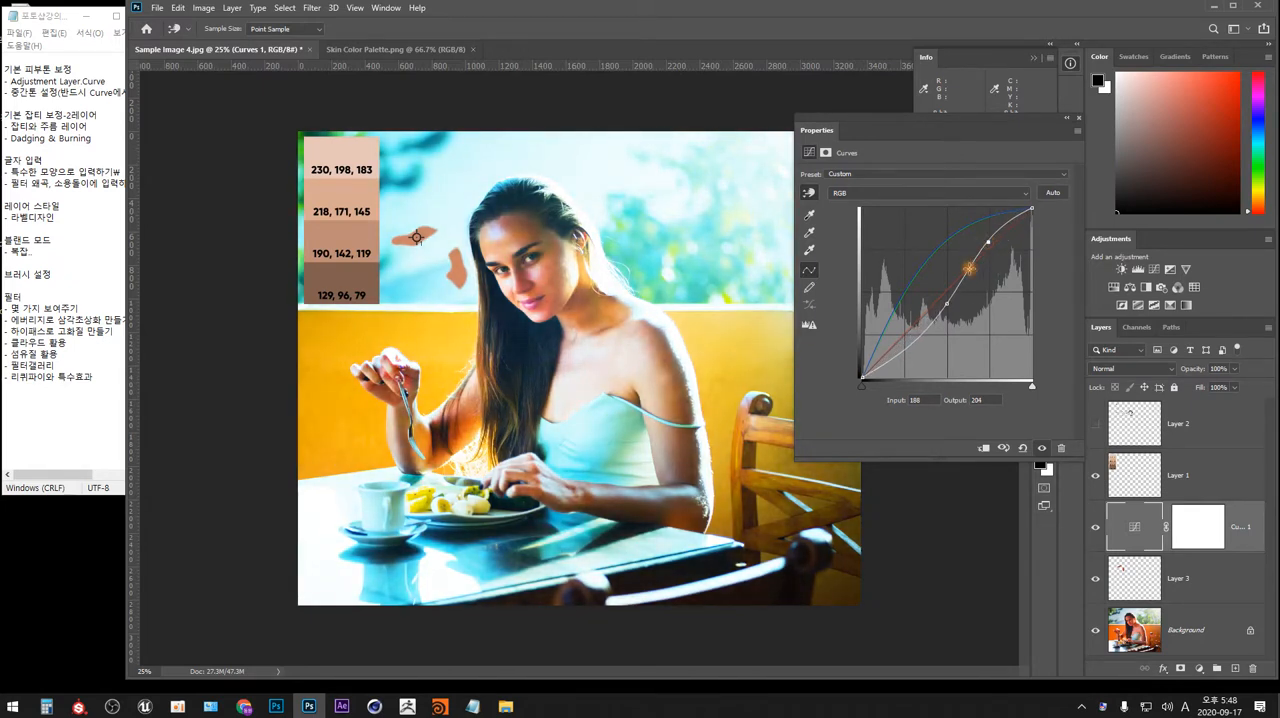
Rework the RGB curve into a nearly straight line with points at about 63 to 64, 129 to 128 and 190 to 192.
{"action": "left_click_drag", "start_coordinate": [946, 302], "coordinate": [911, 344]}
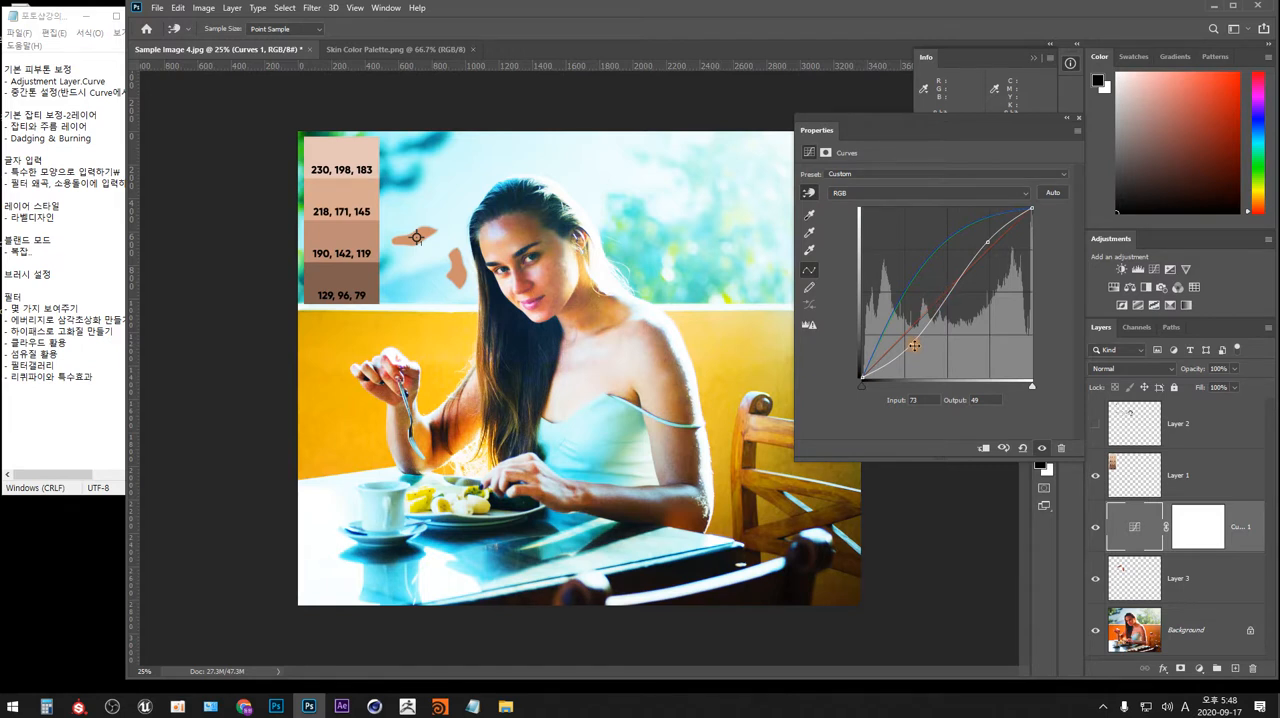
{"action": "left_click_drag", "start_coordinate": [912, 343], "coordinate": [910, 345]}
{"action": "left_click", "coordinate": [988, 242]}
{"action": "left_click_drag", "start_coordinate": [988, 242], "coordinate": [948, 292]}
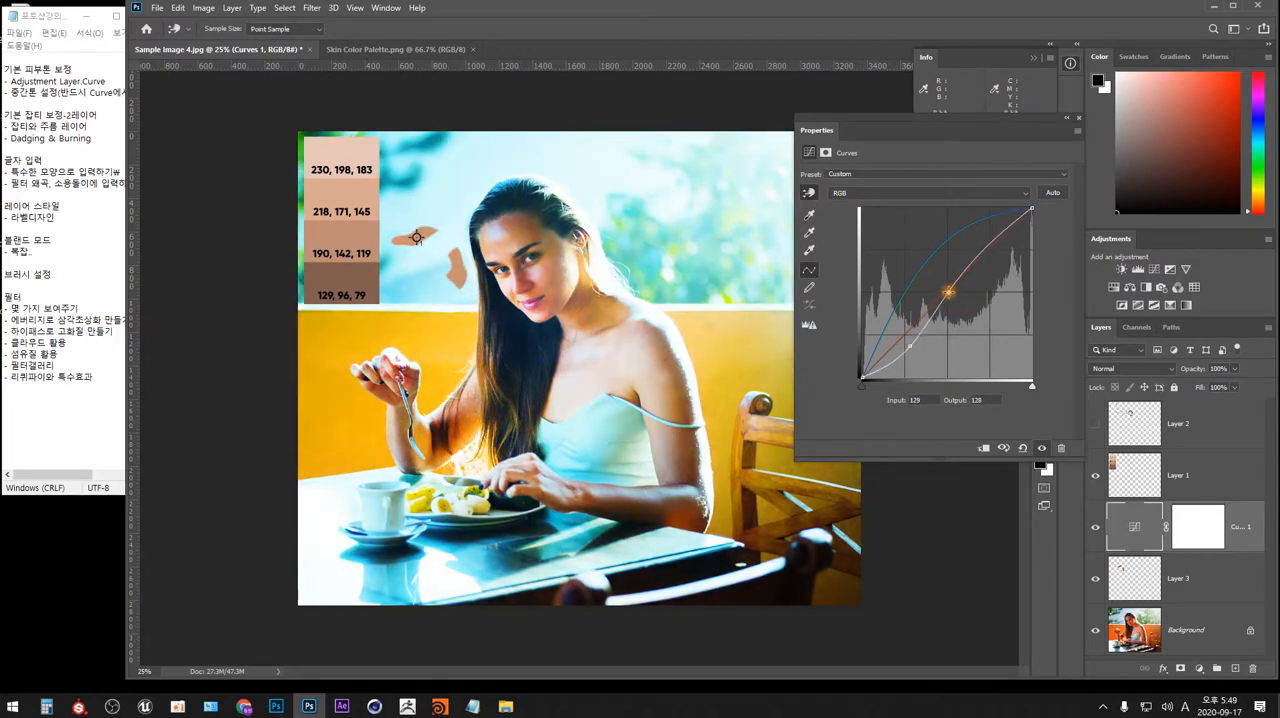
{"action": "left_click", "coordinate": [988, 247]}
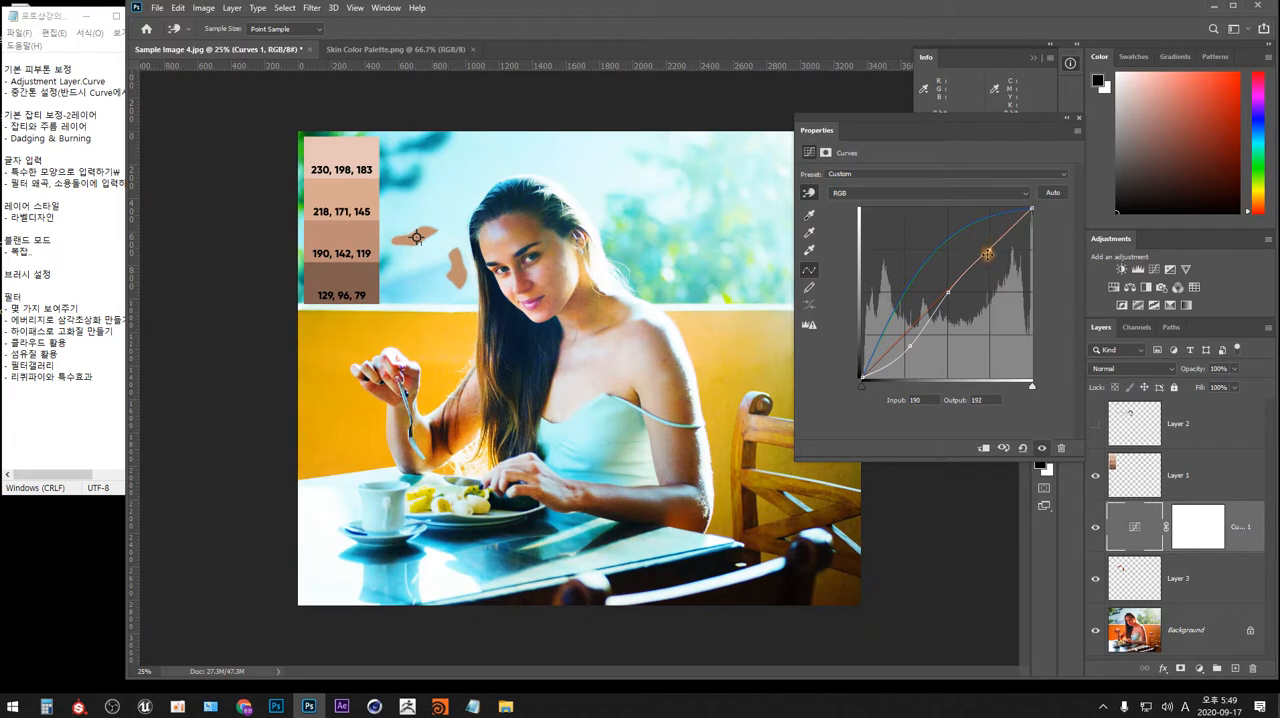
{"action": "left_click_drag", "start_coordinate": [912, 344], "coordinate": [902, 336]}
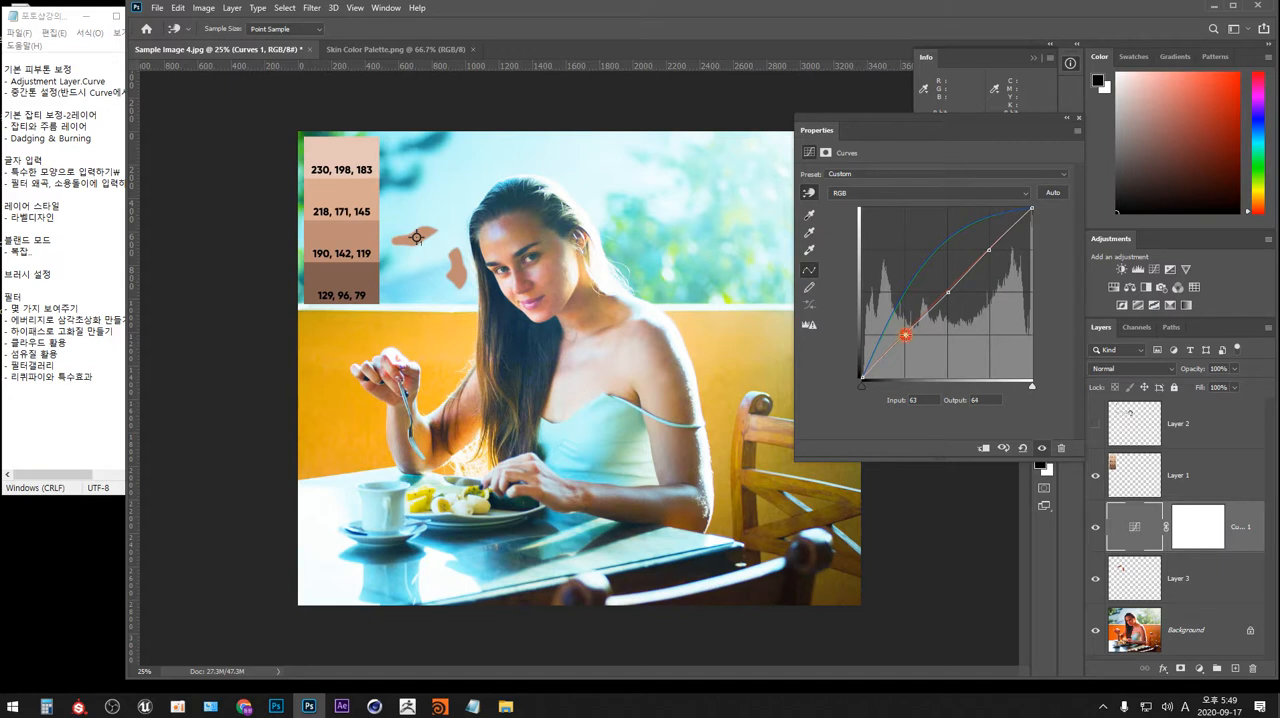
Try different shadow and highlight levels on the RGB curve, ending with an S-curve that maps 64 to 38 and 189 to 218.
{"action": "left_click_drag", "start_coordinate": [905, 334], "coordinate": [905, 318]}
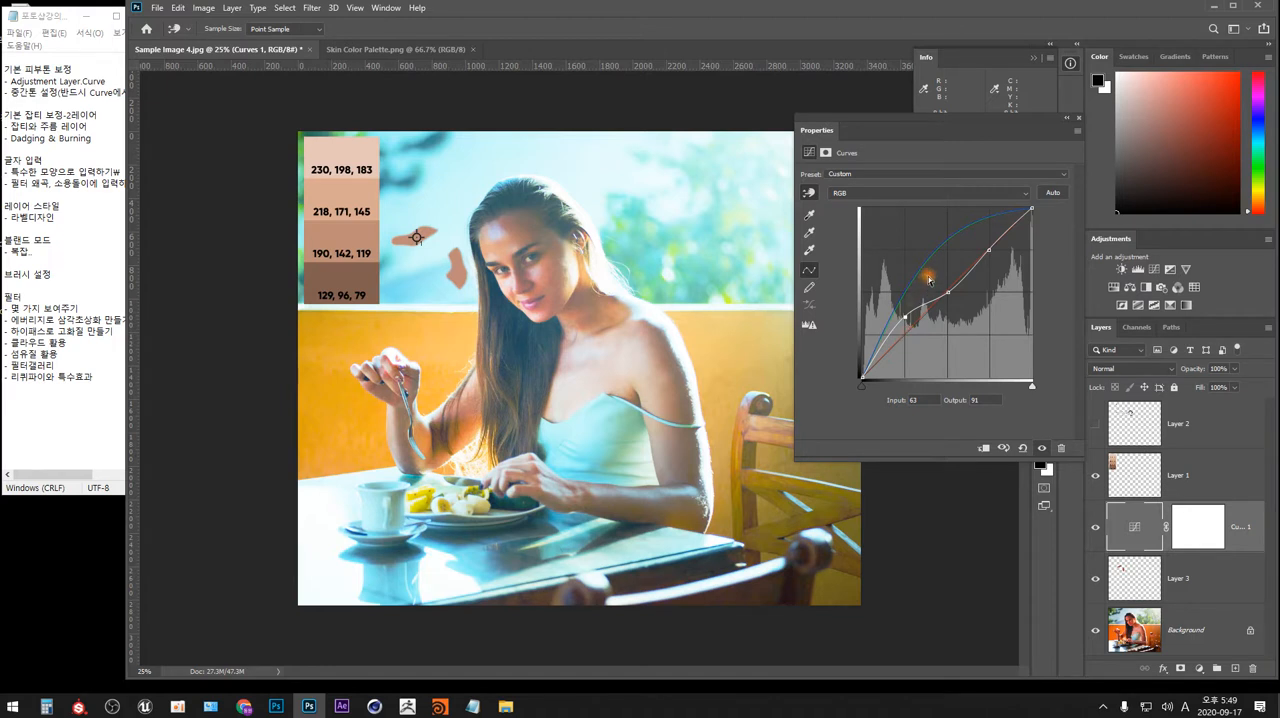
{"action": "left_click_drag", "start_coordinate": [904, 332], "coordinate": [905, 347]}
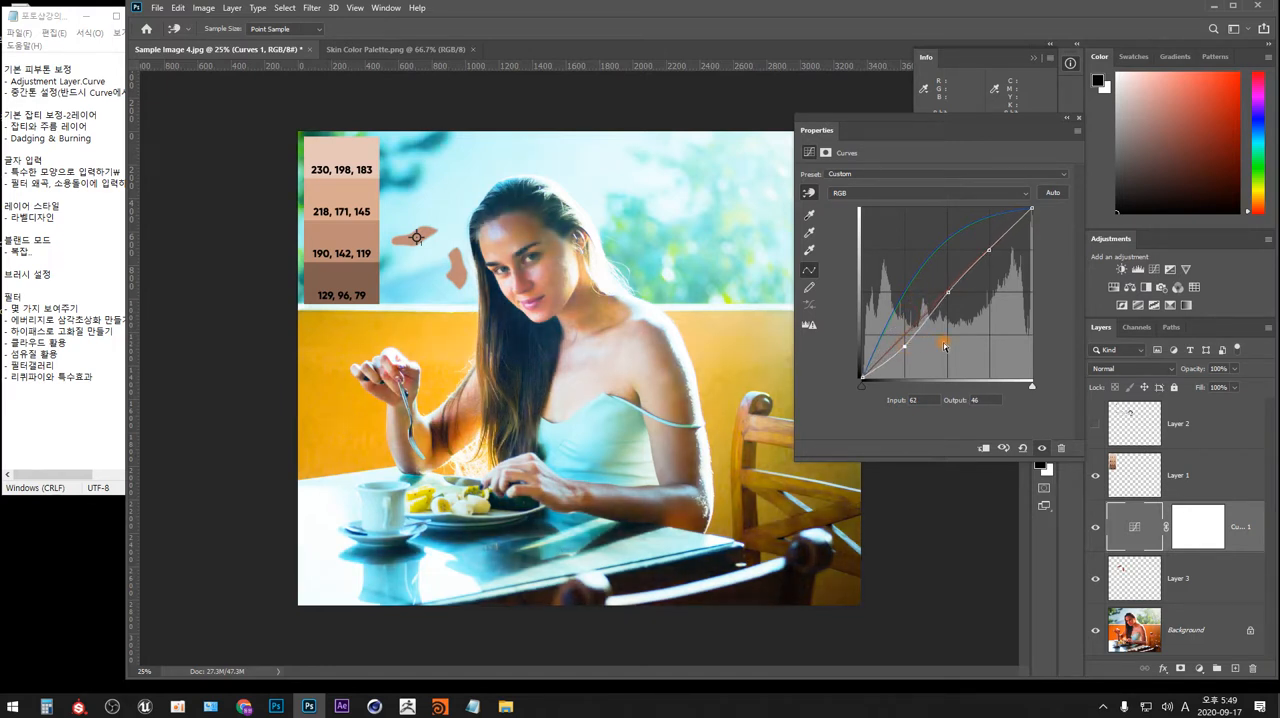
{"action": "left_click", "coordinate": [989, 246]}
{"action": "mouse_move", "coordinate": [989, 246]}
{"action": "left_mouse_down"}
{"action": "mouse_move", "coordinate": [991, 233]}
{"action": "mouse_move", "coordinate": [990, 263]}
{"action": "left_mouse_up"}
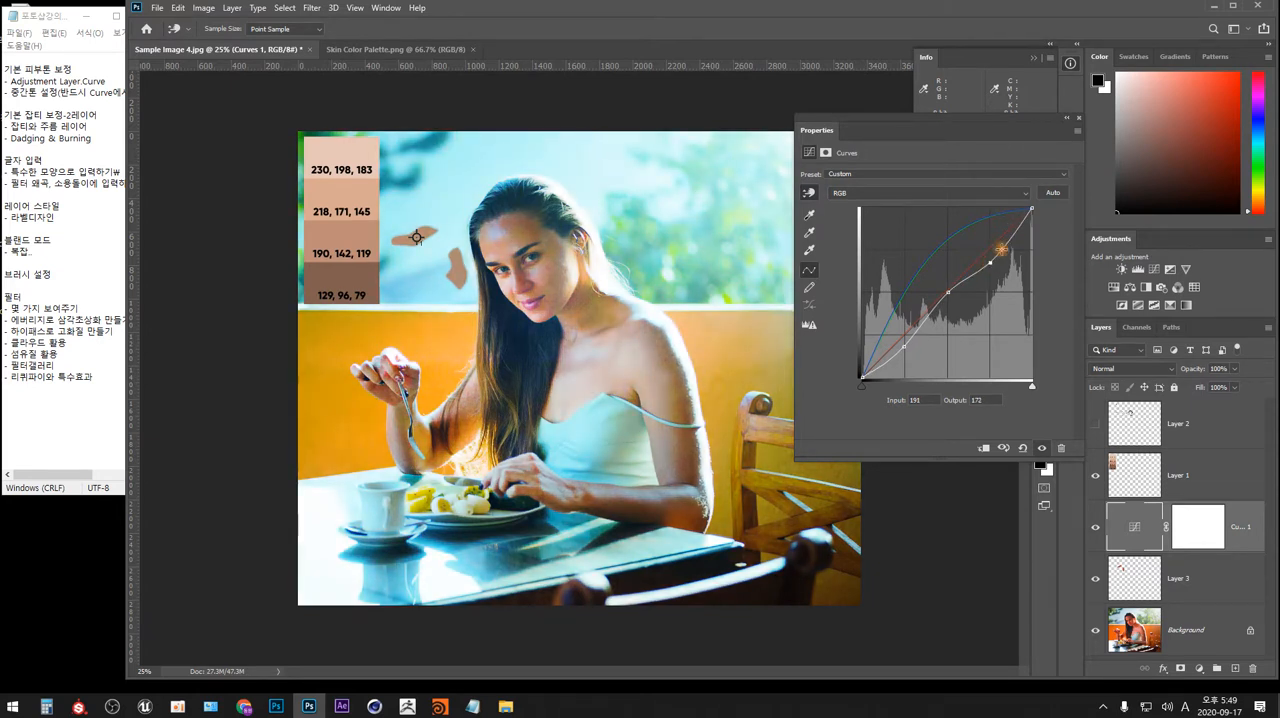
{"action": "left_click_drag", "start_coordinate": [990, 262], "coordinate": [990, 234]}
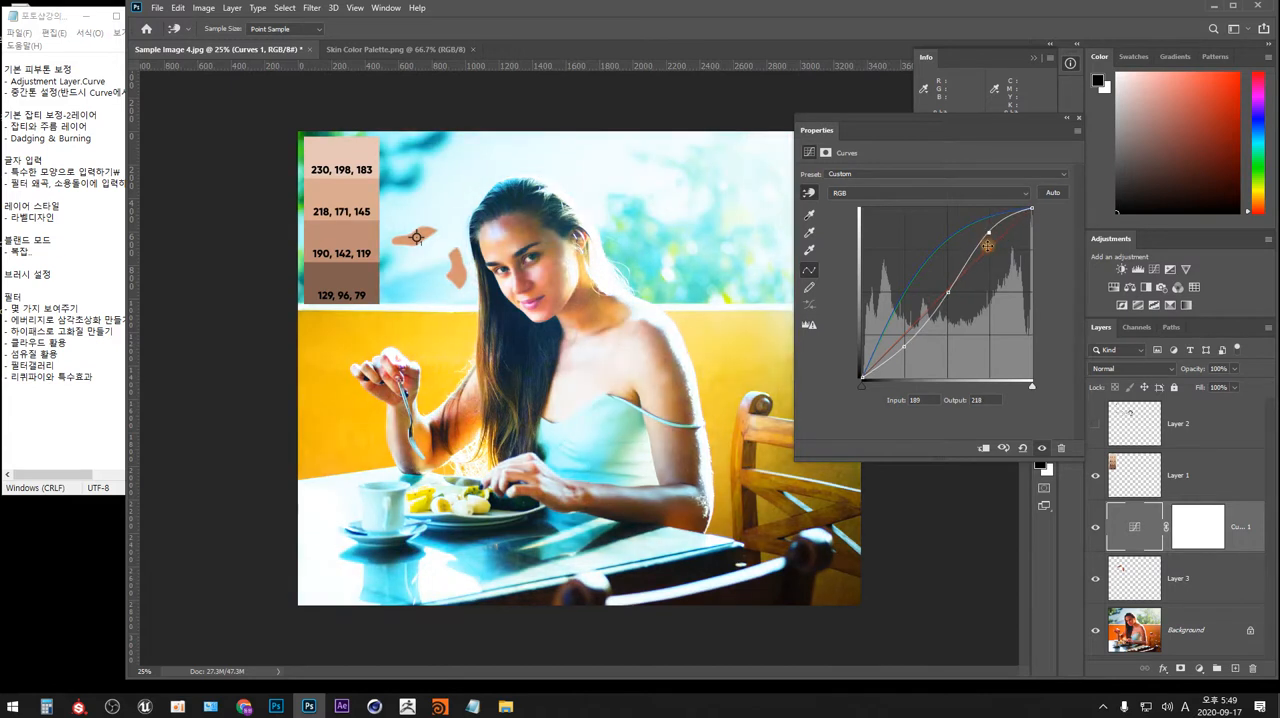
{"action": "left_click_drag", "start_coordinate": [905, 346], "coordinate": [904, 352]}
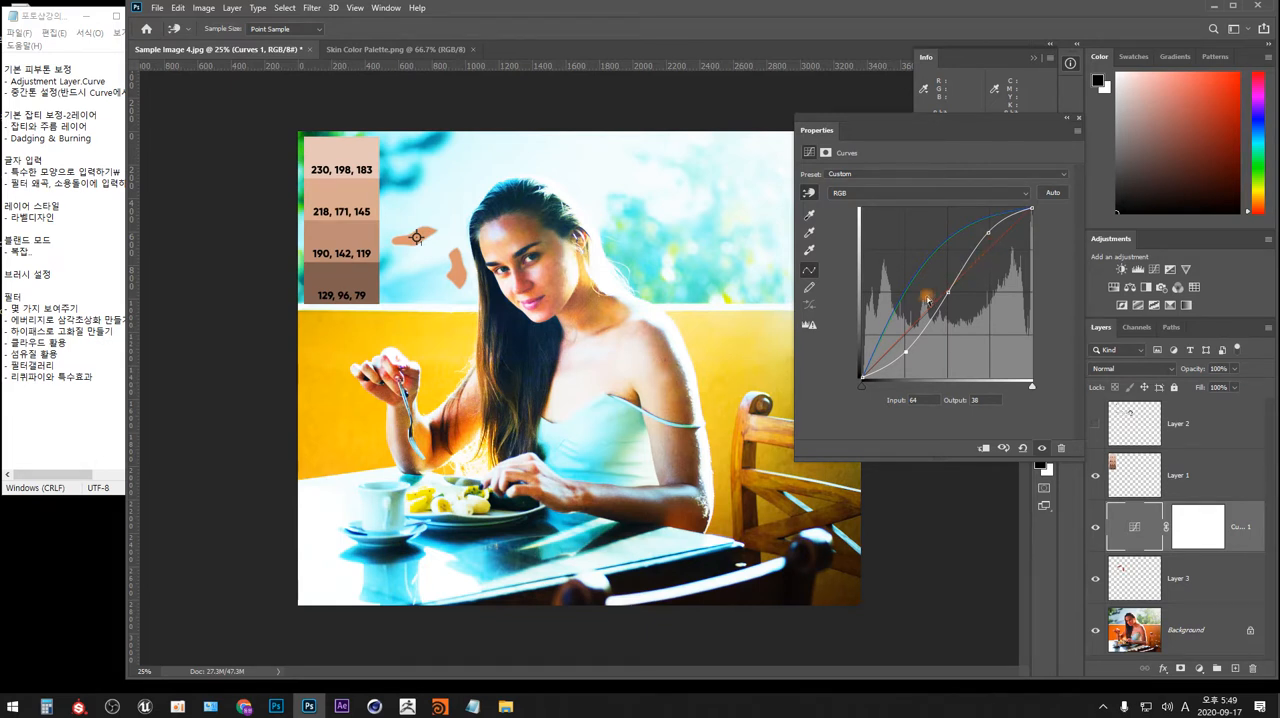
Try a low-contrast RGB curve that maps 62 to 88 and 203 to 181, and remove its shadow, highlight and middle points.
{"action": "left_click_drag", "start_coordinate": [906, 351], "coordinate": [904, 318]}
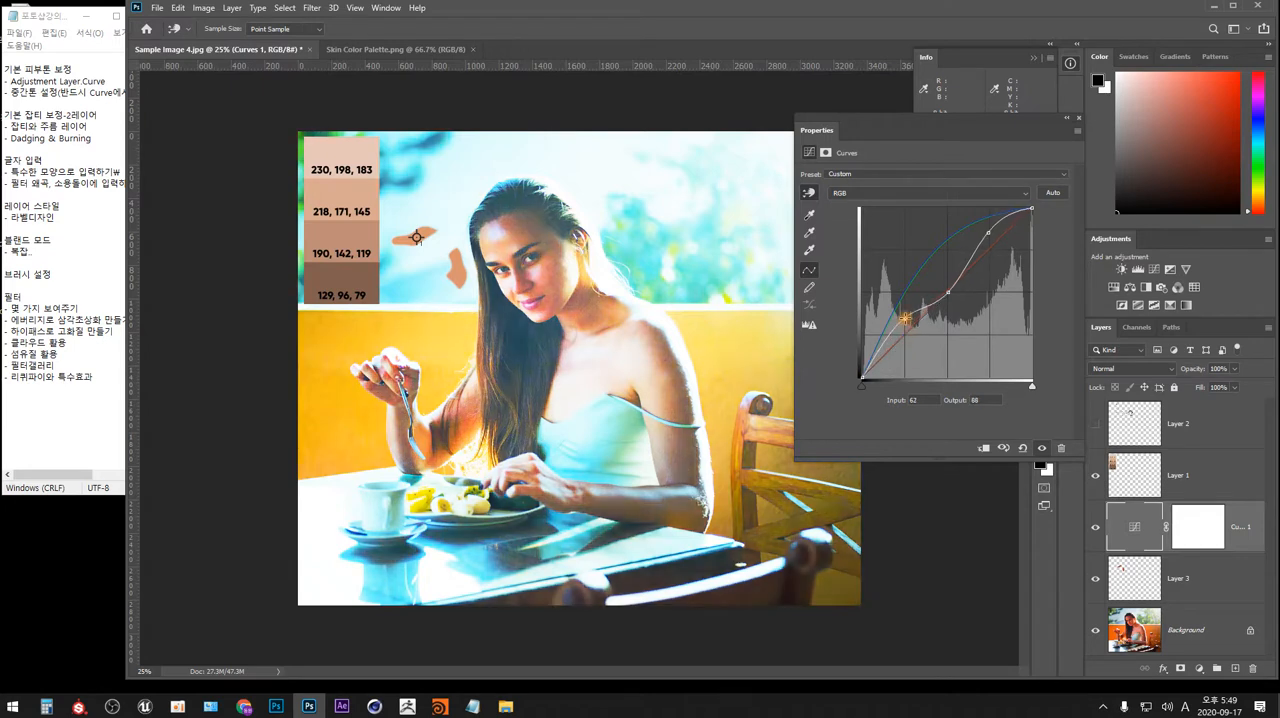
{"action": "mouse_move", "coordinate": [989, 241]}
{"action": "left_mouse_down"}
{"action": "mouse_move", "coordinate": [991, 230]}
{"action": "mouse_move", "coordinate": [999, 256]}
{"action": "left_mouse_up"}
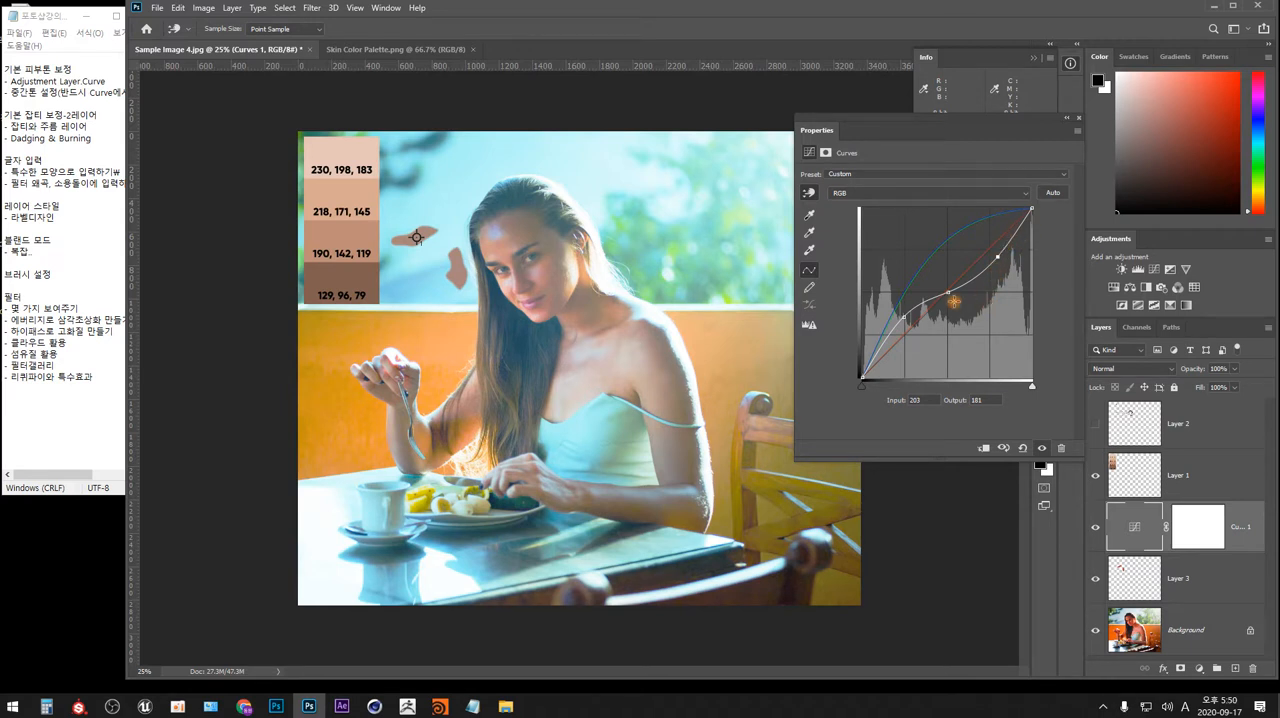
{"action": "left_click", "coordinate": [904, 316]}
{"action": "left_click_drag", "start_coordinate": [904, 316], "coordinate": [928, 490]}
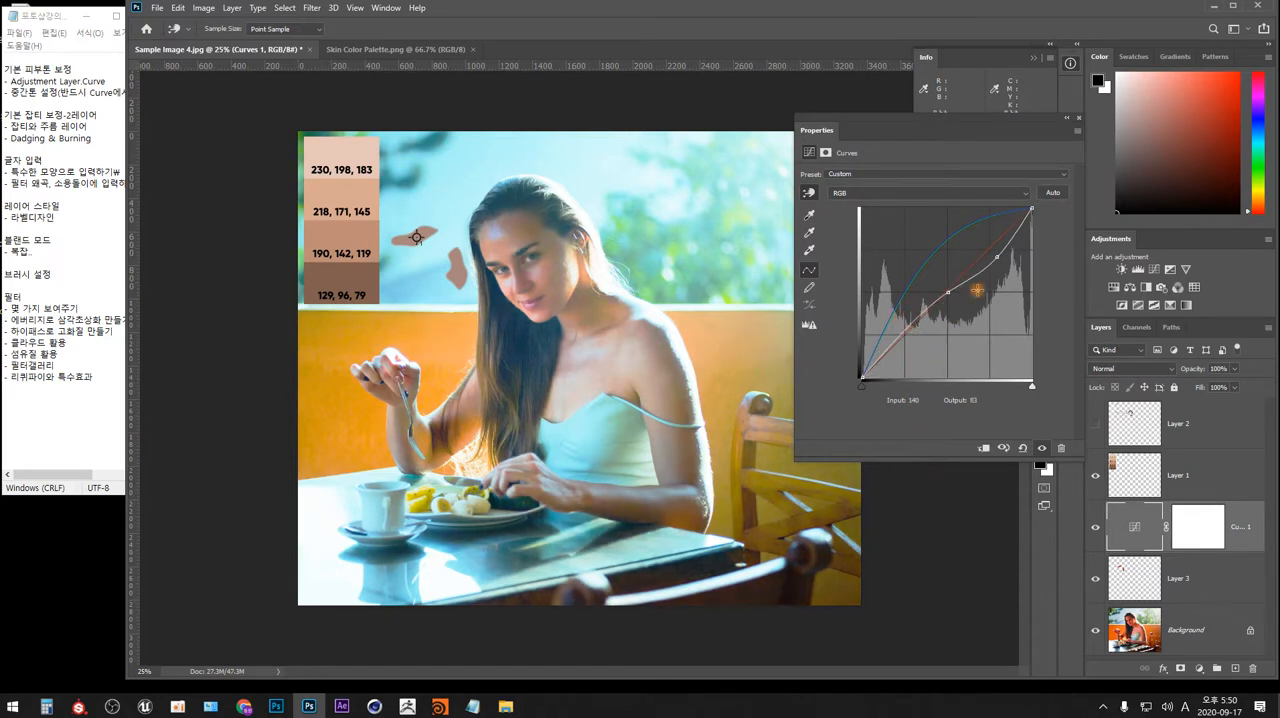
{"action": "left_click", "coordinate": [998, 257]}
{"action": "left_click_drag", "start_coordinate": [998, 257], "coordinate": [1106, 320]}
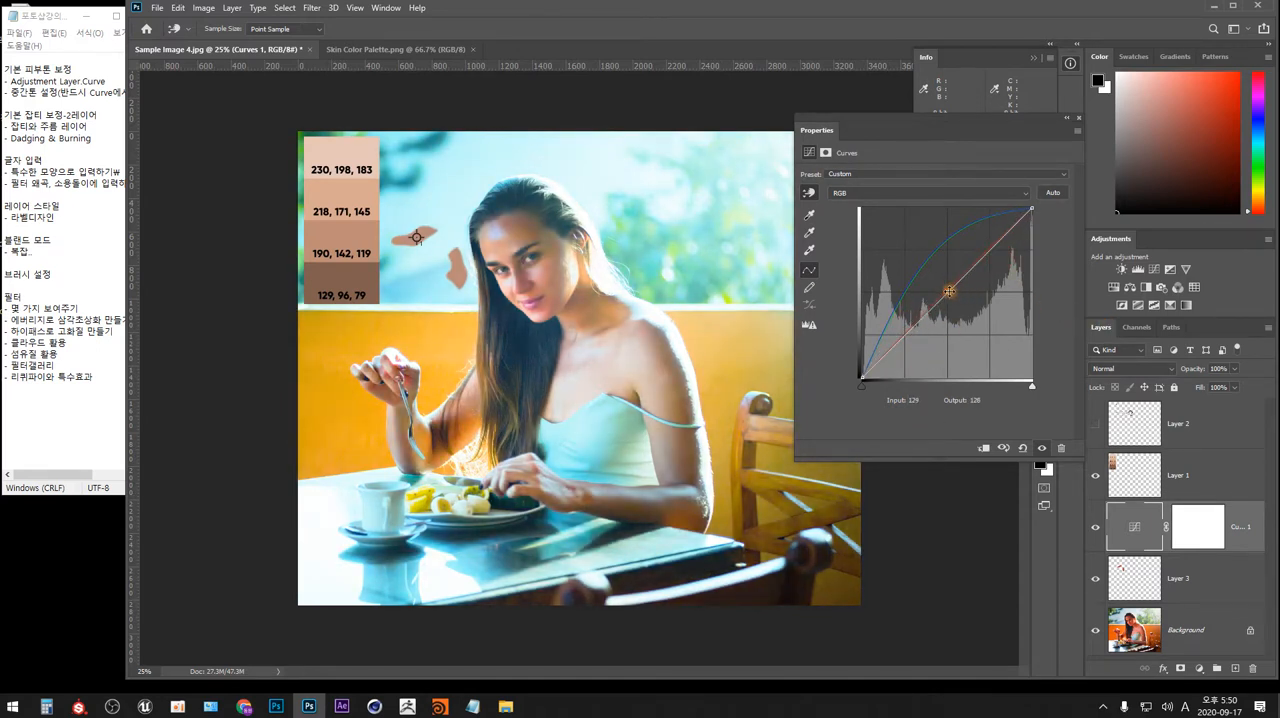
{"action": "left_click_drag", "start_coordinate": [949, 291], "coordinate": [1128, 329]}
Shape a gentle RGB curve by mapping 222 to 212, lifting the shadows slightly, and mapping the upper midtones at about 178 to 171.
{"action": "left_click_drag", "start_coordinate": [1014, 231], "coordinate": [1012, 236]}
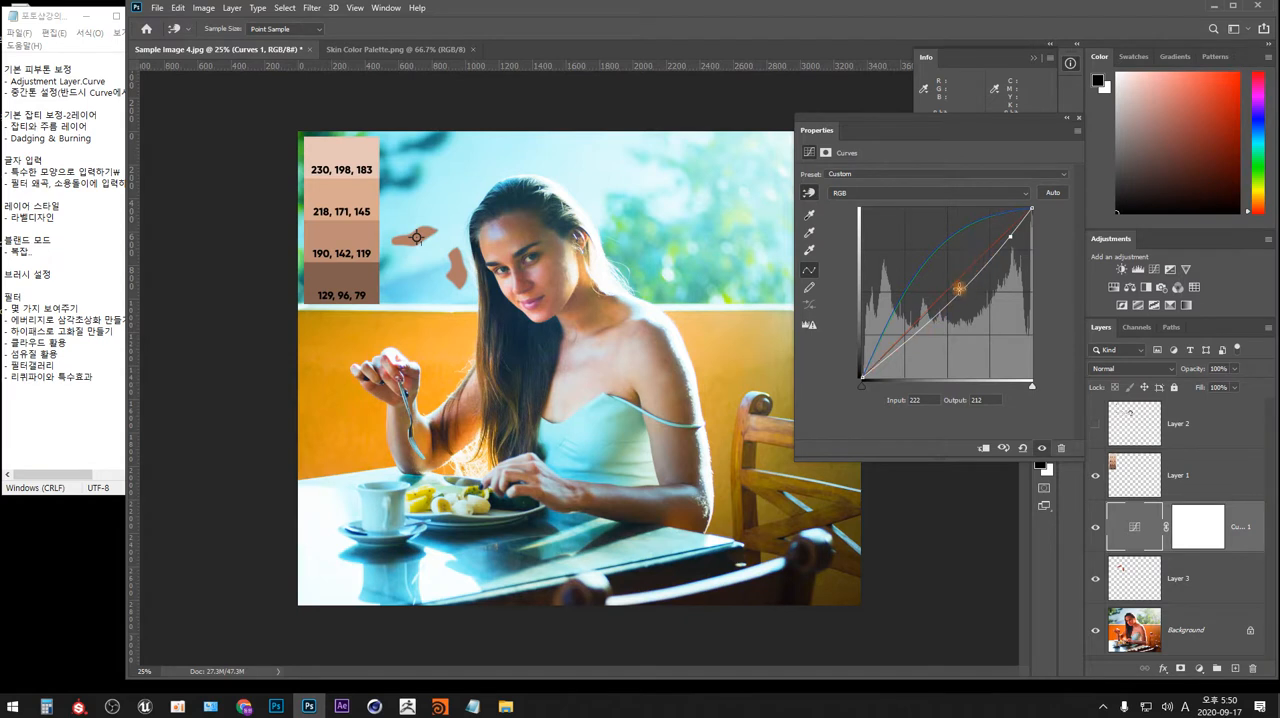
{"action": "left_click", "coordinate": [917, 331]}
{"action": "left_click_drag", "start_coordinate": [919, 331], "coordinate": [916, 325]}
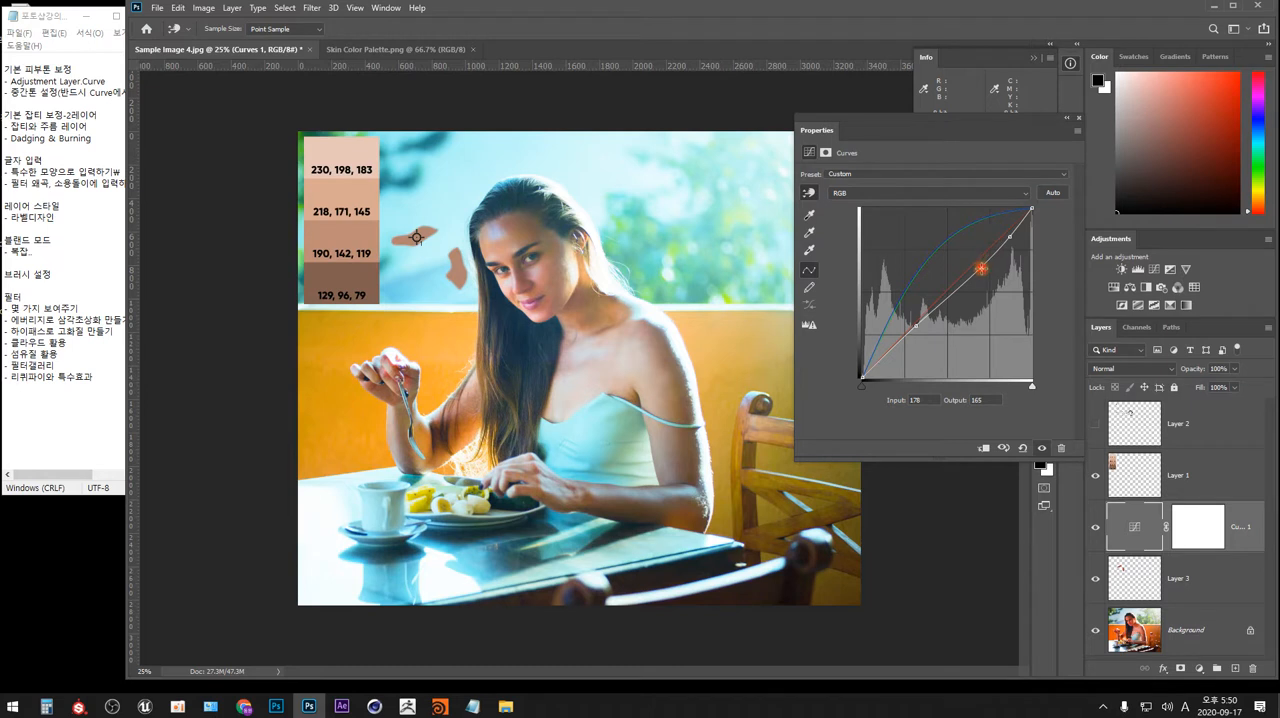
{"action": "left_click_drag", "start_coordinate": [981, 268], "coordinate": [980, 260]}
{"action": "left_click_drag", "start_coordinate": [980, 260], "coordinate": [981, 263]}
Compare the photo before and after the reworked Curves adjustment by hiding and showing its layer.
{"action": "left_click", "coordinate": [1077, 121]}
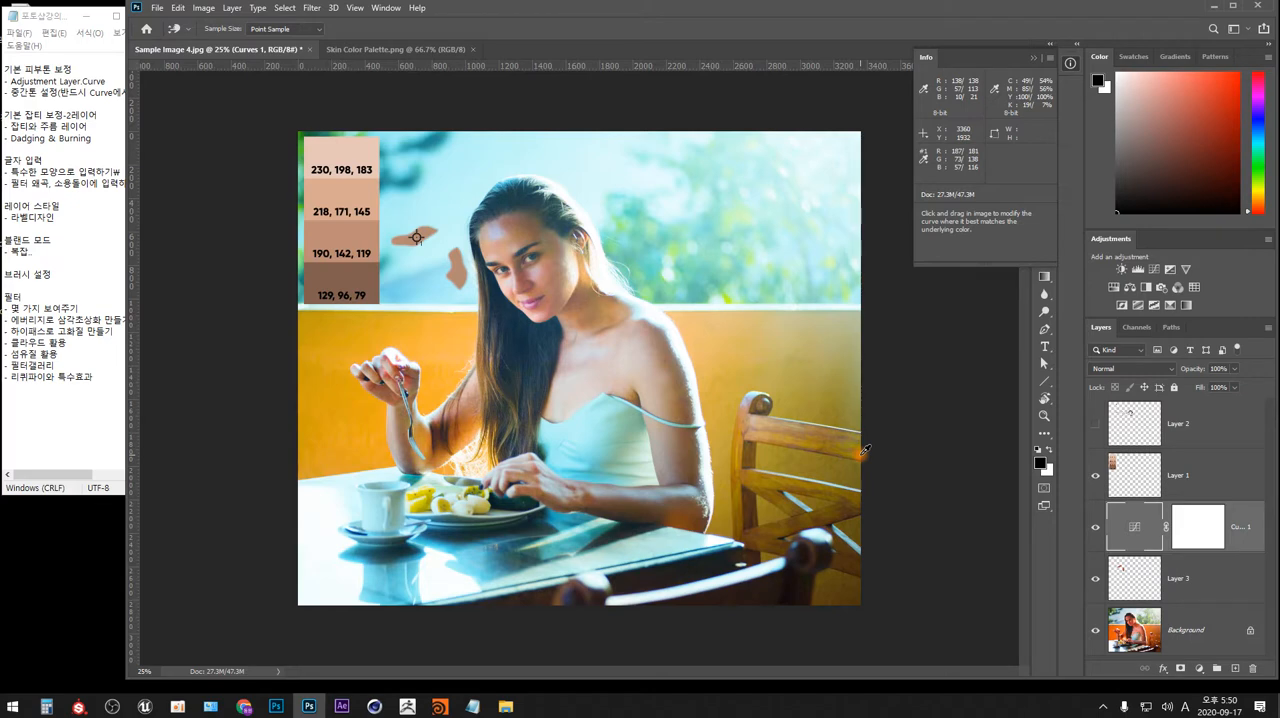
{"action": "left_click", "coordinate": [1097, 530]}
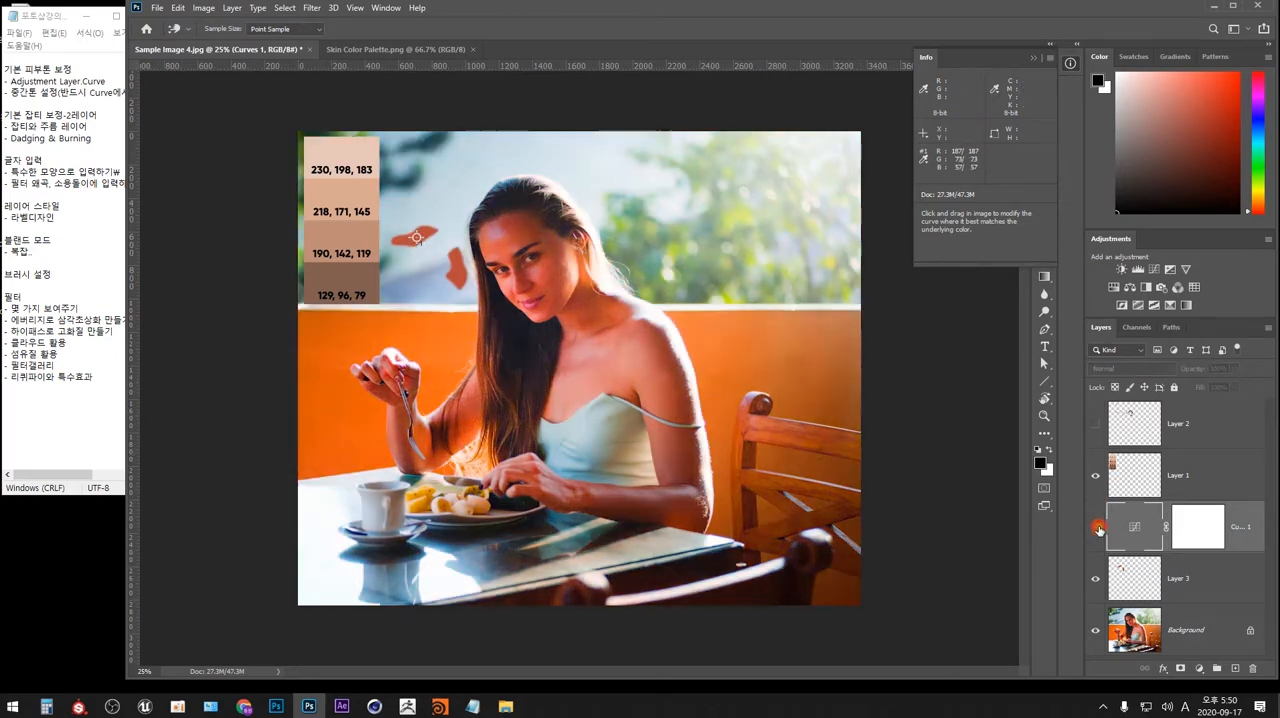
{"action": "left_click", "coordinate": [1097, 531]}
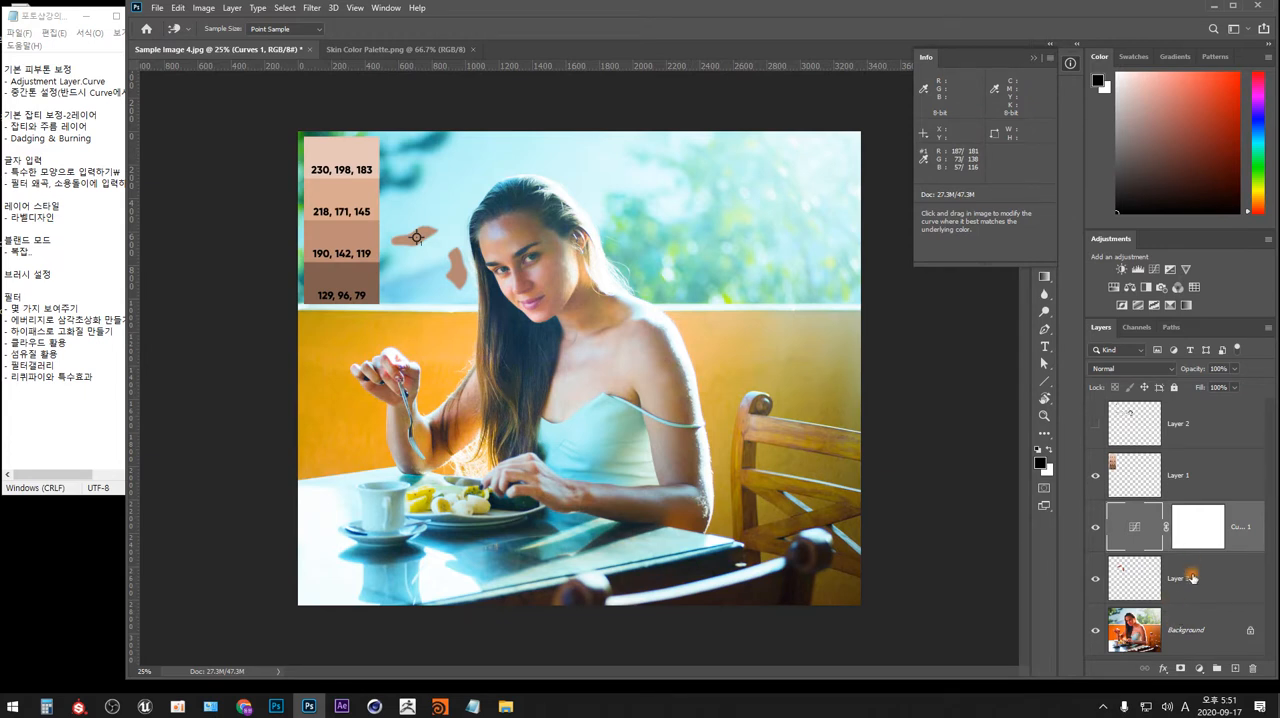
Add a Hue/Saturation adjustment layer above the Curves layer and select its adjustment thumbnail.
{"action": "left_click", "coordinate": [1199, 668]}
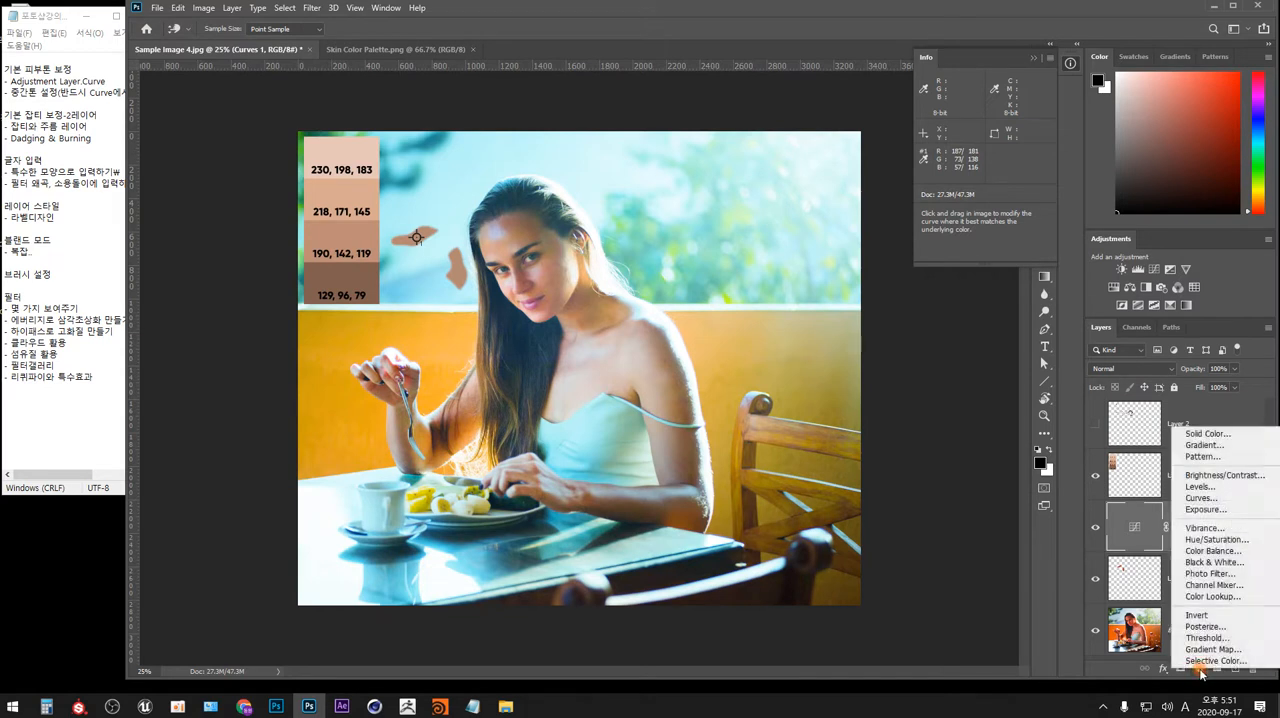
{"action": "left_click", "coordinate": [1226, 541]}
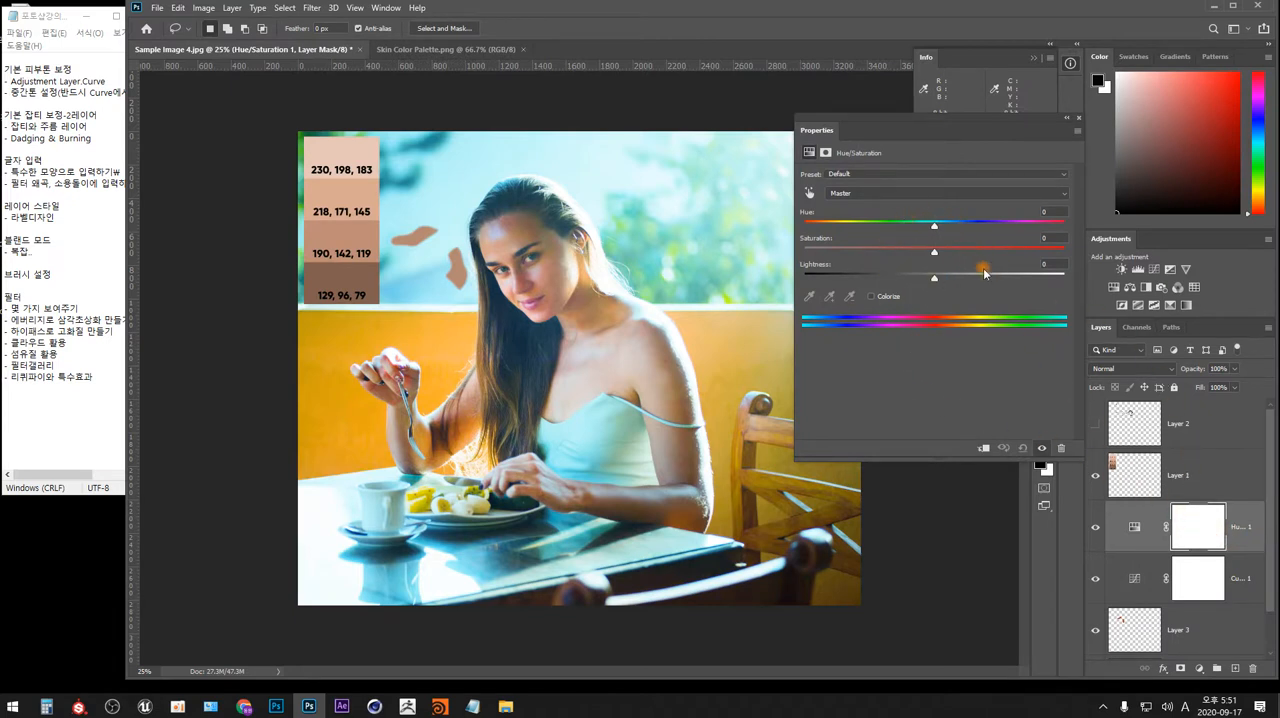
{"action": "left_click", "coordinate": [1135, 531]}
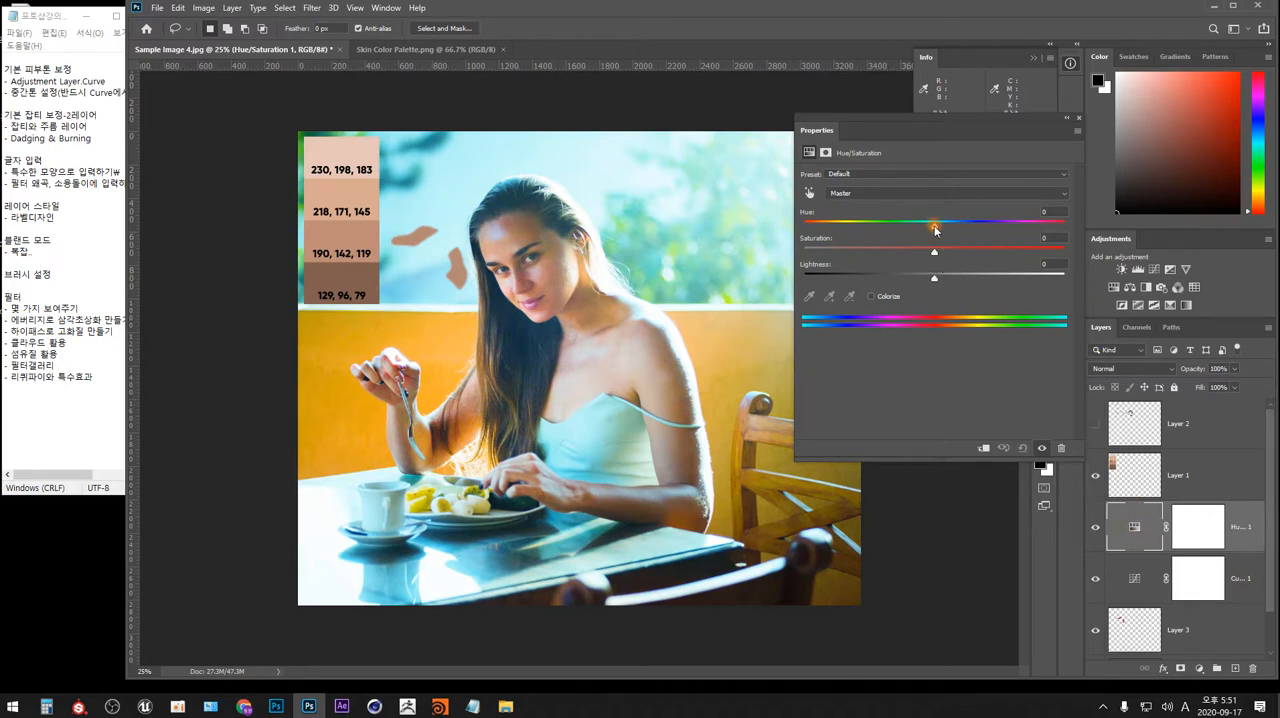
Set the Hue/Saturation adjustment to Hue 0, Saturation -8 and Lightness -6 on the Master range.
{"action": "mouse_move", "coordinate": [935, 229]}
{"action": "left_mouse_down"}
{"action": "mouse_move", "coordinate": [907, 228]}
{"action": "mouse_move", "coordinate": [955, 228]}
{"action": "mouse_move", "coordinate": [937, 229]}
{"action": "left_mouse_up"}
{"action": "left_click", "coordinate": [1047, 212]}
{"action": "type", "text": "0"}
{"action": "key", "text": "Return"}
{"action": "mouse_move", "coordinate": [938, 252]}
{"action": "left_mouse_down"}
{"action": "mouse_move", "coordinate": [963, 256]}
{"action": "mouse_move", "coordinate": [896, 255]}
{"action": "mouse_move", "coordinate": [921, 255]}
{"action": "left_mouse_up"}
{"action": "mouse_move", "coordinate": [924, 252]}
{"action": "left_mouse_down"}
{"action": "mouse_move", "coordinate": [894, 253]}
{"action": "mouse_move", "coordinate": [923, 252]}
{"action": "left_mouse_up"}
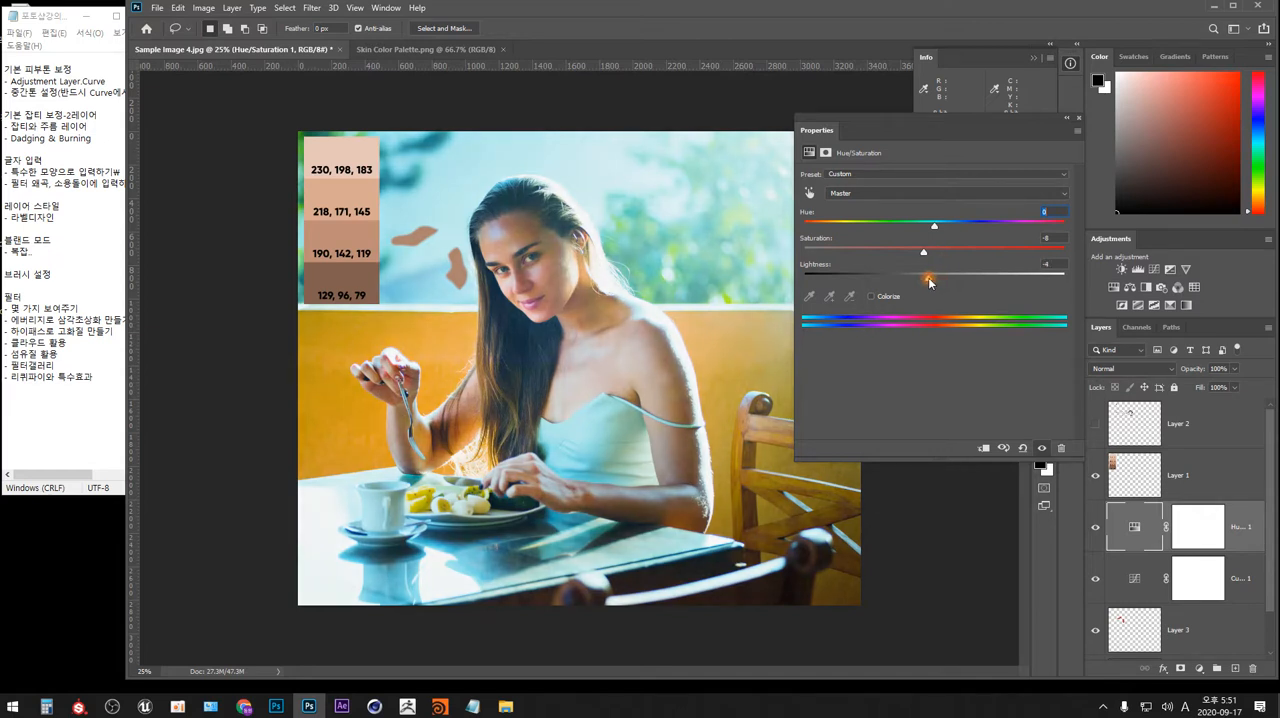
{"action": "left_click_drag", "start_coordinate": [924, 277], "coordinate": [927, 282]}
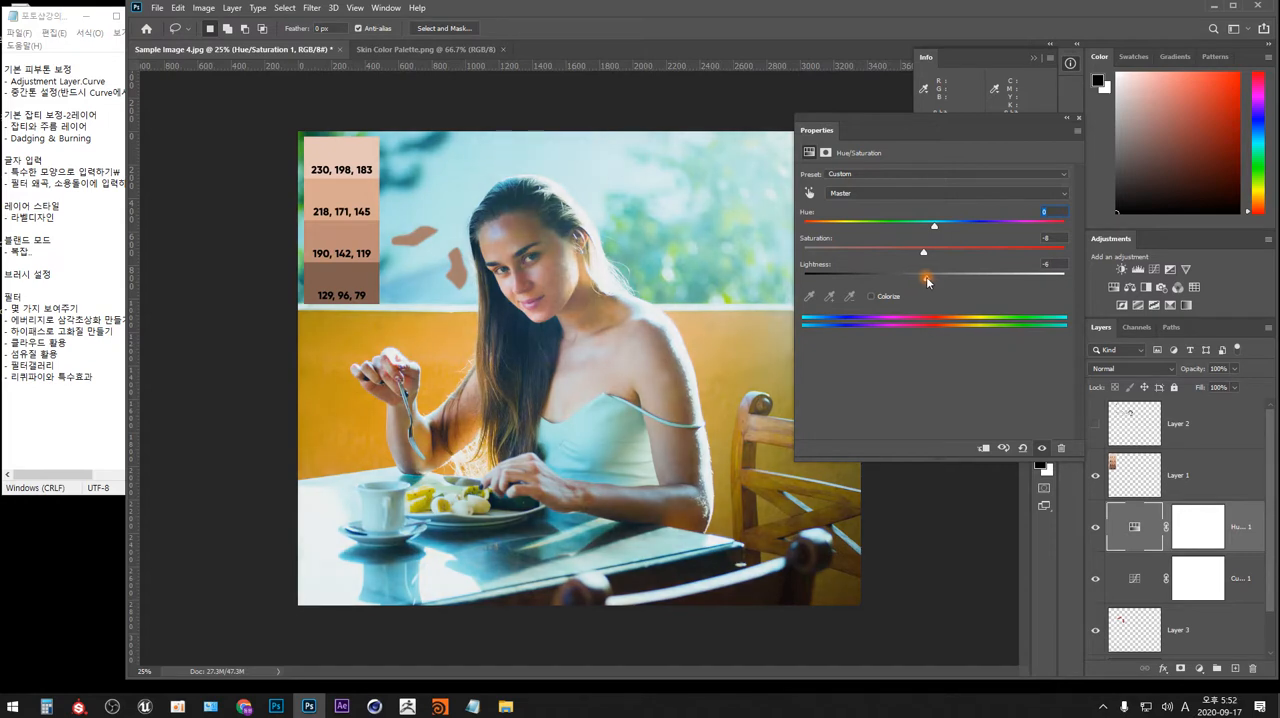
Compare the photo with and without the Hue/Saturation adjustment and fine-tune its saturation.
{"action": "left_click", "coordinate": [1041, 448]}
{"action": "left_click", "coordinate": [1041, 448]}
{"action": "left_click_drag", "start_coordinate": [930, 253], "coordinate": [922, 252]}
{"action": "left_click", "coordinate": [1078, 118]}
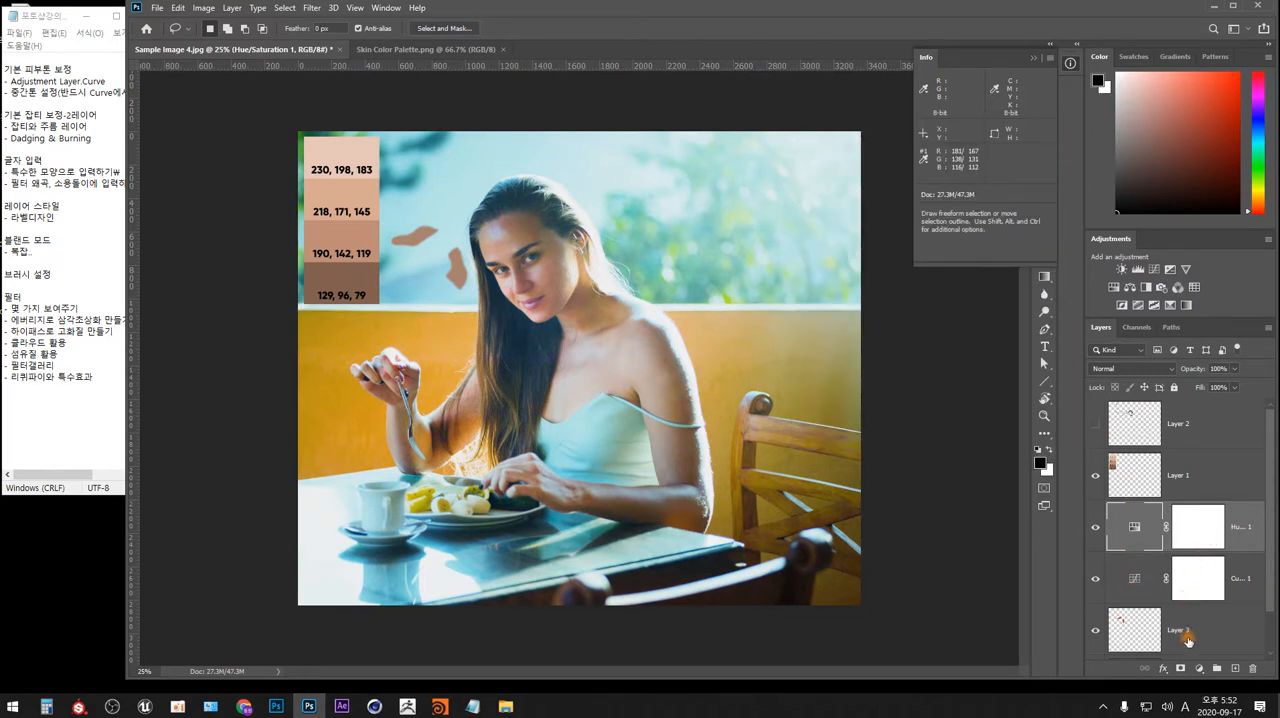
Add a Vibrance adjustment layer above the Hue/Saturation layer.
{"action": "left_click", "coordinate": [1199, 668]}
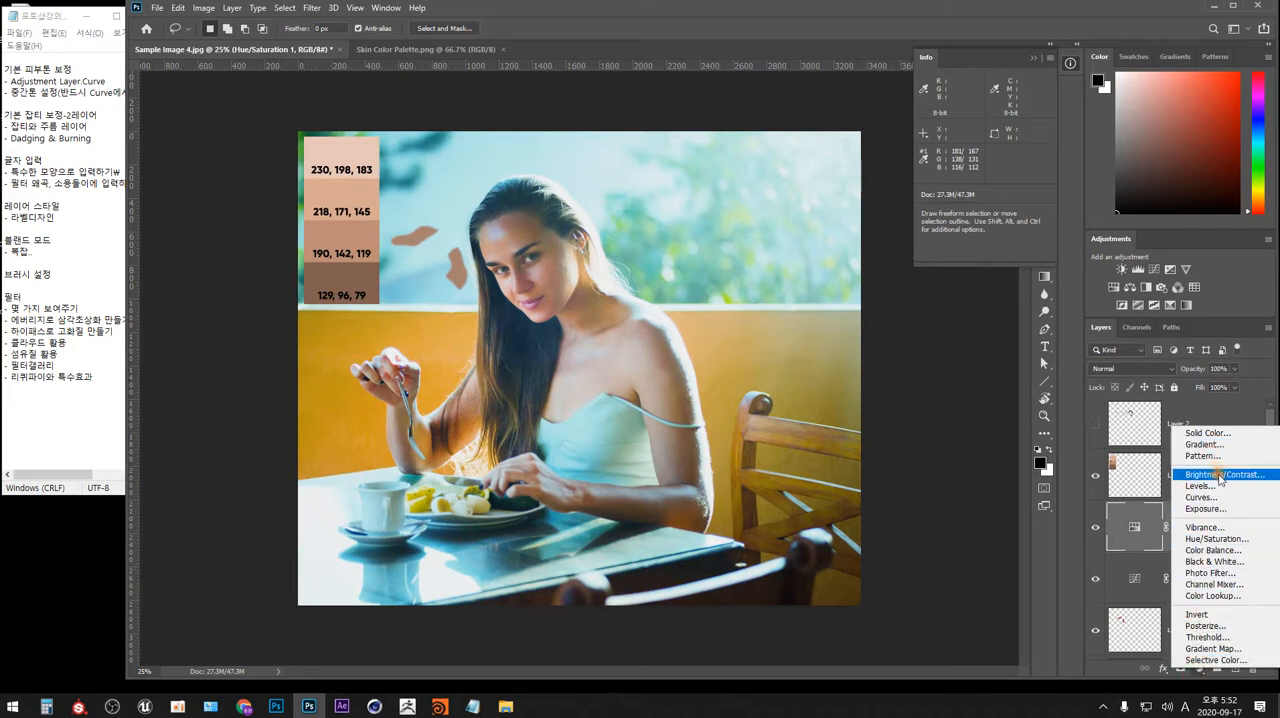
{"action": "left_click", "coordinate": [1220, 528]}
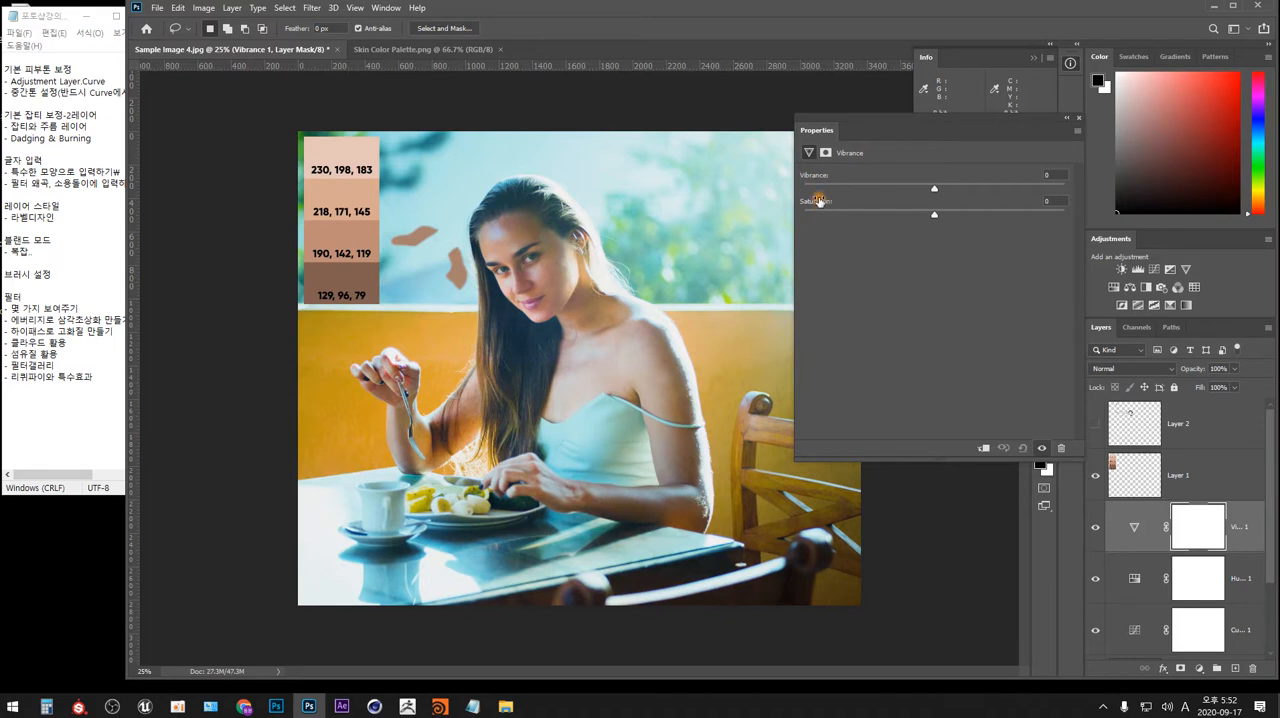
Try Vibrance +66 and Saturation +7 on the Vibrance layer, and reset both values to 0.
{"action": "left_click_drag", "start_coordinate": [934, 191], "coordinate": [1018, 203]}
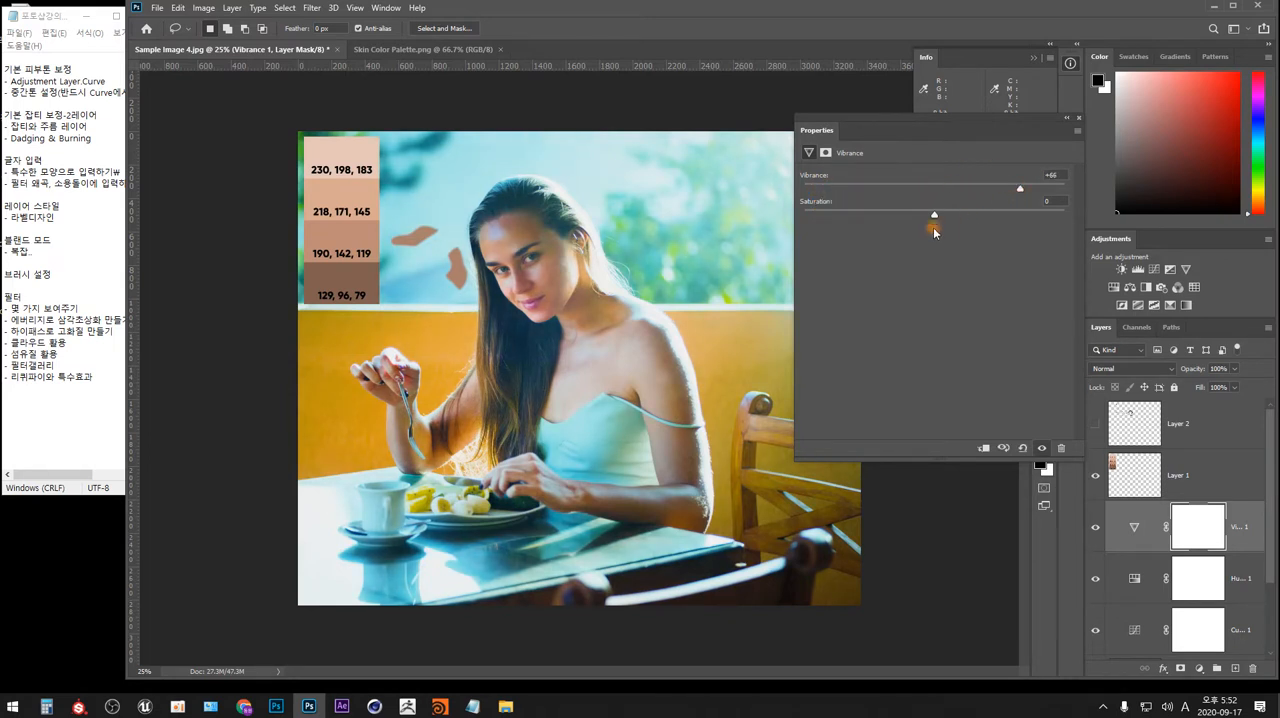
{"action": "mouse_move", "coordinate": [934, 213]}
{"action": "left_mouse_down"}
{"action": "mouse_move", "coordinate": [1049, 218]}
{"action": "mouse_move", "coordinate": [943, 214]}
{"action": "left_mouse_up"}
{"action": "left_click_drag", "start_coordinate": [1020, 189], "coordinate": [923, 197]}
{"action": "left_click", "coordinate": [1051, 175]}
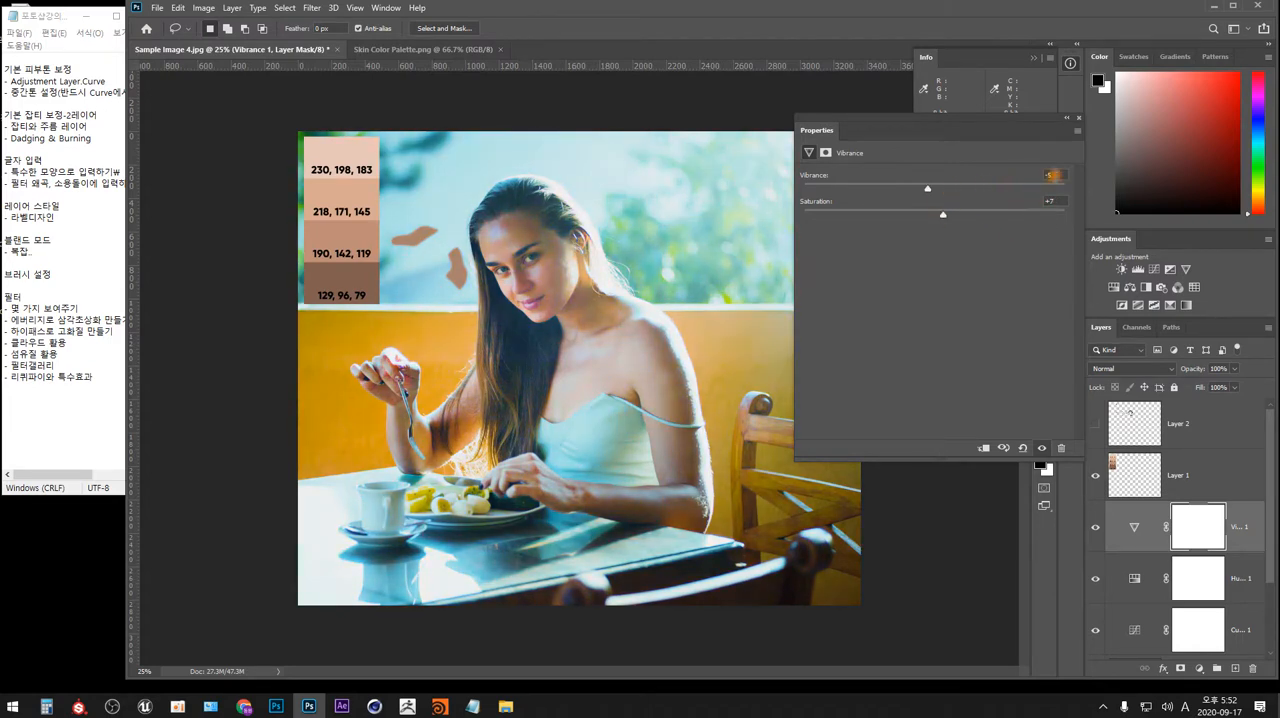
{"action": "type", "text": "0"}
{"action": "left_click", "coordinate": [1052, 200]}
{"action": "type", "text": "0"}
Raise the Vibrance layer's saturation to +15, add a moderate amount of vibrance, and lower the saturation by three.
{"action": "left_click_drag", "start_coordinate": [935, 214], "coordinate": [993, 216]}
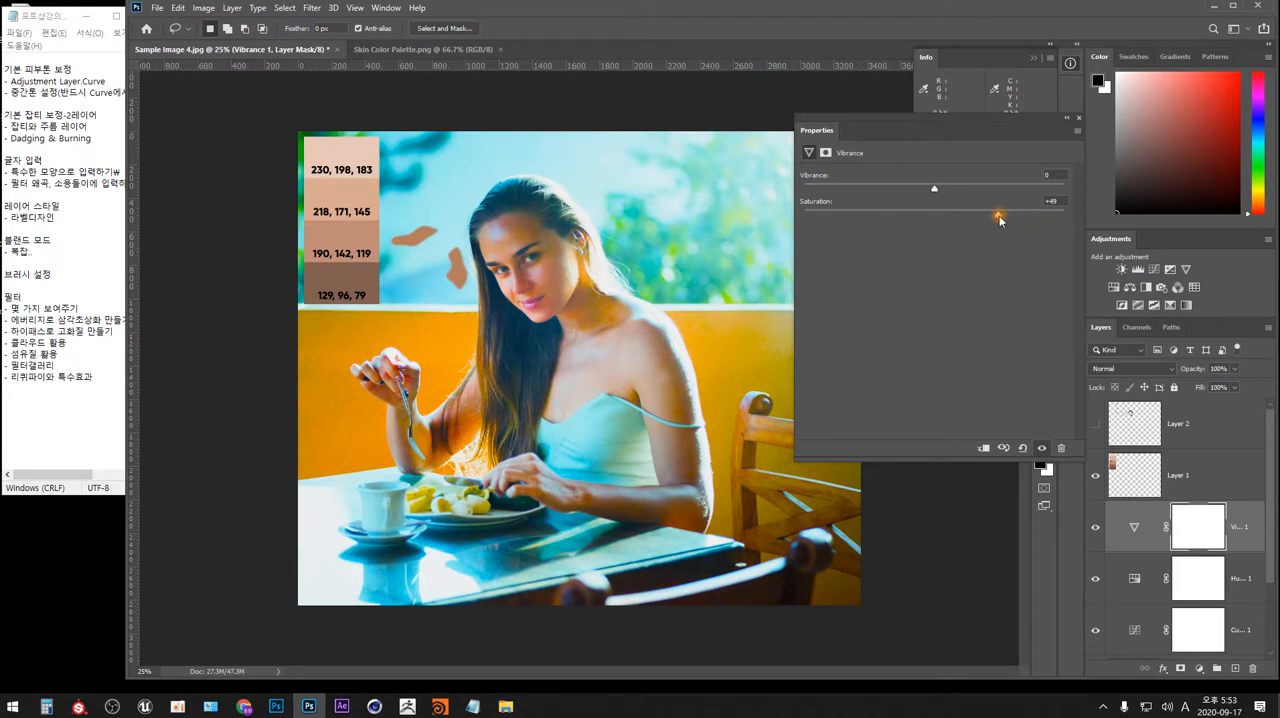
{"action": "left_click_drag", "start_coordinate": [1000, 217], "coordinate": [953, 218]}
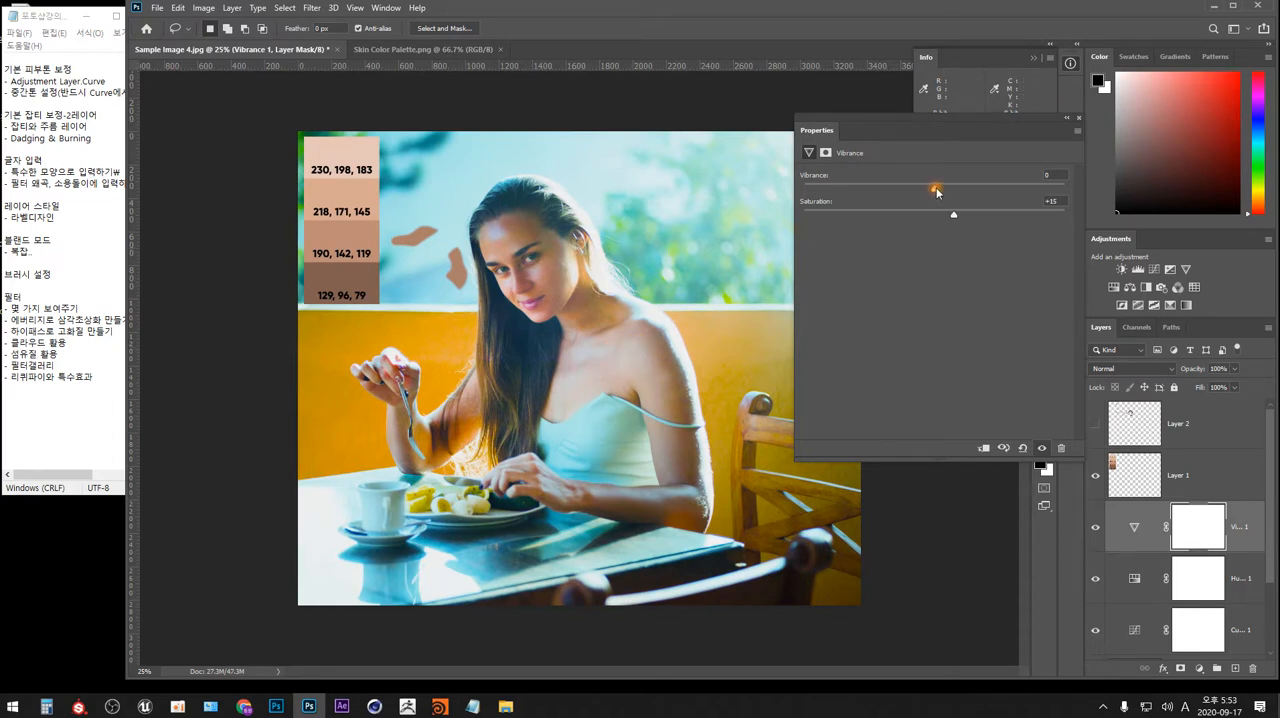
{"action": "left_click_drag", "start_coordinate": [936, 187], "coordinate": [971, 189]}
{"action": "left_click", "coordinate": [1052, 201]}
{"action": "key", "text": "Down"}
{"action": "key", "text": "Down"}
{"action": "key", "text": "Down"}
{"action": "key", "text": "Down"}
{"action": "key", "text": "Down"}
Compare the photo repeatedly with and without the Vibrance adjustment and fine-tune its vibrance amount.
{"action": "left_click", "coordinate": [1041, 447]}
{"action": "left_click", "coordinate": [1041, 447]}
{"action": "left_click", "coordinate": [1041, 447]}
{"action": "left_click", "coordinate": [1041, 447]}
{"action": "left_click", "coordinate": [1041, 449]}
{"action": "left_click", "coordinate": [1041, 449]}
{"action": "left_click_drag", "start_coordinate": [968, 188], "coordinate": [970, 188]}
{"action": "left_click", "coordinate": [1078, 117]}
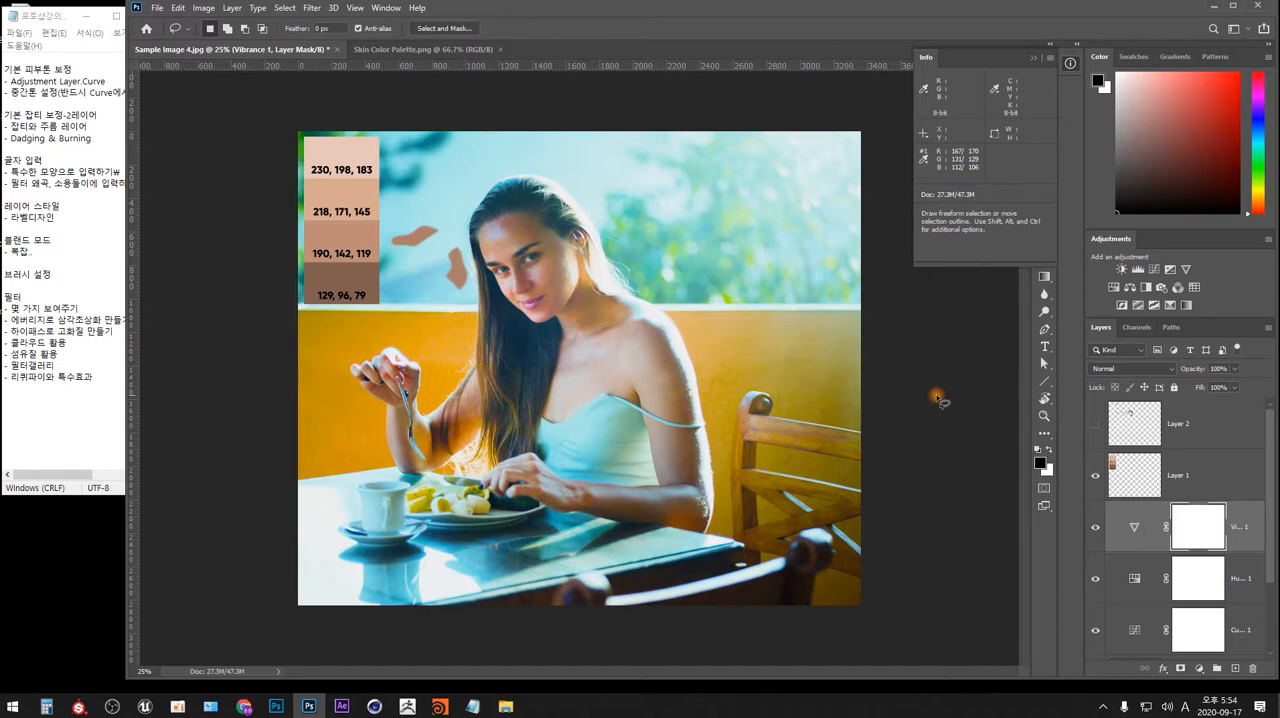
{"action": "mouse_move", "coordinate": [574, 244]}
{"action": "left_mouse_down"}
{"action": "mouse_move", "coordinate": [523, 213]}
{"action": "mouse_move", "coordinate": [501, 226]}
{"action": "mouse_move", "coordinate": [535, 241]}
{"action": "mouse_move", "coordinate": [544, 262]}
{"action": "mouse_move", "coordinate": [532, 272]}
{"action": "mouse_move", "coordinate": [535, 318]}
{"action": "mouse_move", "coordinate": [557, 300]}
{"action": "mouse_move", "coordinate": [573, 243]}
{"action": "left_mouse_up"}
{"action": "left_click", "coordinate": [579, 264]}
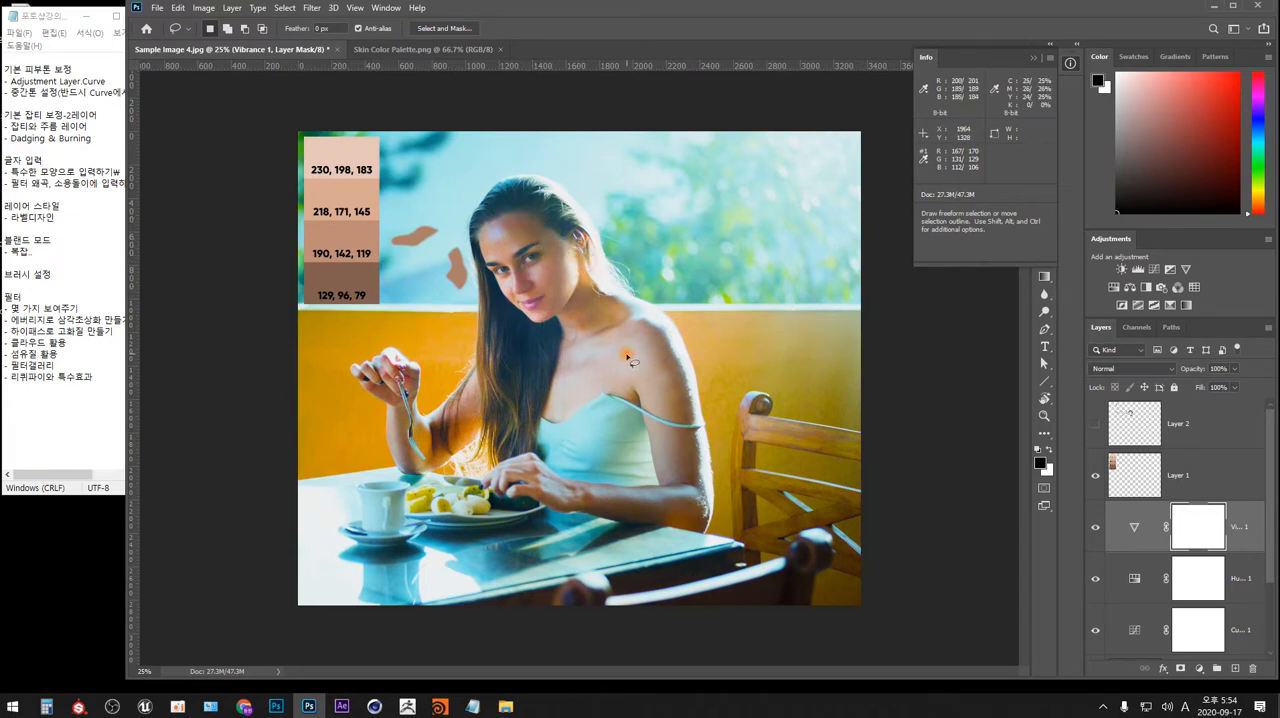
{"action": "mouse_move", "coordinate": [628, 358]}
{"action": "left_mouse_down"}
{"action": "mouse_move", "coordinate": [625, 395]}
{"action": "mouse_move", "coordinate": [634, 344]}
{"action": "left_mouse_up"}
{"action": "left_click", "coordinate": [591, 272]}
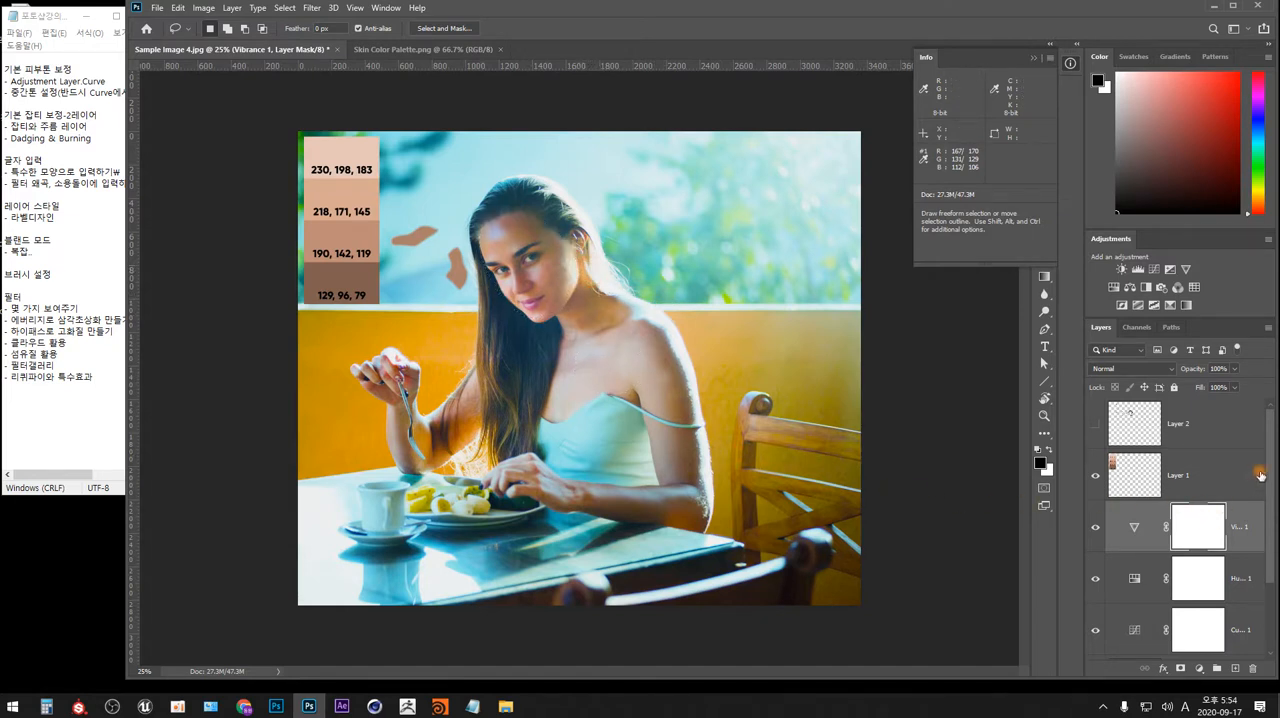
Add a second Curves adjustment layer above the Vibrance layer and select its adjustment thumbnail.
{"action": "left_click", "coordinate": [1200, 669]}
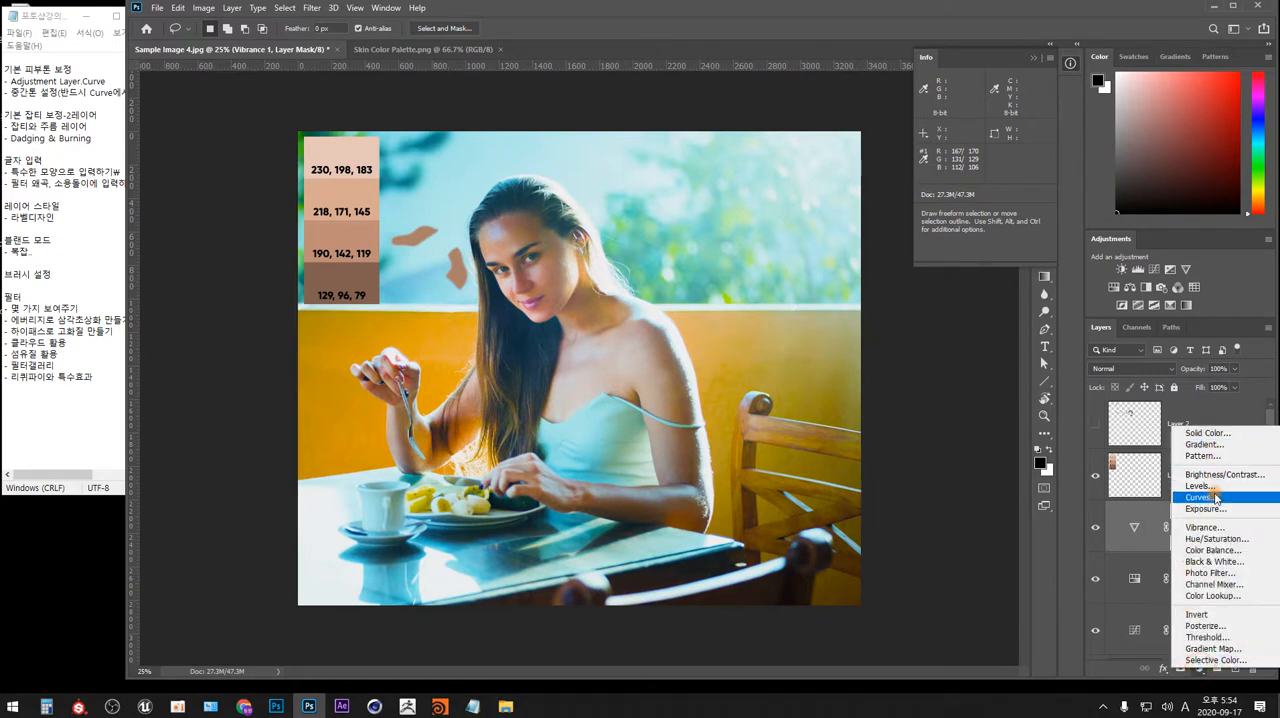
{"action": "left_click", "coordinate": [1198, 497]}
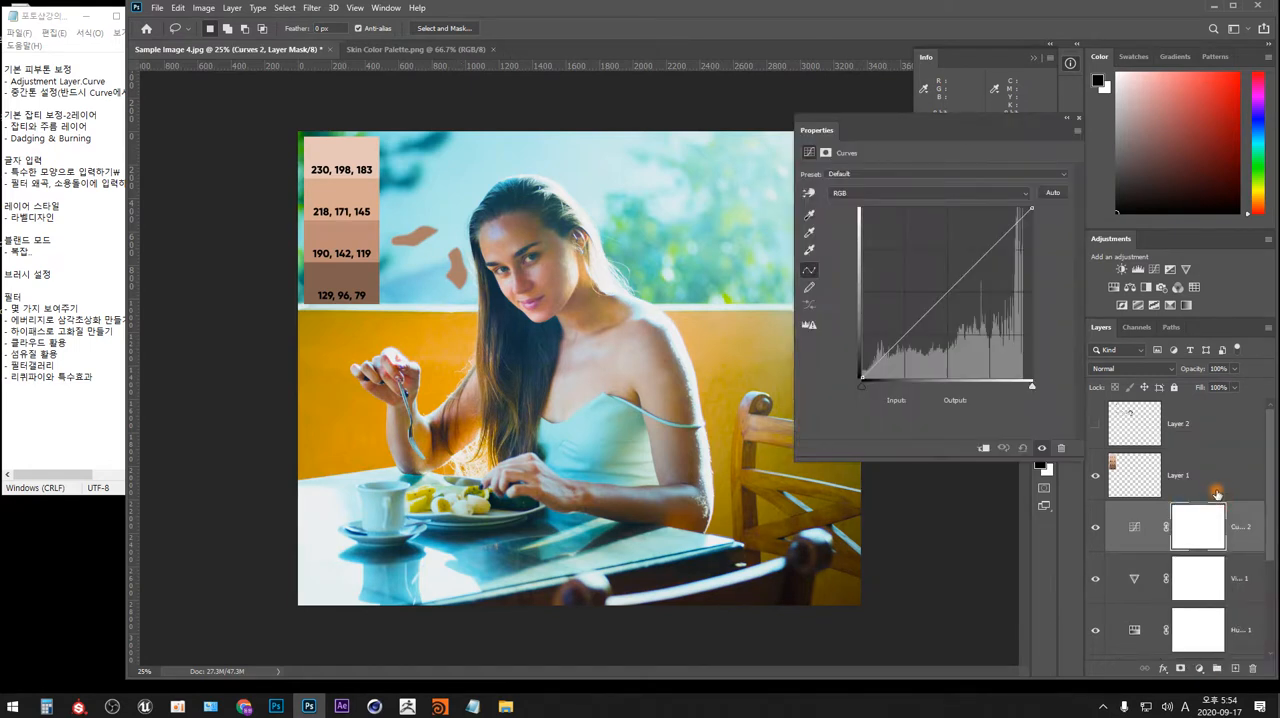
{"action": "left_click", "coordinate": [1138, 521]}
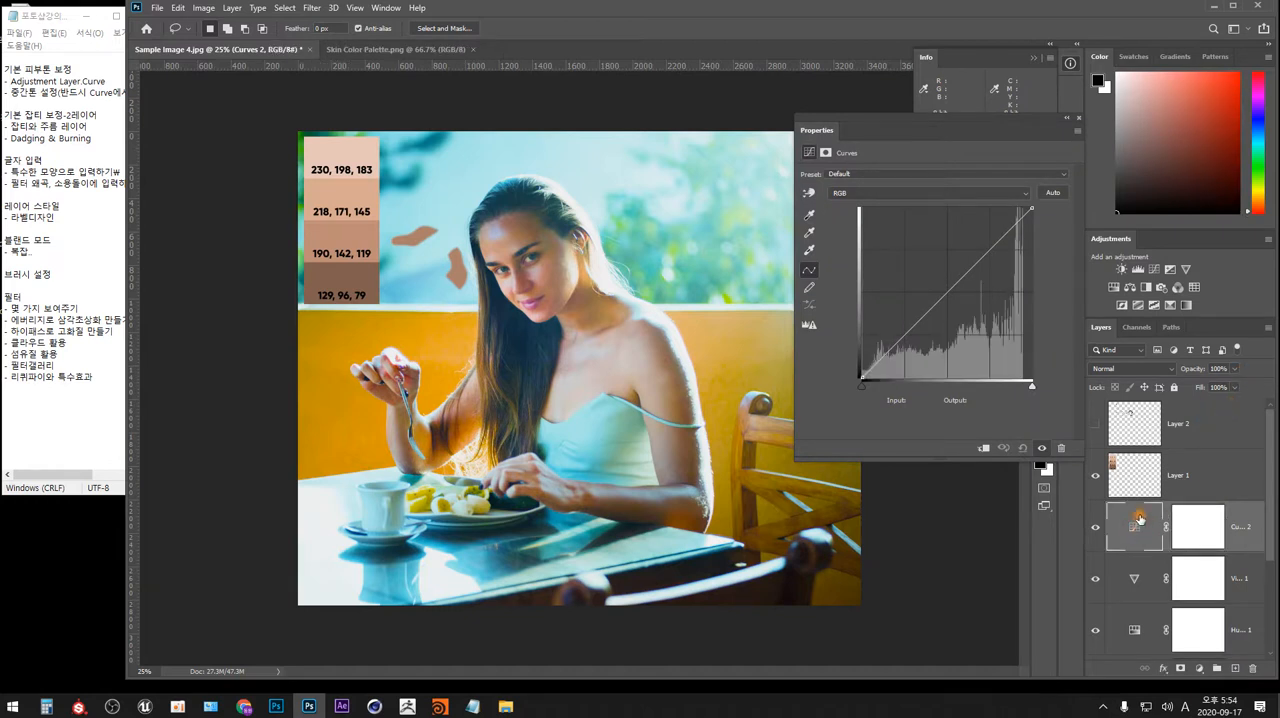
Sample the woman's facial skin with the on-image adjustment tool and raise the RGB curve at input 164 to output 176.
{"action": "left_click", "coordinate": [810, 196]}
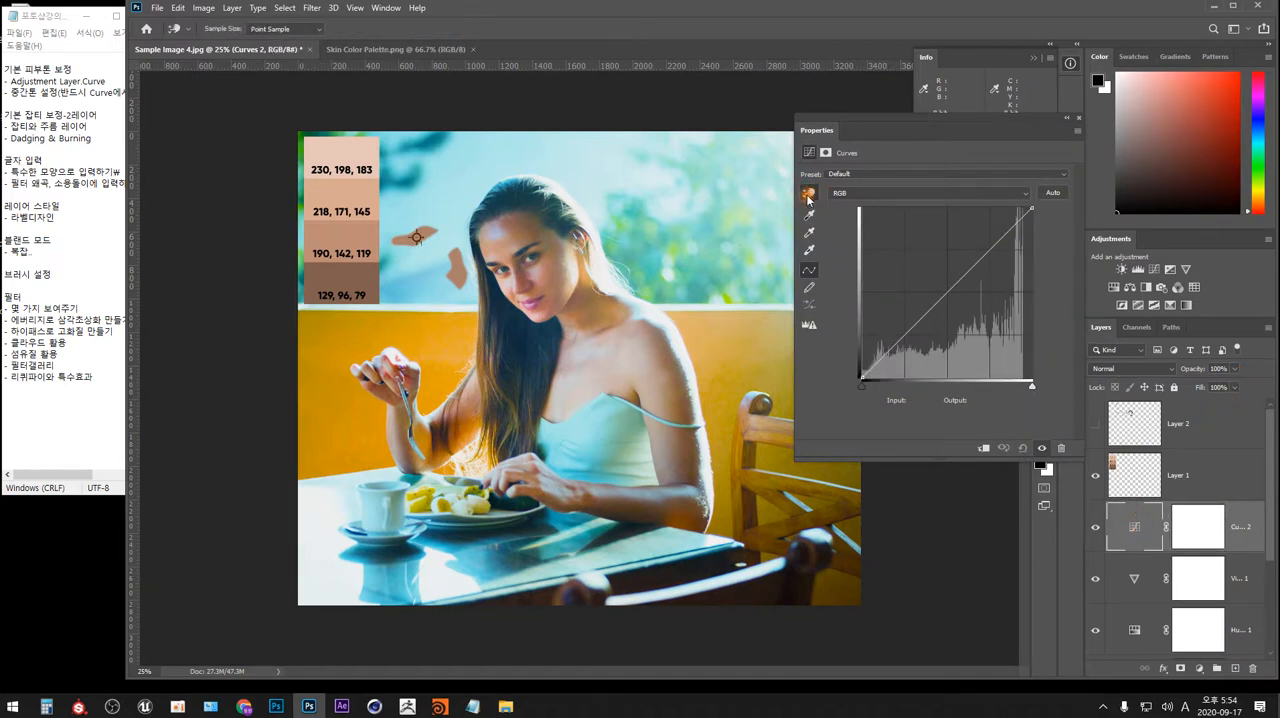
{"action": "left_click", "coordinate": [505, 245]}
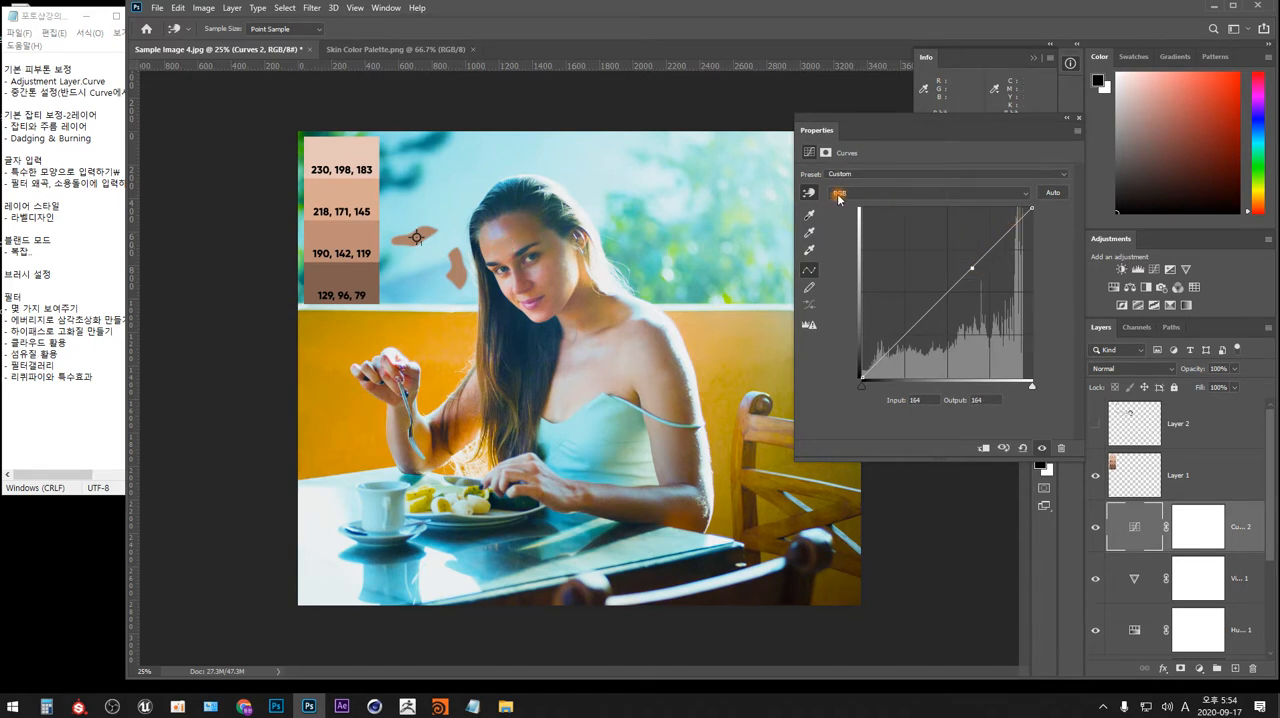
{"action": "left_click_drag", "start_coordinate": [973, 268], "coordinate": [972, 261]}
Compare the photo with and without the second Curves adjustment by toggling its visibility.
{"action": "left_click", "coordinate": [1042, 449]}
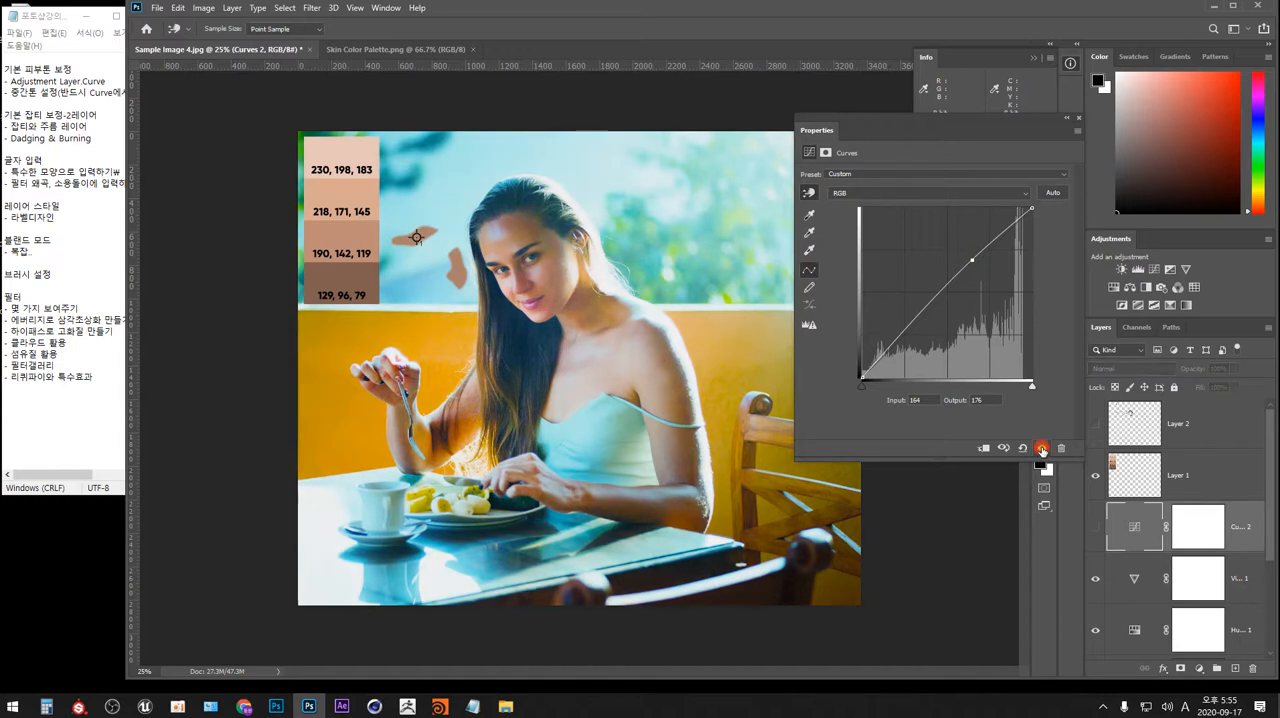
{"action": "left_click", "coordinate": [1042, 449]}
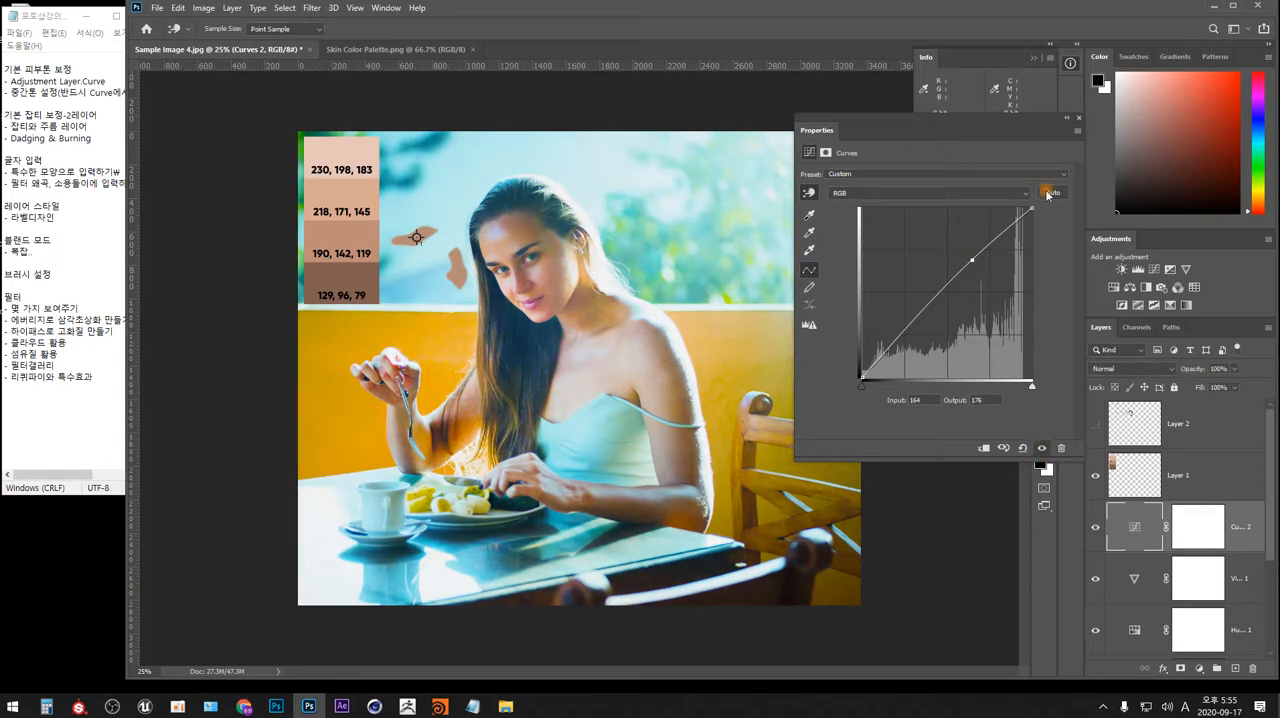
{"action": "left_click", "coordinate": [1078, 118]}
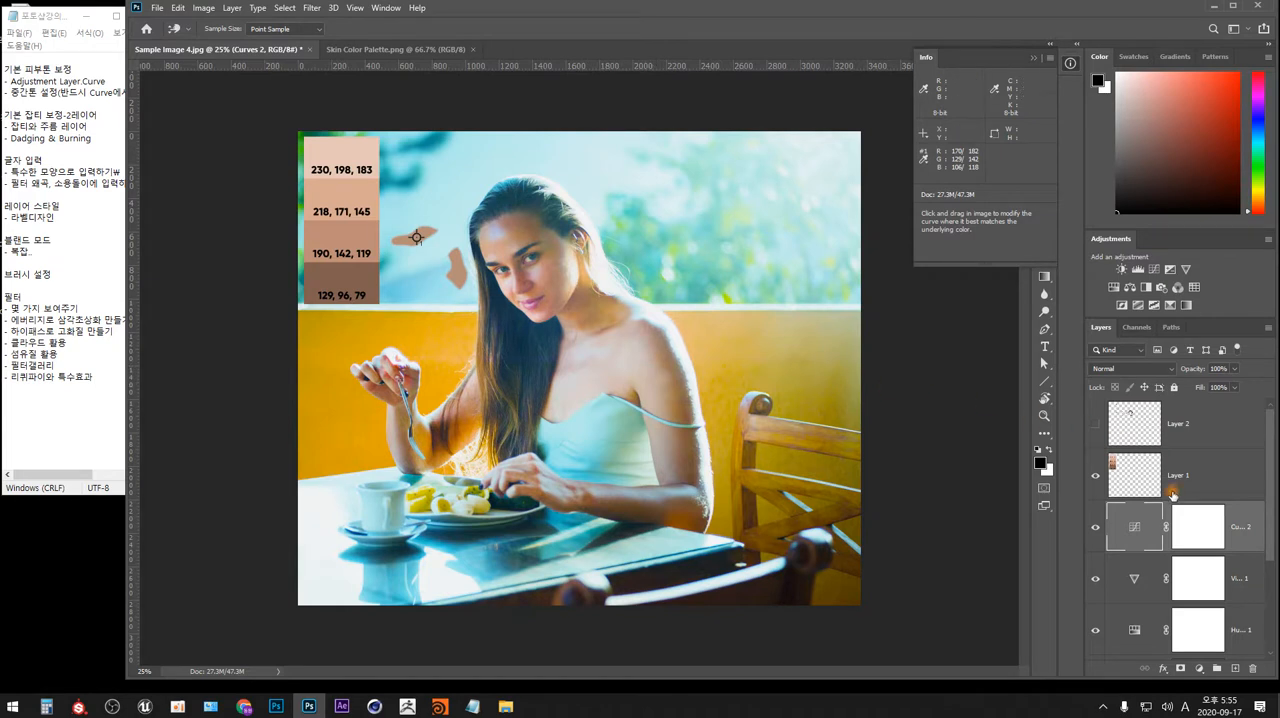
Invert the second Curves layer's mask to black and activate the Brush tool for painting on it.
{"action": "left_click", "coordinate": [1199, 529]}
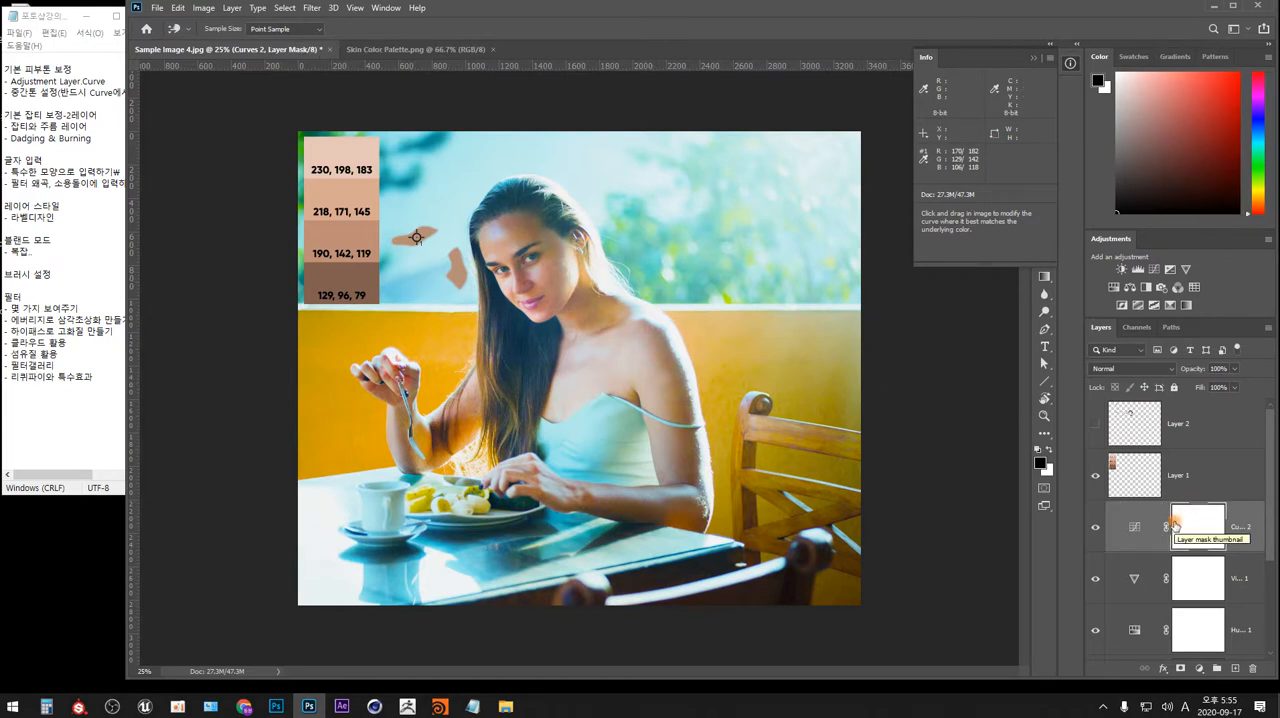
{"action": "key", "text": "ctrl+i"}
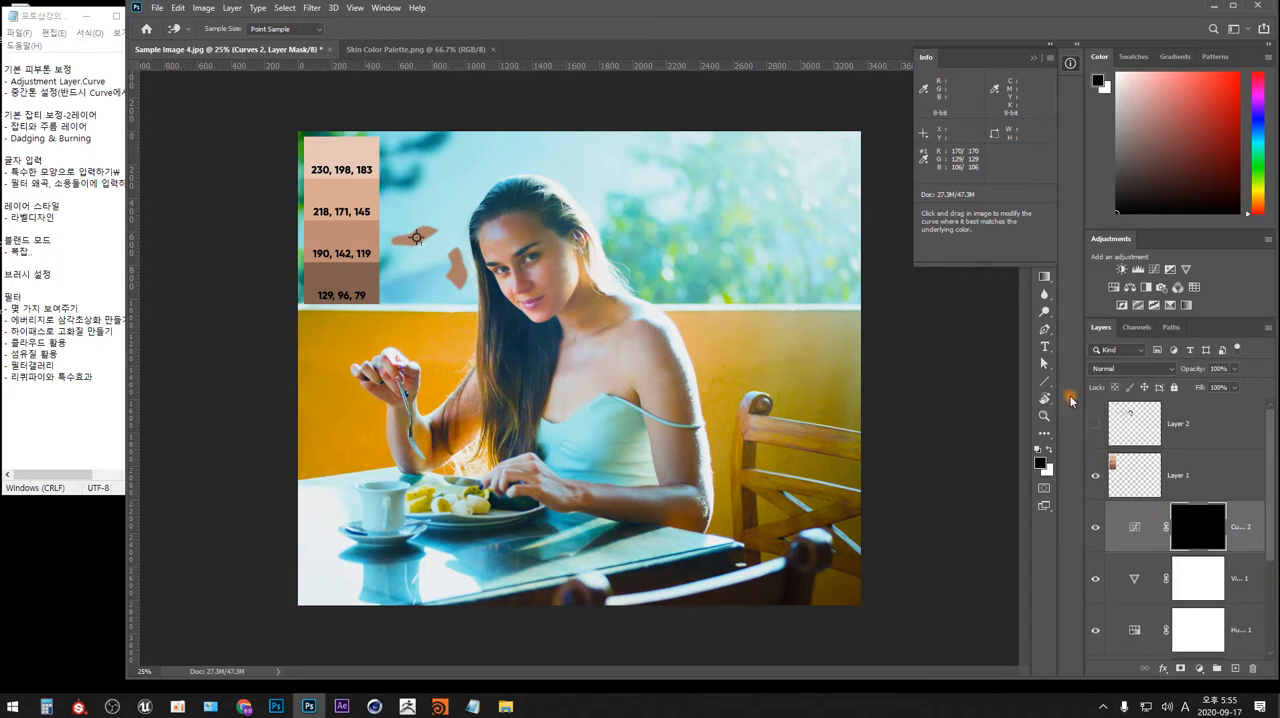
{"action": "key", "text": "b"}
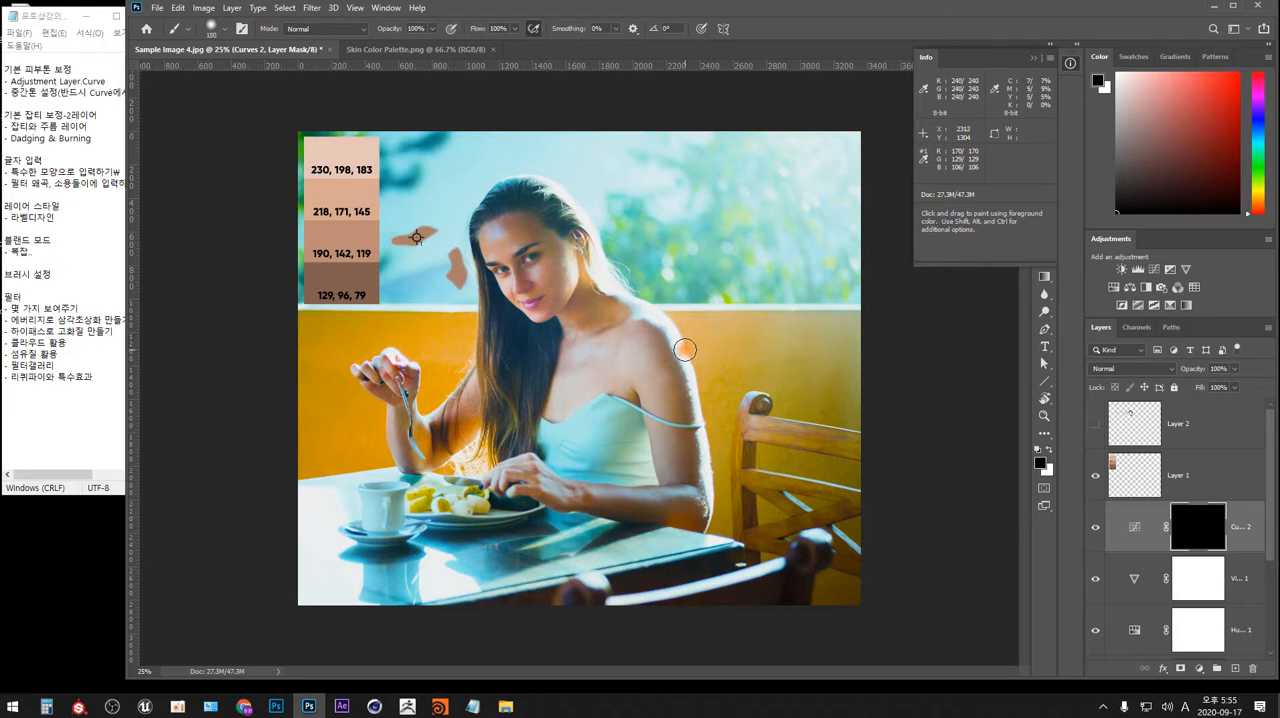
Try the 150 px brush at 0% and at 100% hardness.
{"action": "left_click", "coordinate": [213, 28]}
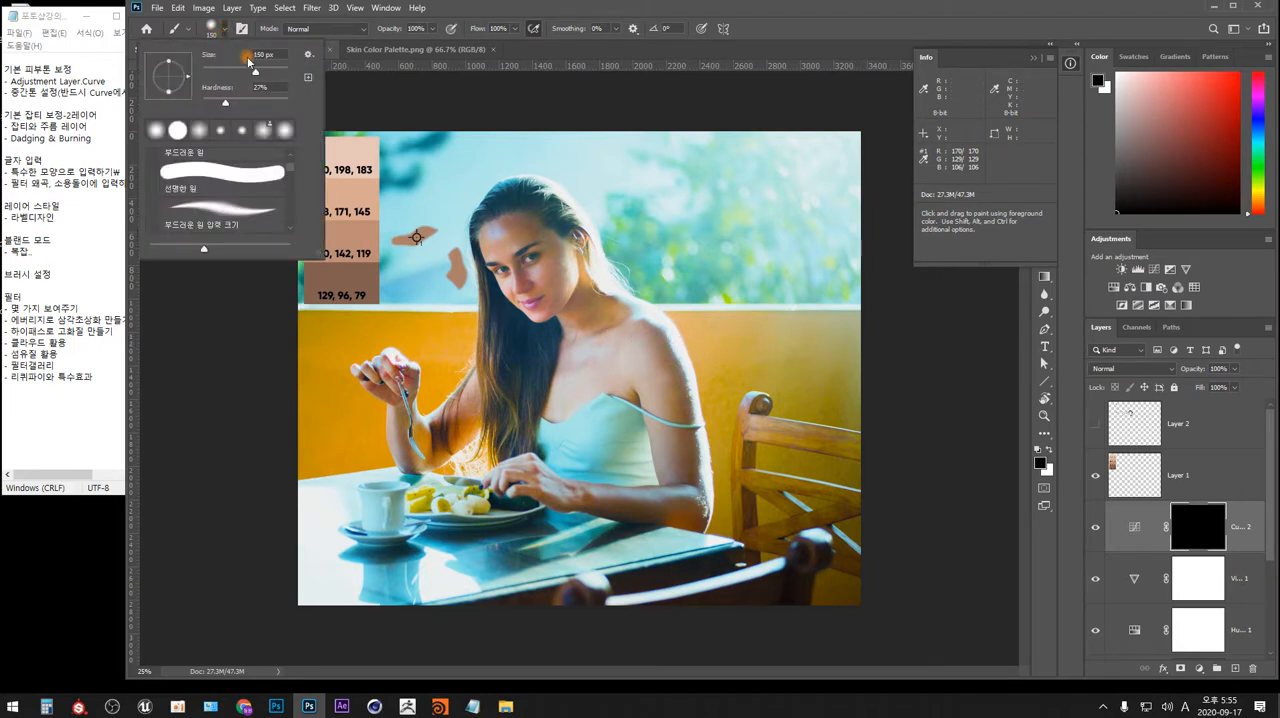
{"action": "left_click_drag", "start_coordinate": [221, 103], "coordinate": [200, 101]}
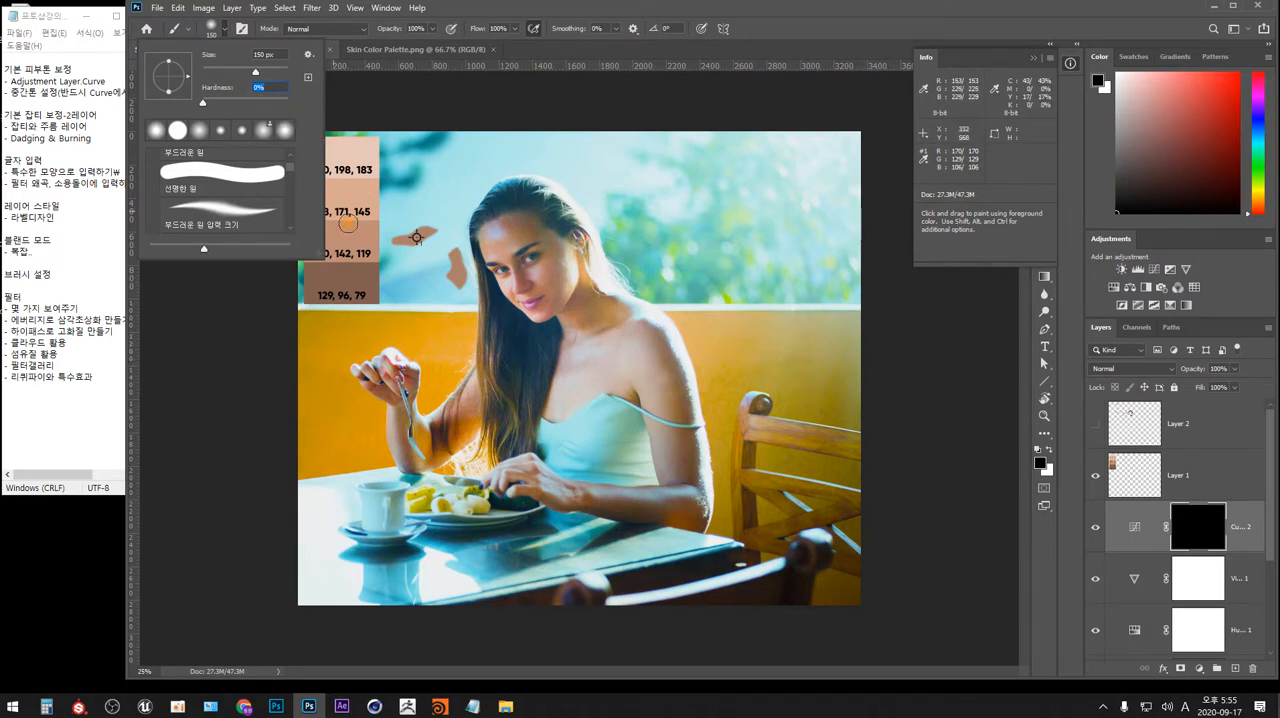
{"action": "left_click_drag", "start_coordinate": [203, 102], "coordinate": [321, 122]}
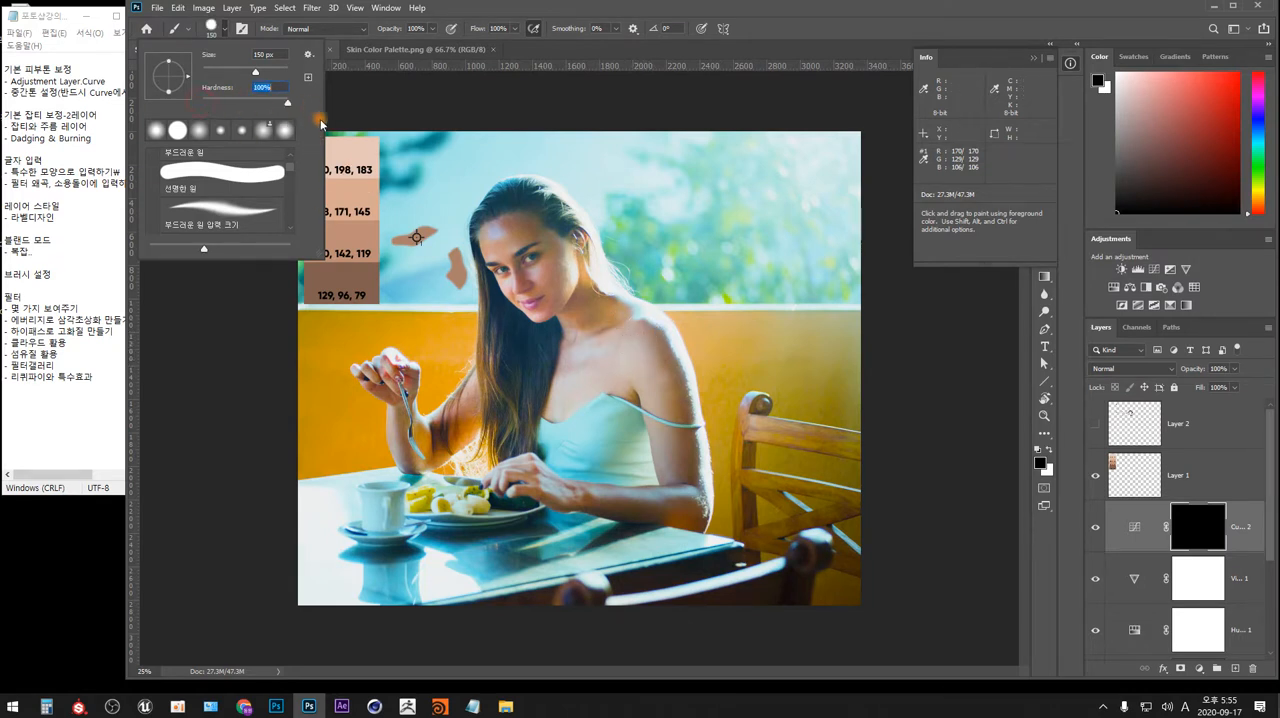
{"action": "left_click", "coordinate": [650, 355]}
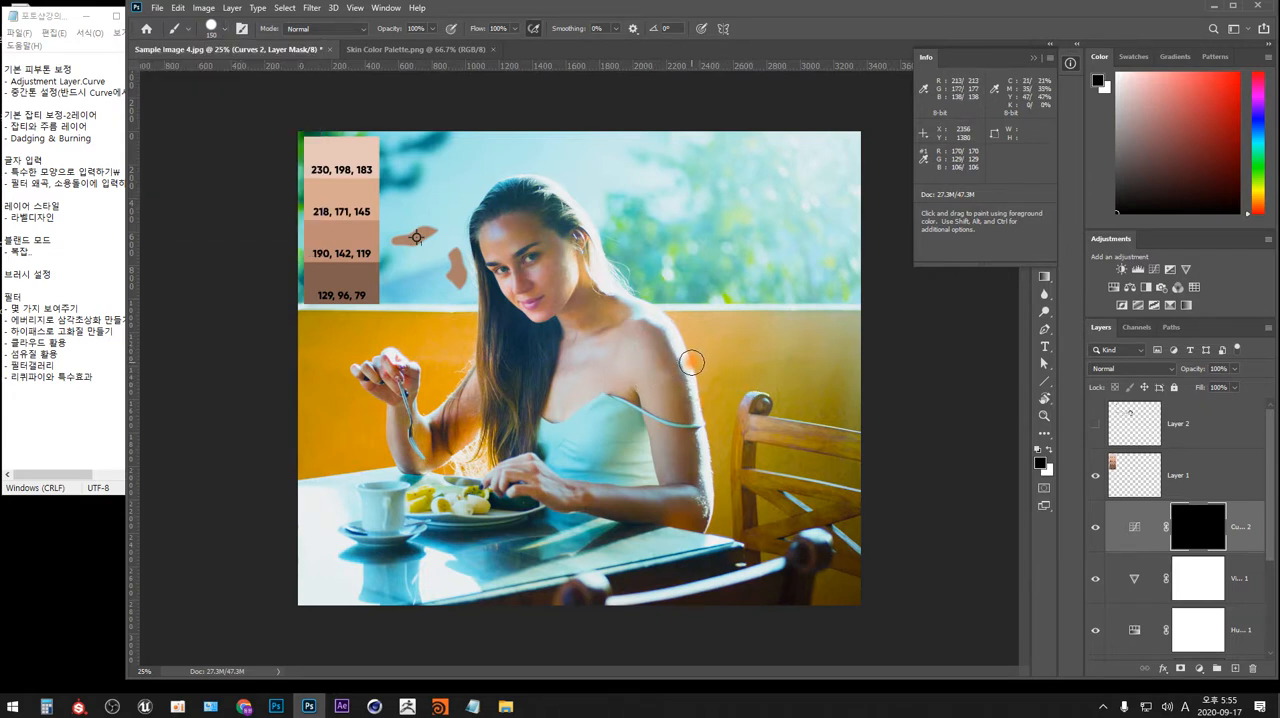
Switch the foreground colour to white, soften the brush to 0% hardness, and undo the test strokes made on the woman's shoulder.
{"action": "key", "text": "x"}
{"action": "left_click_drag", "start_coordinate": [714, 350], "coordinate": [660, 390]}
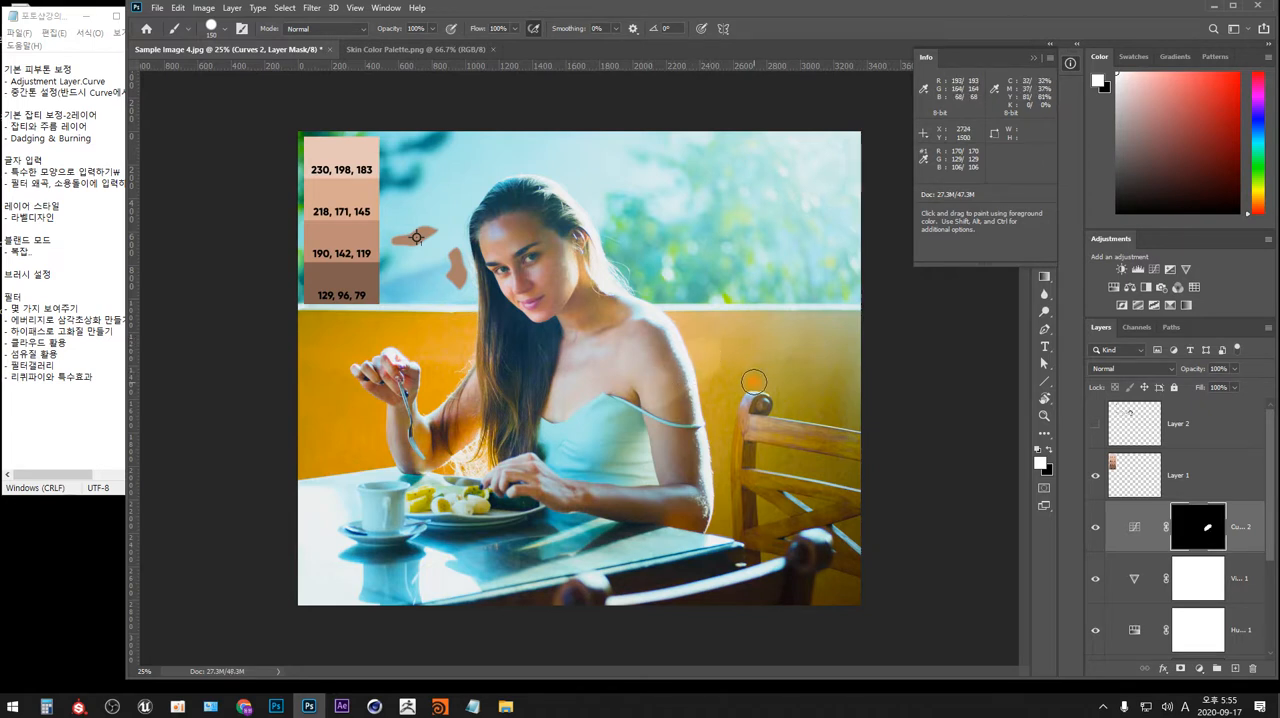
{"action": "key", "text": "ctrl+z"}
{"action": "left_click", "coordinate": [222, 30]}
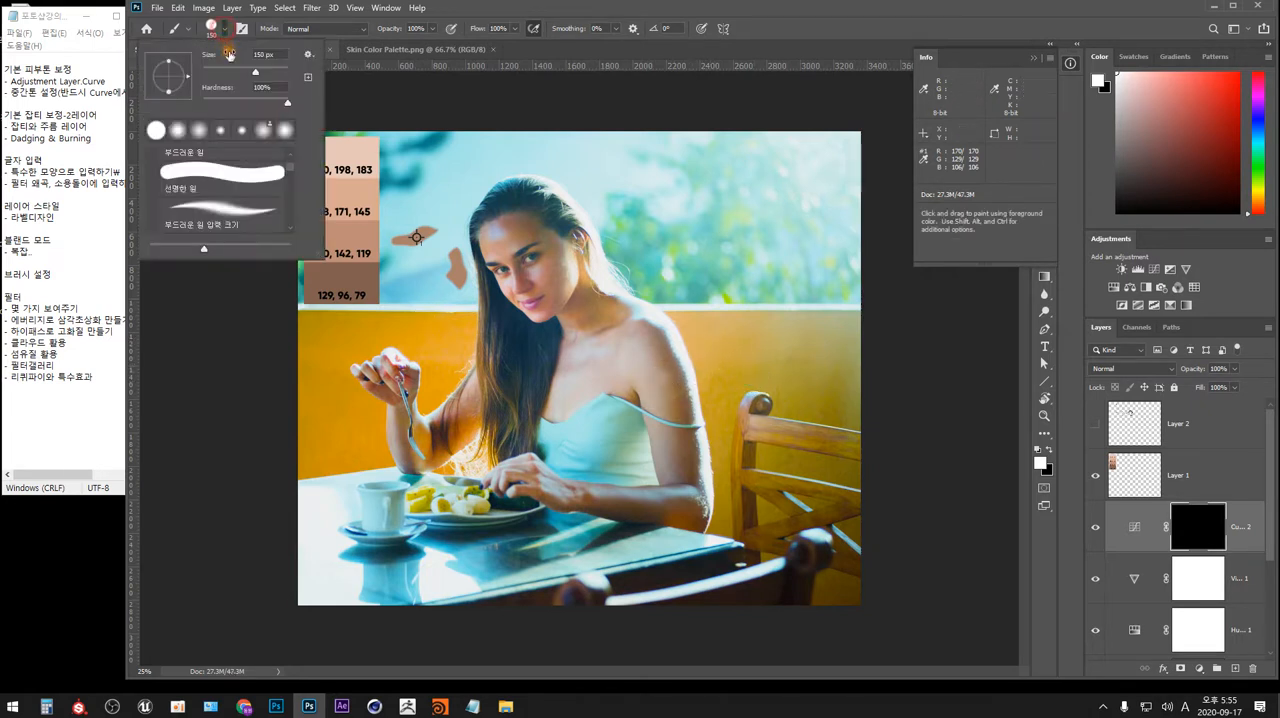
{"action": "left_click_drag", "start_coordinate": [259, 104], "coordinate": [184, 95]}
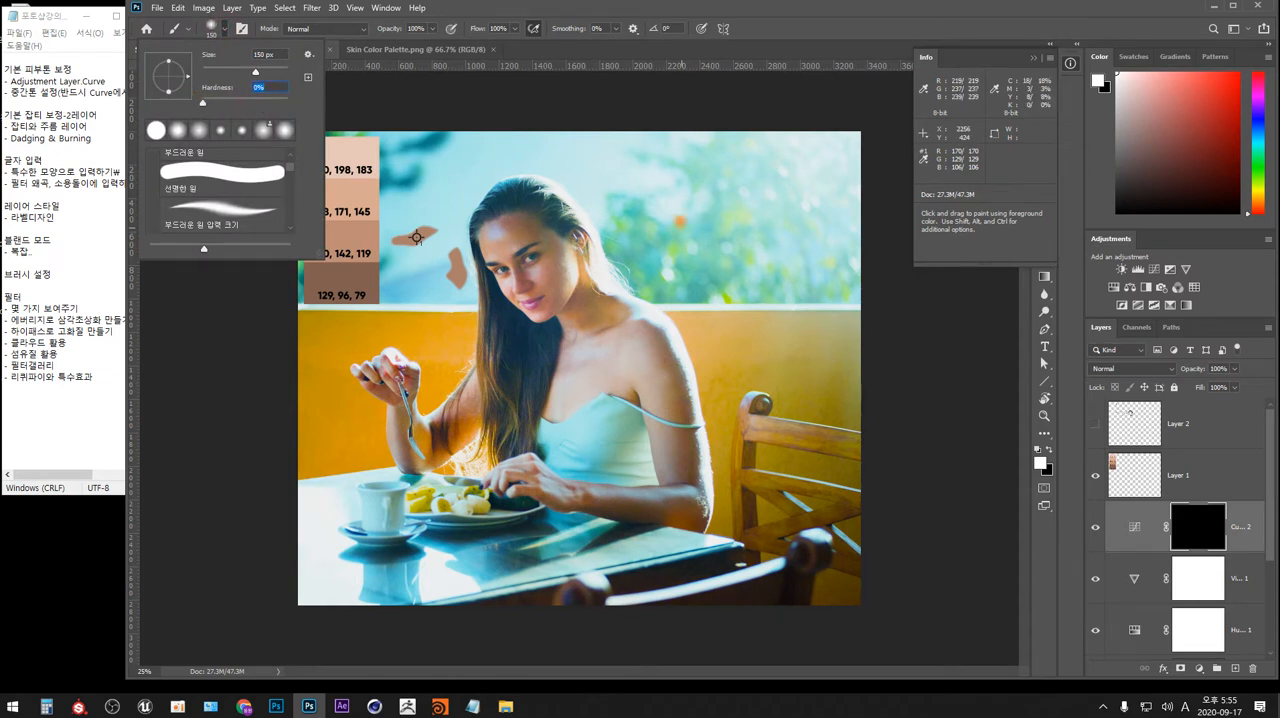
{"action": "mouse_move", "coordinate": [663, 374]}
{"action": "left_mouse_down"}
{"action": "mouse_move", "coordinate": [672, 337]}
{"action": "mouse_move", "coordinate": [680, 351]}
{"action": "mouse_move", "coordinate": [653, 363]}
{"action": "left_mouse_up"}
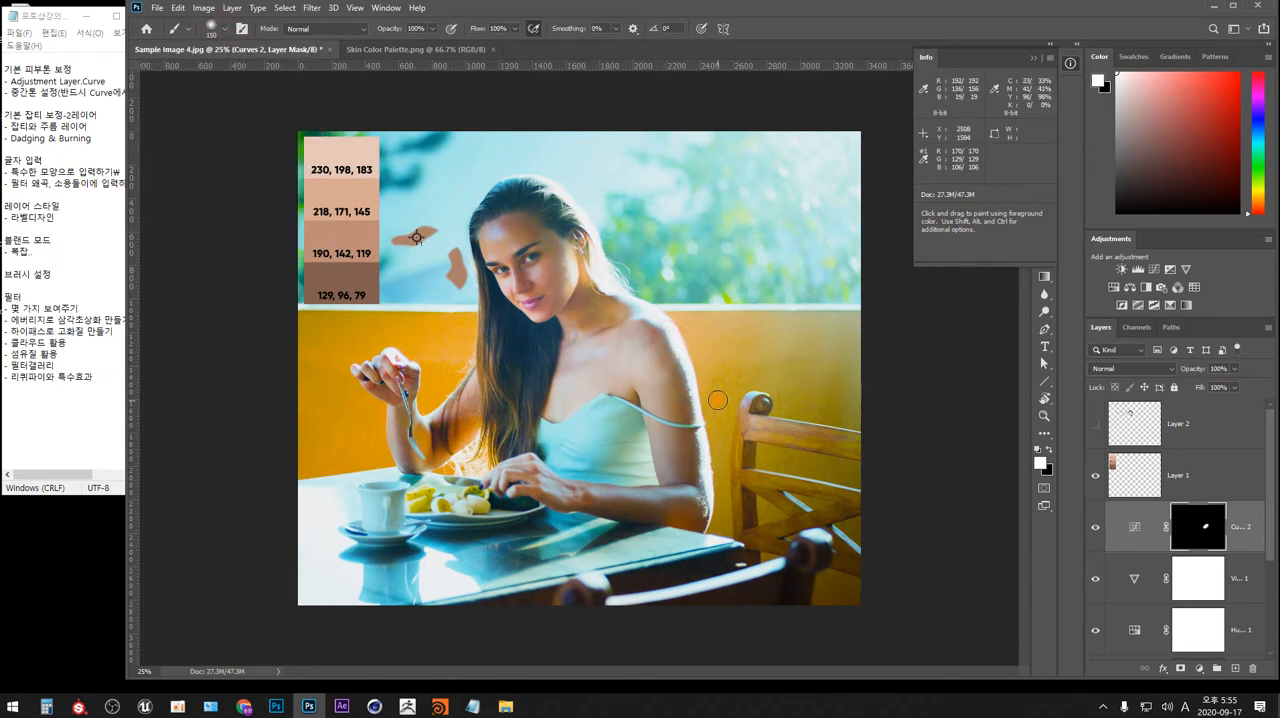
{"action": "key", "text": "ctrl+z"}
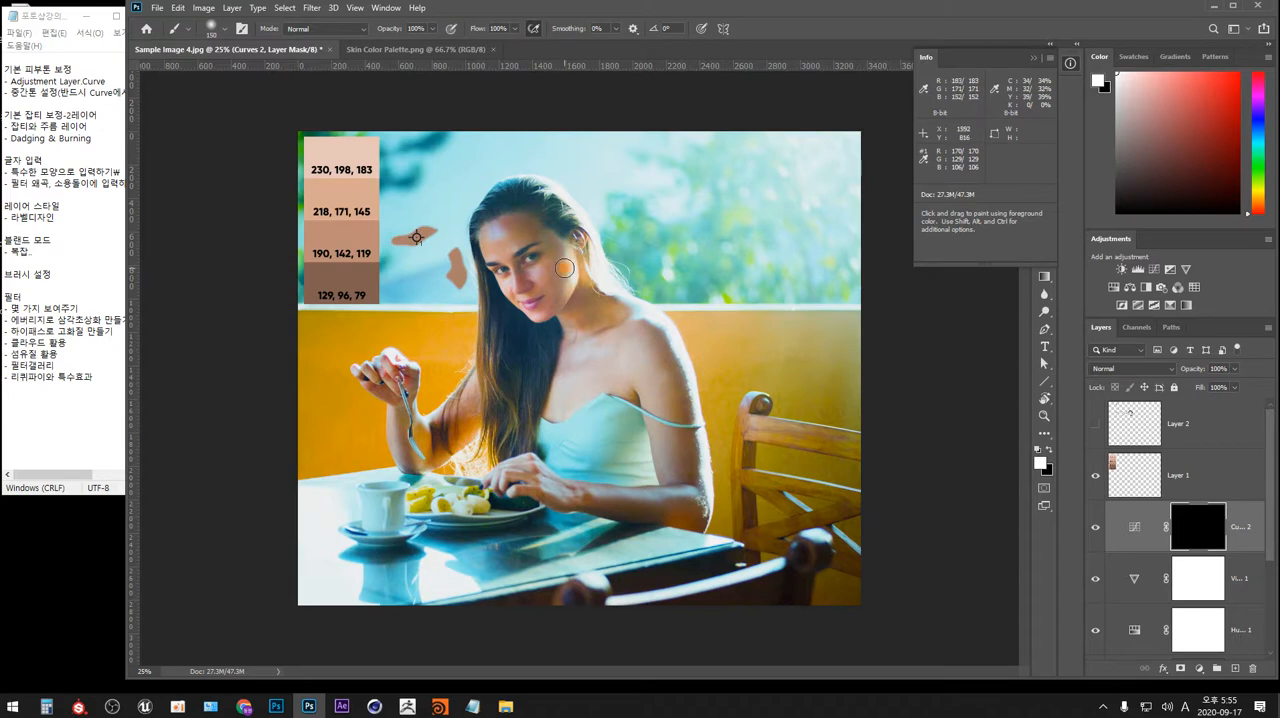
Paint the woman's face in white on the second Curves layer's mask with the soft 150 px brush.
{"action": "key", "text": "ctrl+plus"}
{"action": "key", "text": "ctrl+plus"}
{"action": "left_click_drag", "start_coordinate": [557, 285], "coordinate": [562, 393]}
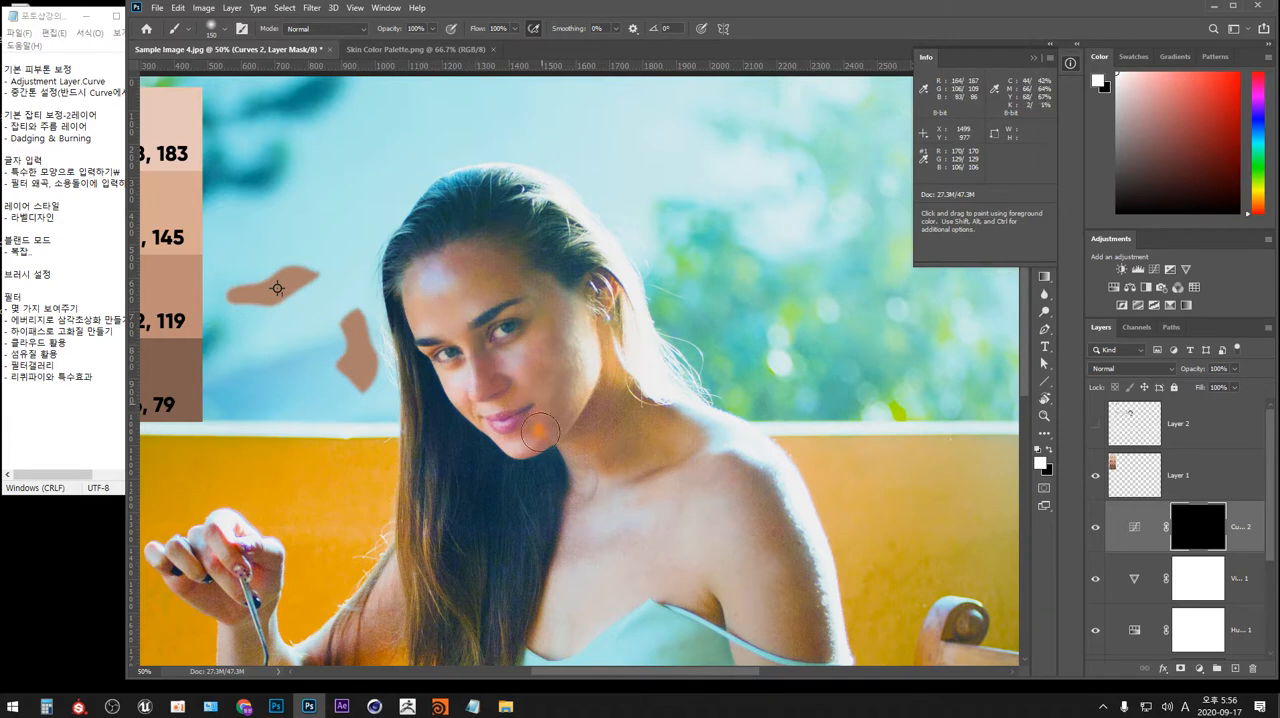
{"action": "left_click", "coordinate": [565, 385]}
{"action": "key", "text": "ctrl+minus"}
{"action": "key", "text": "ctrl+minus"}
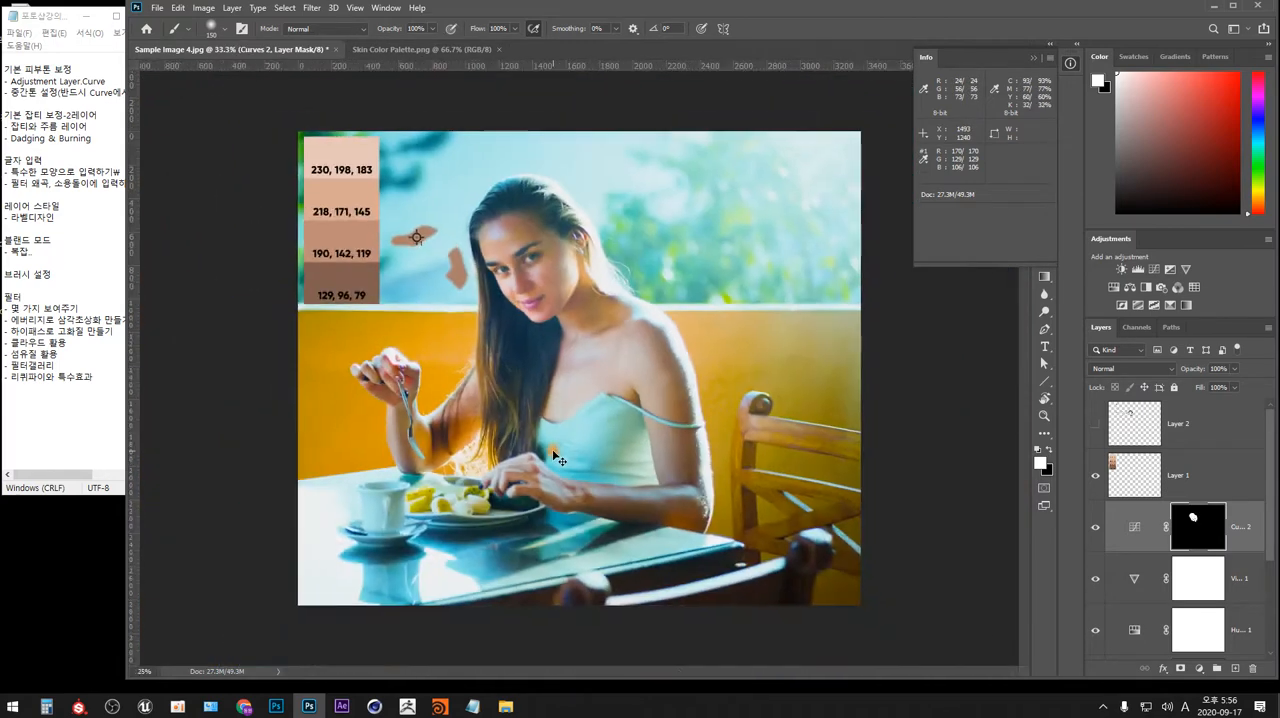
Compare the woman's face with and without the masked second Curves layer by toggling its visibility.
{"action": "left_click", "coordinate": [1095, 530]}
{"action": "left_click", "coordinate": [1095, 532]}
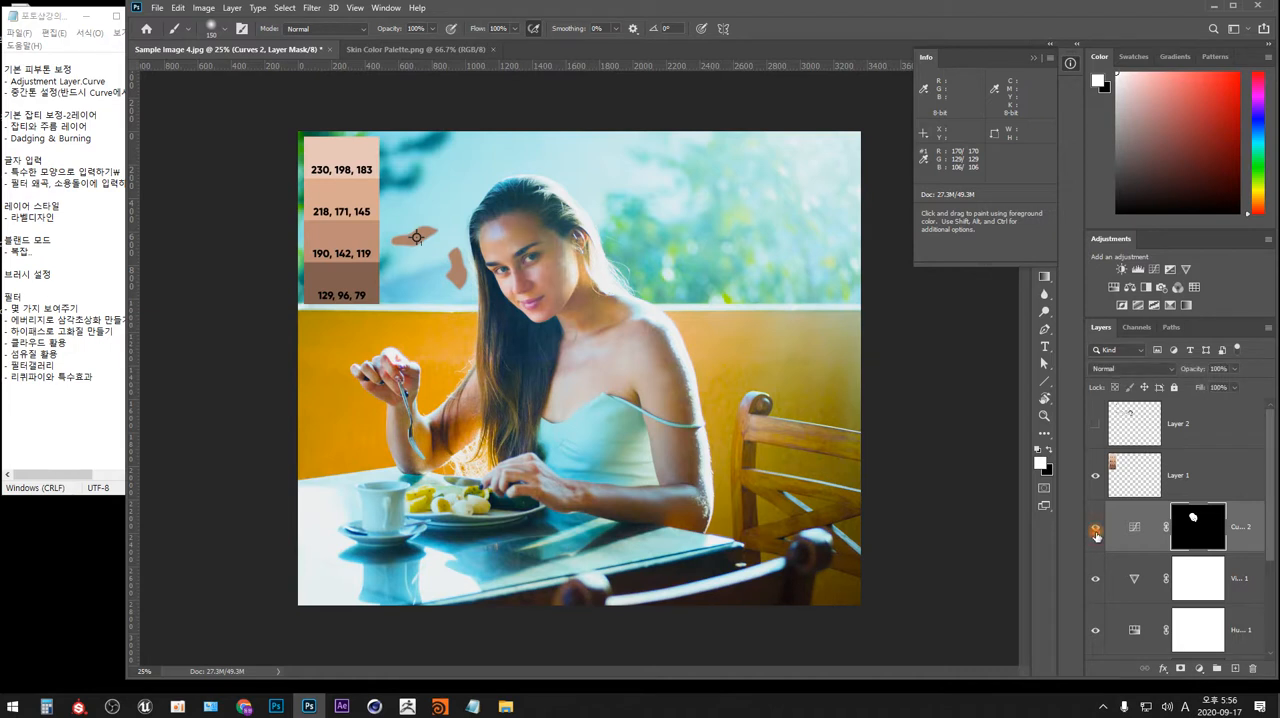
{"action": "left_click", "coordinate": [1095, 532]}
{"action": "left_click", "coordinate": [1095, 532]}
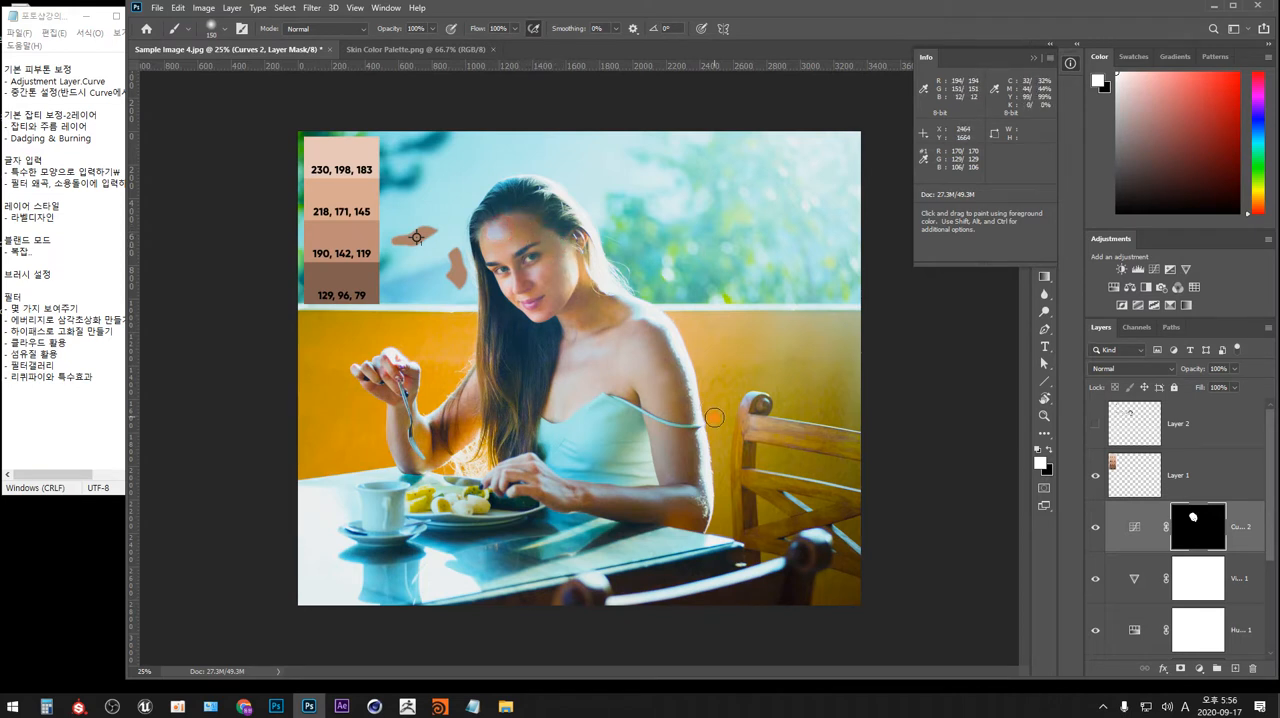
{"action": "left_click", "coordinate": [1095, 531]}
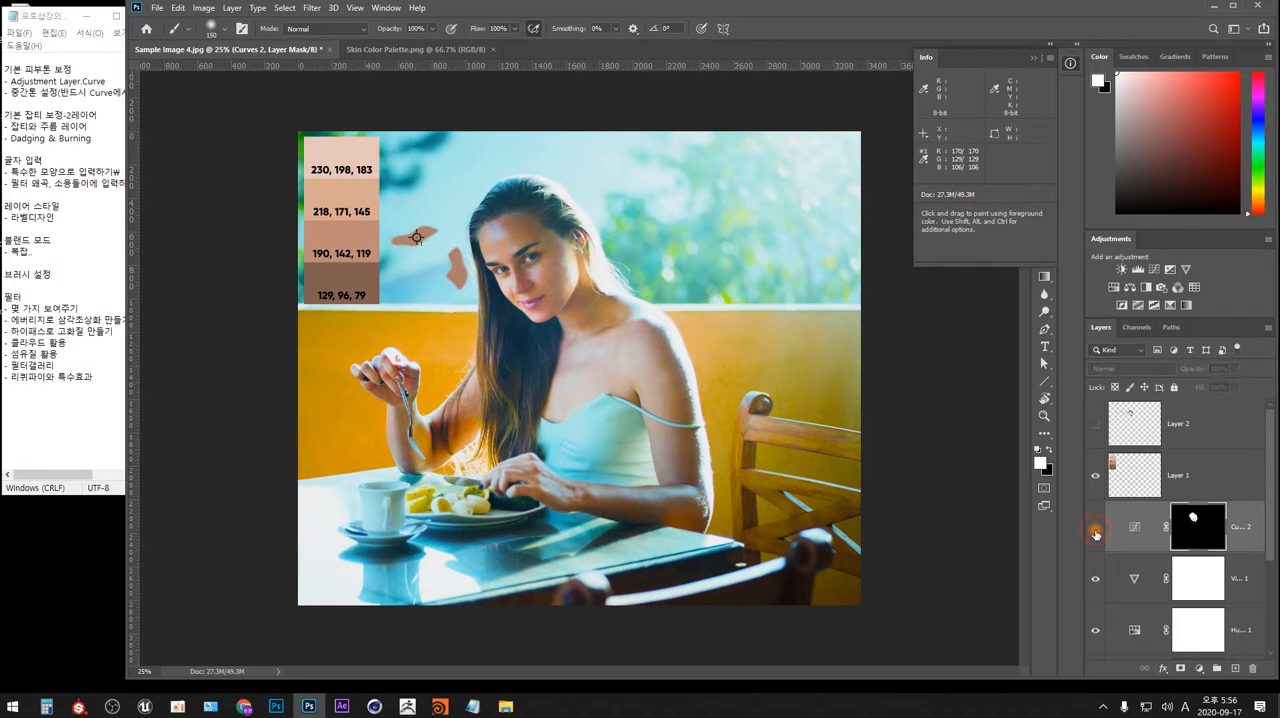
{"action": "left_click", "coordinate": [1095, 534]}
{"action": "left_click", "coordinate": [1095, 534]}
{"action": "left_click", "coordinate": [1095, 530]}
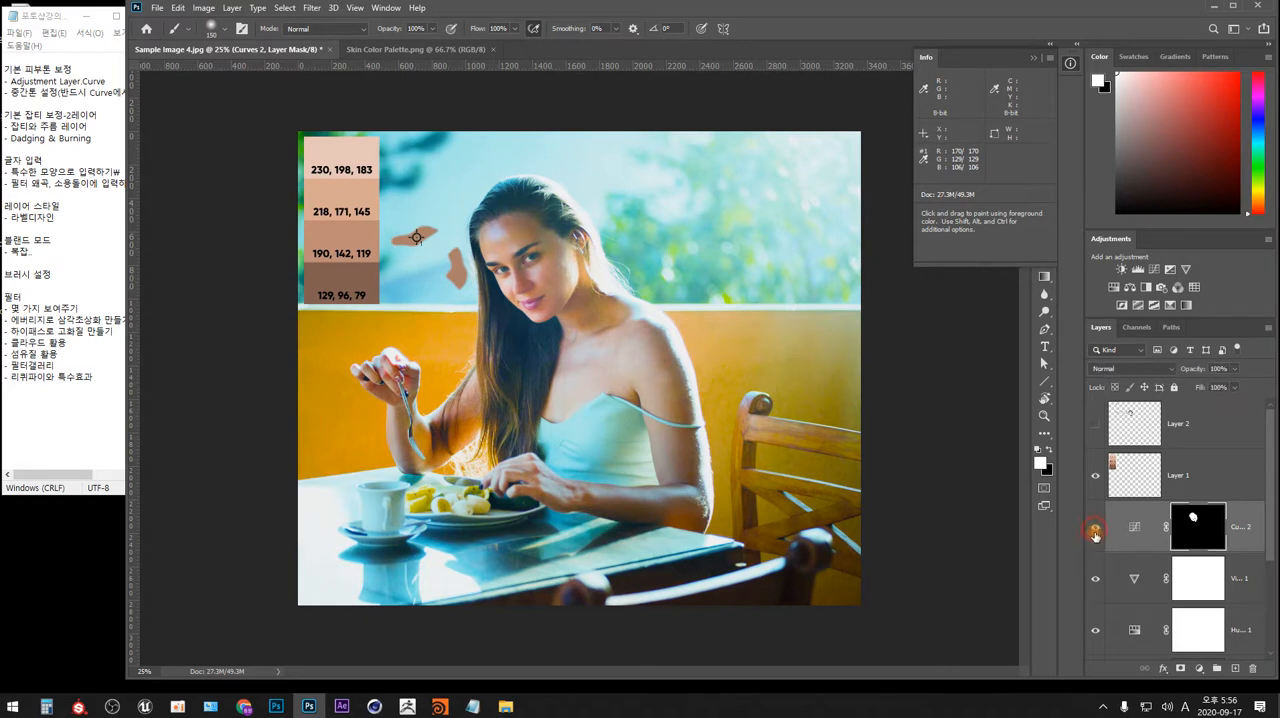
Reduce the second Curves layer's opacity to 59% and hide the palette on Layer 1 and the skin swatches on Layer 3.
{"action": "left_click", "coordinate": [1234, 369]}
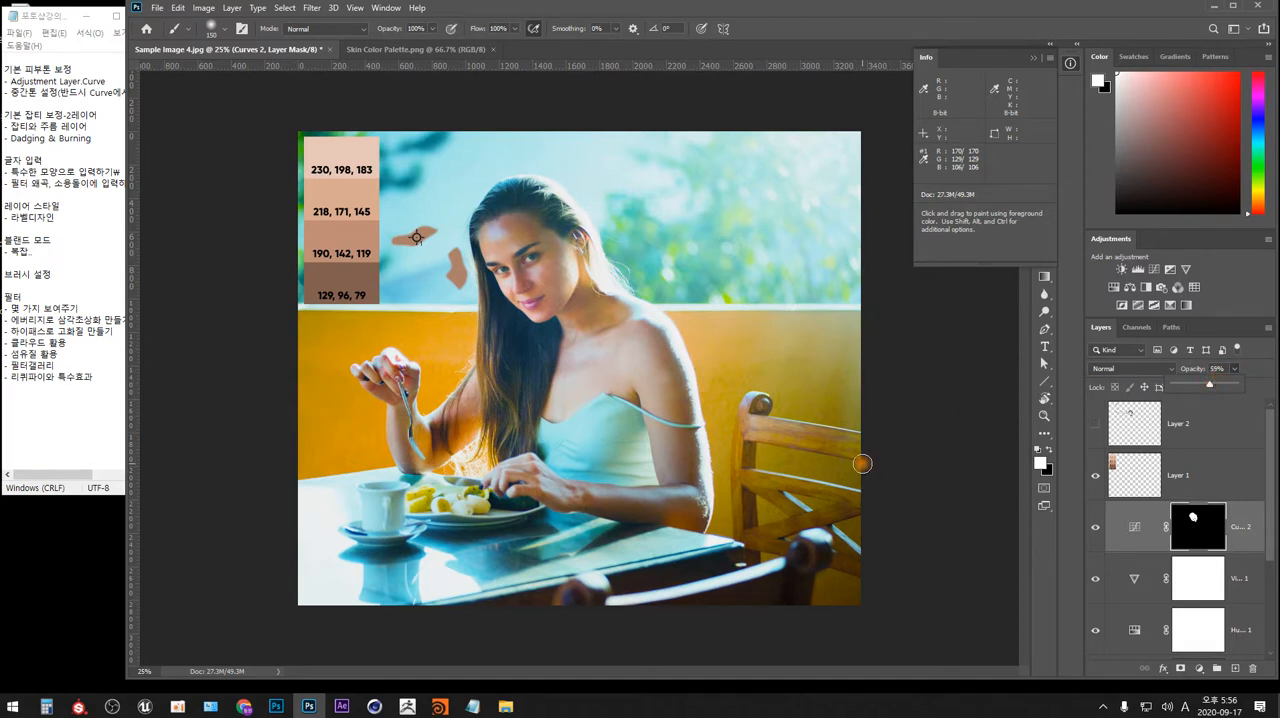
{"action": "left_click", "coordinate": [1095, 475]}
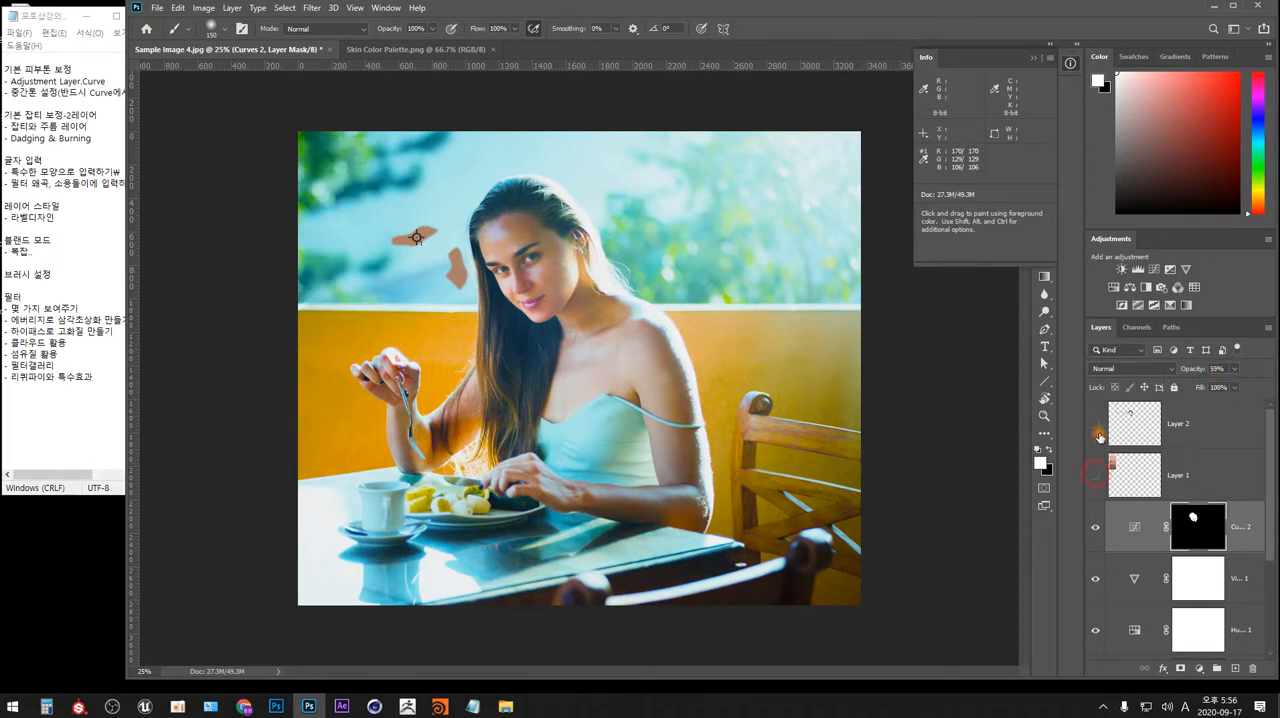
{"action": "scroll", "coordinate": [1270, 490], "scroll_direction": "down", "scroll_amount": 3}
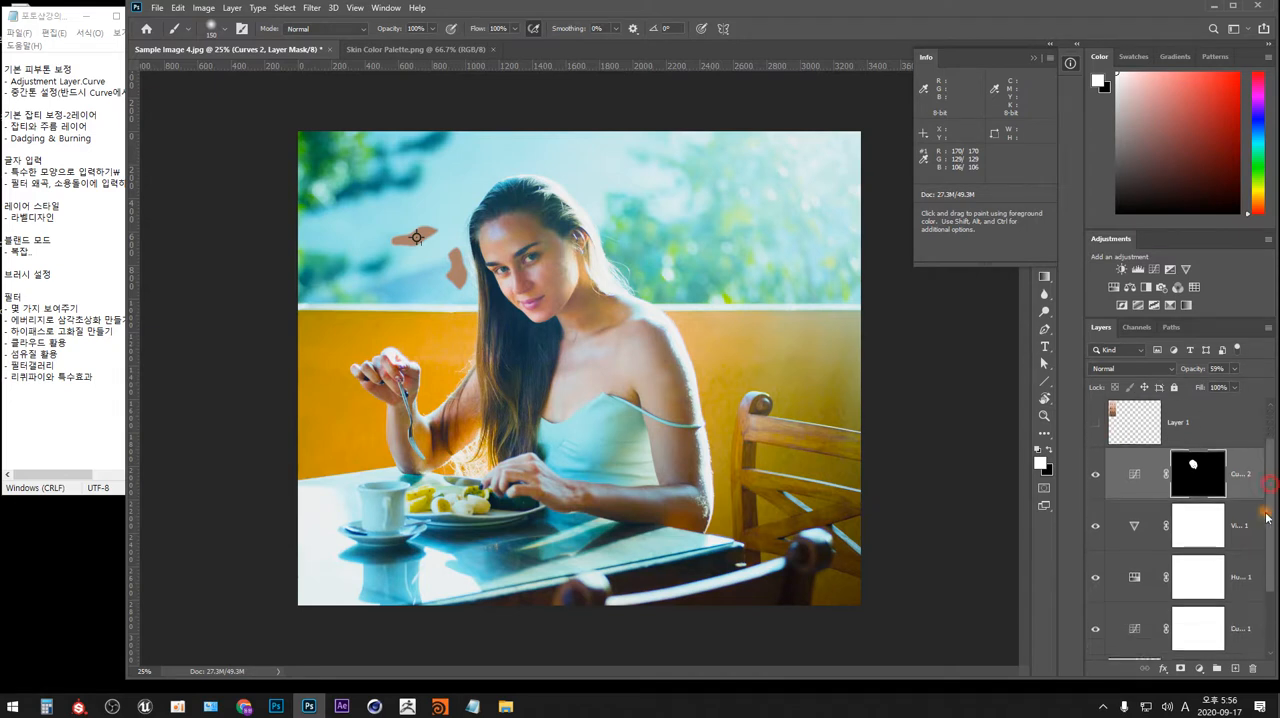
{"action": "left_click", "coordinate": [1097, 582]}
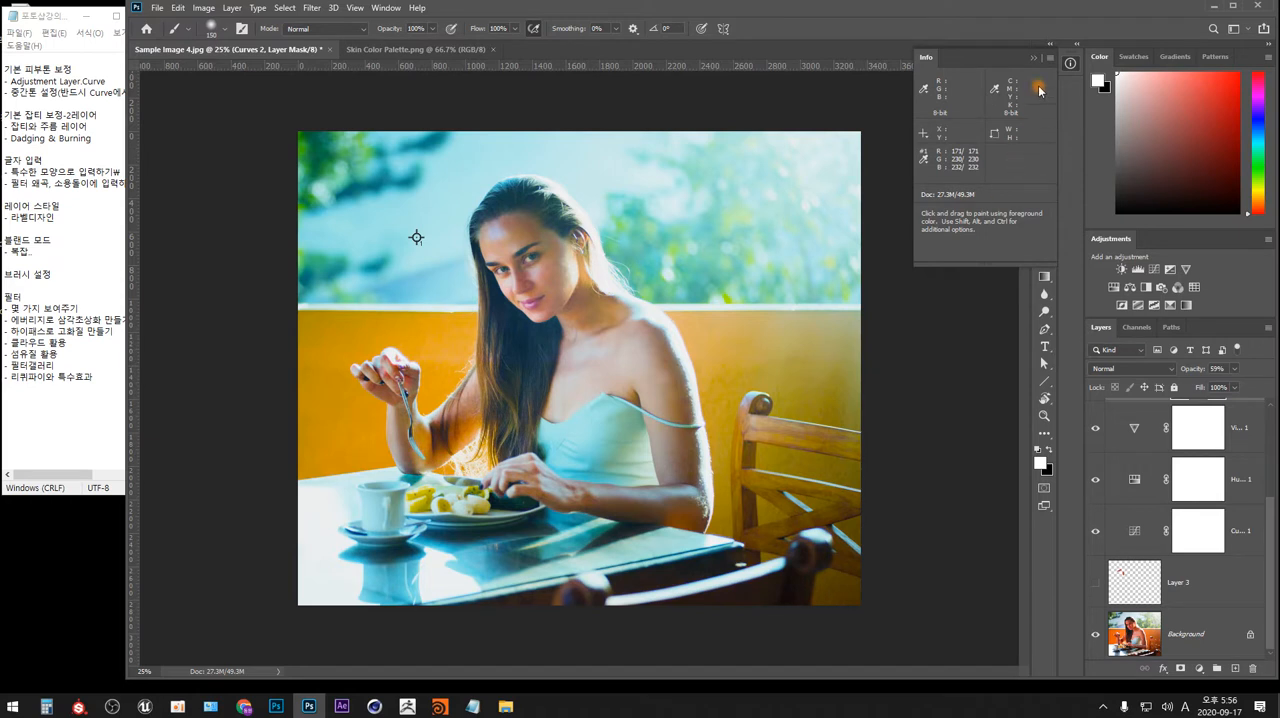
Collapse the Info panel and crop the photo to a full-height rectangle around the woman, about 2185 x 2832 pixels.
{"action": "left_click", "coordinate": [1035, 58]}
{"action": "left_click", "coordinate": [1044, 86]}
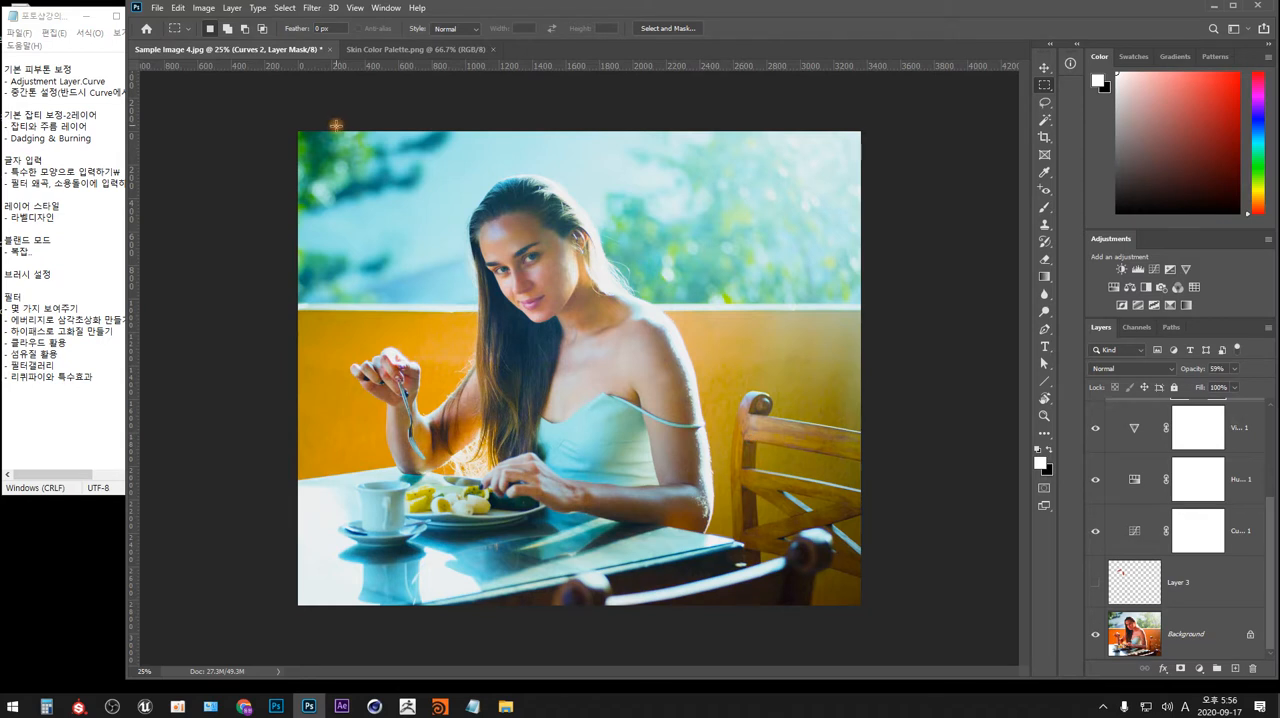
{"action": "left_click_drag", "start_coordinate": [336, 125], "coordinate": [695, 619]}
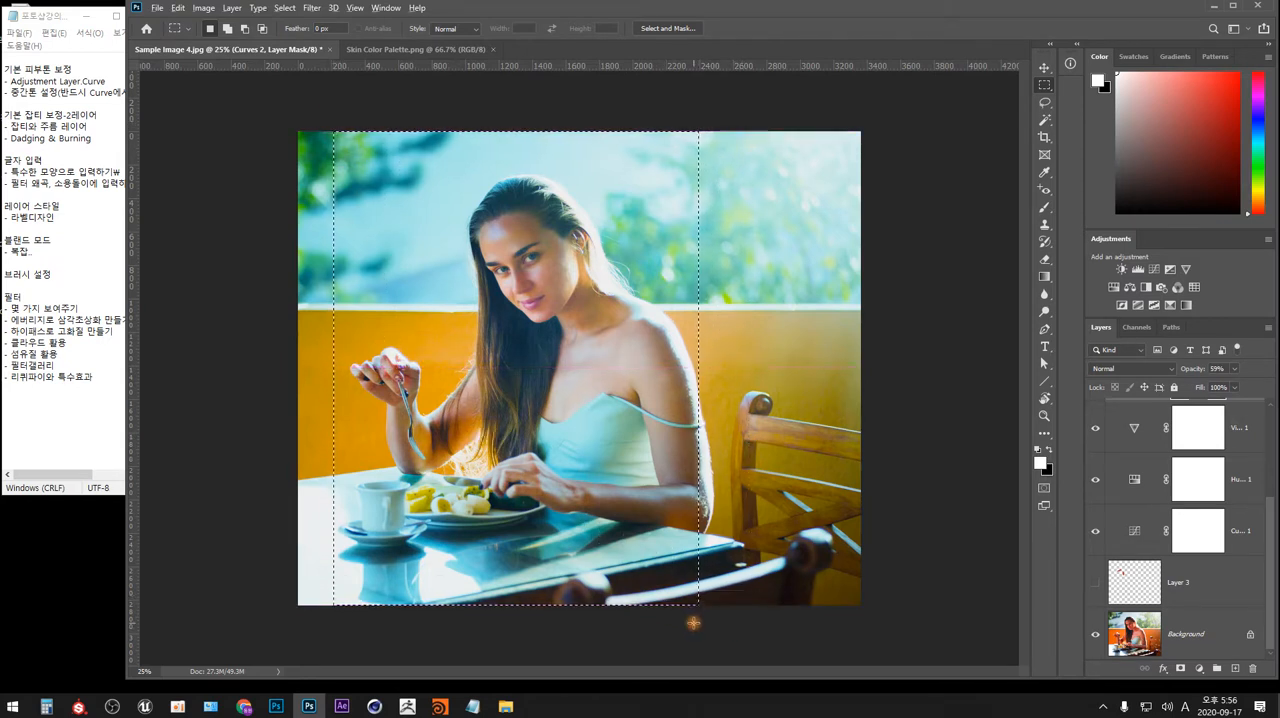
{"action": "key", "text": "p"}
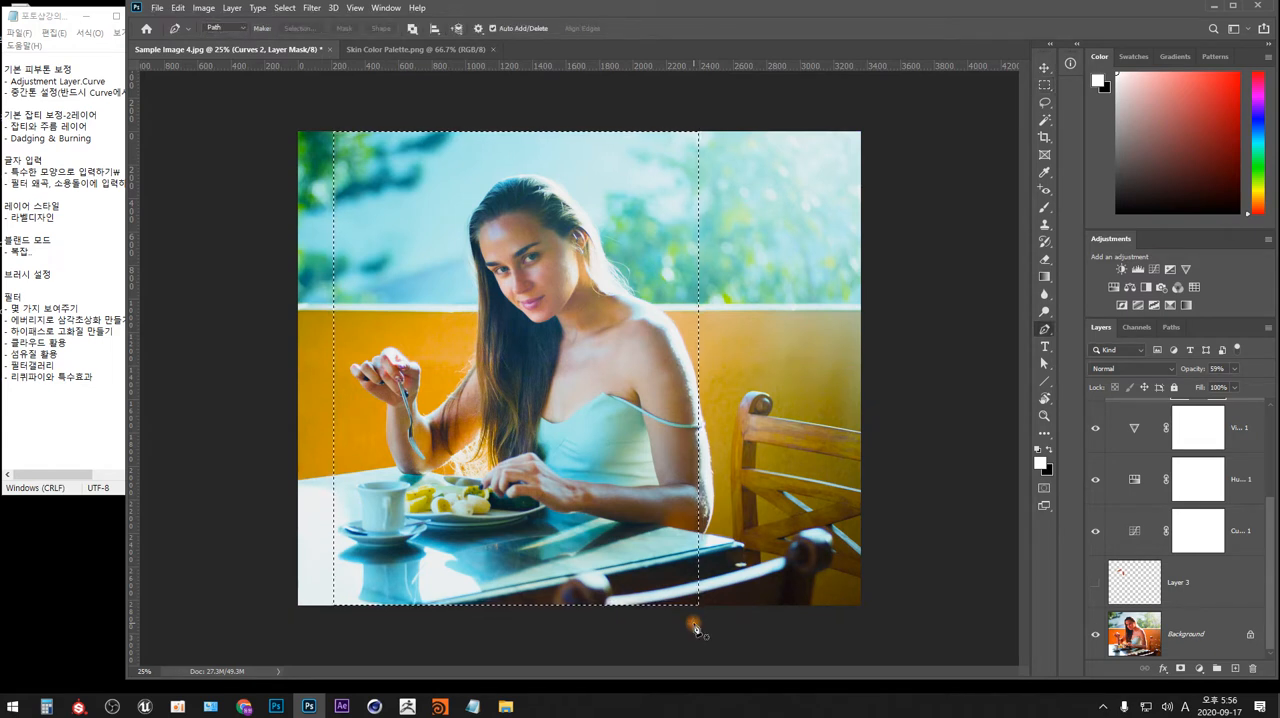
{"action": "key", "text": "alt+i"}
{"action": "key", "text": "p"}
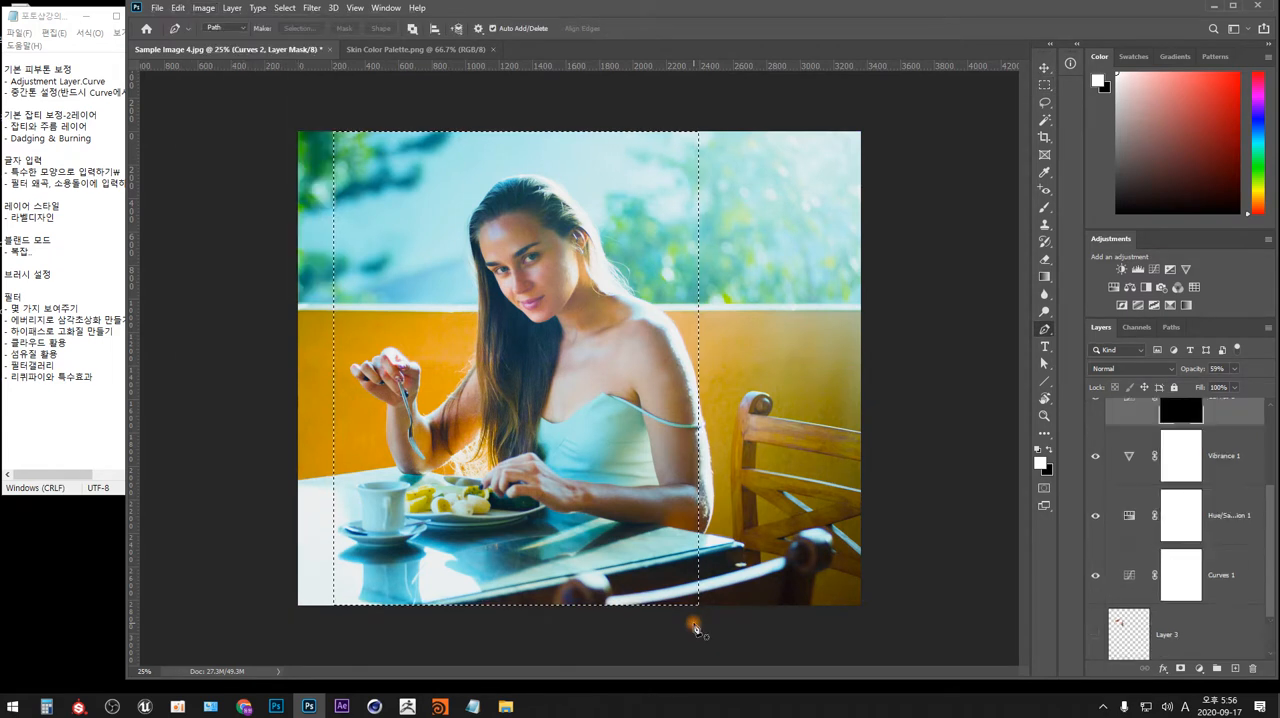
Extend the canvas to 200 percent of its width, anchored at the middle left so the new area falls on the right.
{"action": "key", "text": "alt+i"}
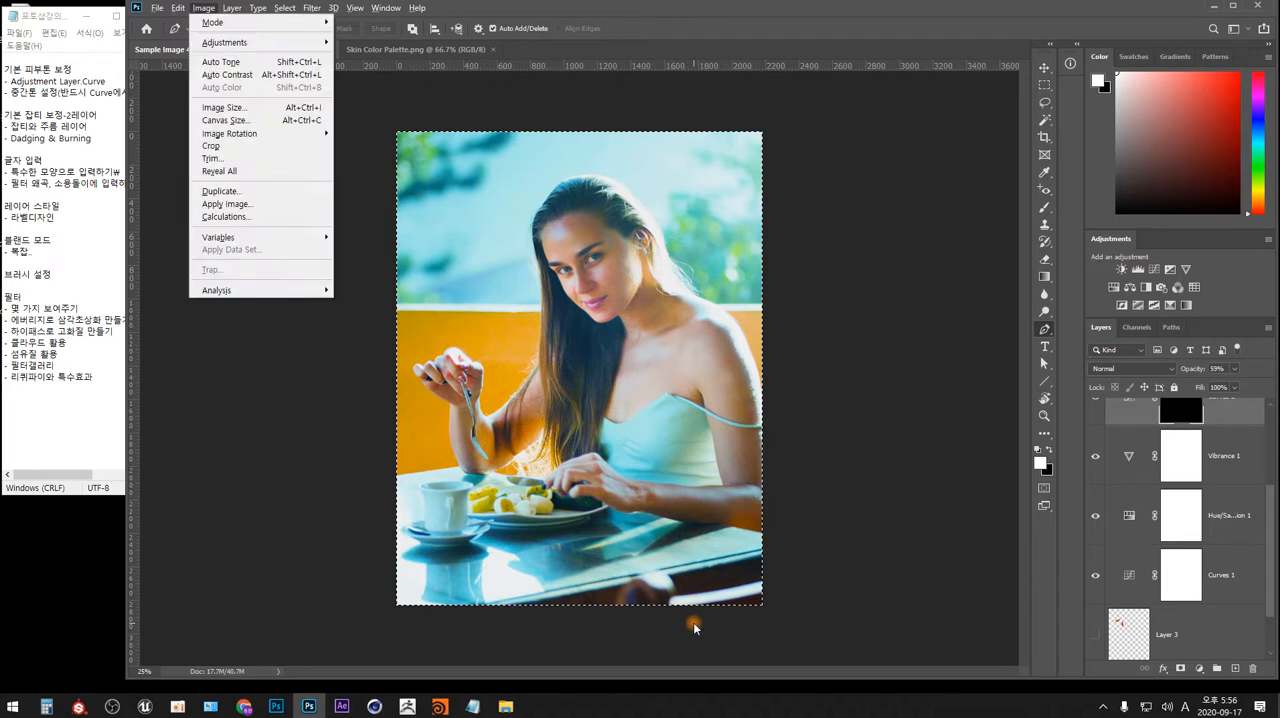
{"action": "key", "text": "s"}
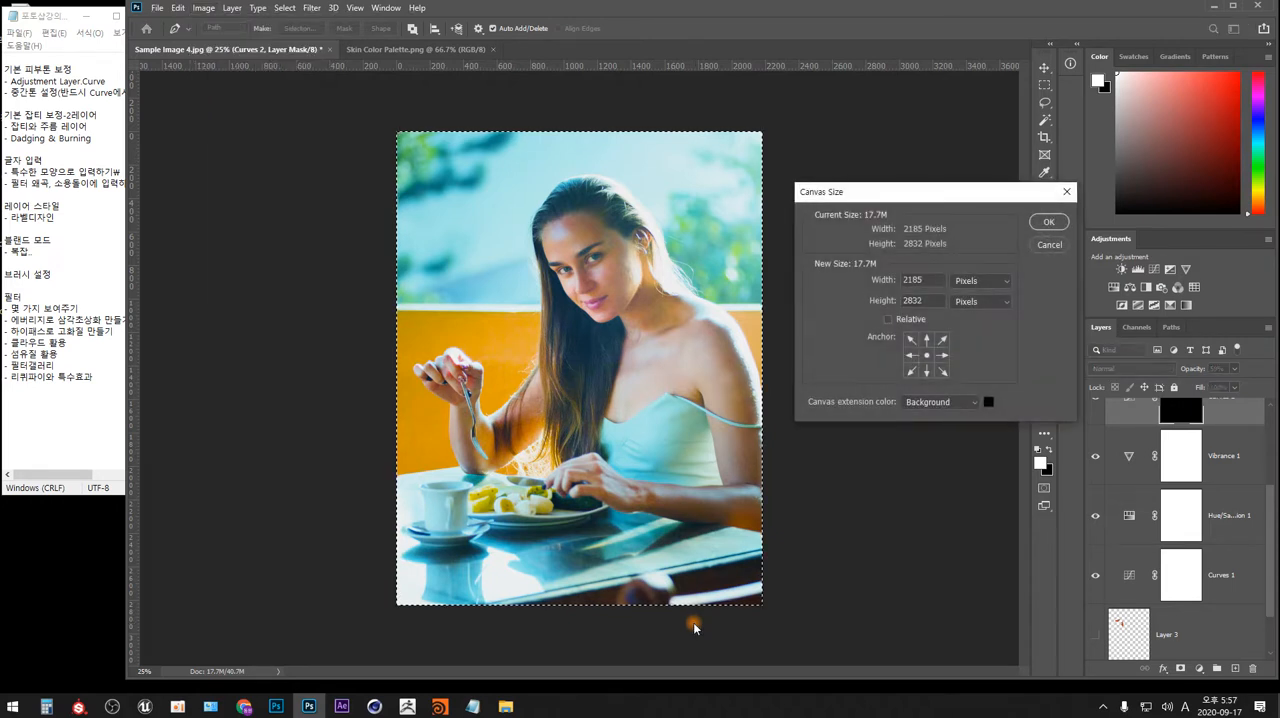
{"action": "left_click", "coordinate": [913, 356]}
{"action": "left_click", "coordinate": [978, 281]}
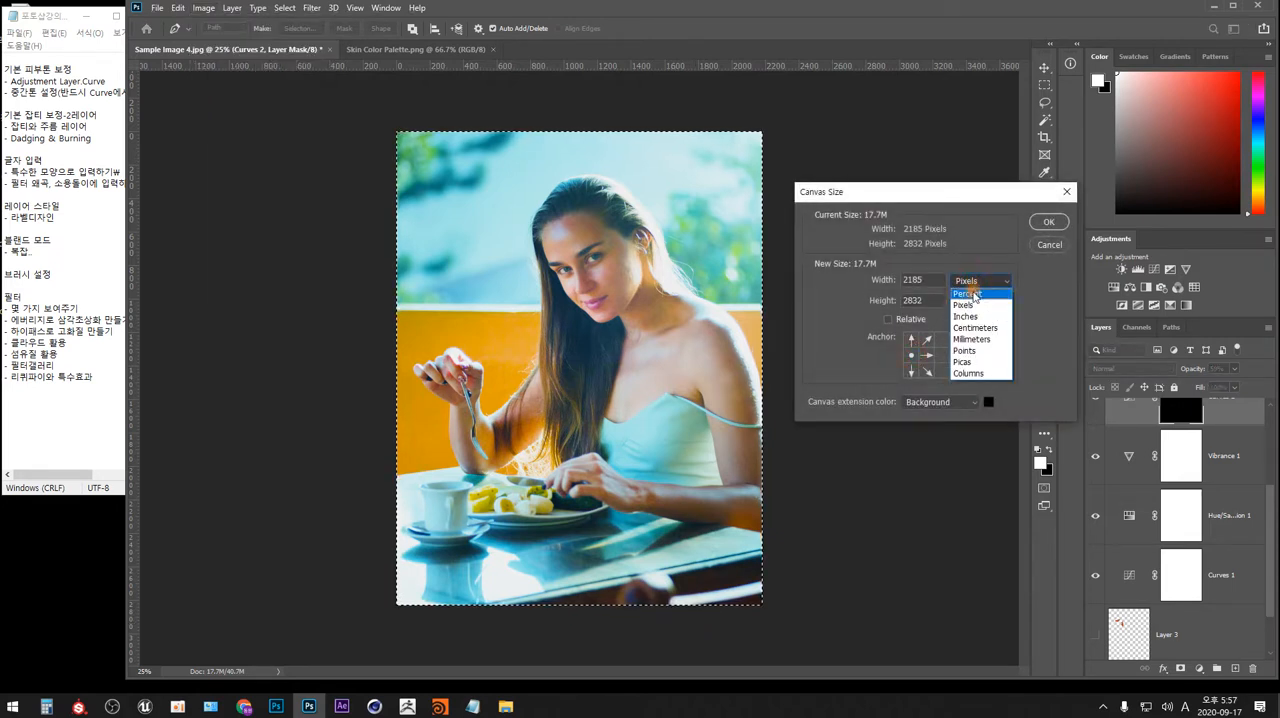
{"action": "left_click", "coordinate": [962, 279]}
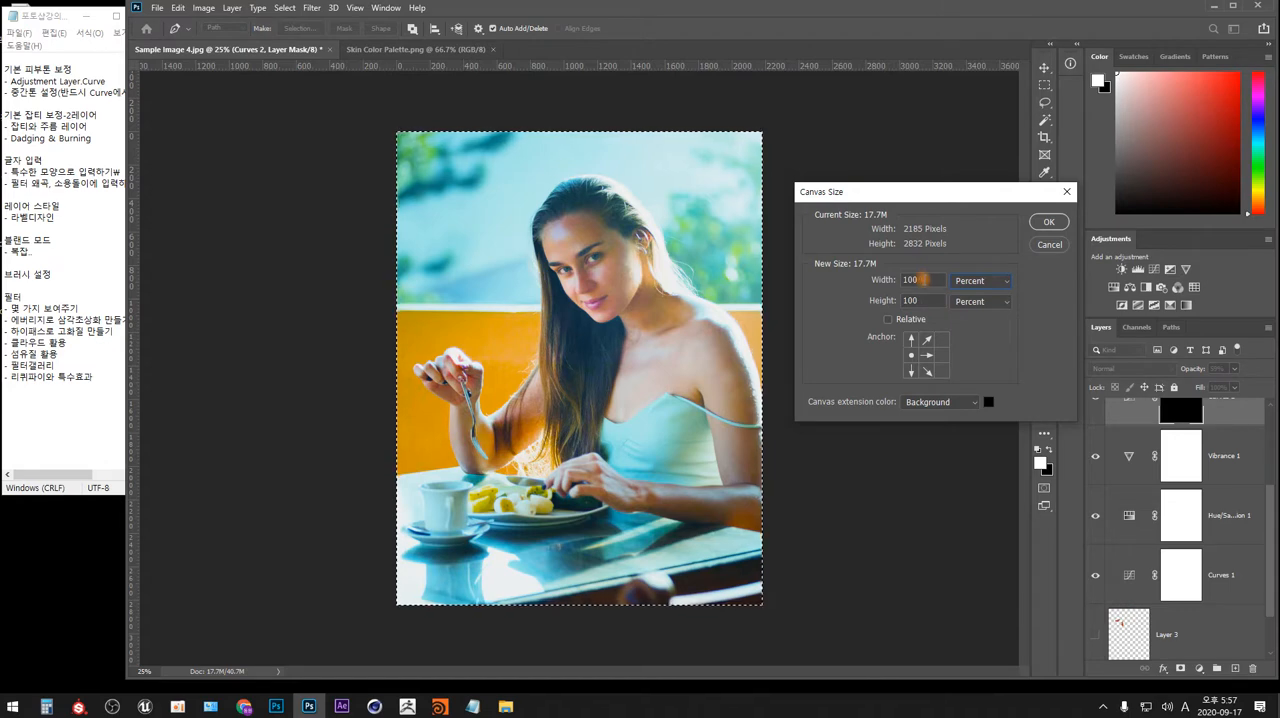
{"action": "double_click", "coordinate": [918, 280]}
{"action": "type", "text": "200"}
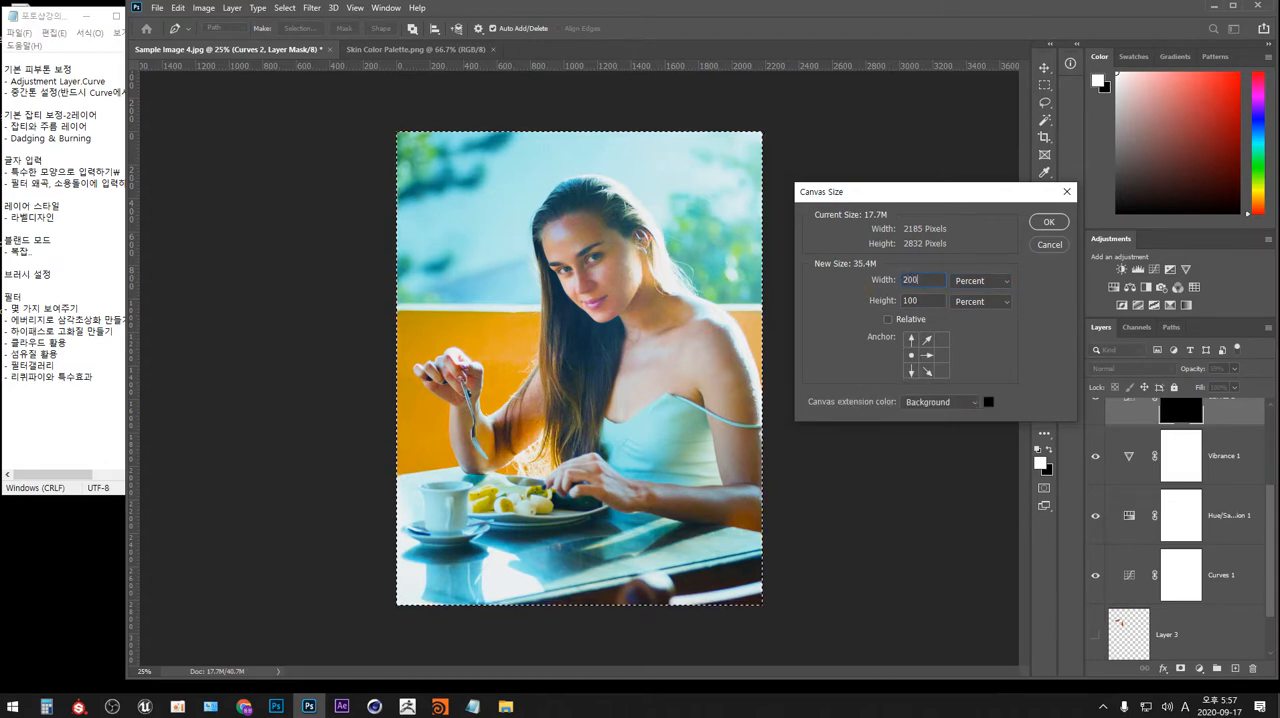
{"action": "key", "text": "Return"}
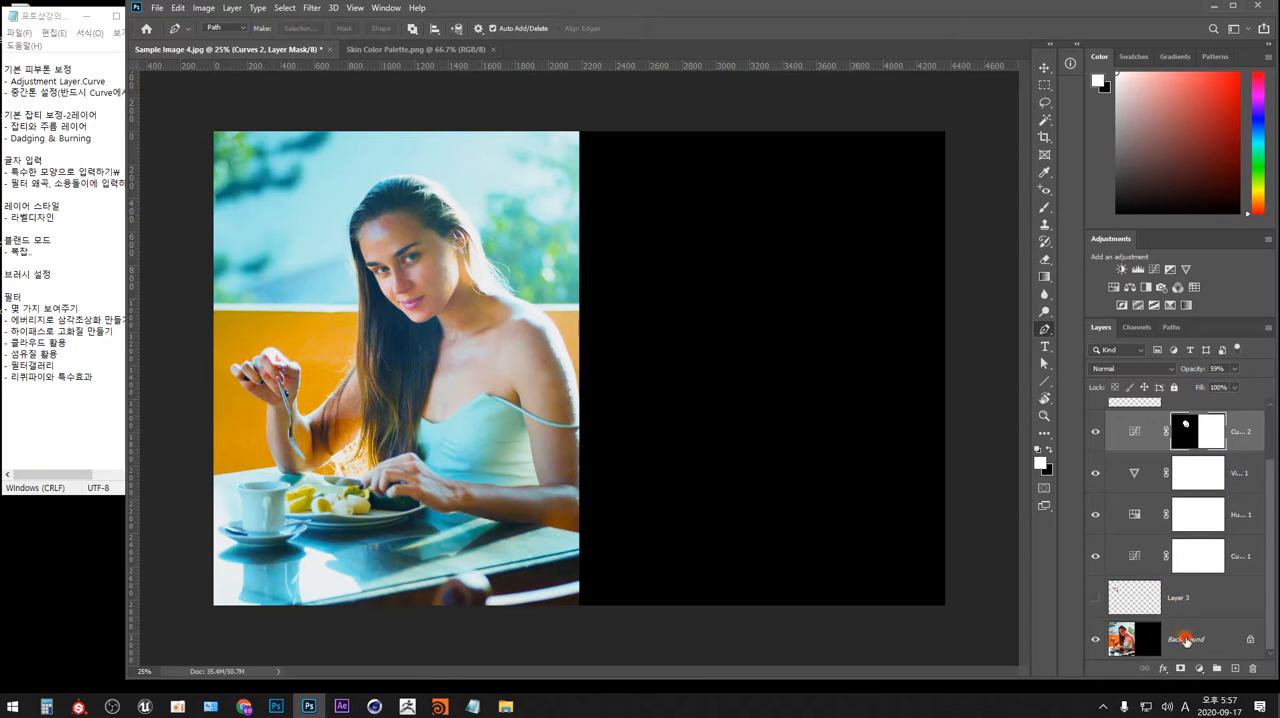
Duplicate the Background layer and move the copy into the empty right half of the canvas.
{"action": "left_click", "coordinate": [1182, 642]}
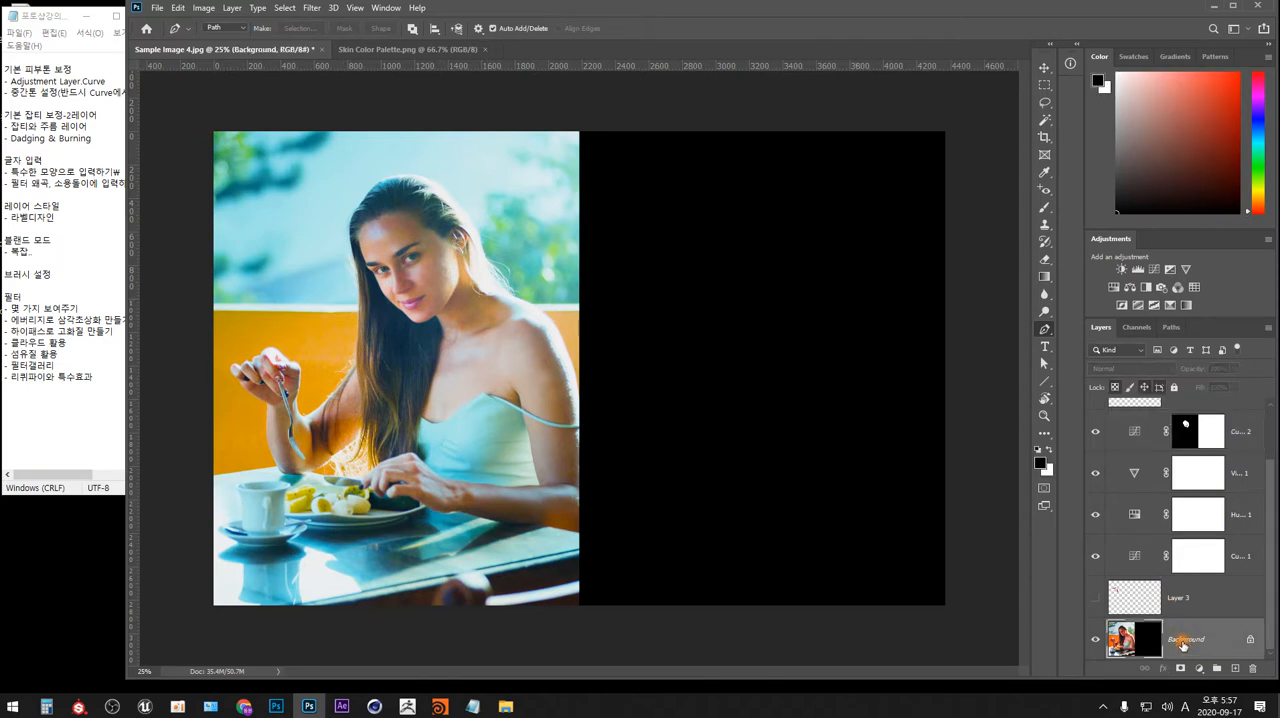
{"action": "key", "text": "ctrl+j"}
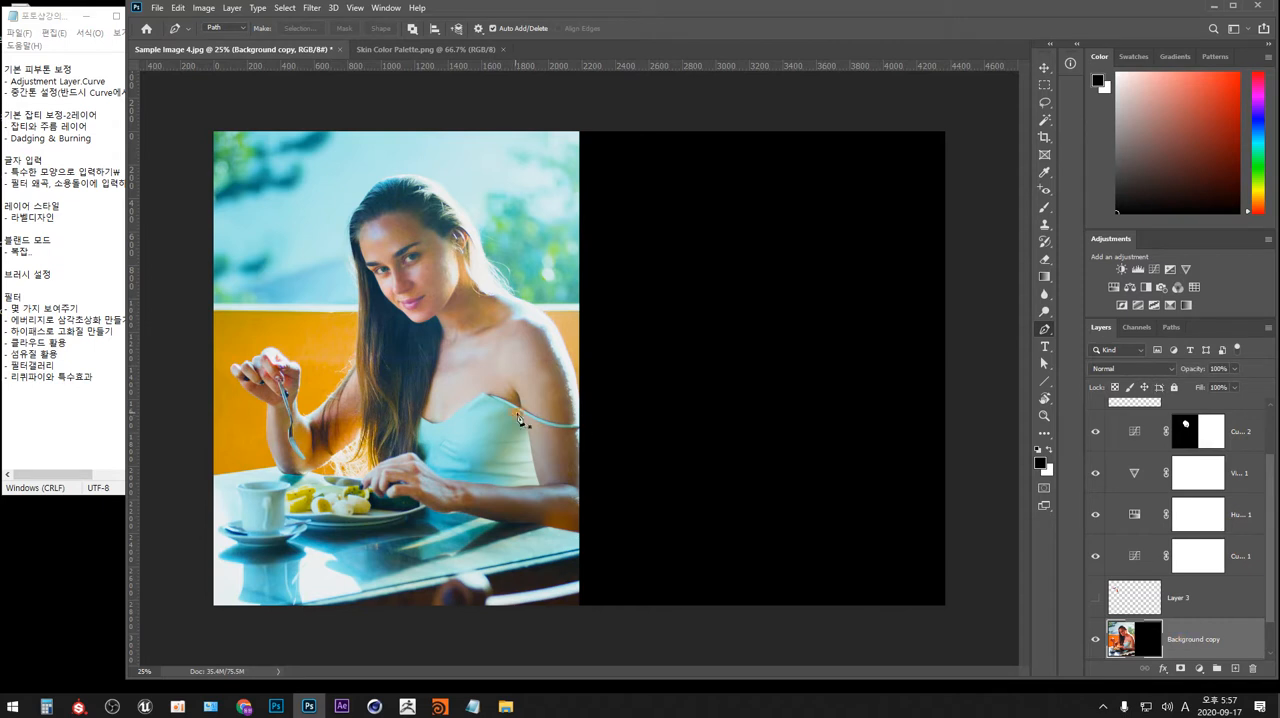
{"action": "key", "text": "m"}
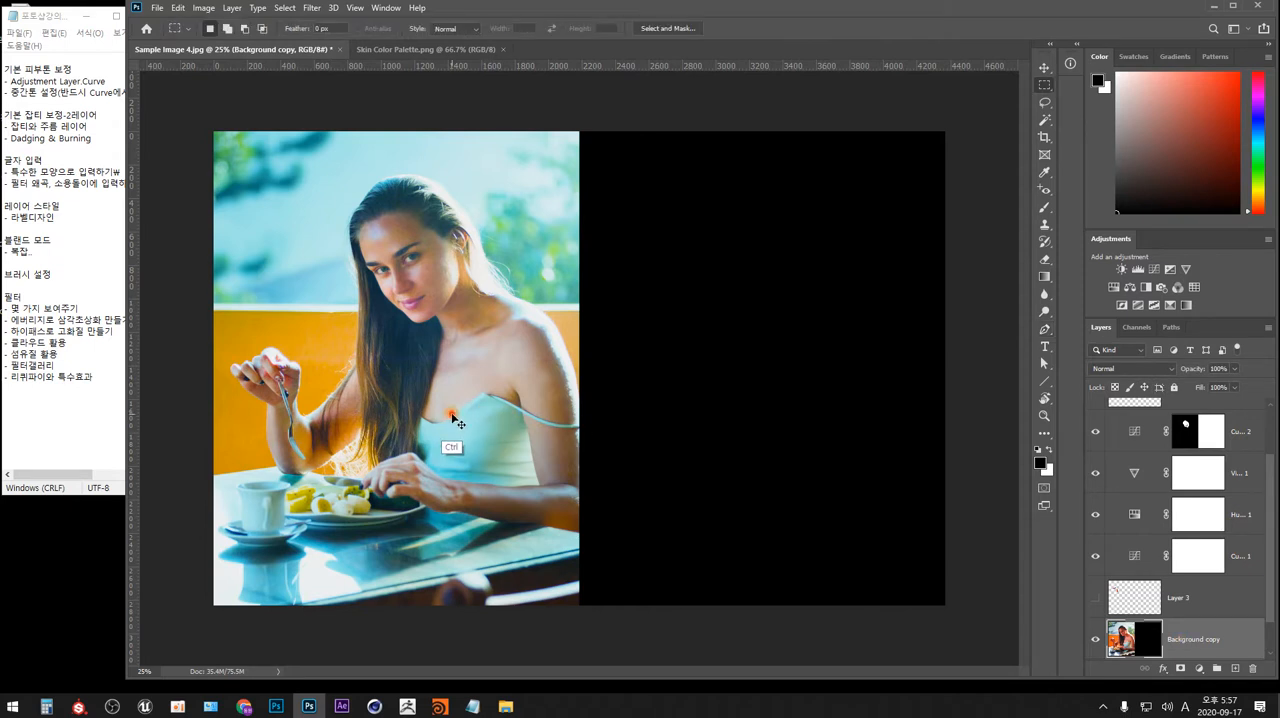
{"action": "left_click_drag", "start_coordinate": [452, 418], "coordinate": [820, 421]}
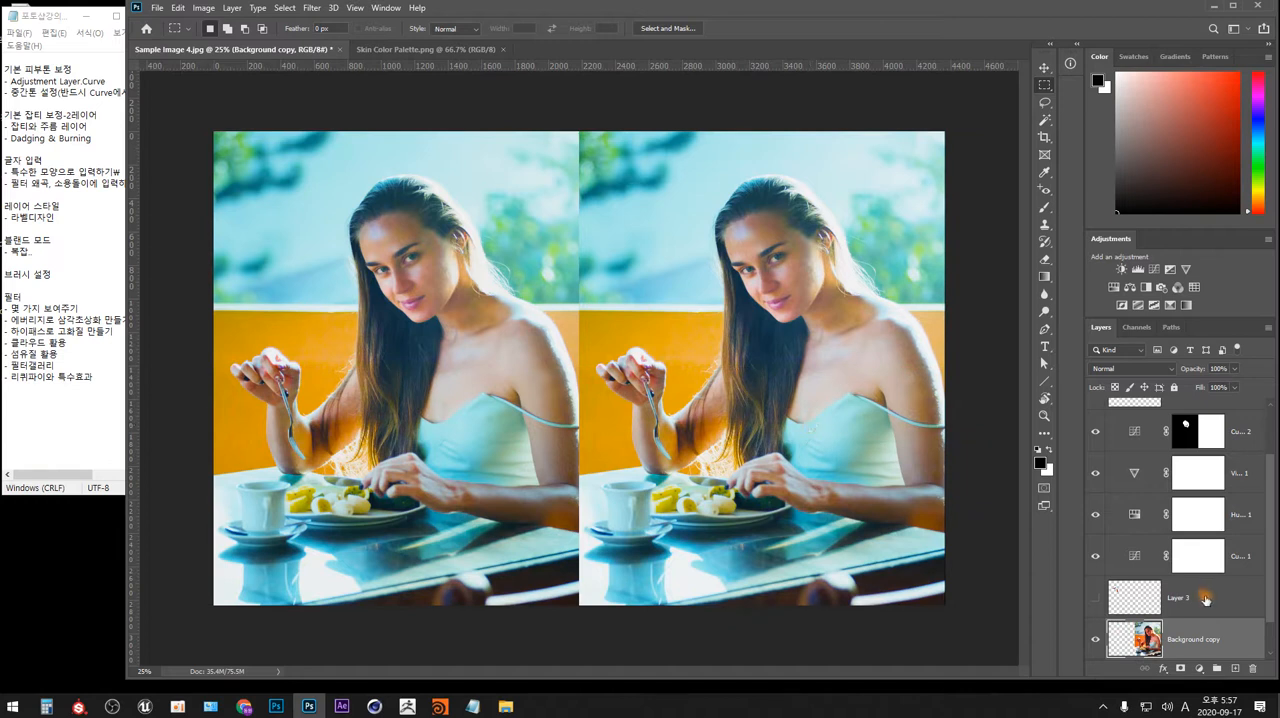
Group the two Curves, Hue/Saturation and Vibrance adjustment layers and add a layer mask to the group.
{"action": "left_click", "coordinate": [1240, 556]}
{"action": "left_click", "coordinate": [1240, 431], "text": "shift"}
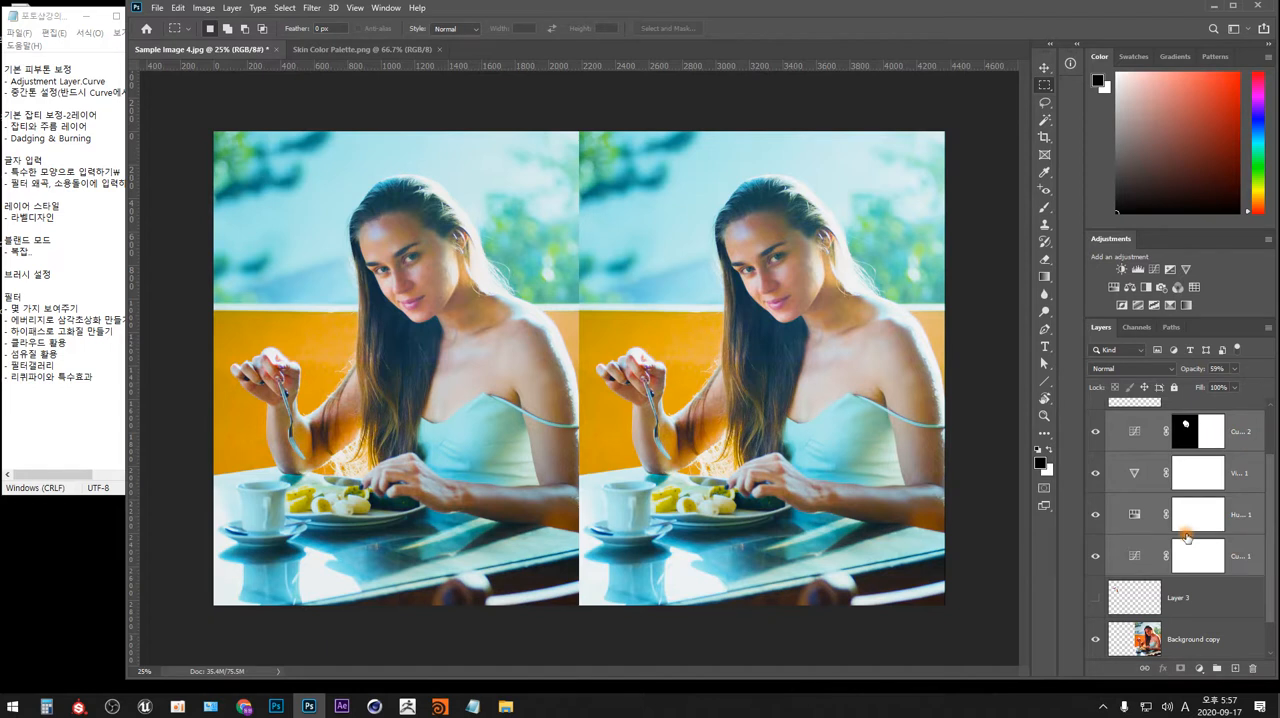
{"action": "key", "text": "ctrl+g"}
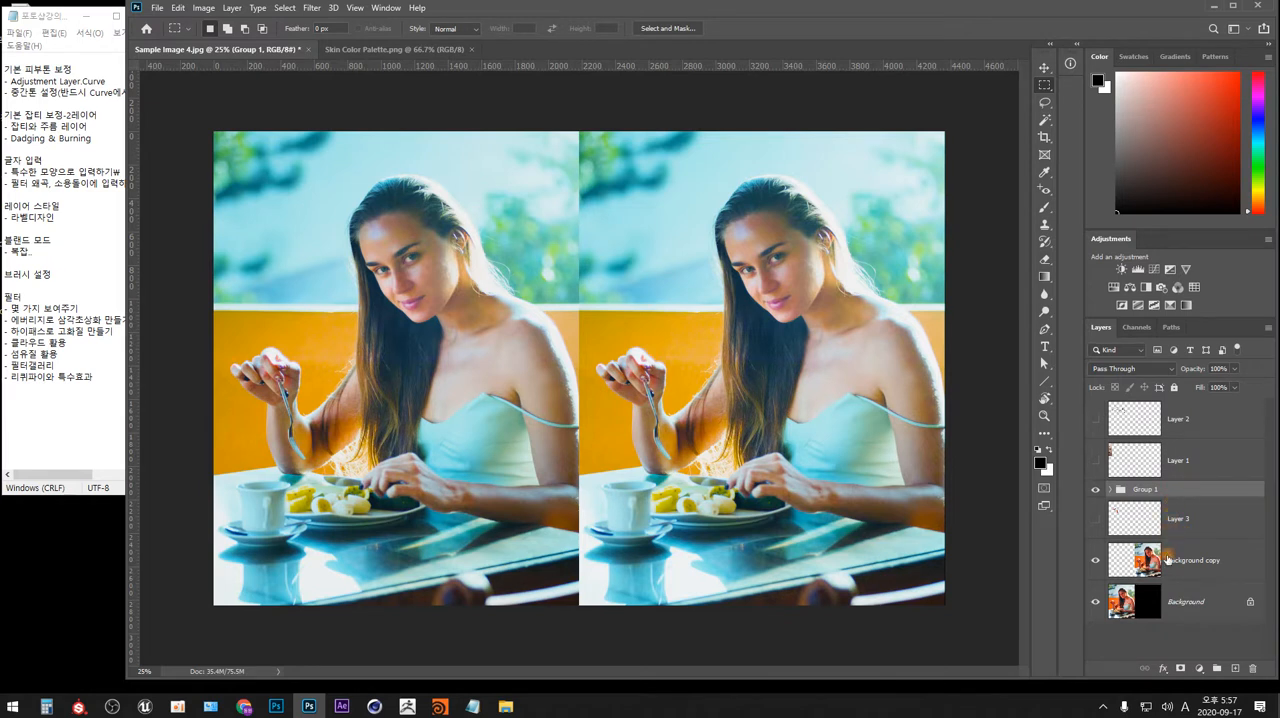
{"action": "left_click", "coordinate": [1181, 667]}
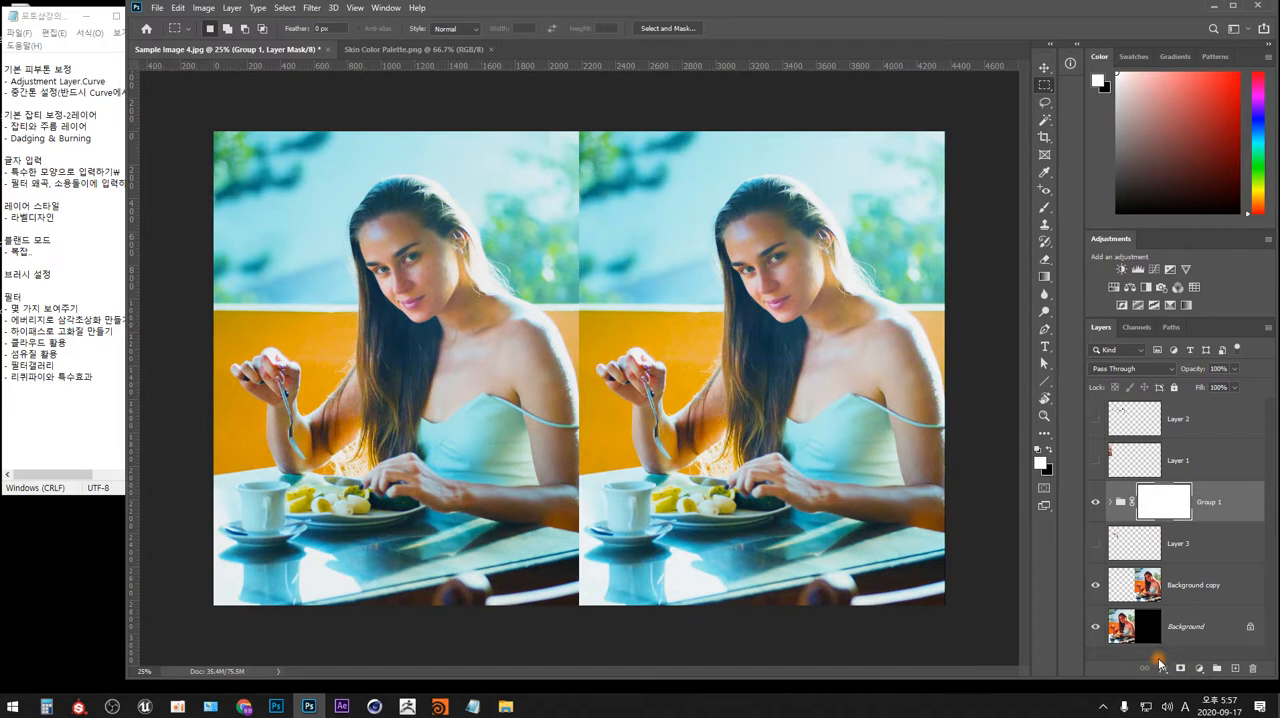
Fill the left half of the Group 1 layer mask with black so the adjustments affect only the right-hand photo.
{"action": "key", "text": "x"}
{"action": "left_click_drag", "start_coordinate": [191, 109], "coordinate": [578, 651]}
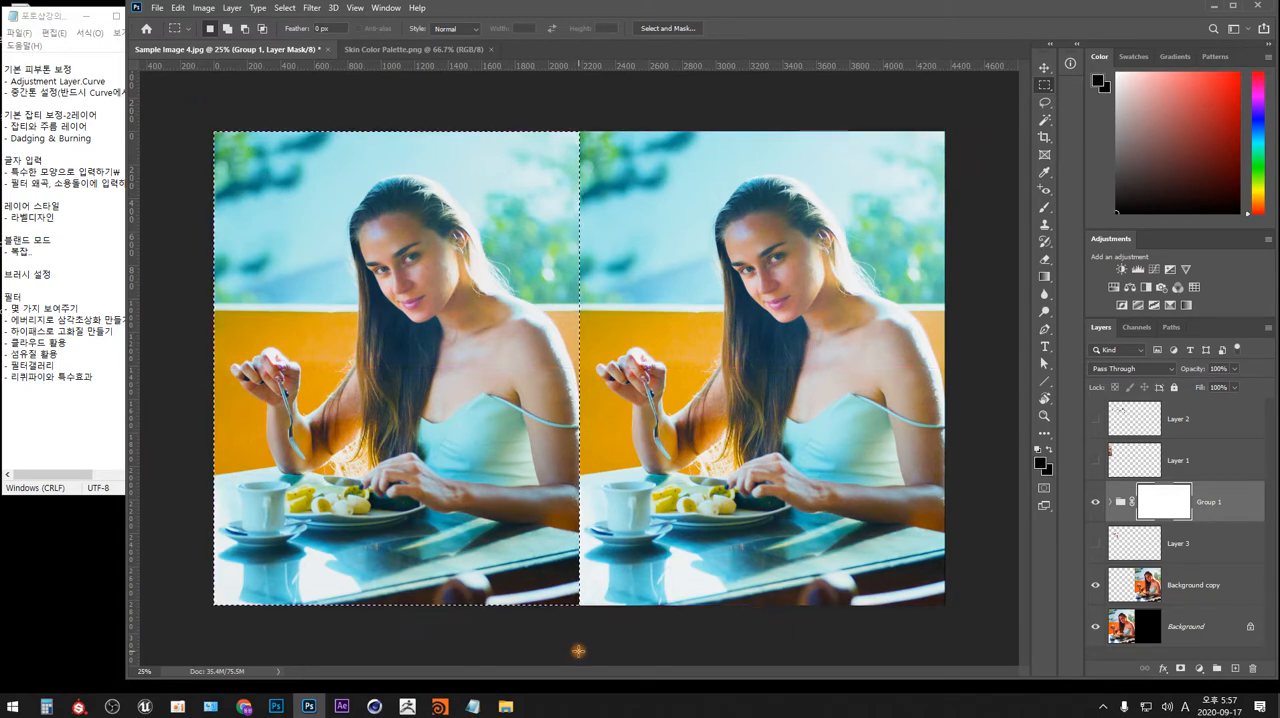
{"action": "key", "text": "alt+BackSpace"}
{"action": "key", "text": "ctrl+d"}
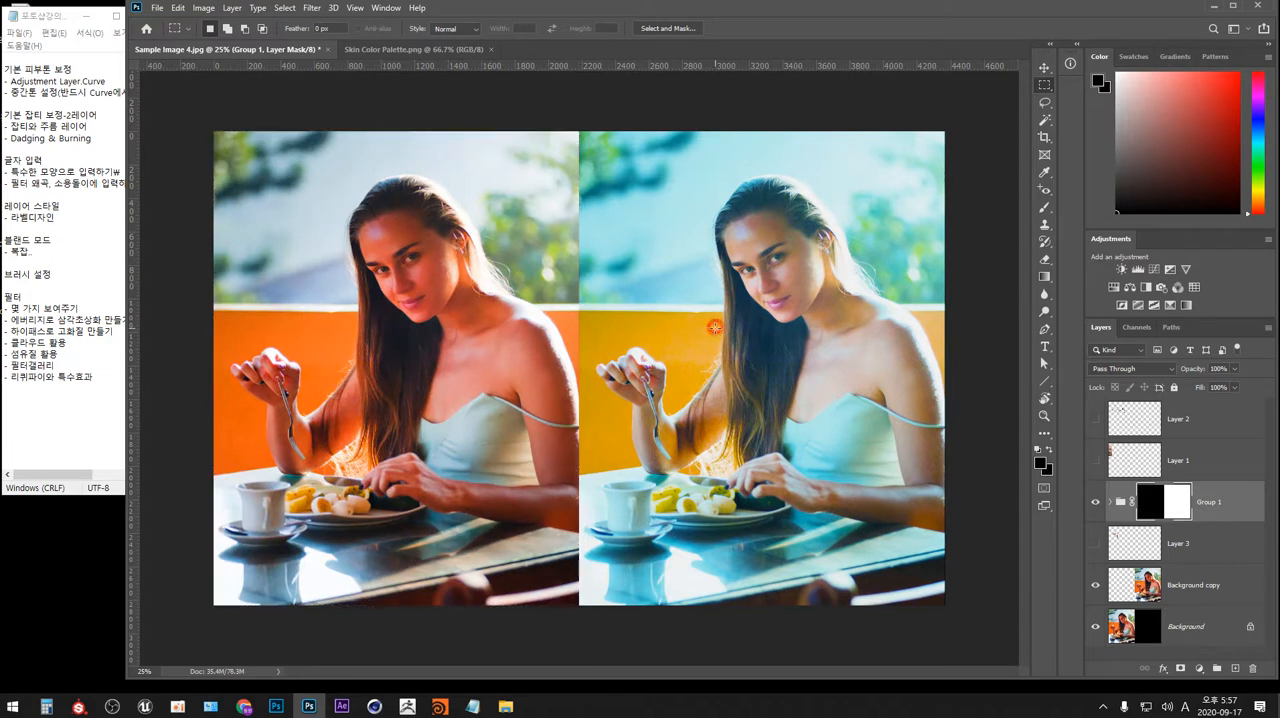
Add a Brightness/Contrast adjustment layer directly above Curves 2 inside Group 1.
{"action": "left_click", "coordinate": [1111, 503]}
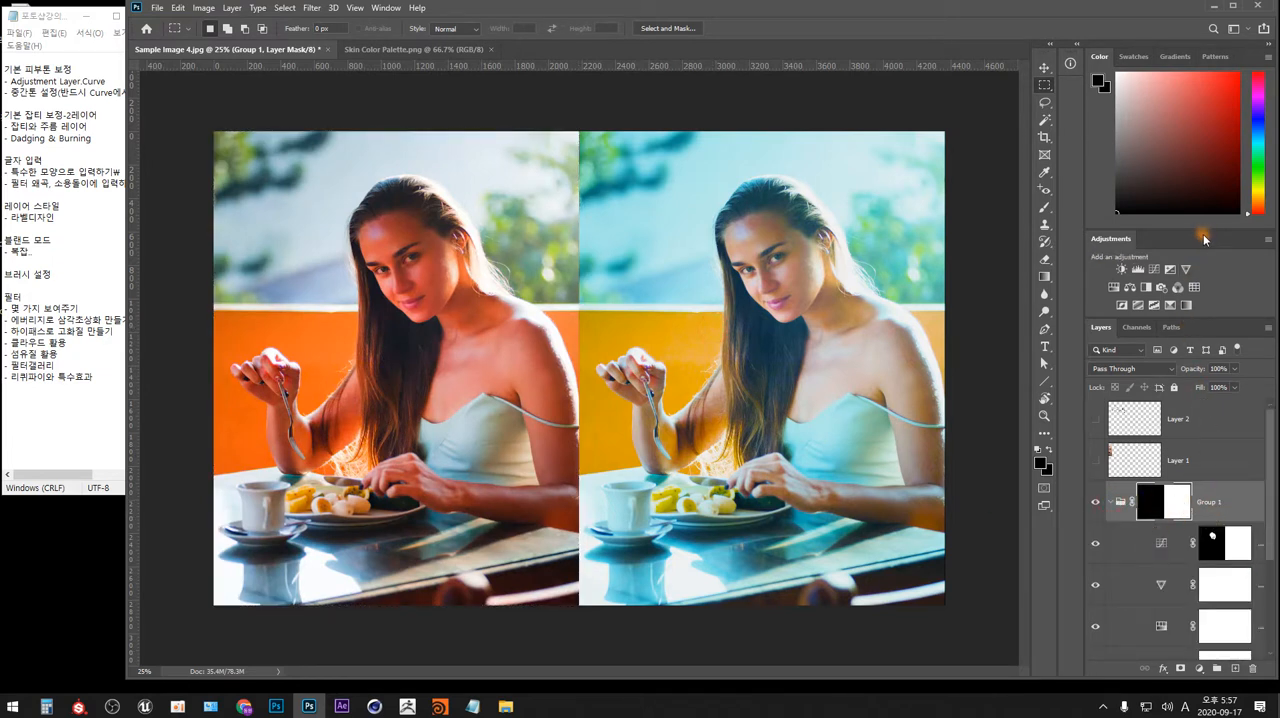
{"action": "left_click_drag", "start_coordinate": [1266, 492], "coordinate": [1267, 527]}
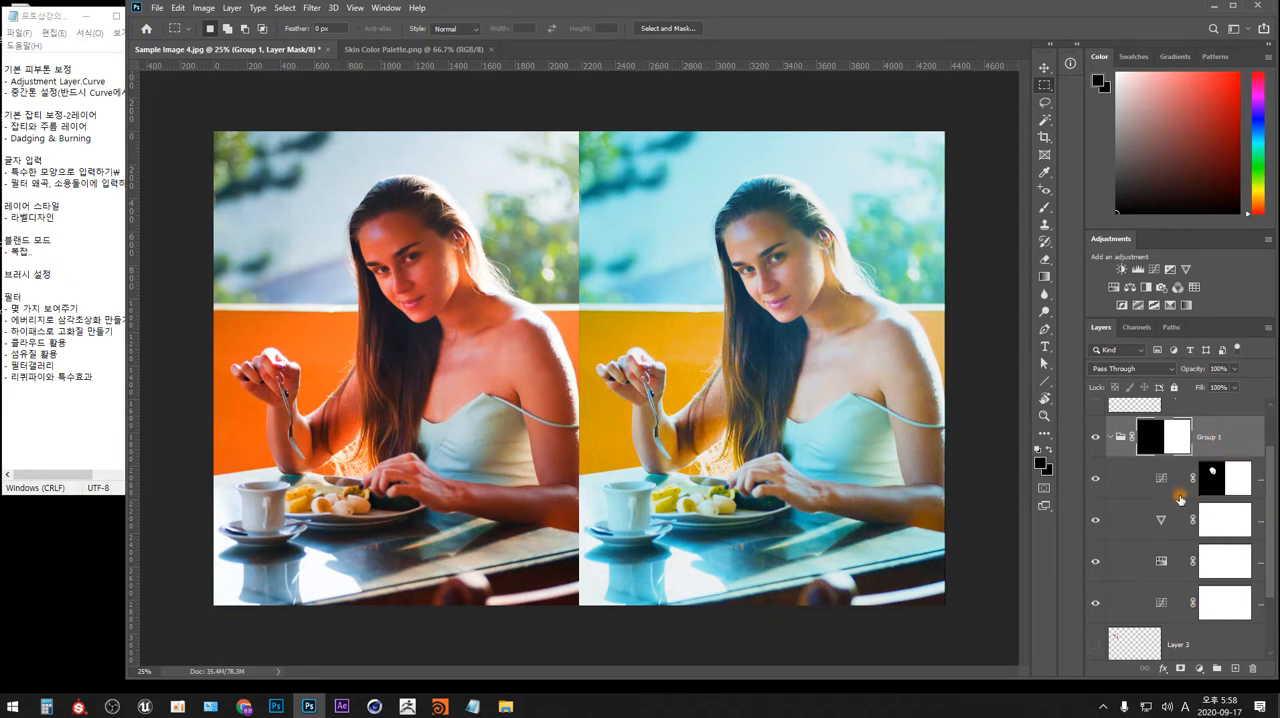
{"action": "left_click", "coordinate": [1129, 479]}
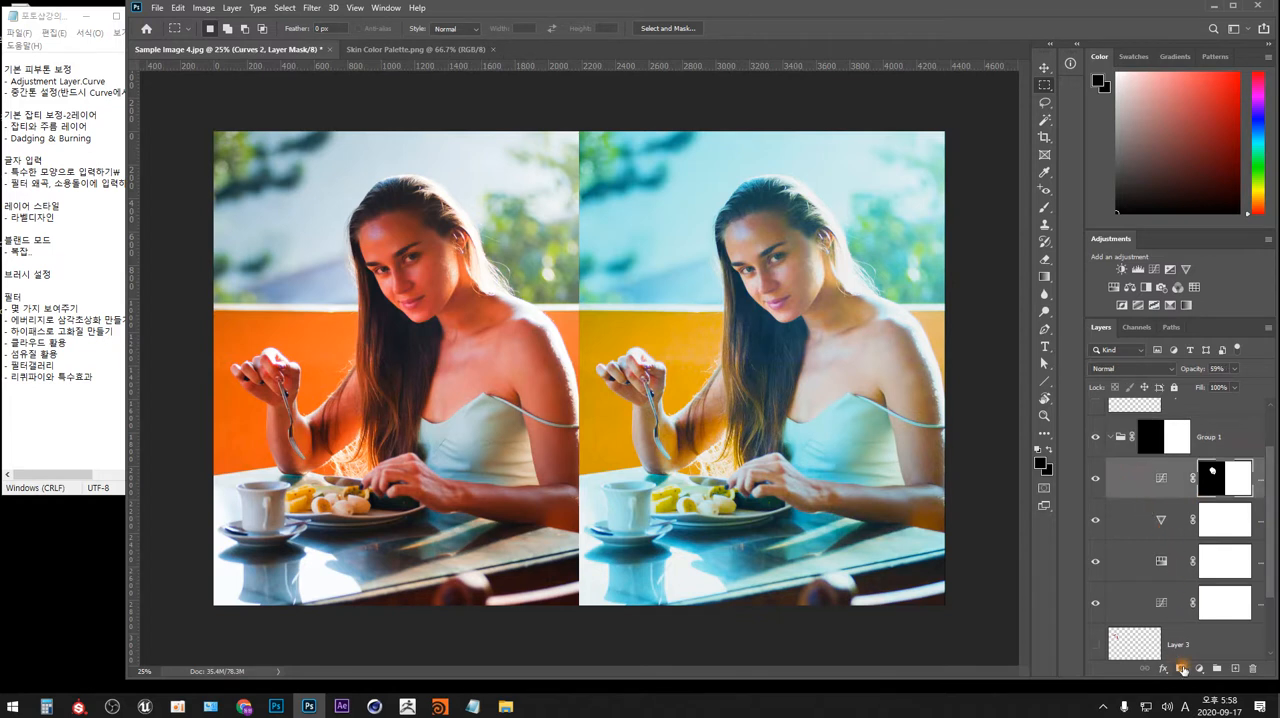
{"action": "left_click", "coordinate": [1199, 668]}
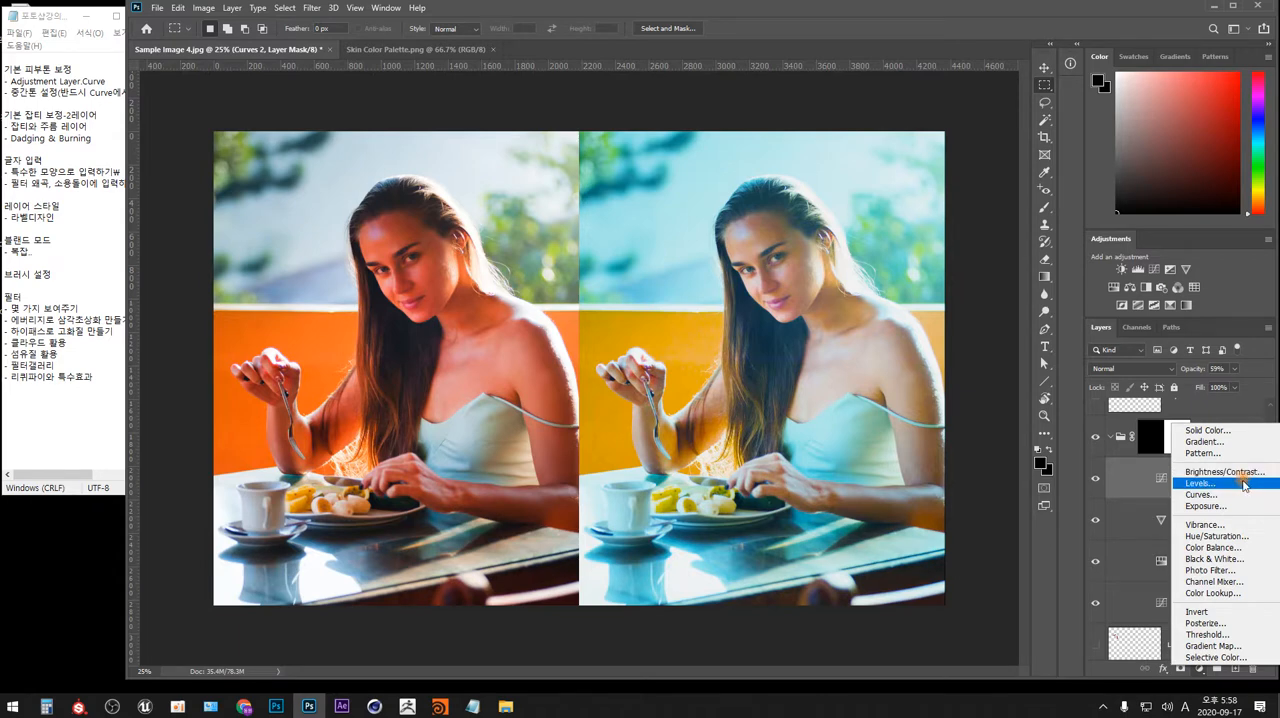
{"action": "left_click", "coordinate": [1226, 471]}
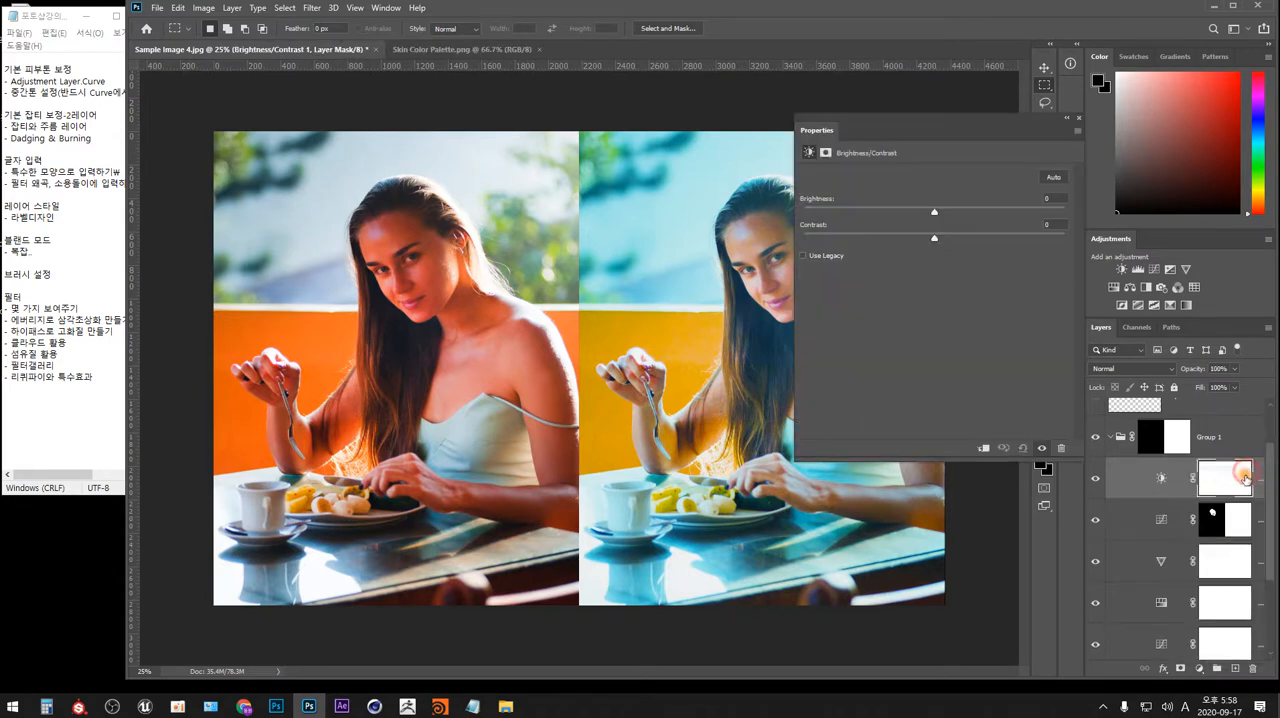
Set the adjustment's brightness to about -22 and contrast to about 16, and compare the photo with and without it.
{"action": "left_click_drag", "start_coordinate": [977, 114], "coordinate": [1098, 137]}
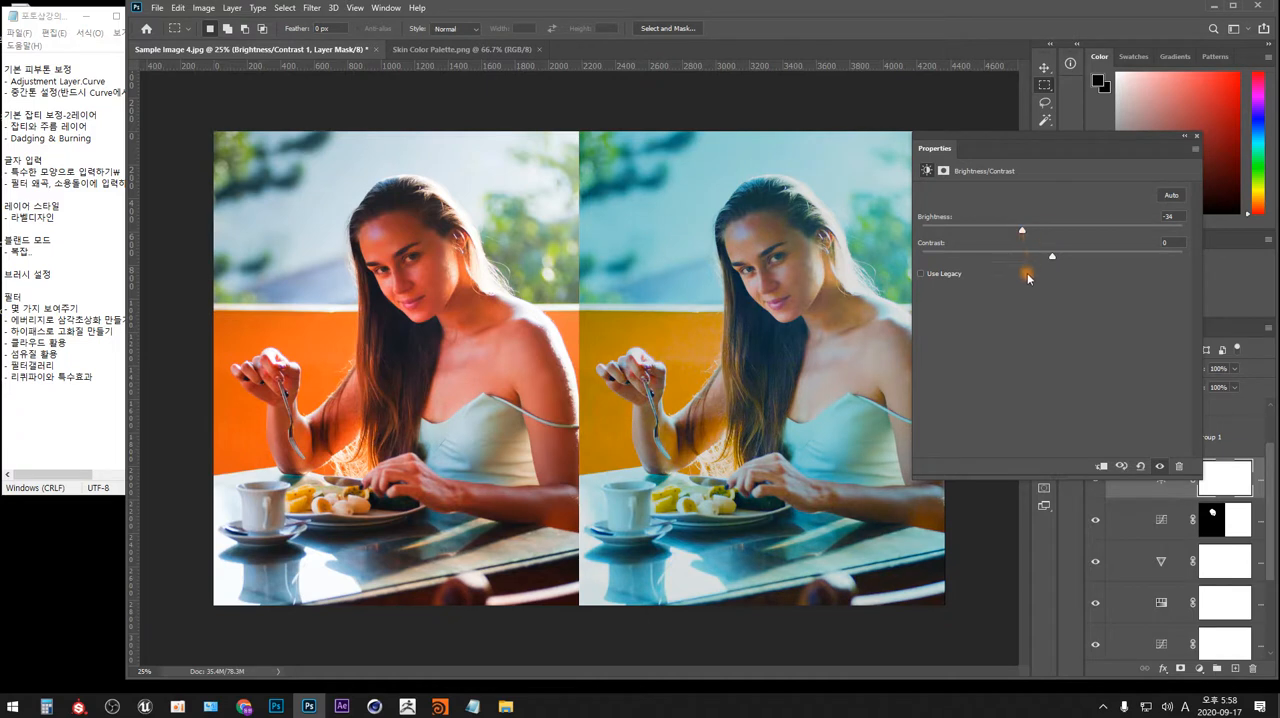
{"action": "left_click_drag", "start_coordinate": [1053, 260], "coordinate": [1033, 232]}
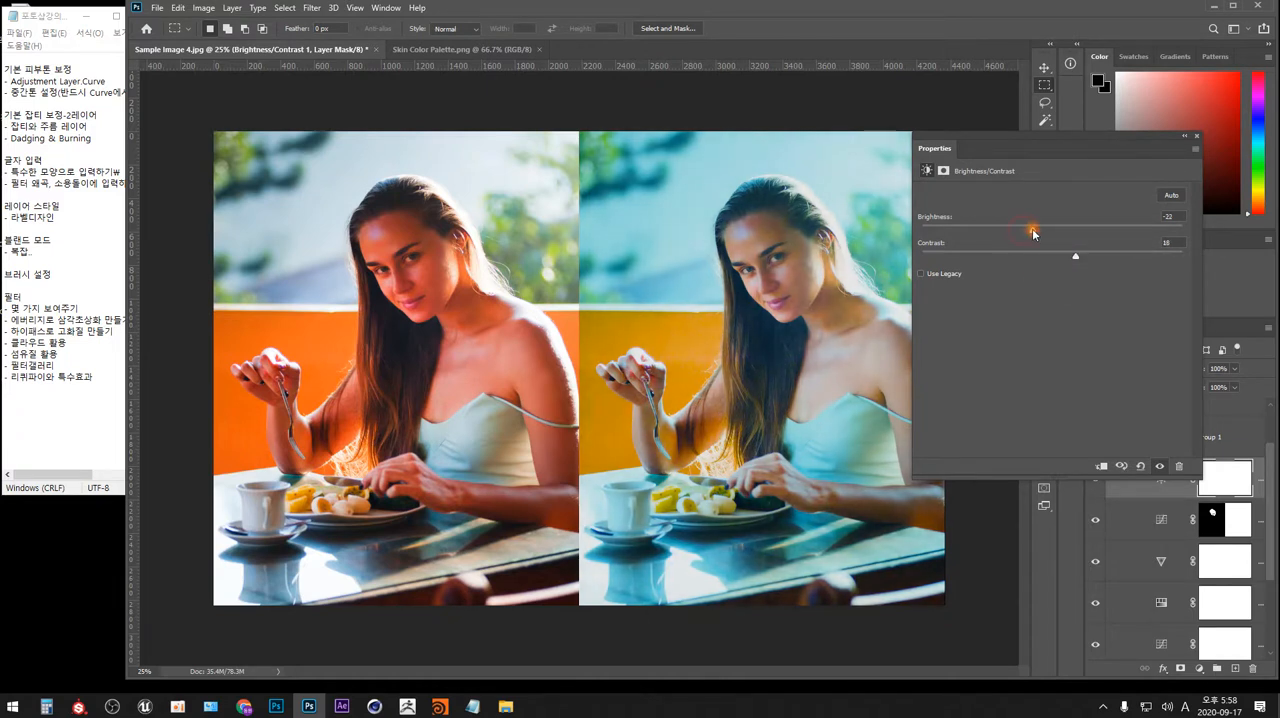
{"action": "left_click", "coordinate": [1075, 259]}
{"action": "left_click", "coordinate": [1196, 135]}
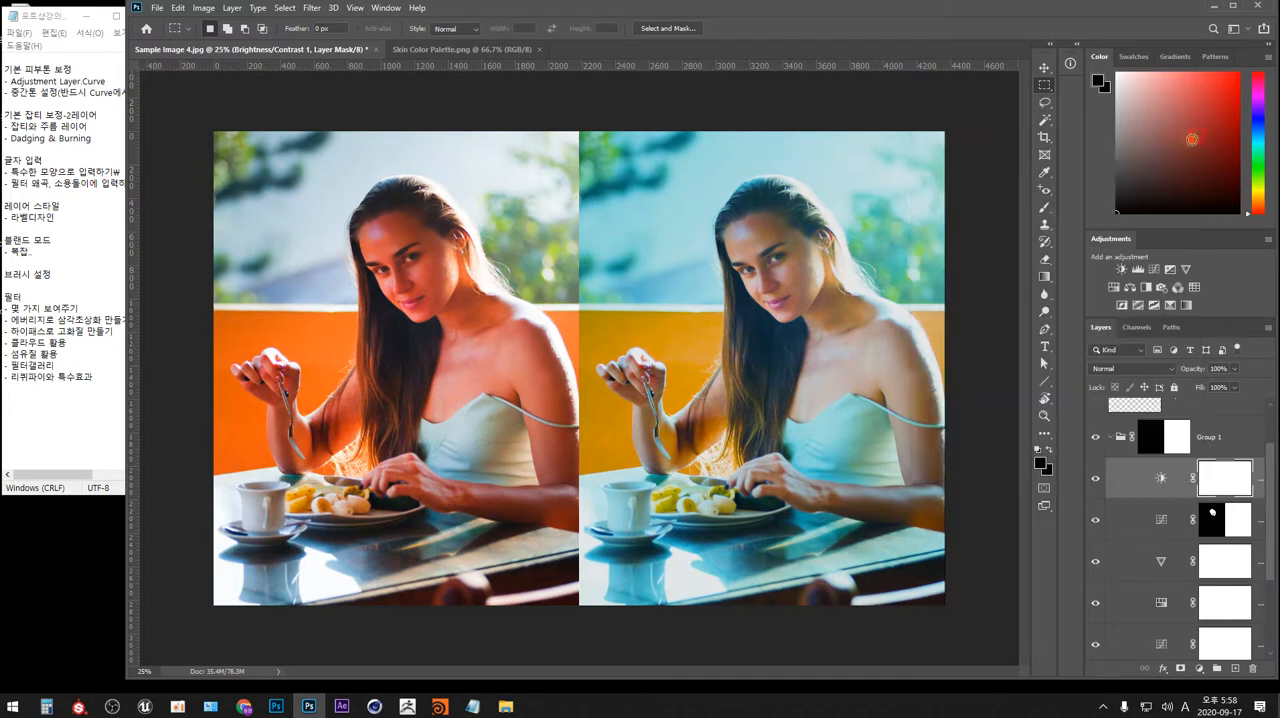
{"action": "left_click", "coordinate": [1095, 479]}
{"action": "left_click", "coordinate": [1095, 482]}
Invert the Brightness/Contrast mask to black and paint white from the woman's head down her body with a 400 px brush at 35% opacity.
{"action": "key", "text": "b"}
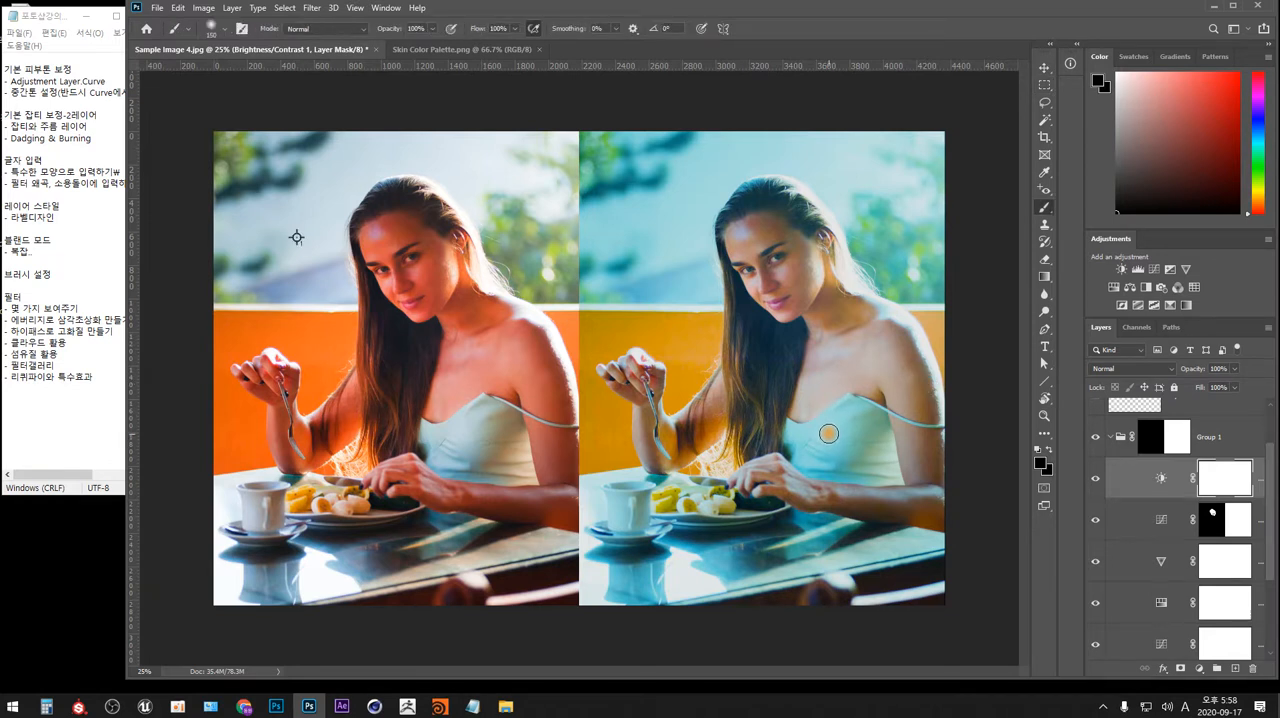
{"action": "key", "text": "bracketright"}
{"action": "key", "text": "bracketright"}
{"action": "key", "text": "bracketright"}
{"action": "key", "text": "bracketright"}
{"action": "key", "text": "bracketright"}
{"action": "left_click", "coordinate": [415, 28]}
{"action": "type", "text": "35"}
{"action": "key", "text": "ctrl+i"}
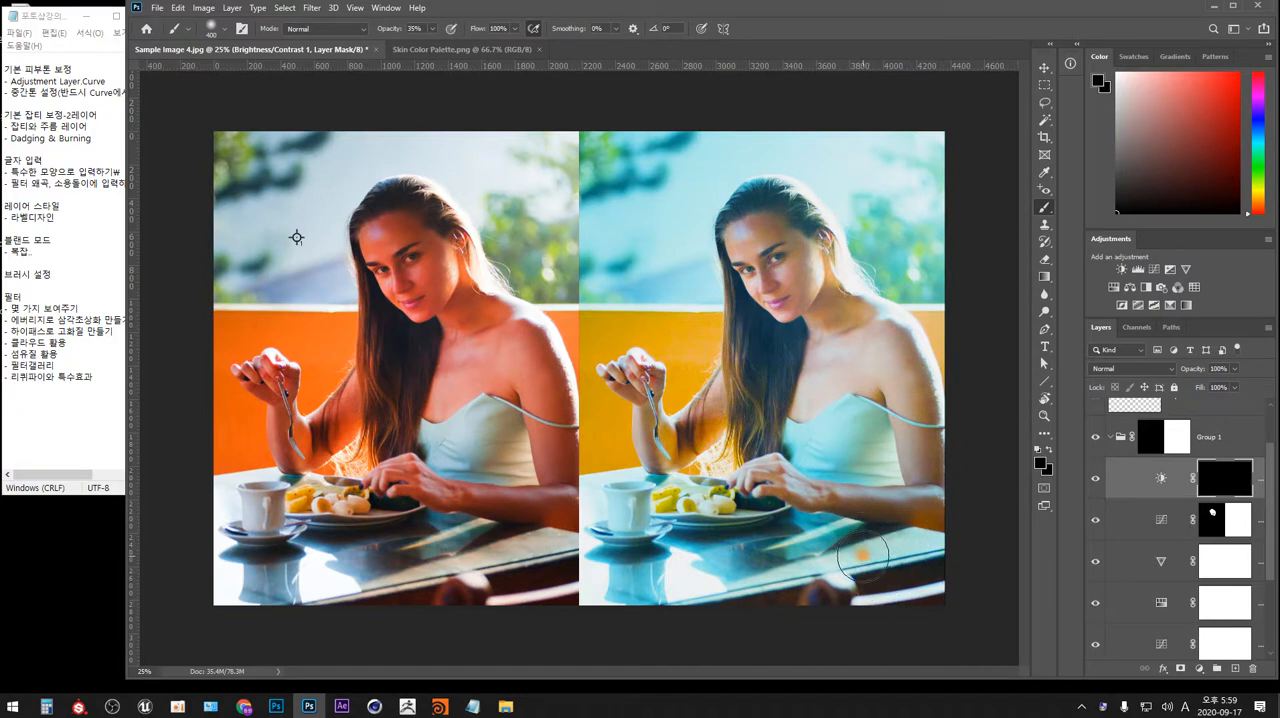
{"action": "key", "text": "x"}
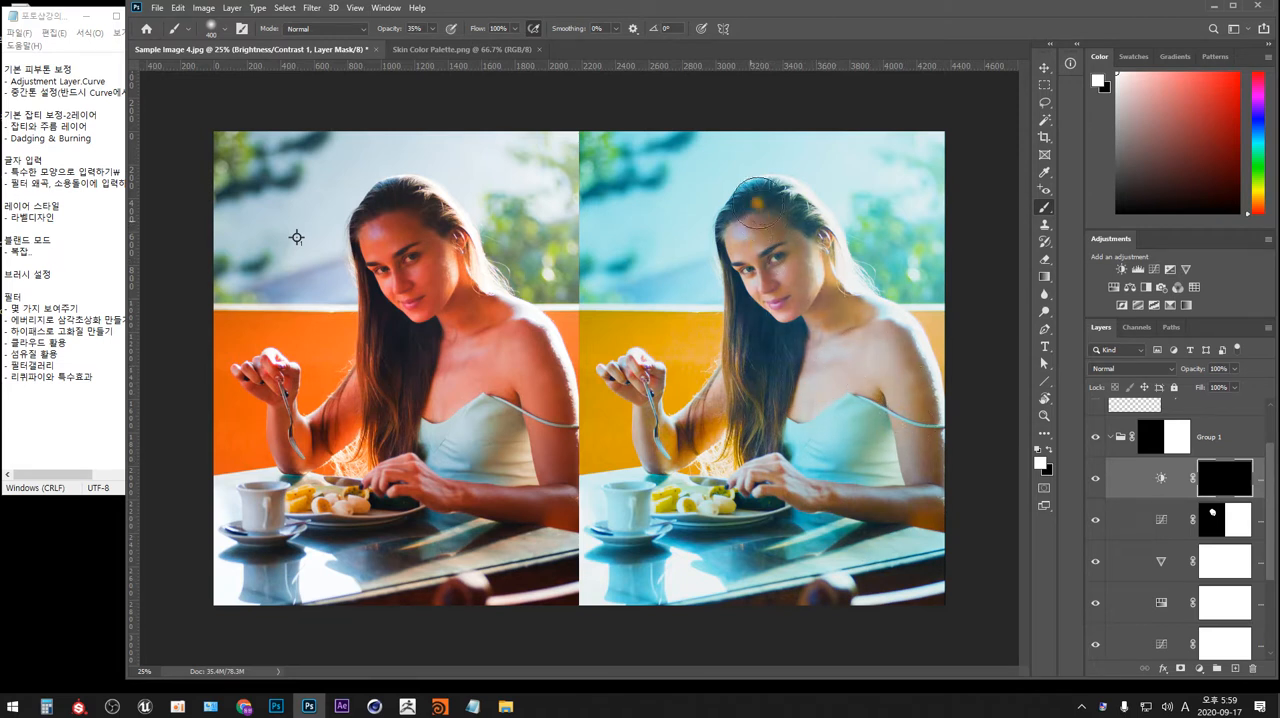
{"action": "mouse_move", "coordinate": [757, 203]}
{"action": "left_mouse_down"}
{"action": "mouse_move", "coordinate": [762, 285]}
{"action": "mouse_move", "coordinate": [784, 335]}
{"action": "mouse_move", "coordinate": [768, 418]}
{"action": "mouse_move", "coordinate": [814, 387]}
{"action": "mouse_move", "coordinate": [808, 411]}
{"action": "left_mouse_up"}
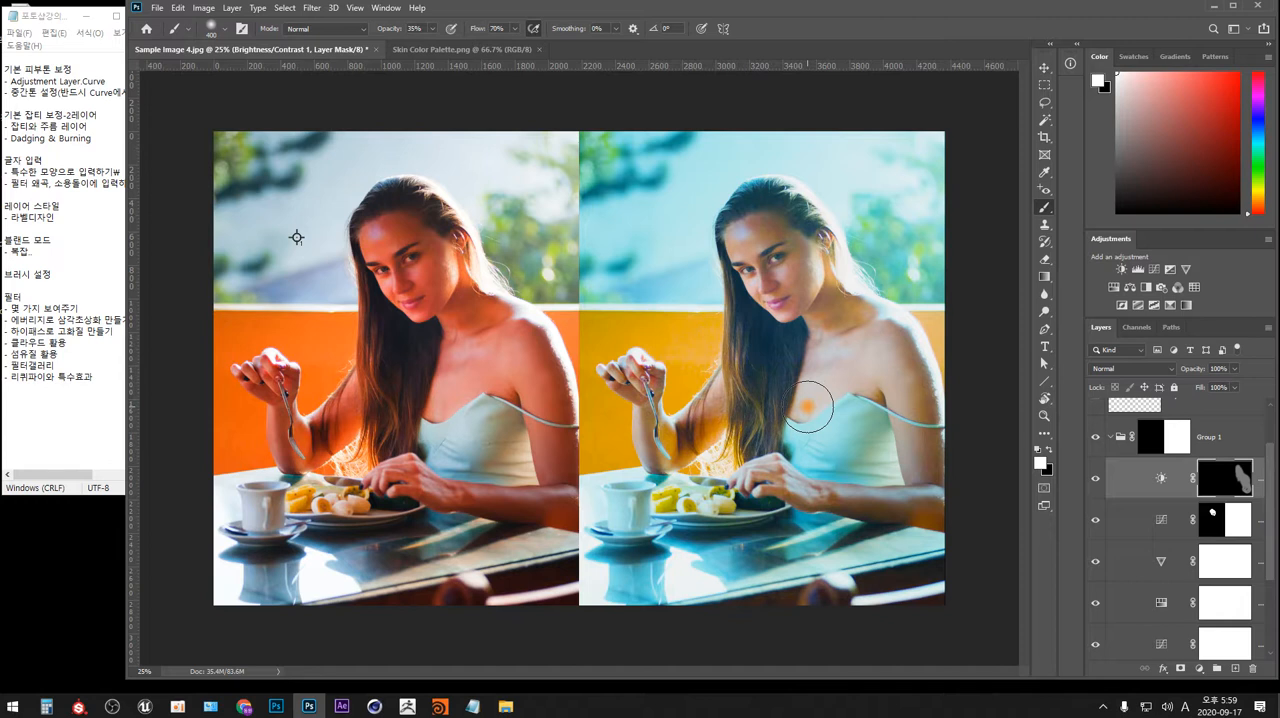
Raise the brush opacity to 70%, paint the mask white over the woman's hair, torso and arms, and compare the result with the adjustment hidden.
{"action": "left_click", "coordinate": [497, 28]}
{"action": "key", "text": "Return"}
{"action": "key", "text": "Return"}
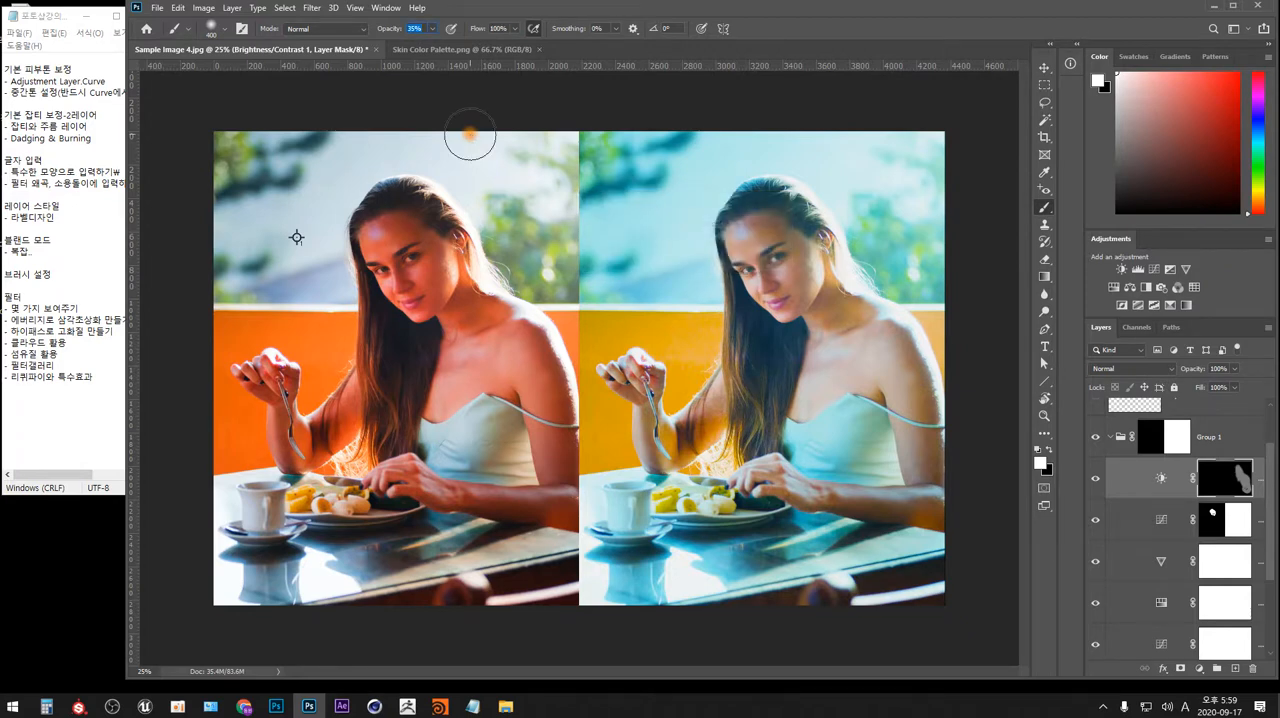
{"action": "mouse_move", "coordinate": [860, 406]}
{"action": "left_mouse_down"}
{"action": "mouse_move", "coordinate": [811, 403]}
{"action": "mouse_move", "coordinate": [847, 352]}
{"action": "mouse_move", "coordinate": [863, 397]}
{"action": "left_mouse_up"}
{"action": "mouse_move", "coordinate": [754, 353]}
{"action": "left_mouse_down"}
{"action": "mouse_move", "coordinate": [795, 342]}
{"action": "mouse_move", "coordinate": [770, 421]}
{"action": "mouse_move", "coordinate": [765, 394]}
{"action": "mouse_move", "coordinate": [710, 422]}
{"action": "mouse_move", "coordinate": [685, 460]}
{"action": "mouse_move", "coordinate": [666, 447]}
{"action": "mouse_move", "coordinate": [674, 467]}
{"action": "mouse_move", "coordinate": [729, 469]}
{"action": "mouse_move", "coordinate": [626, 496]}
{"action": "mouse_move", "coordinate": [633, 536]}
{"action": "mouse_move", "coordinate": [723, 480]}
{"action": "mouse_move", "coordinate": [709, 533]}
{"action": "mouse_move", "coordinate": [745, 538]}
{"action": "mouse_move", "coordinate": [884, 478]}
{"action": "mouse_move", "coordinate": [867, 512]}
{"action": "mouse_move", "coordinate": [888, 532]}
{"action": "mouse_move", "coordinate": [798, 545]}
{"action": "left_mouse_up"}
{"action": "mouse_move", "coordinate": [798, 277]}
{"action": "left_mouse_down"}
{"action": "mouse_move", "coordinate": [757, 236]}
{"action": "mouse_move", "coordinate": [756, 210]}
{"action": "mouse_move", "coordinate": [741, 234]}
{"action": "mouse_move", "coordinate": [758, 238]}
{"action": "mouse_move", "coordinate": [770, 282]}
{"action": "mouse_move", "coordinate": [802, 316]}
{"action": "mouse_move", "coordinate": [826, 270]}
{"action": "mouse_move", "coordinate": [805, 248]}
{"action": "mouse_move", "coordinate": [843, 276]}
{"action": "mouse_move", "coordinate": [823, 334]}
{"action": "mouse_move", "coordinate": [773, 313]}
{"action": "mouse_move", "coordinate": [773, 280]}
{"action": "mouse_move", "coordinate": [753, 321]}
{"action": "mouse_move", "coordinate": [789, 356]}
{"action": "left_mouse_up"}
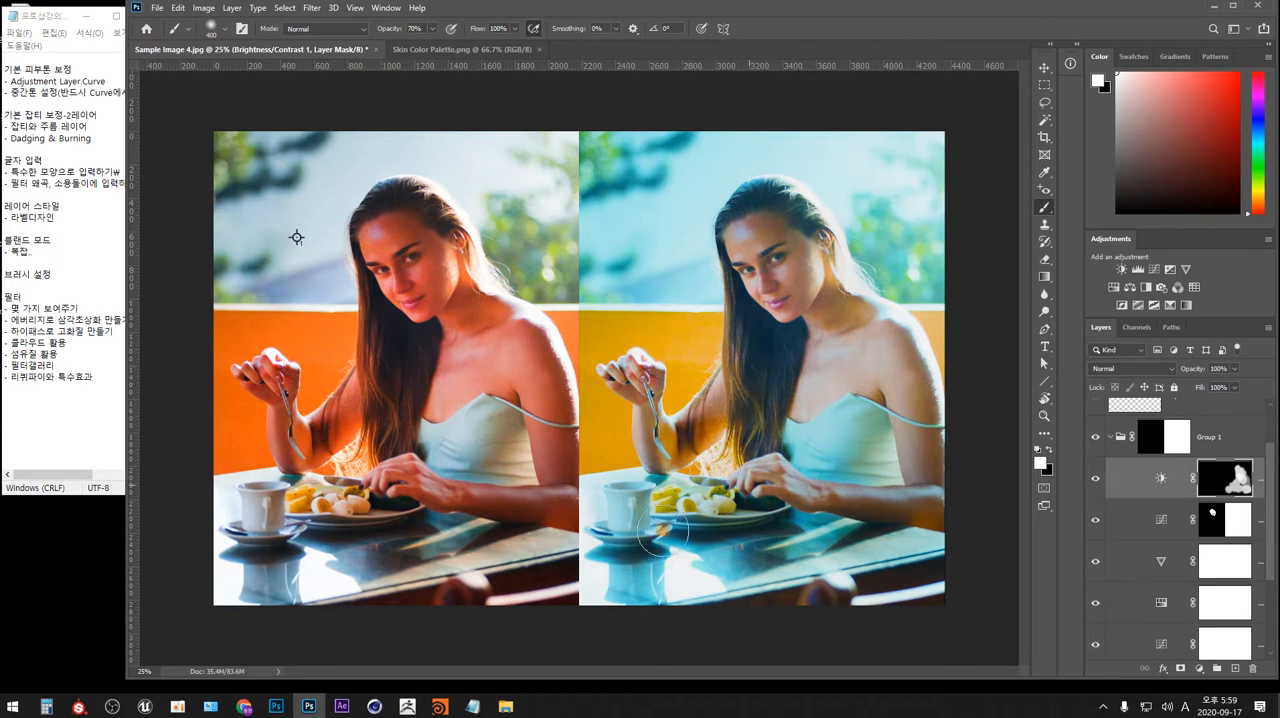
{"action": "mouse_move", "coordinate": [940, 502]}
{"action": "left_mouse_down"}
{"action": "mouse_move", "coordinate": [915, 531]}
{"action": "mouse_move", "coordinate": [855, 526]}
{"action": "mouse_move", "coordinate": [900, 446]}
{"action": "mouse_move", "coordinate": [852, 418]}
{"action": "mouse_move", "coordinate": [780, 418]}
{"action": "mouse_move", "coordinate": [800, 338]}
{"action": "mouse_move", "coordinate": [770, 361]}
{"action": "left_mouse_up"}
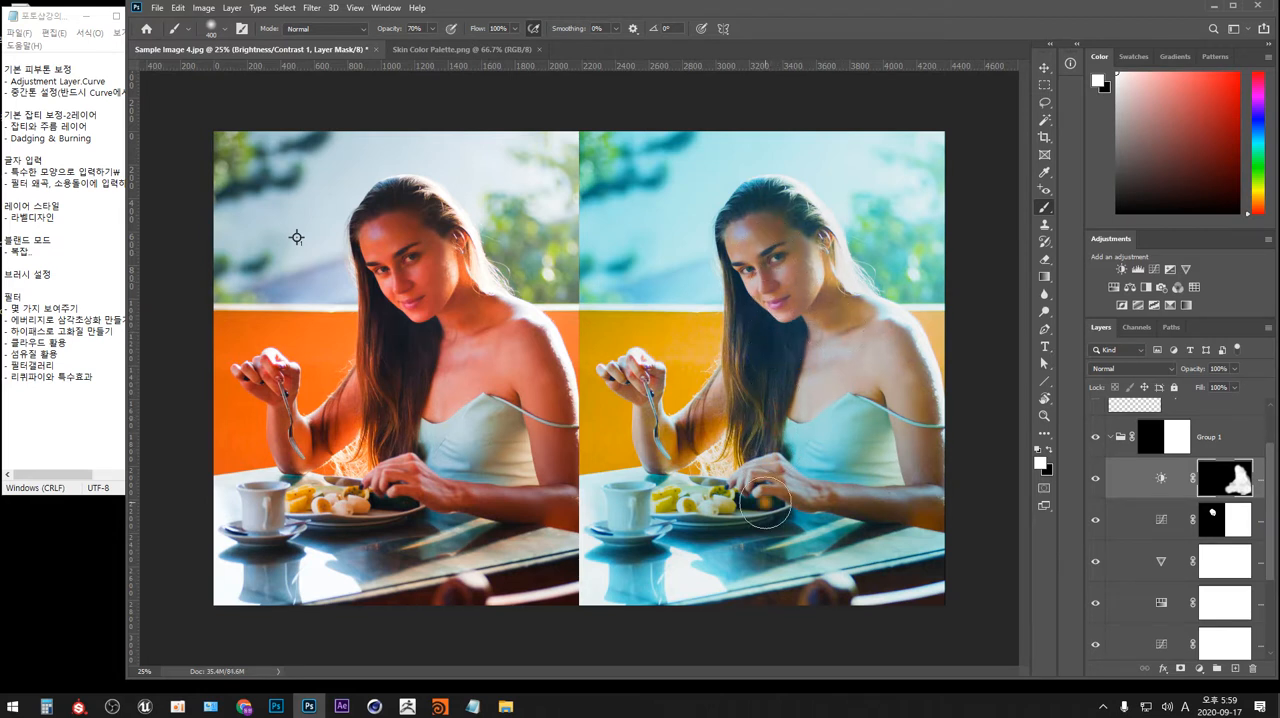
{"action": "left_click", "coordinate": [1094, 482]}
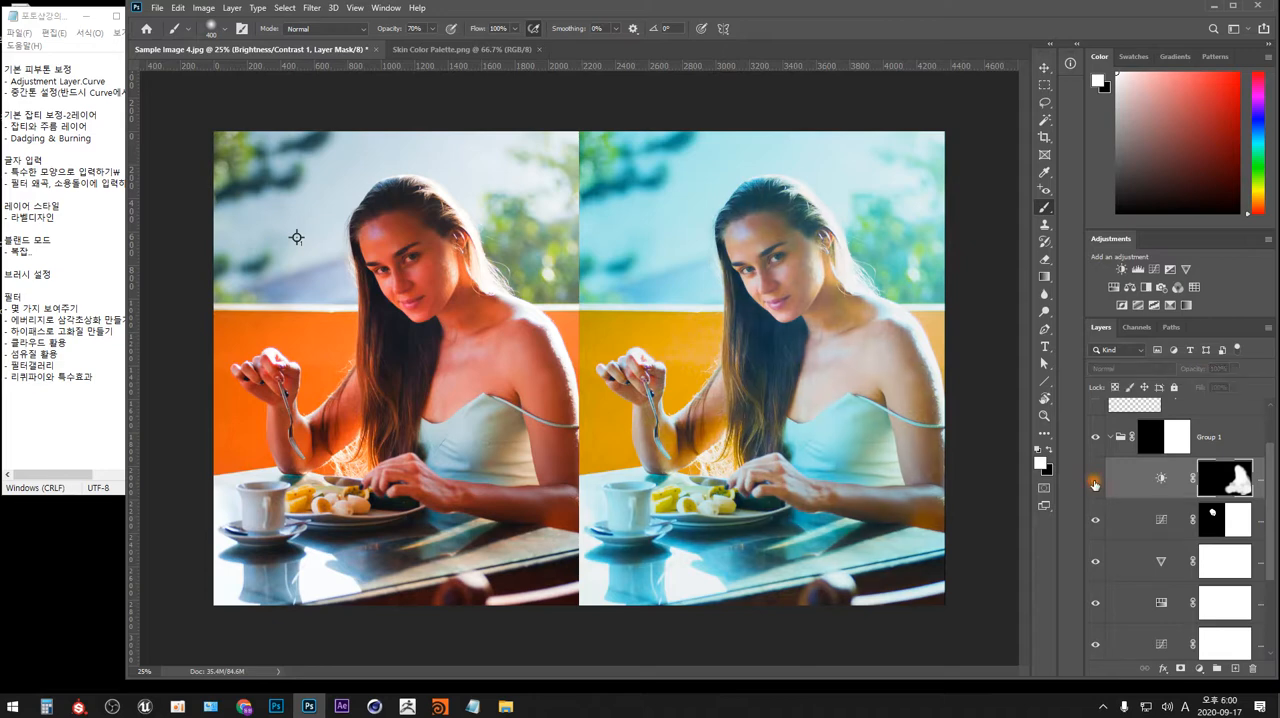
{"action": "left_click", "coordinate": [1094, 482]}
{"action": "left_click", "coordinate": [1094, 483]}
{"action": "left_click", "coordinate": [1094, 483]}
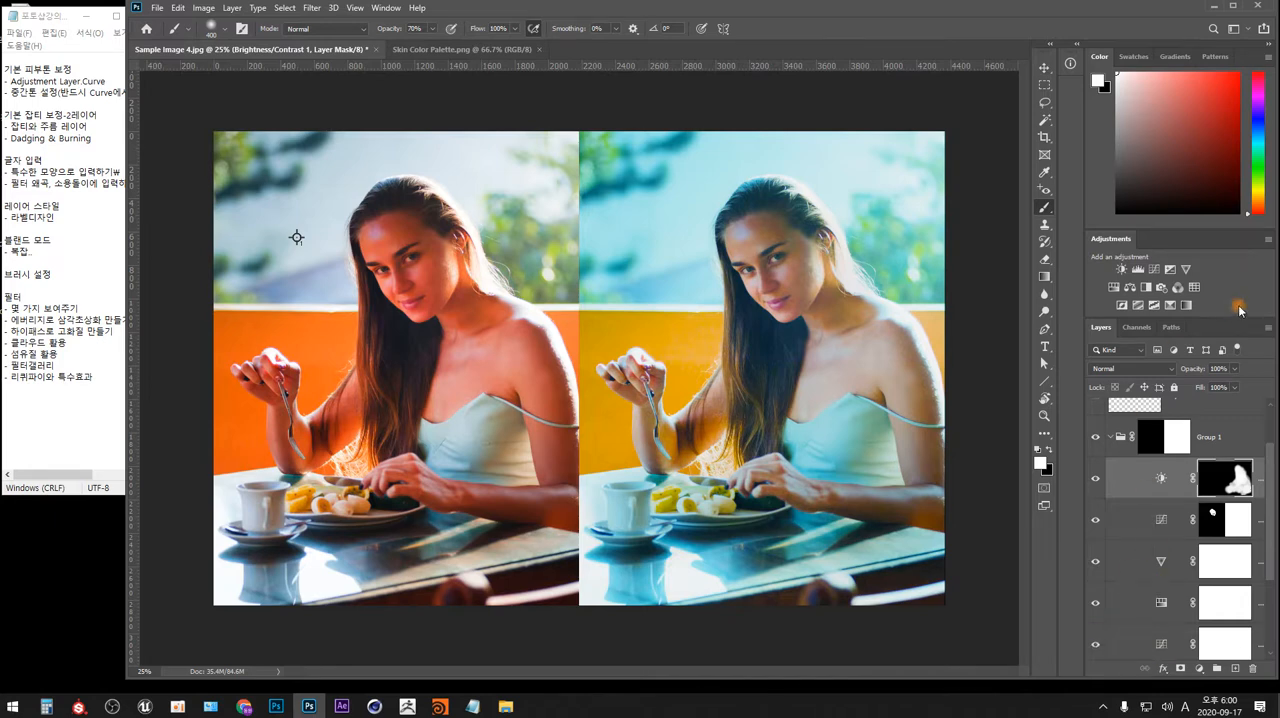
Close the Adjustments panel and enlarge the Layers panel upward to show more layers.
{"action": "left_click", "coordinate": [1267, 241]}
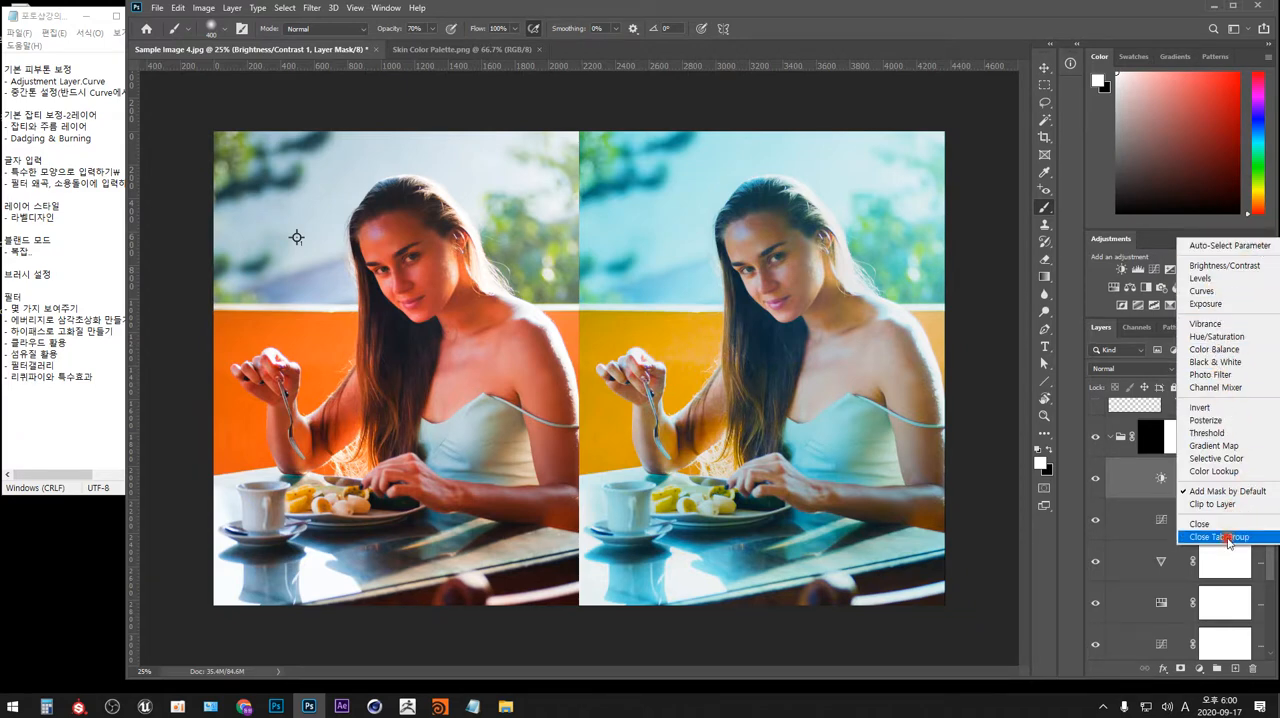
{"action": "left_click", "coordinate": [1199, 524]}
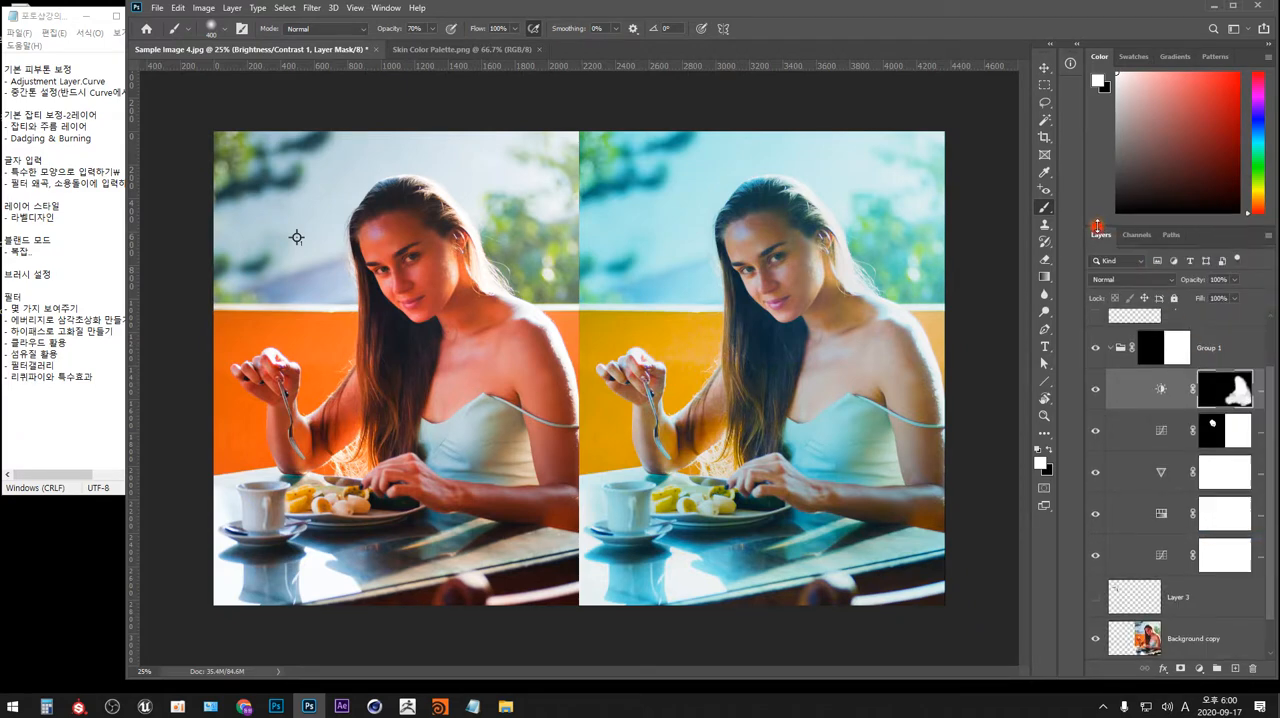
{"action": "left_click_drag", "start_coordinate": [1099, 229], "coordinate": [1099, 129]}
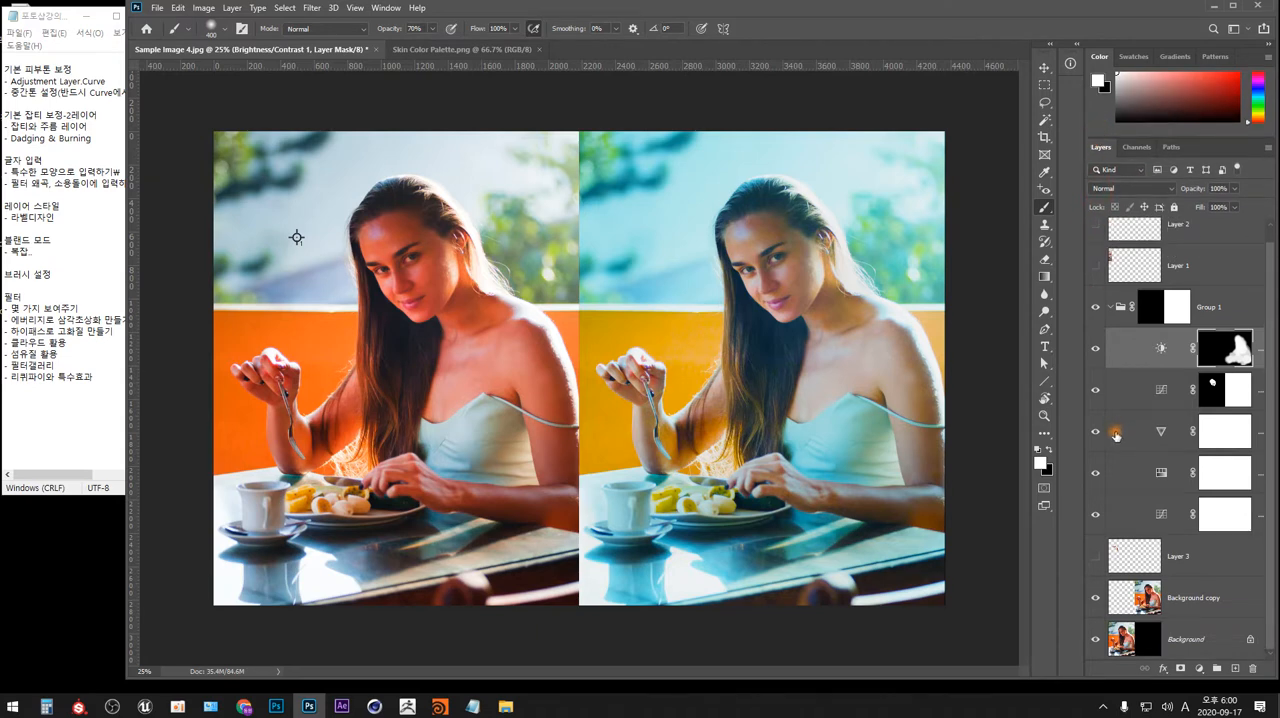
Rename Layer 3 as "01.평균피부색 찾기".
{"action": "left_click", "coordinate": [1181, 561]}
{"action": "double_click", "coordinate": [1181, 558]}
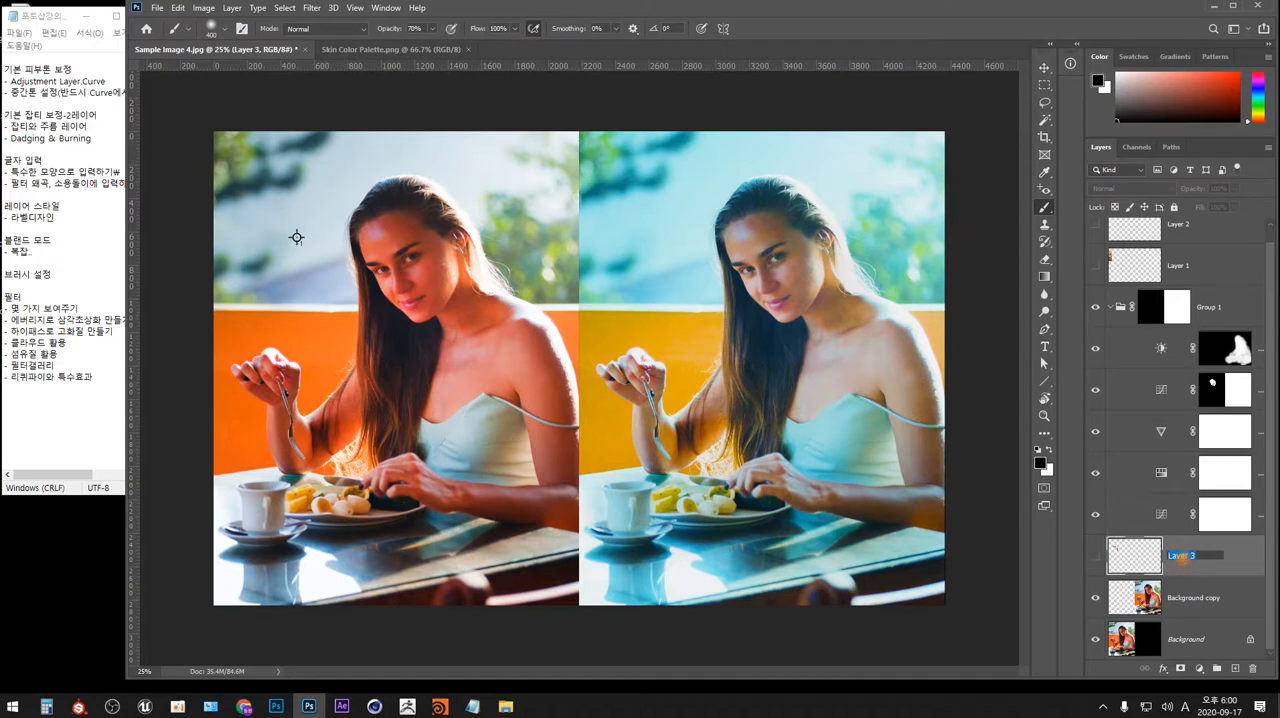
{"action": "type", "text": "01.평균피부색 찾기"}
{"action": "key", "text": "Return"}
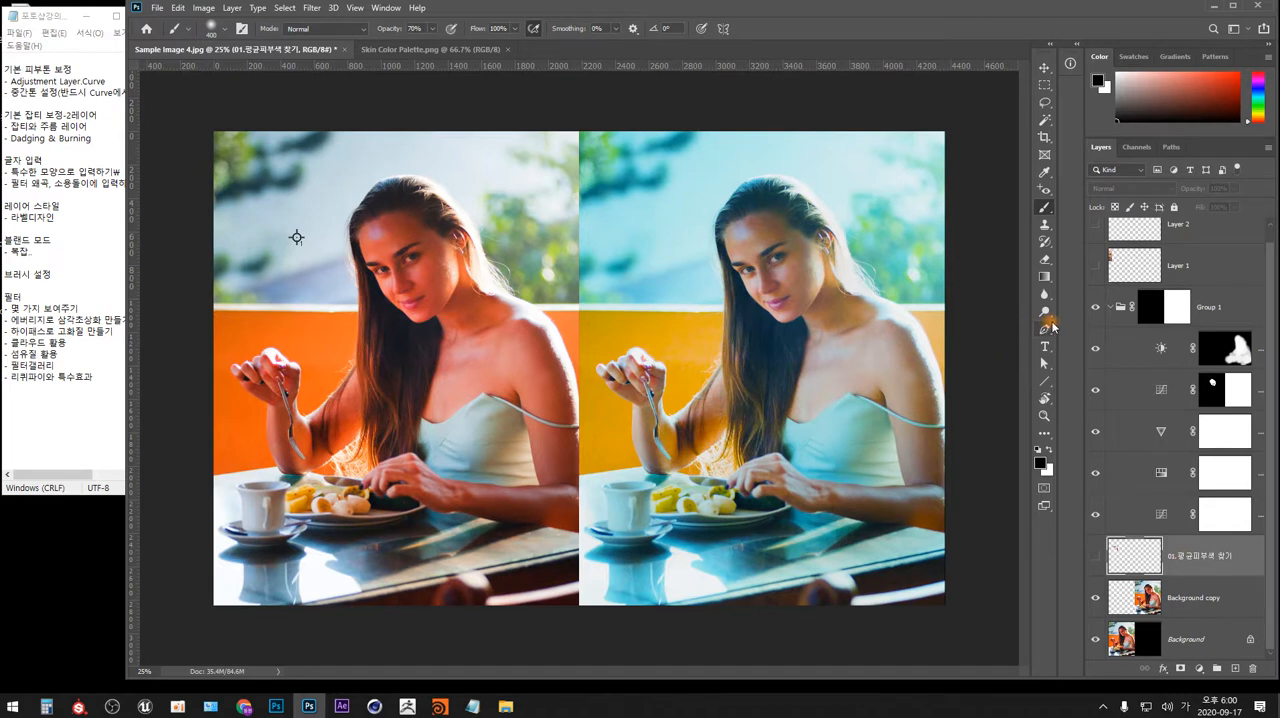
Widen the Layers panel to fit full layer names and rename the Curves 1 adjustment layer as "02.Curves.컬러매칭".
{"action": "key", "text": "F8"}
{"action": "key", "text": "F8"}
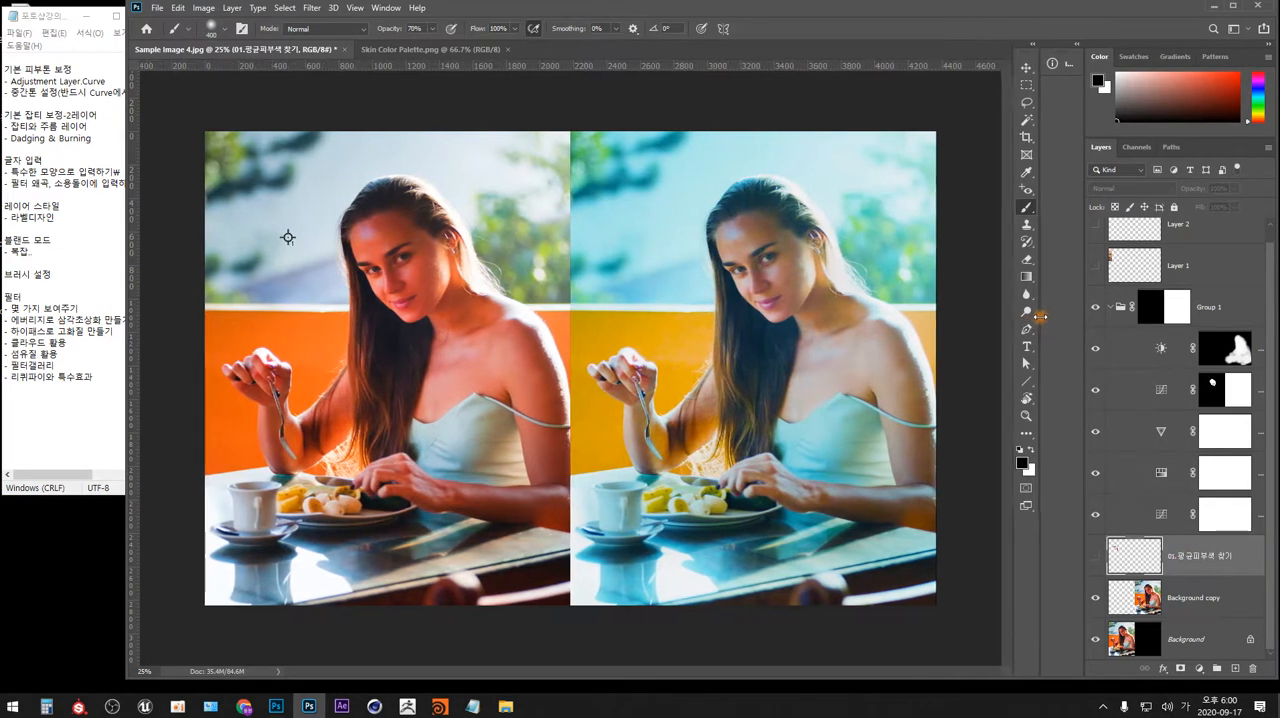
{"action": "left_click_drag", "start_coordinate": [1082, 310], "coordinate": [930, 316]}
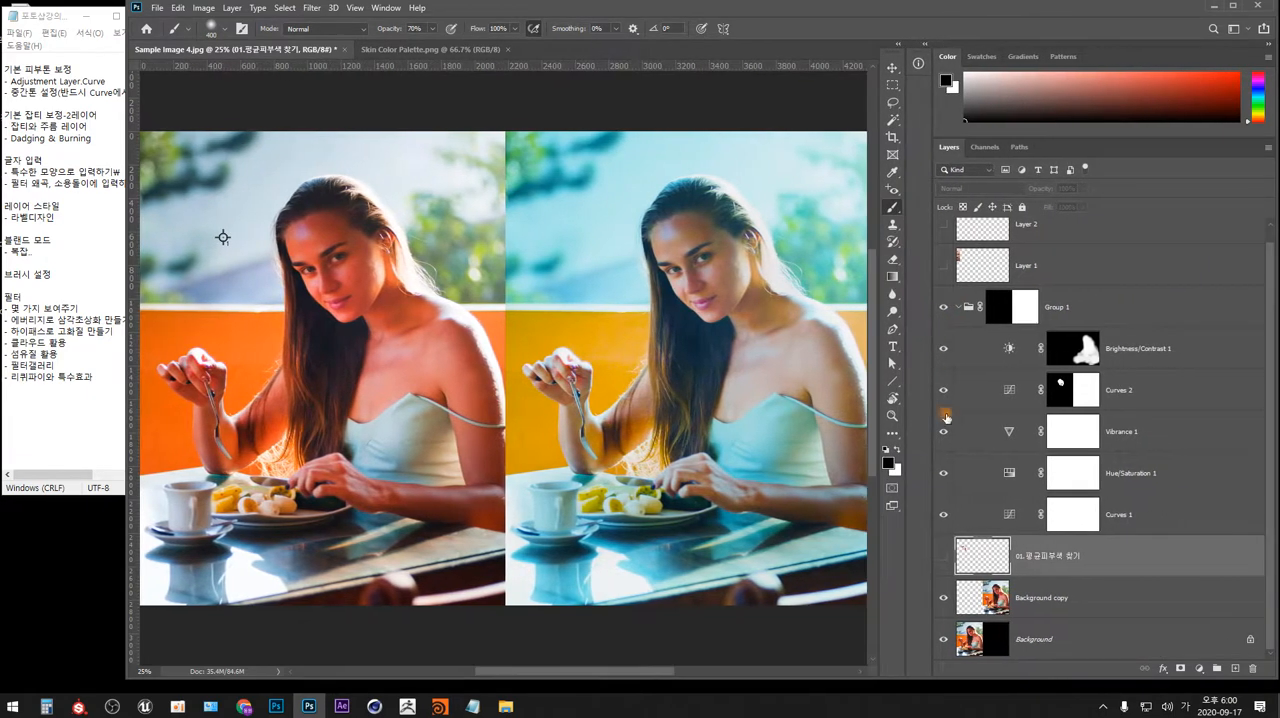
{"action": "left_click", "coordinate": [1120, 515]}
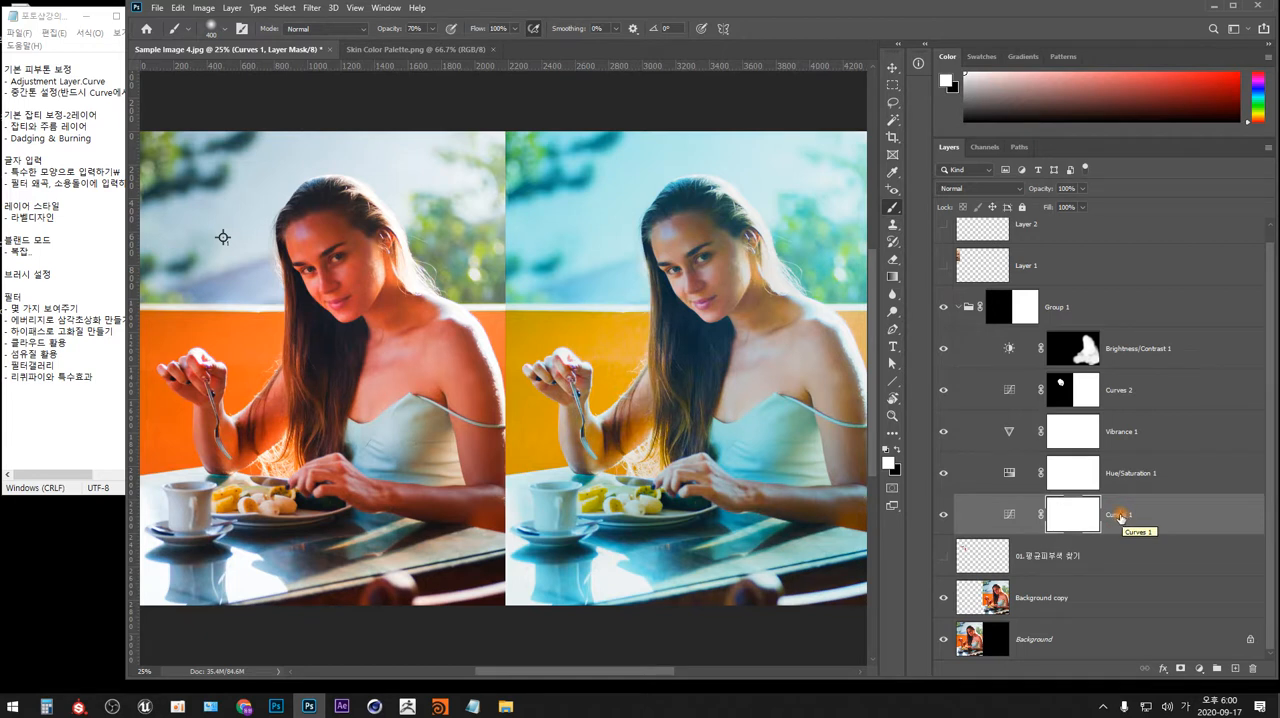
{"action": "double_click", "coordinate": [1120, 515]}
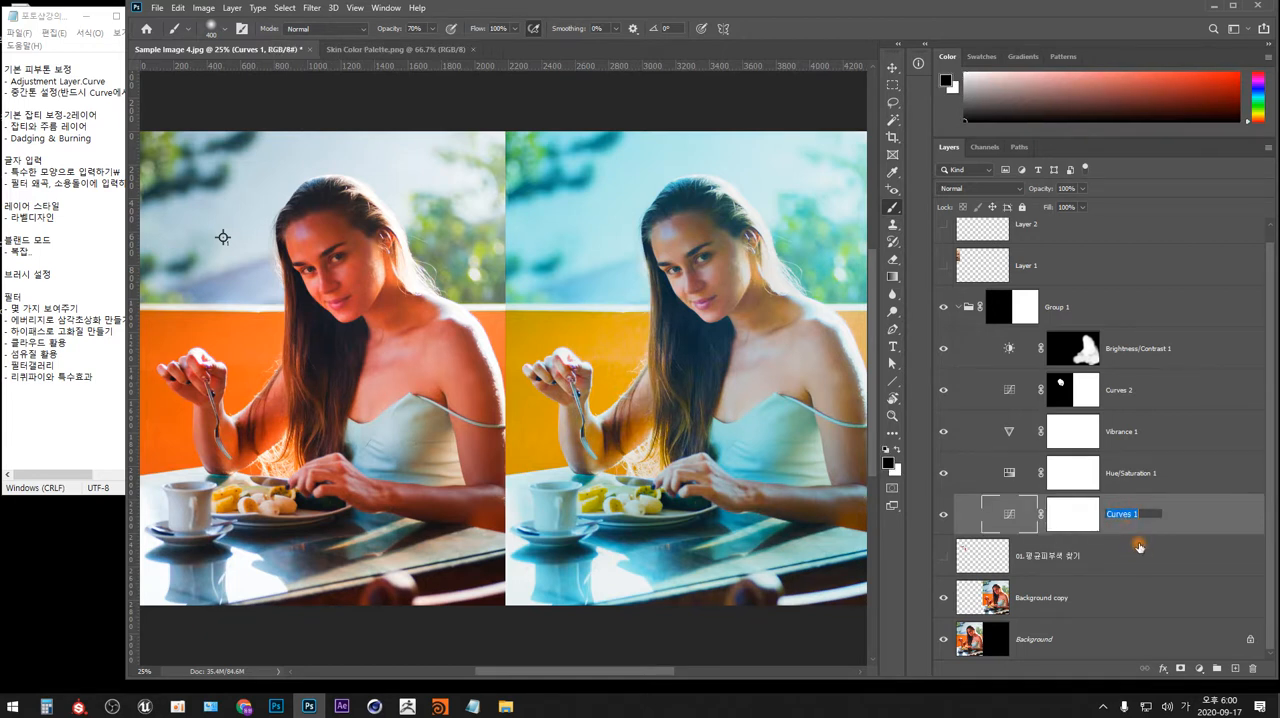
{"action": "key", "text": "Right"}
{"action": "key", "text": "Return"}
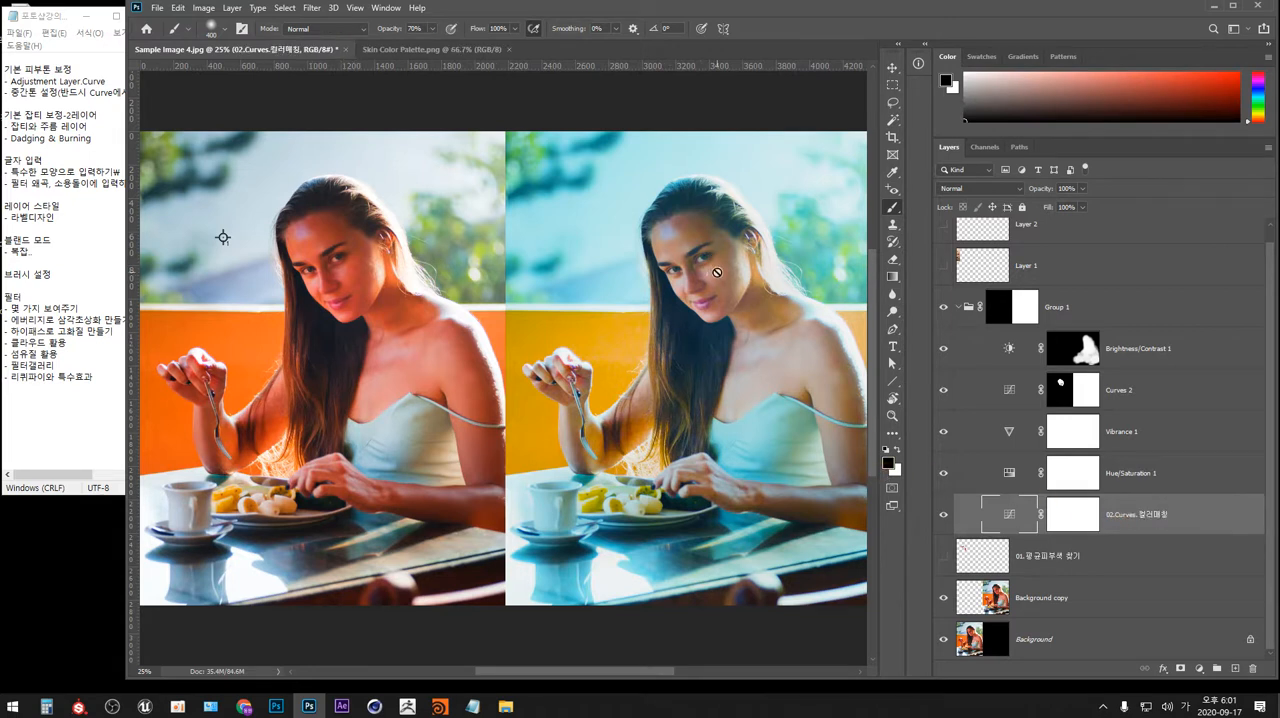
Show the skin color palette on Layer 1 and review the adjustment layers of Group 1 and the average skin color layer one by one.
{"action": "left_click", "coordinate": [944, 265]}
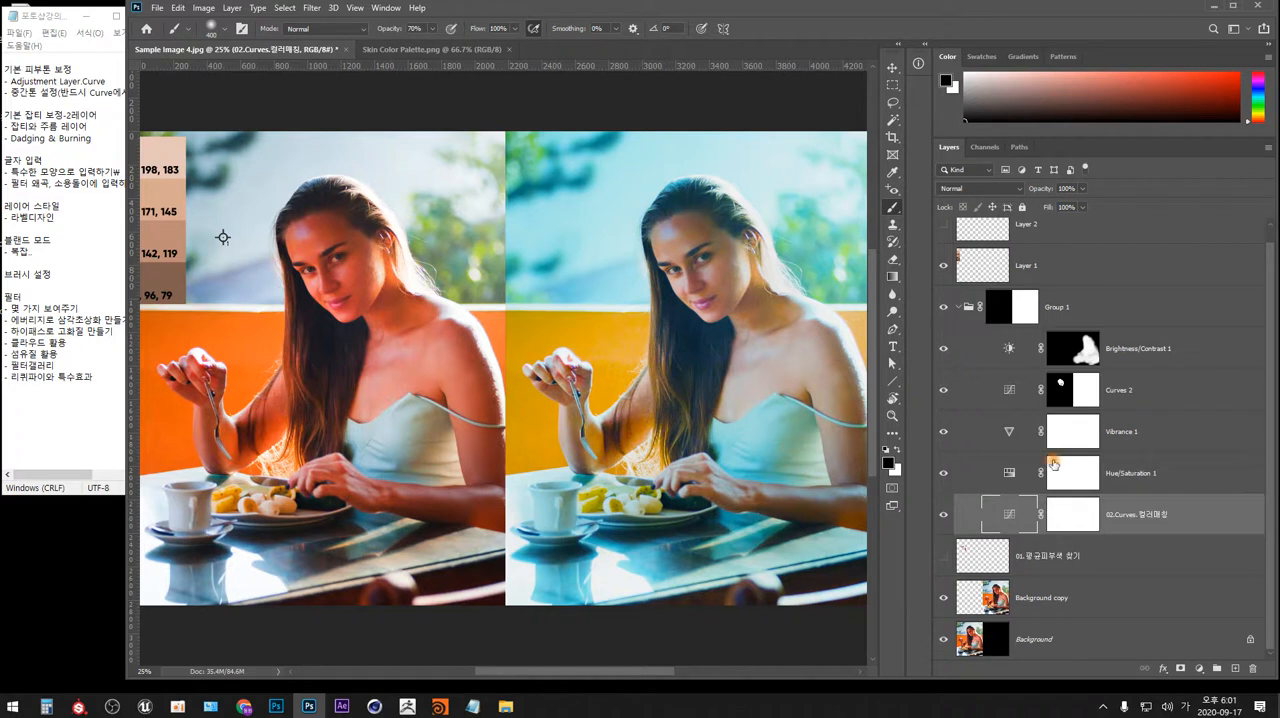
{"action": "left_click", "coordinate": [1127, 476]}
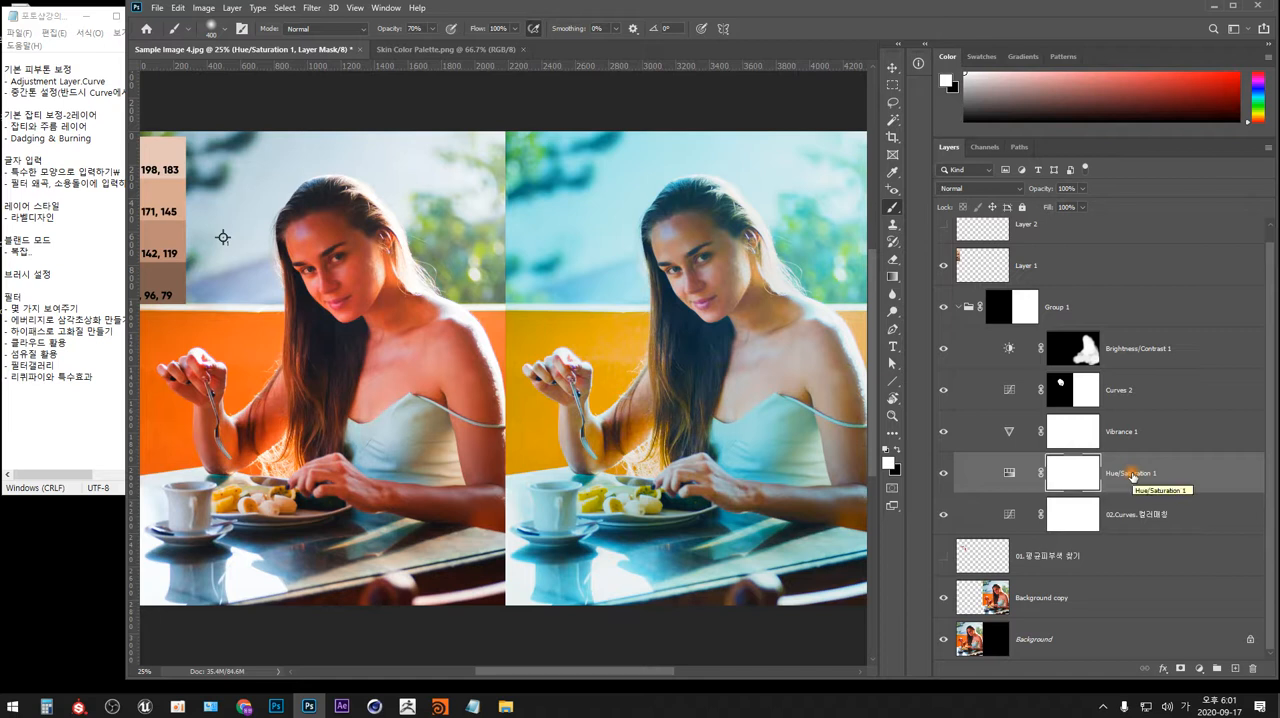
{"action": "left_click", "coordinate": [1121, 433]}
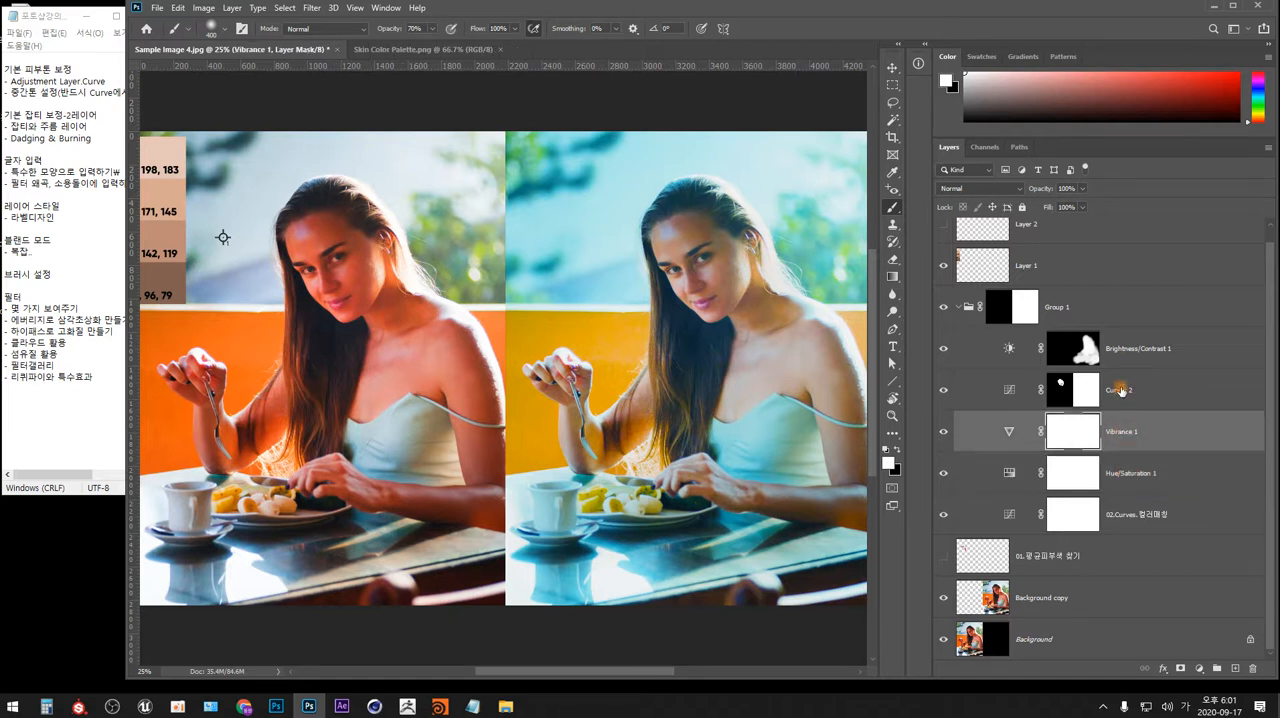
{"action": "left_click", "coordinate": [1127, 390]}
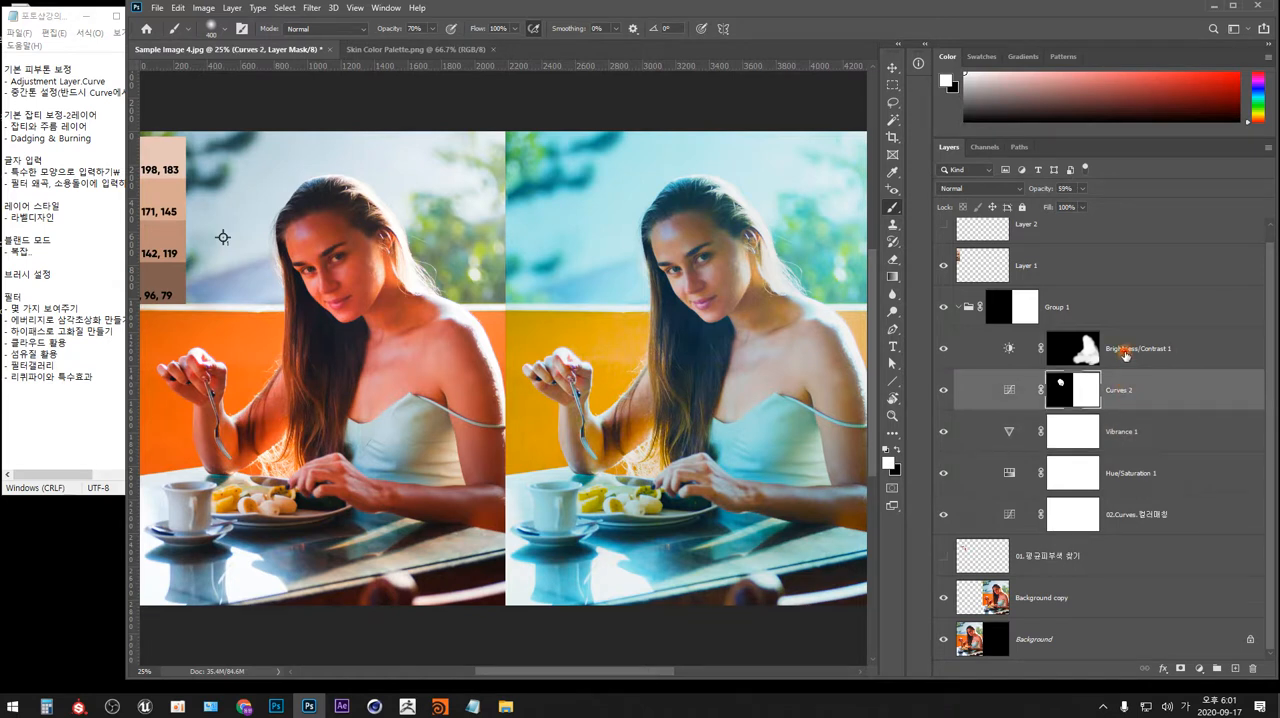
{"action": "left_click", "coordinate": [1122, 354]}
{"action": "left_click", "coordinate": [1100, 308]}
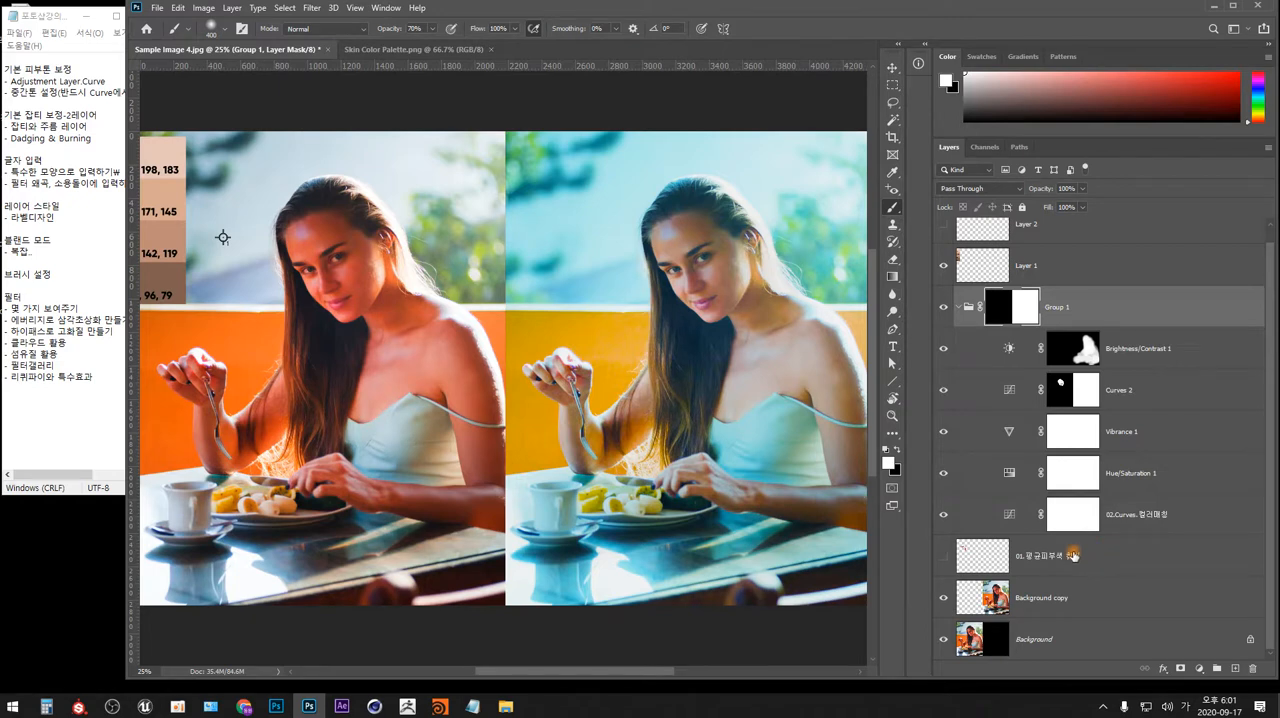
{"action": "left_click", "coordinate": [1041, 557]}
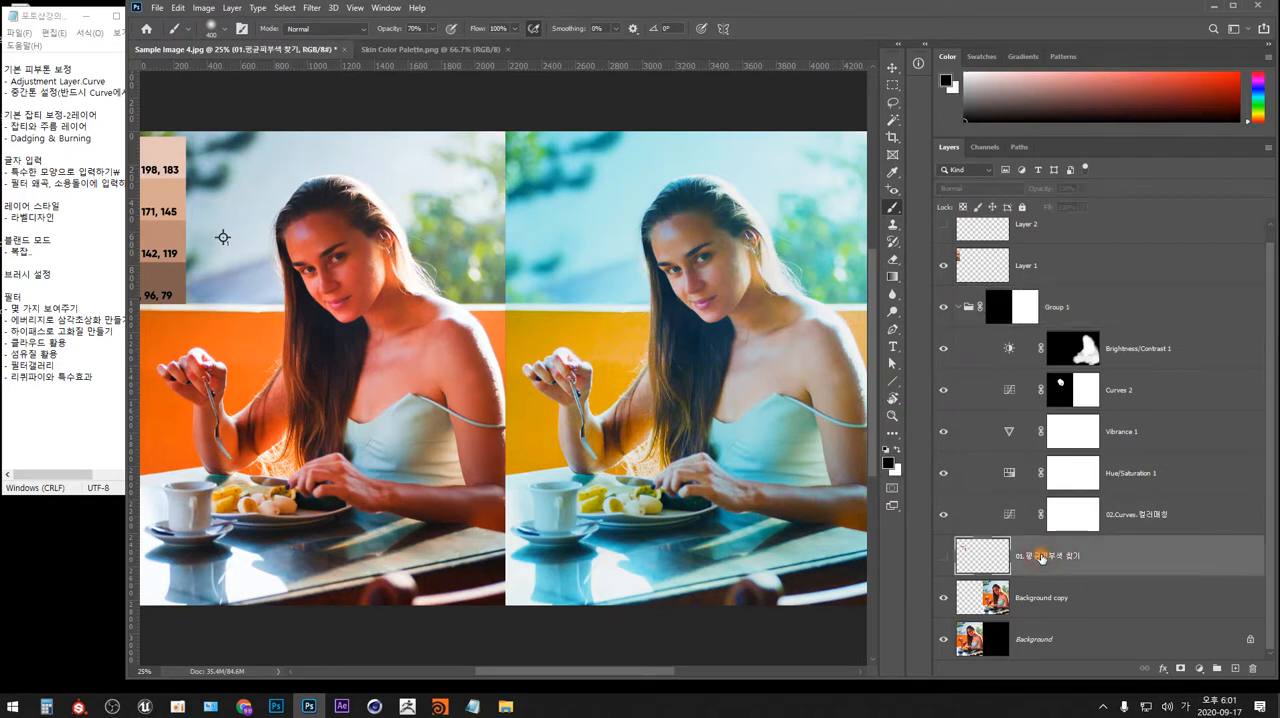
{"action": "left_click", "coordinate": [1146, 516]}
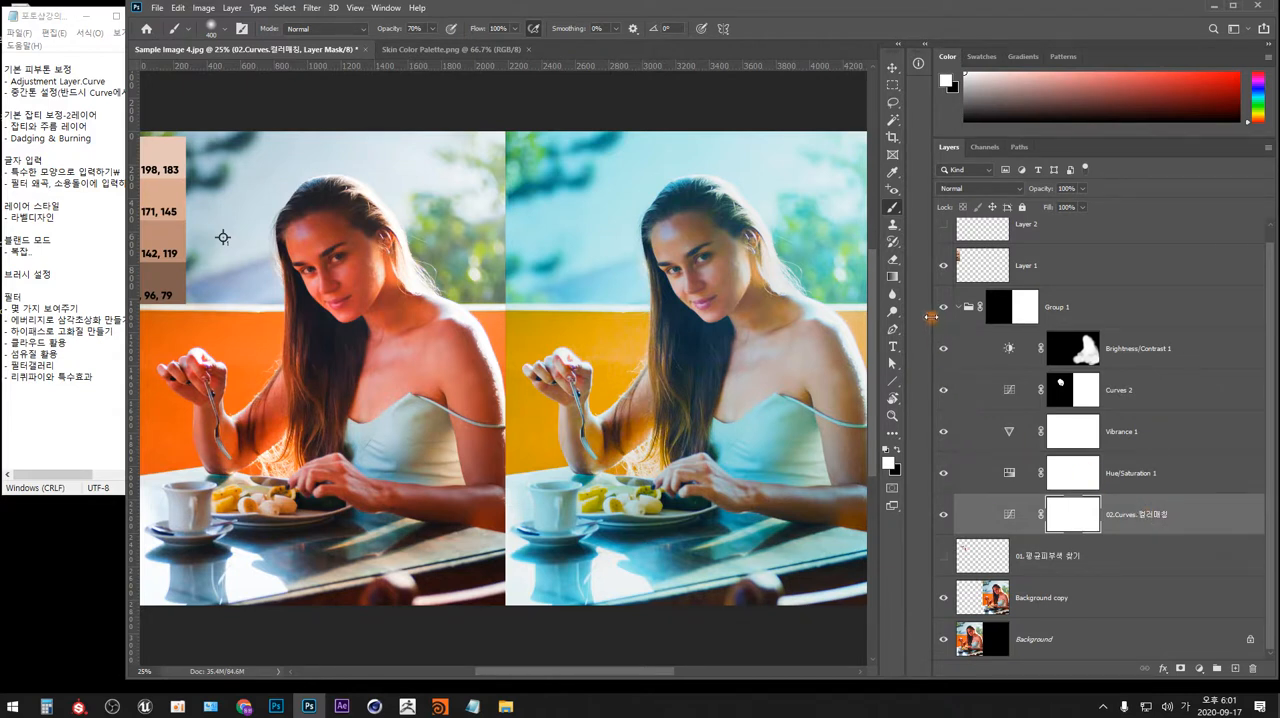
Narrow the Layers panel, switch to the Rectangular Marquee tool and hide the skin color palette on Layer 1.
{"action": "left_click_drag", "start_coordinate": [931, 317], "coordinate": [1145, 316]}
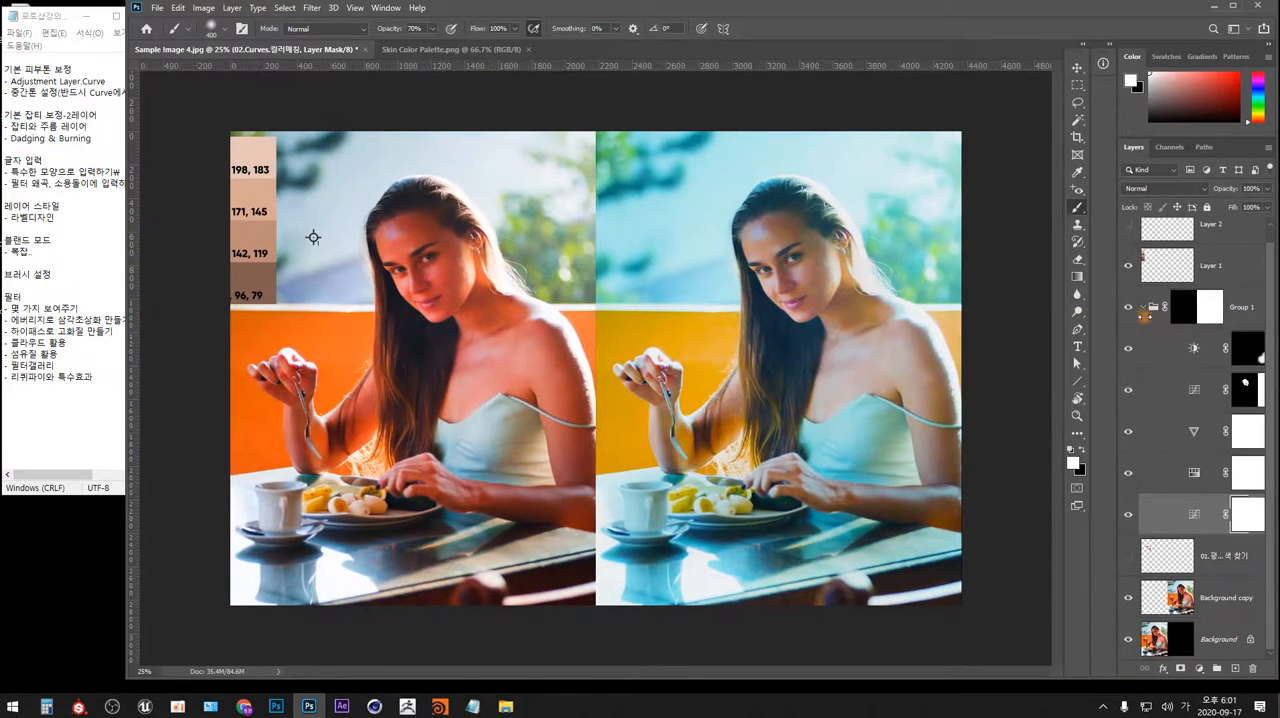
{"action": "left_click", "coordinate": [1078, 85]}
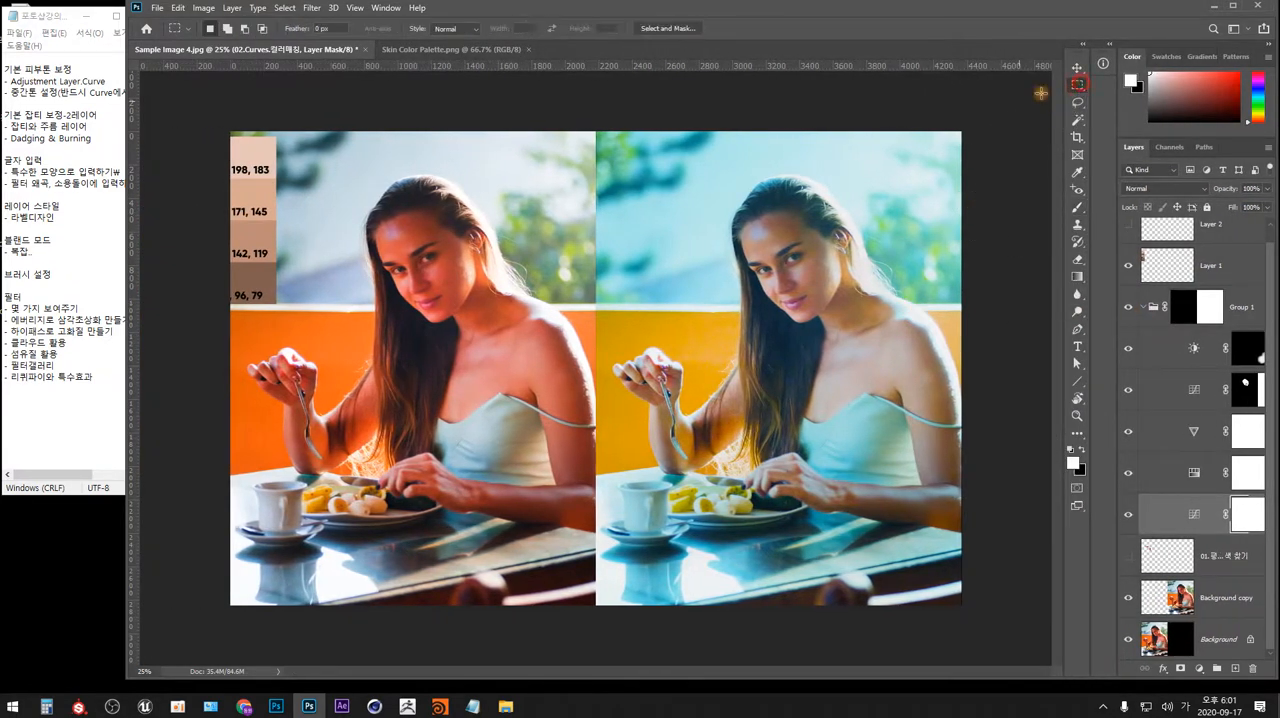
{"action": "left_click_drag", "start_coordinate": [983, 487], "coordinate": [913, 145]}
{"action": "left_click", "coordinate": [1002, 322]}
{"action": "left_click", "coordinate": [1128, 265]}
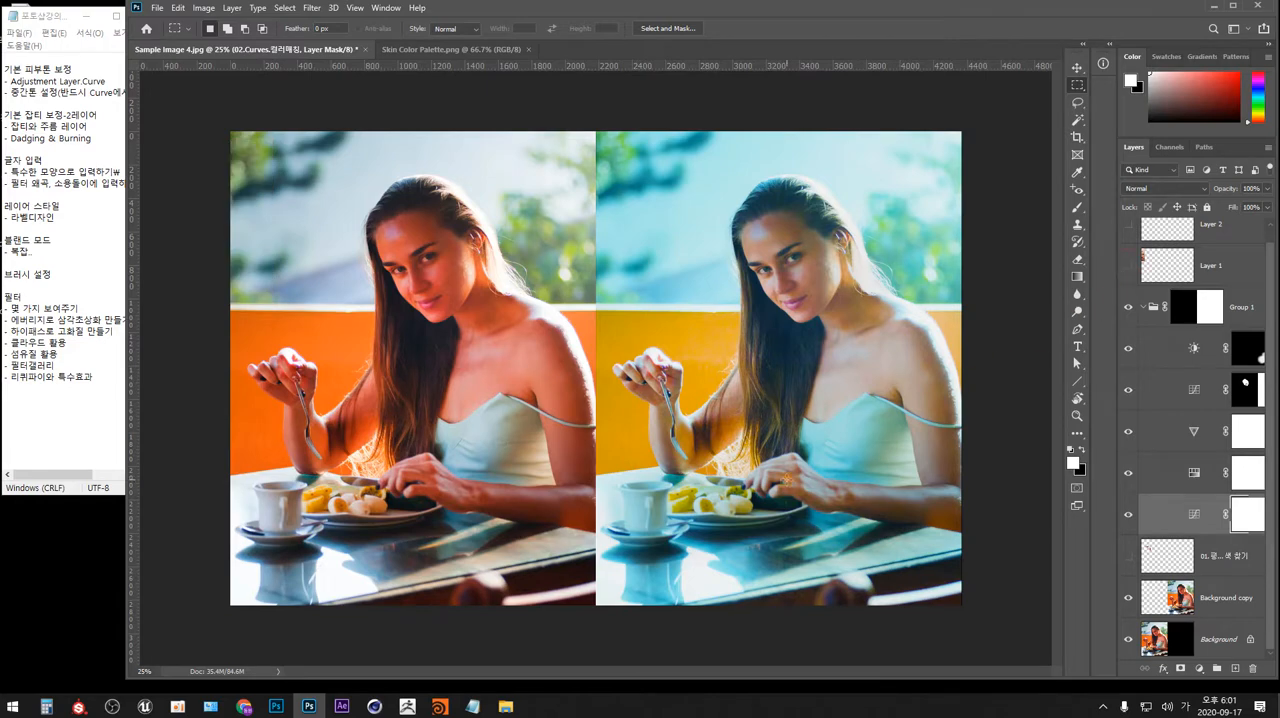